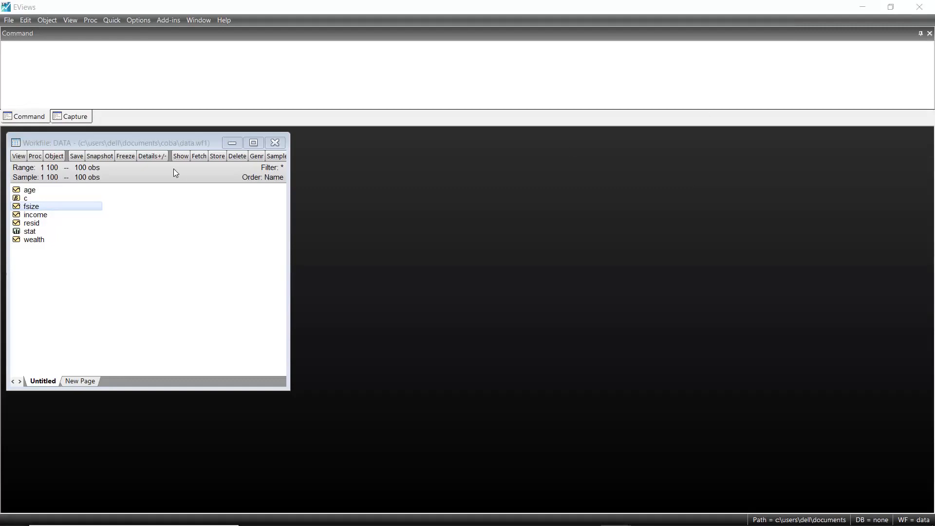
pyautogui.moveTo(150, 143); pyautogui.dragTo(183, 141)
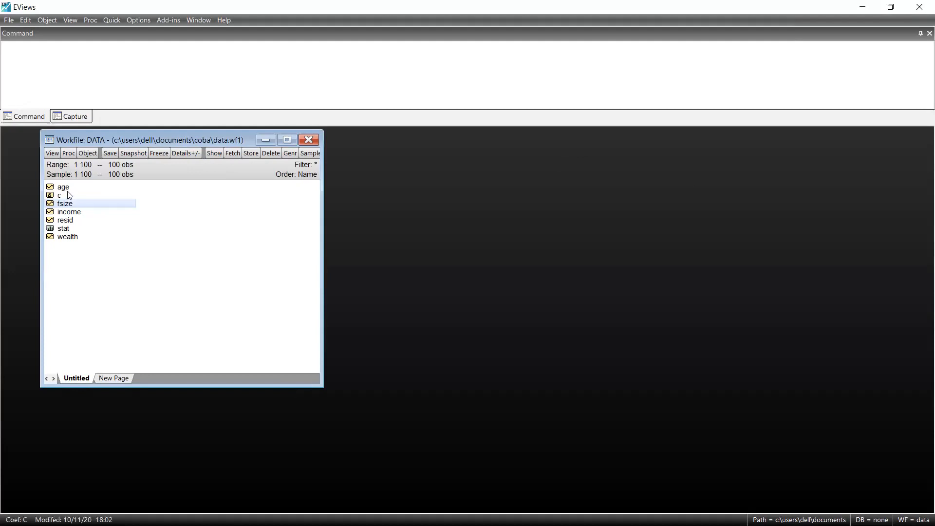
pyautogui.click(113, 22)
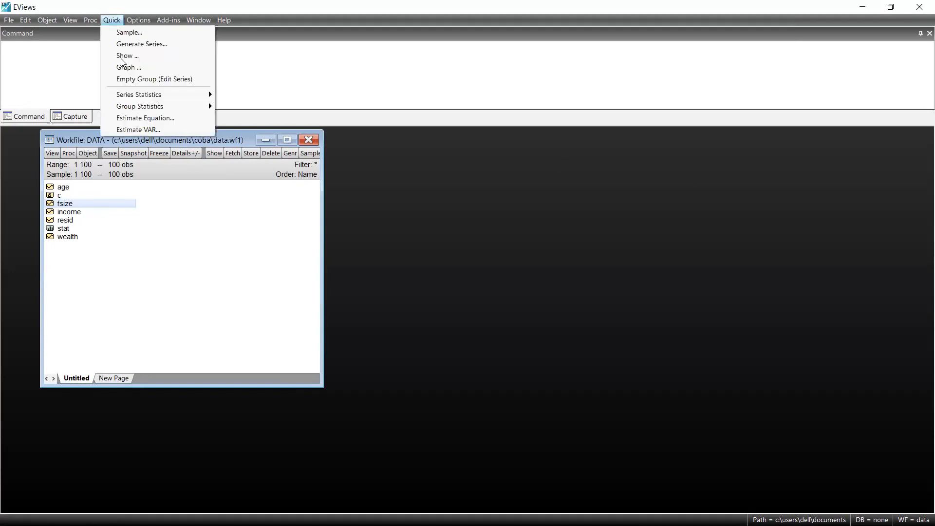
pyautogui.moveTo(91, 20)
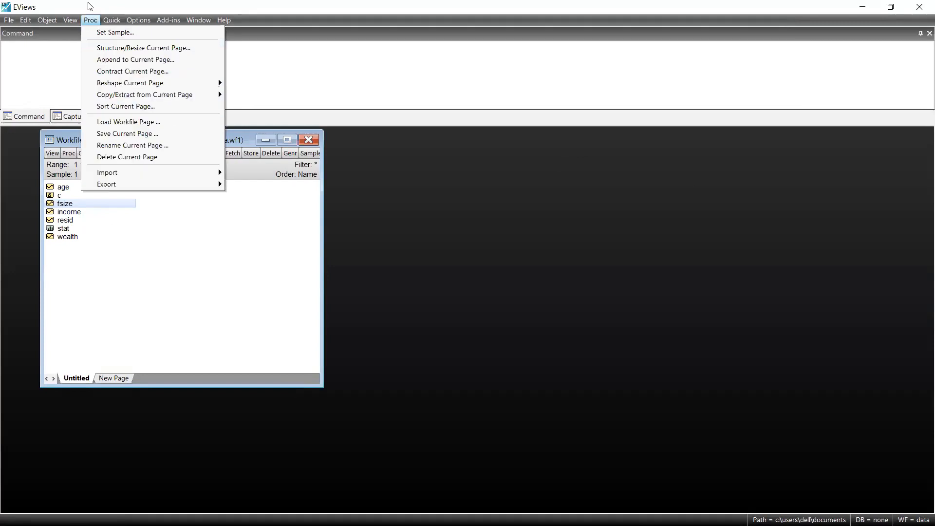
pyautogui.click(97, 10)
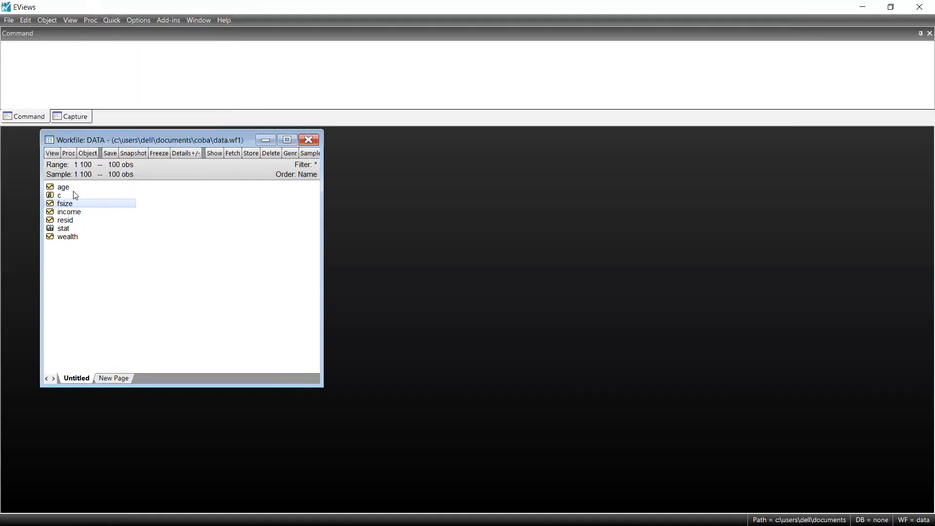
# Step: Open the wealth, income and fsize series together as an equation, selecting wealth first as the dependent variable
pyautogui.click(73, 236)
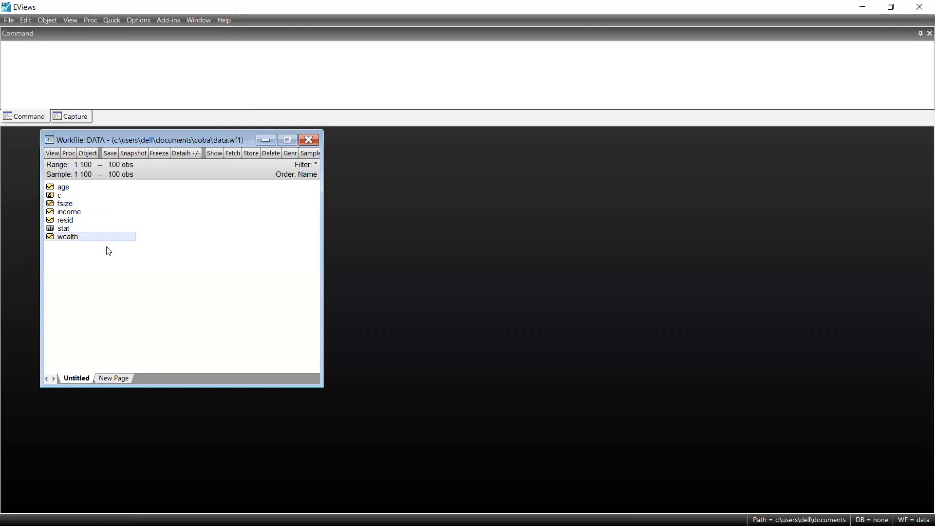
pyautogui.keyDown('ctrl'); pyautogui.click(77, 214); pyautogui.keyUp('ctrl')
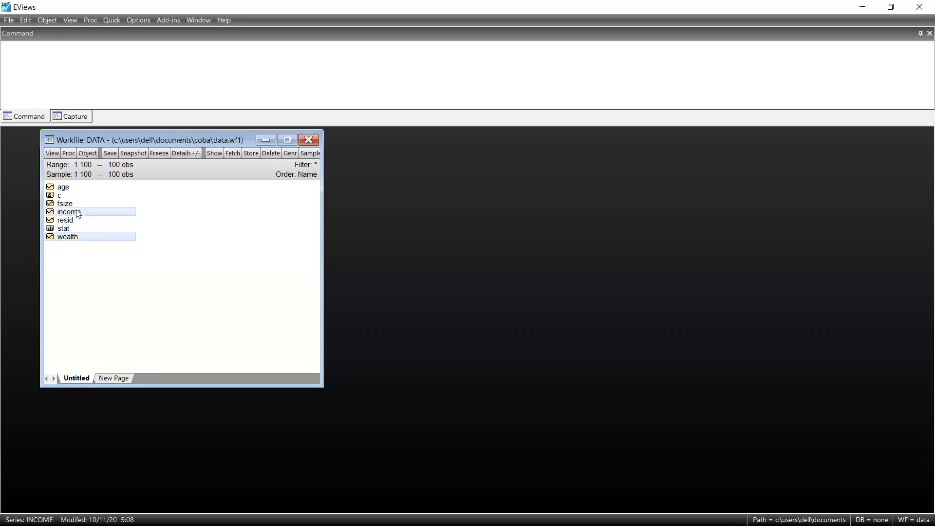
pyautogui.keyDown('ctrl'); pyautogui.click(74, 204); pyautogui.keyUp('ctrl')
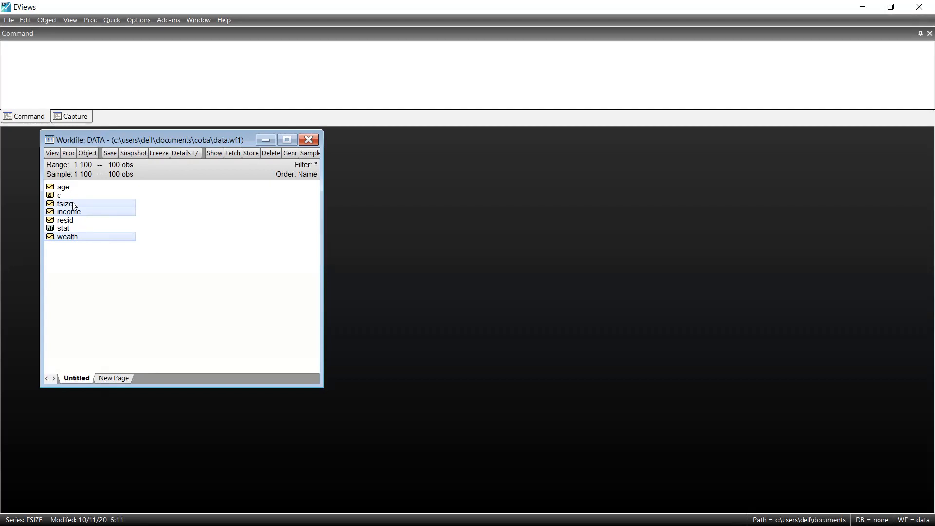
pyautogui.rightClick(132, 215)
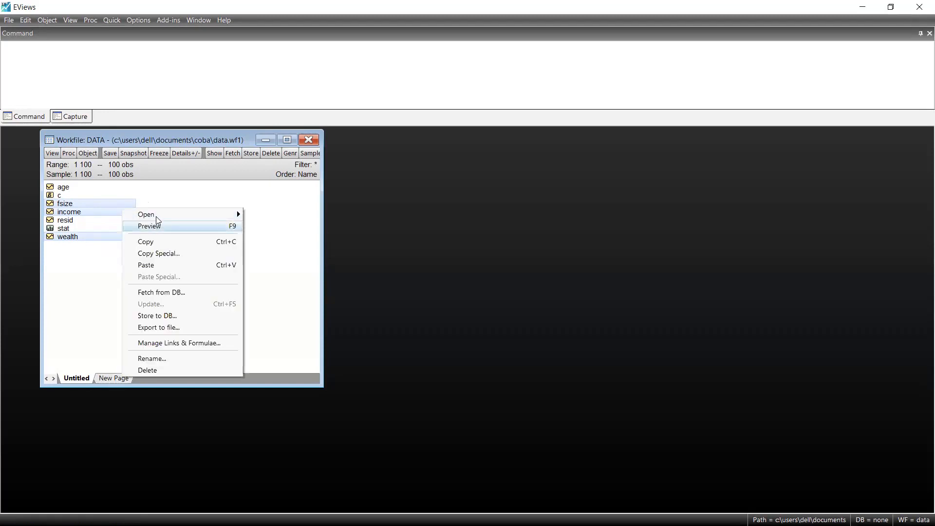
pyautogui.moveTo(174, 213)
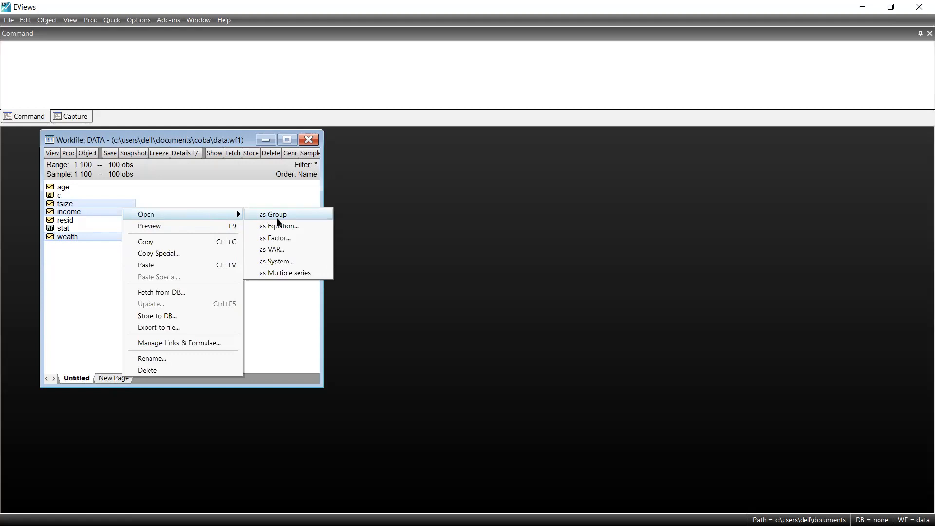
pyautogui.click(306, 225)
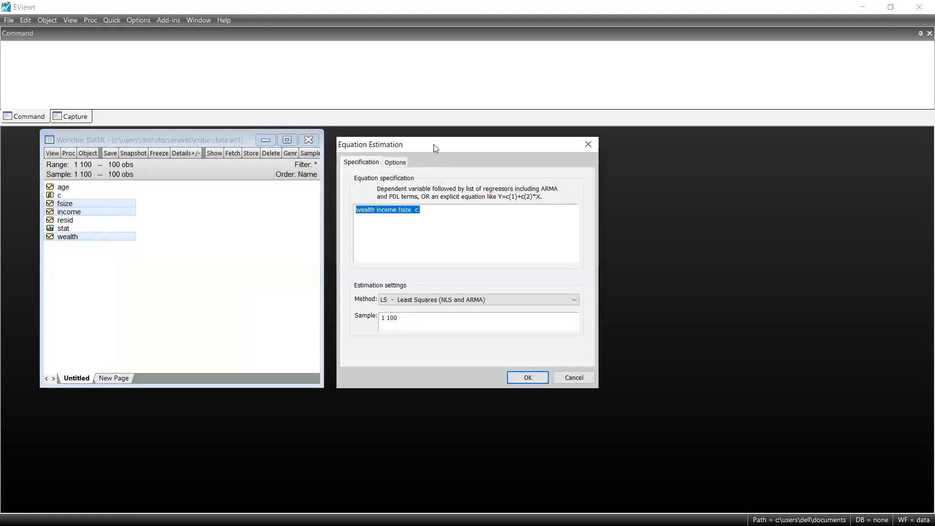
# Step: Run the least squares estimation of wealth on income, fsize and c for sample 1 100, and place the results beside the workfile
pyautogui.moveTo(438, 146); pyautogui.dragTo(461, 140)
pyautogui.click(474, 209)
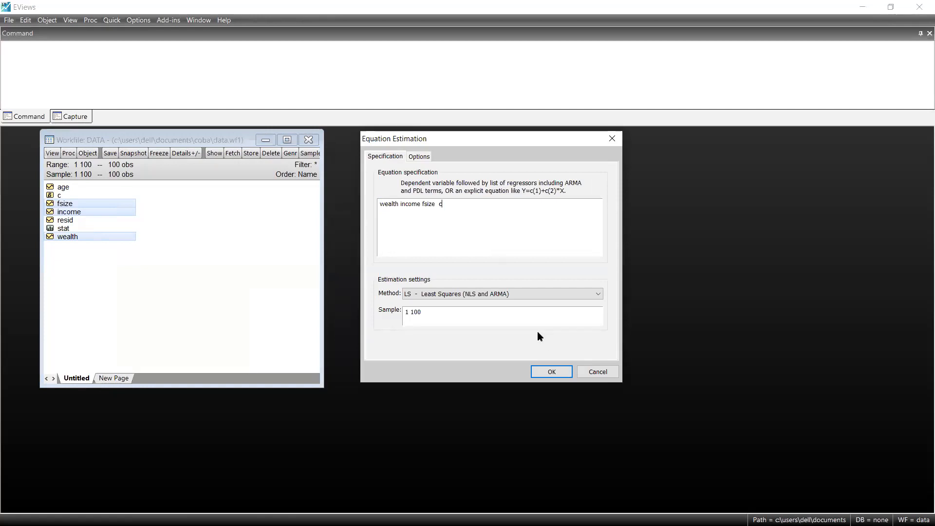
pyautogui.click(554, 375)
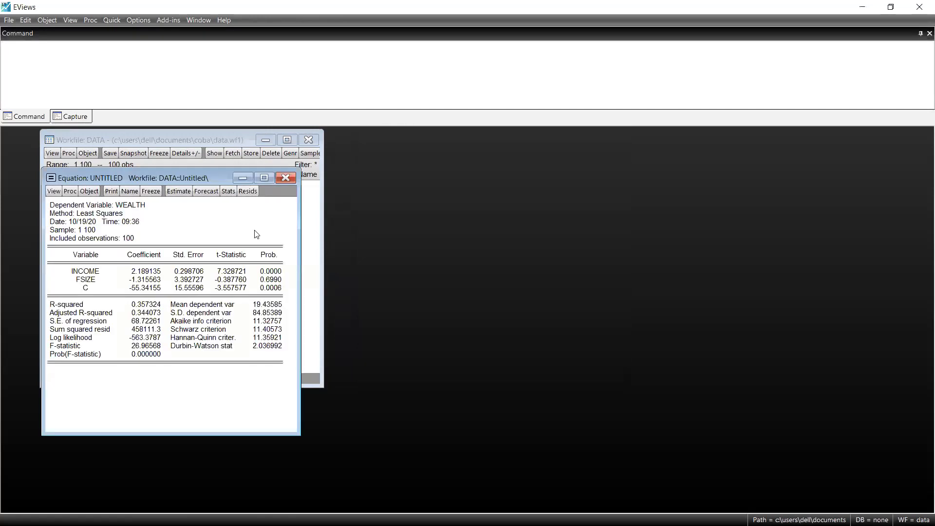
pyautogui.moveTo(189, 177); pyautogui.dragTo(484, 140)
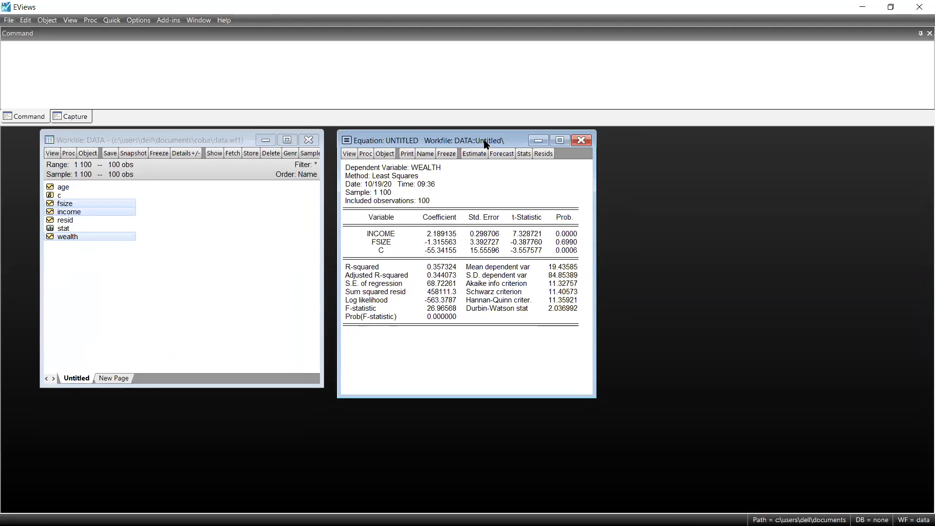
pyautogui.moveTo(484, 143)
pyautogui.mouseDown()
pyautogui.moveTo(481, 128)
pyautogui.moveTo(486, 141)
pyautogui.mouseUp()
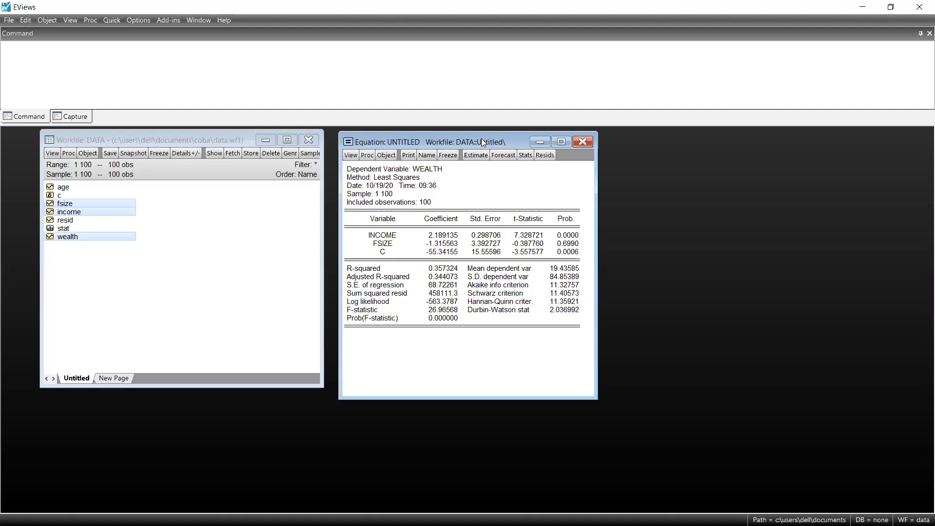
pyautogui.moveTo(481, 139); pyautogui.dragTo(488, 138)
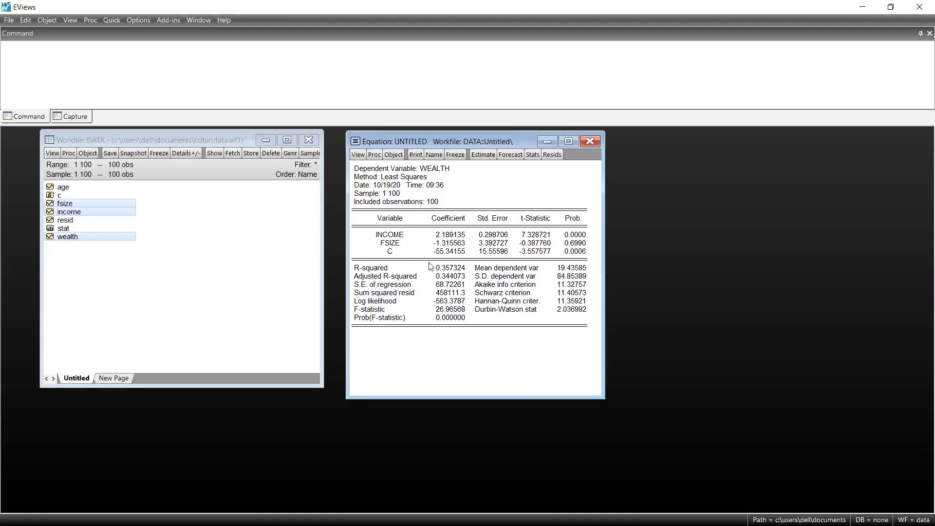
# Step: Copy the entire regression output table and paste it into the Word document
pyautogui.moveTo(354, 168); pyautogui.dragTo(591, 338)
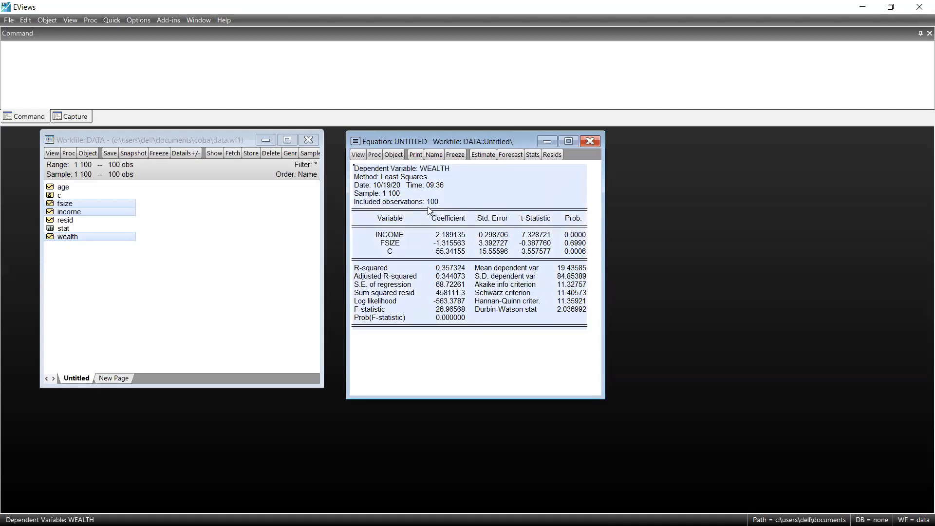
pyautogui.rightClick(402, 199)
pyautogui.click(413, 205)
pyautogui.click(440, 295)
pyautogui.hotkey('alt', 'Tab')
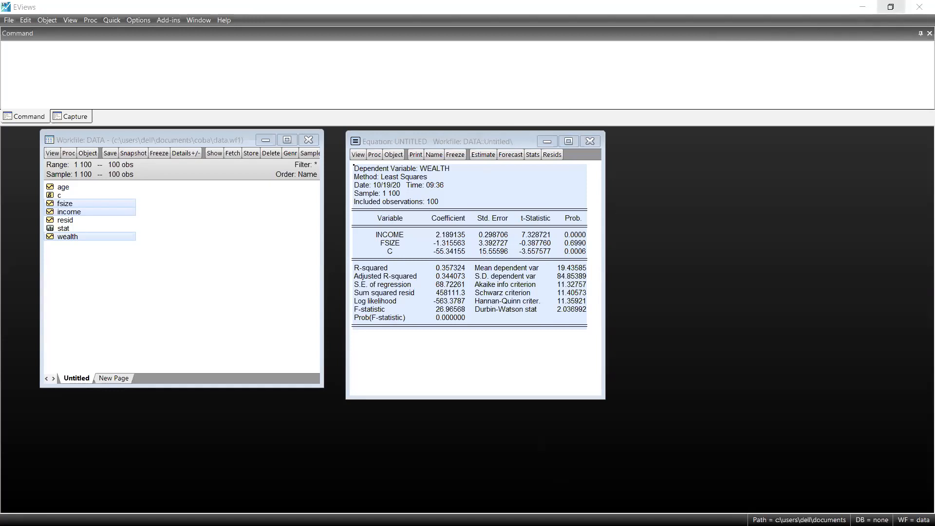
pyautogui.click(891, 7)
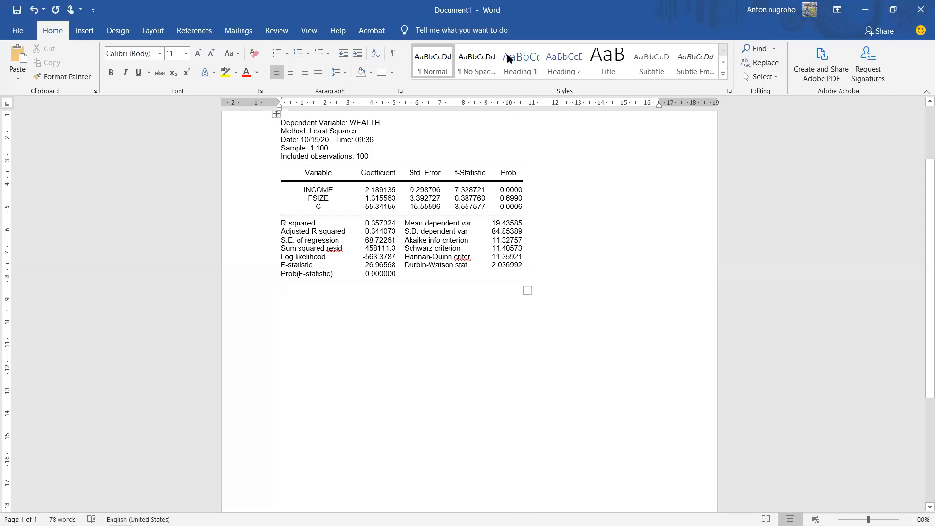
pyautogui.click(484, 180)
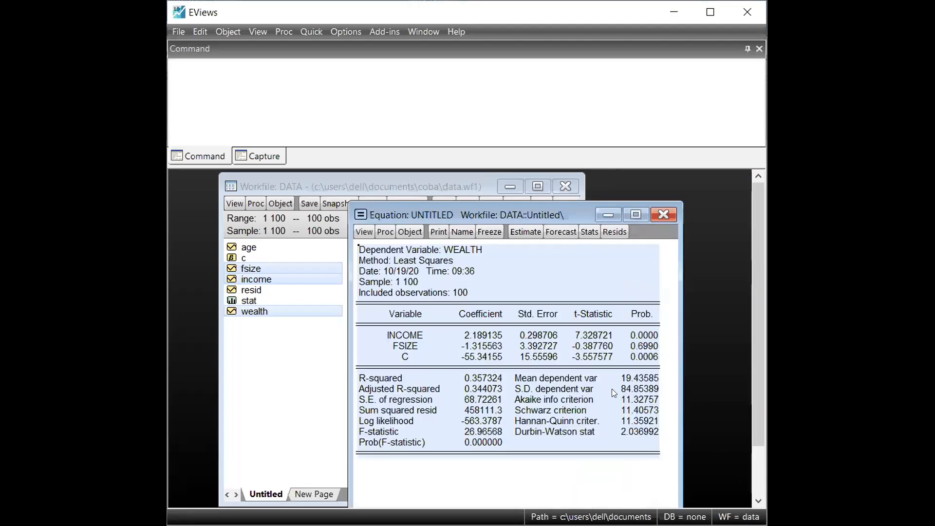
# Step: Switch back to EViews, show the equation's Representations, and widen its window to fit the full substituted coefficients line
pyautogui.click(538, 345)
pyautogui.click(365, 232)
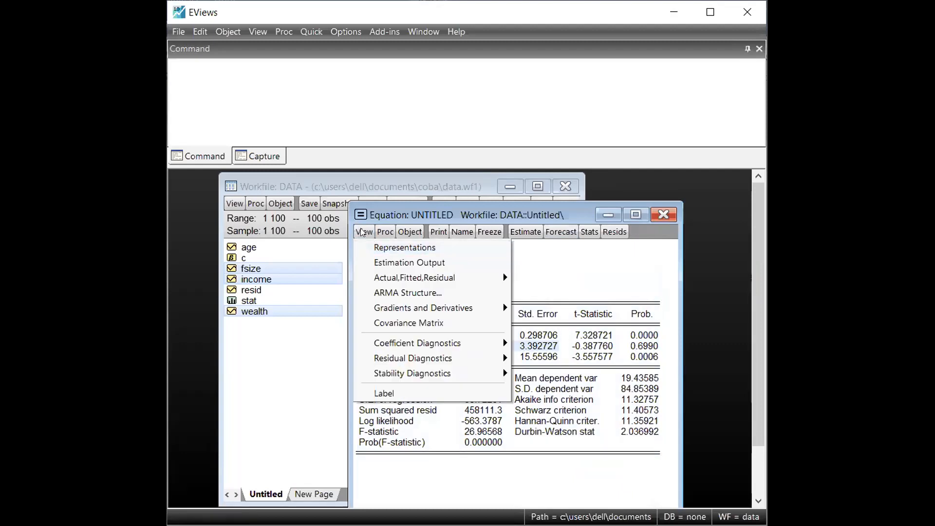
pyautogui.click(373, 247)
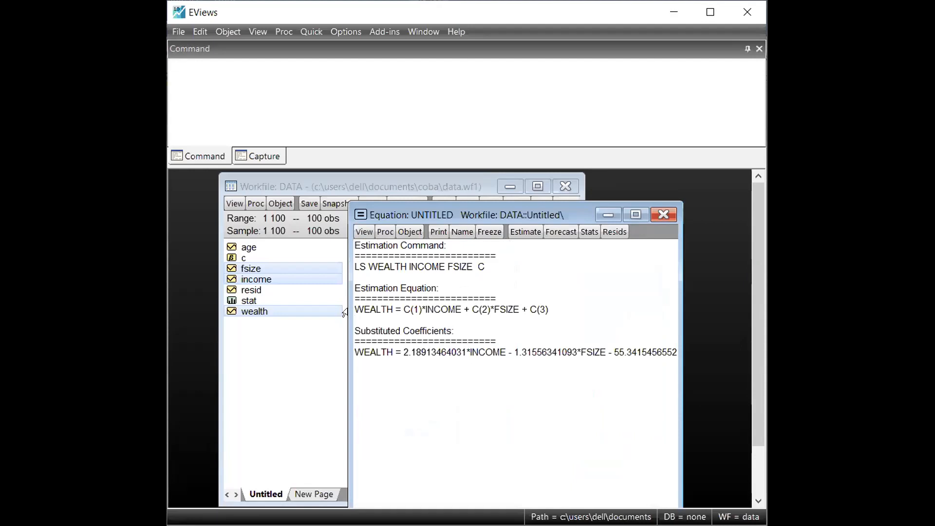
pyautogui.moveTo(355, 308); pyautogui.dragTo(557, 306)
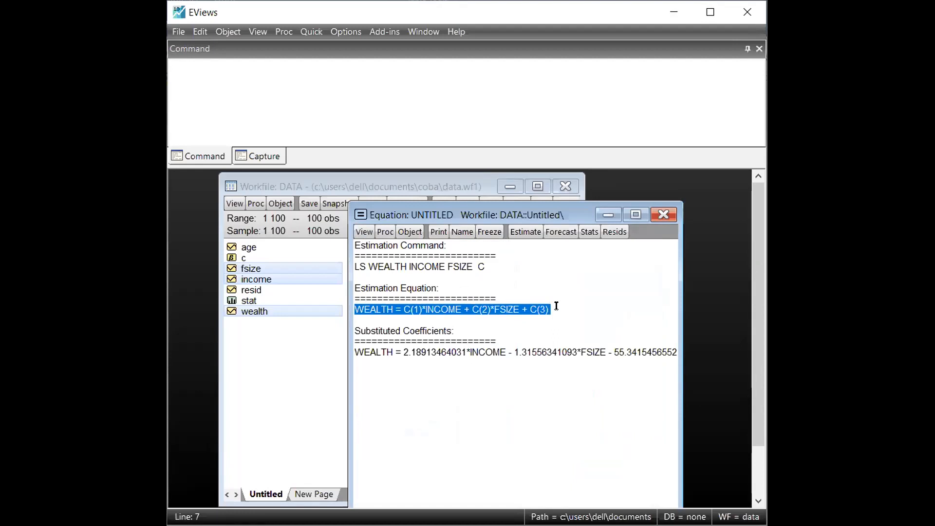
pyautogui.moveTo(355, 352); pyautogui.dragTo(682, 352)
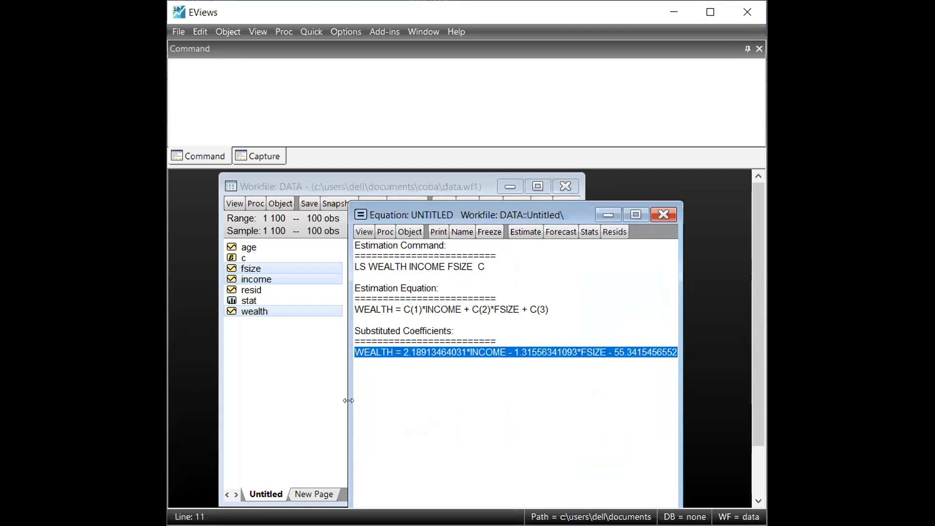
pyautogui.moveTo(348, 401); pyautogui.dragTo(245, 396)
pyautogui.click(334, 392)
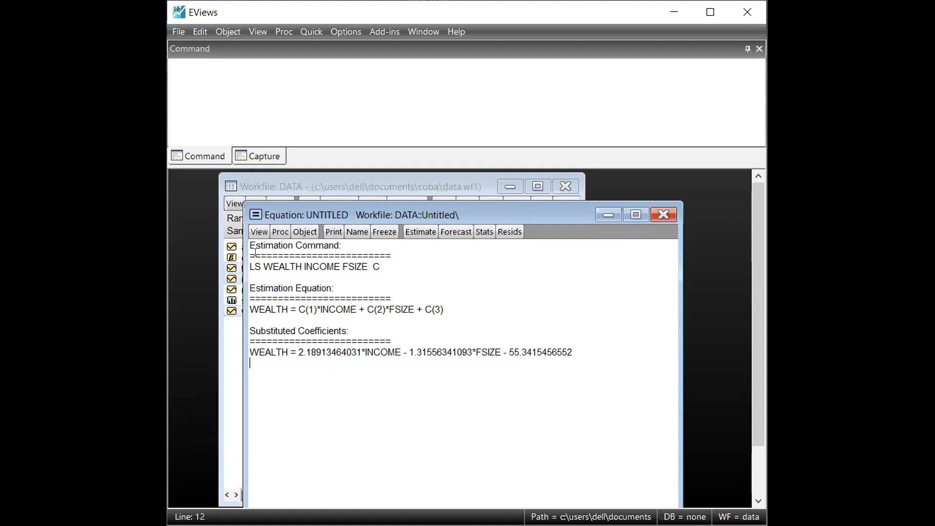
# Step: Copy all of the Representations text and paste it into the Word document below the regression table
pyautogui.moveTo(250, 245); pyautogui.dragTo(594, 375)
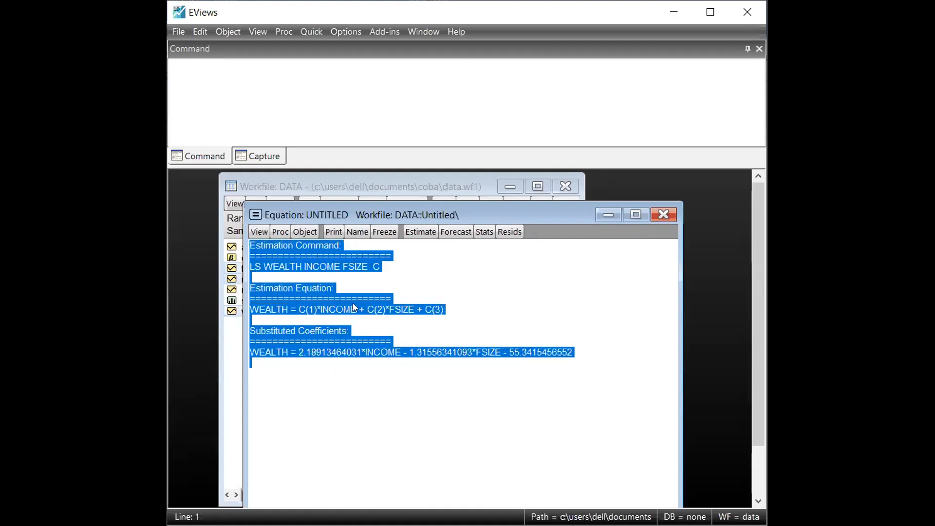
pyautogui.rightClick(303, 288)
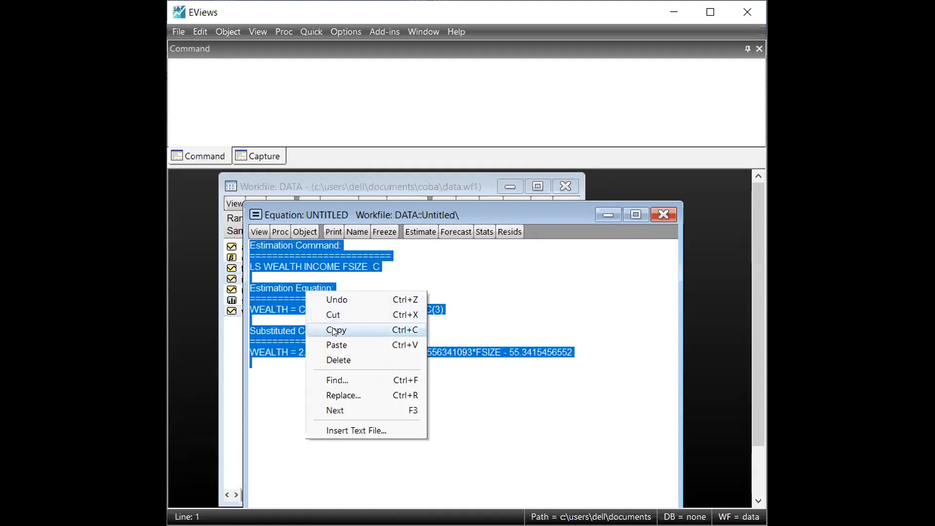
pyautogui.click(350, 329)
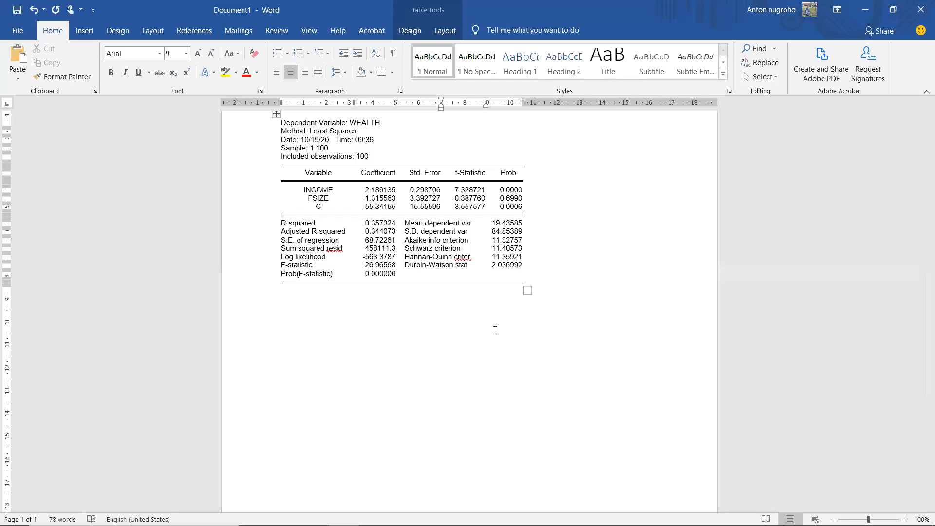
pyautogui.click(357, 361)
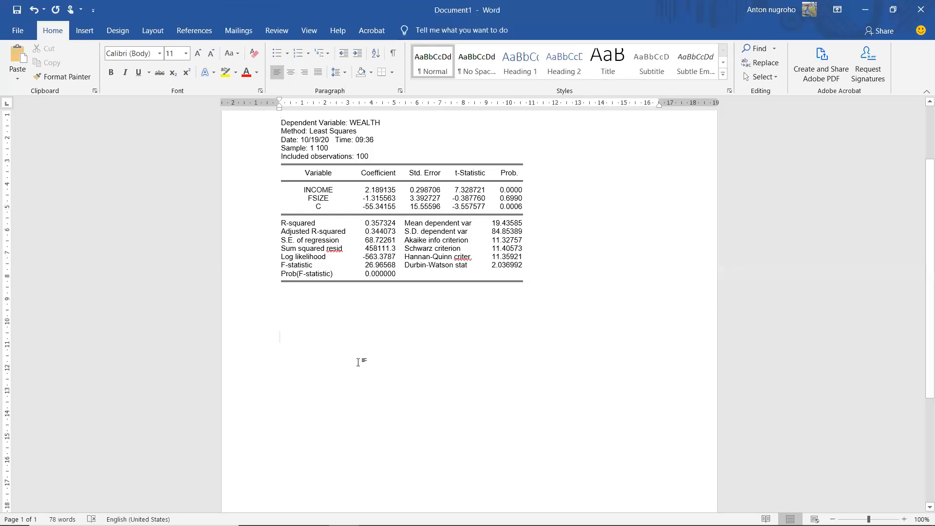
pyautogui.hotkey('ctrl', 'v')
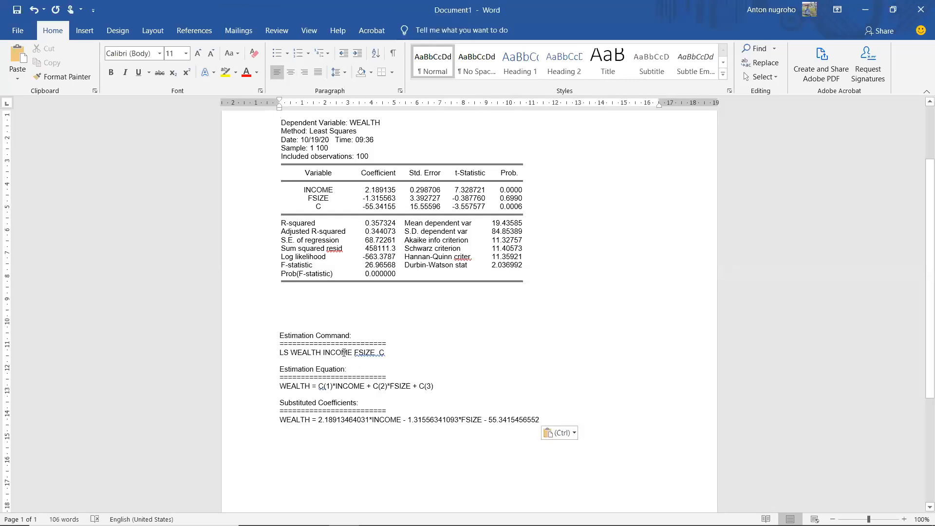
# Step: Set the font size of the Substituted Coefficients block to 12
pyautogui.moveTo(251, 403); pyautogui.dragTo(251, 431)
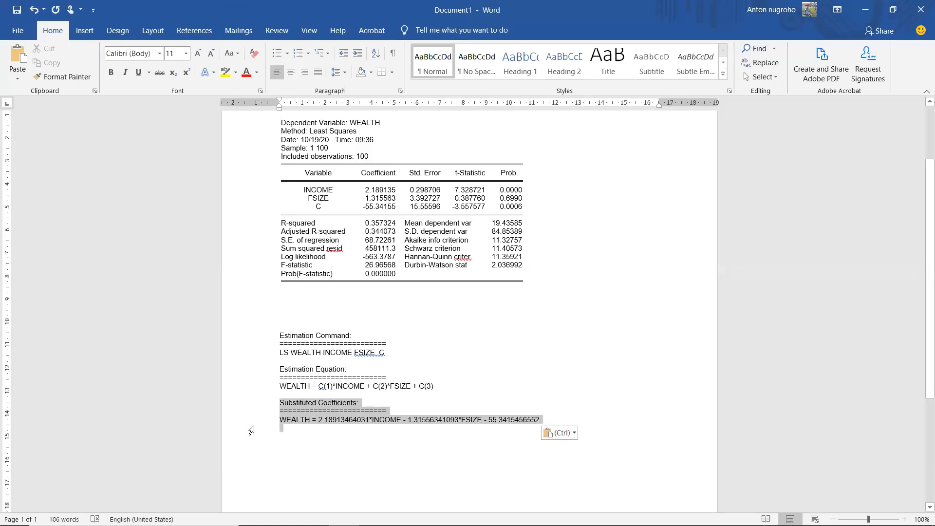
pyautogui.click(185, 54)
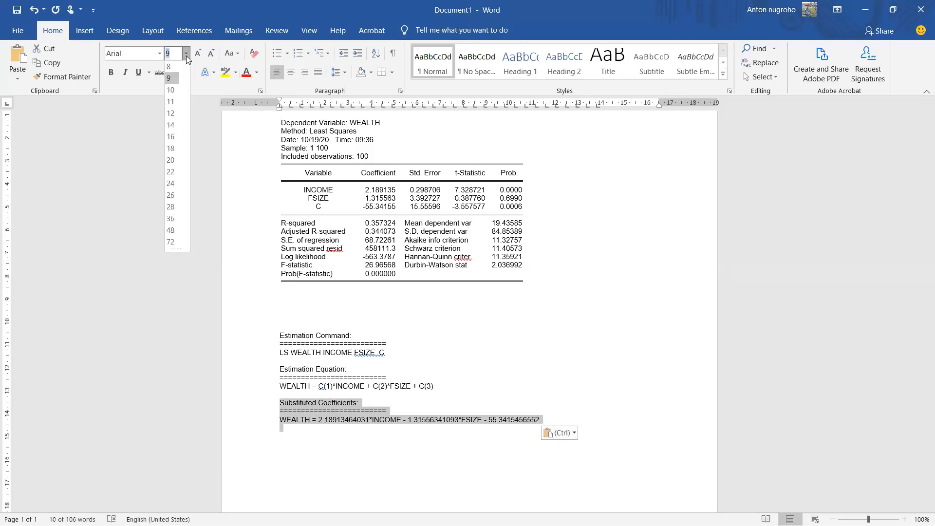
pyautogui.click(171, 113)
pyautogui.click(304, 402)
# Step: Highlight the Substituted Coefficients block in yellow and insert a paragraph break after its row of equals signs
pyautogui.moveTo(256, 405); pyautogui.dragTo(263, 440)
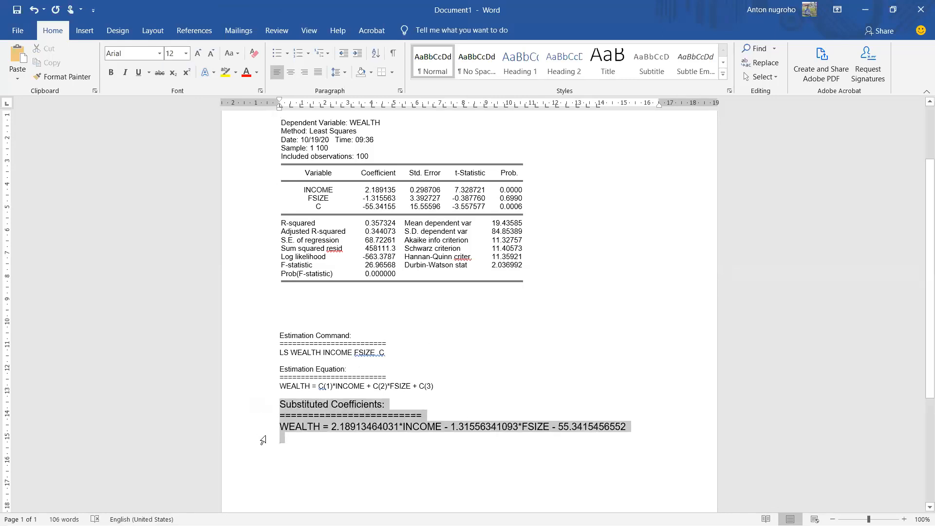
pyautogui.click(215, 73)
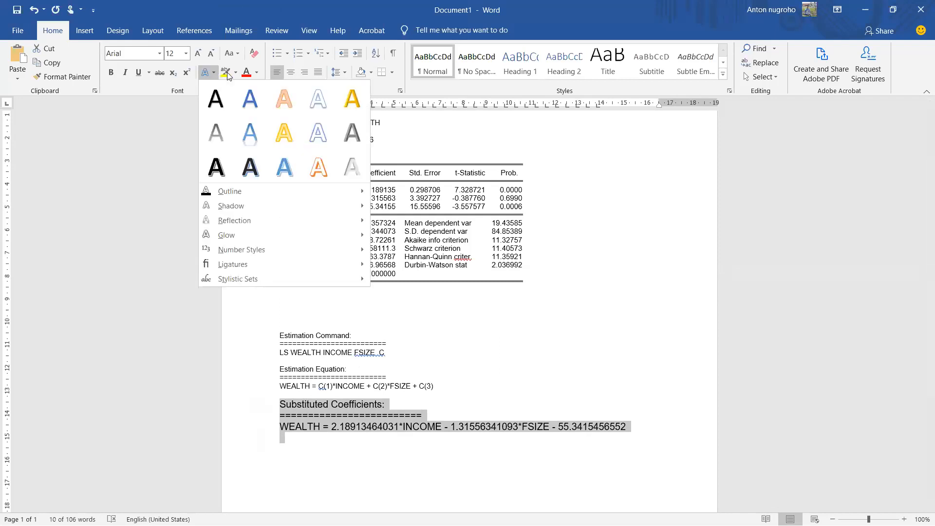
pyautogui.click(226, 74)
pyautogui.click(640, 422)
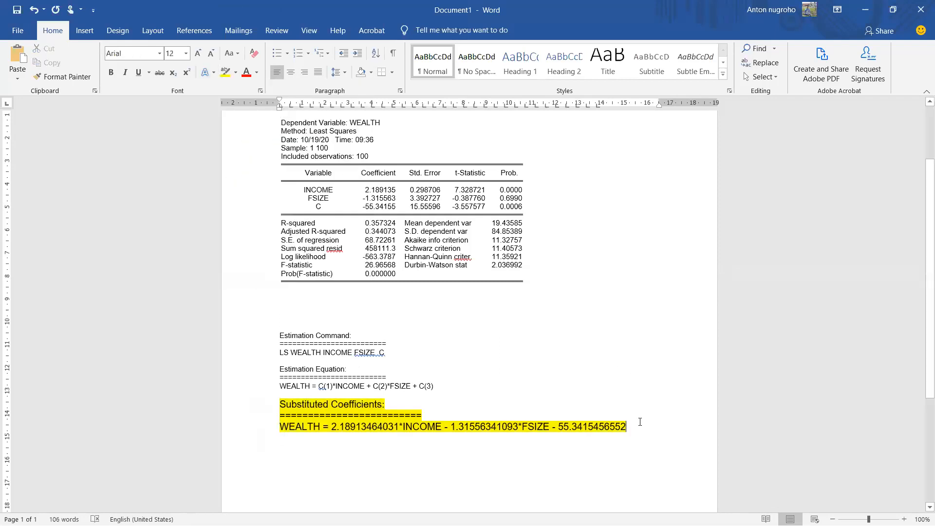
pyautogui.click(436, 418)
pyautogui.press('Return')
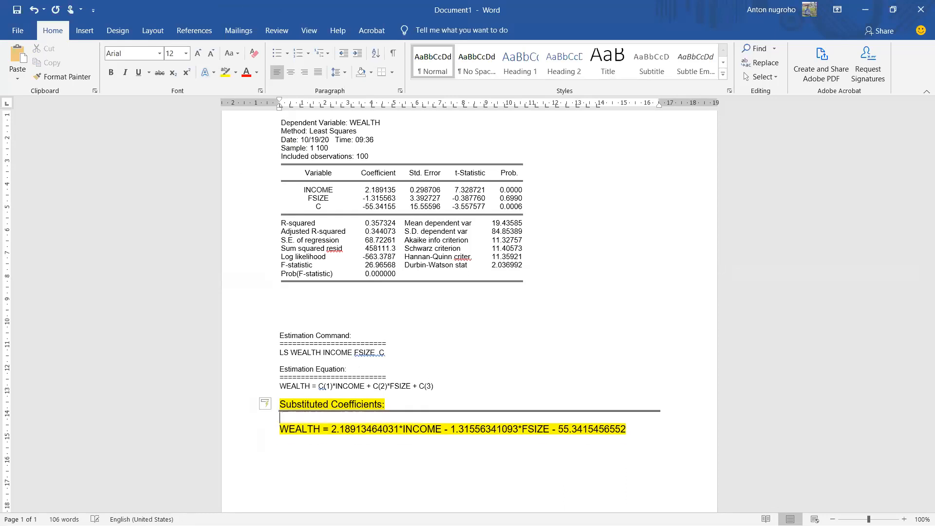
# Step: Start a new line below the substituted coefficients equation and enter "Wealth =" on it
pyautogui.click(557, 429)
pyautogui.moveTo(576, 429); pyautogui.dragTo(604, 432)
pyautogui.click(644, 450)
pyautogui.click(640, 430)
pyautogui.press('Return')
pyautogui.write('wea')
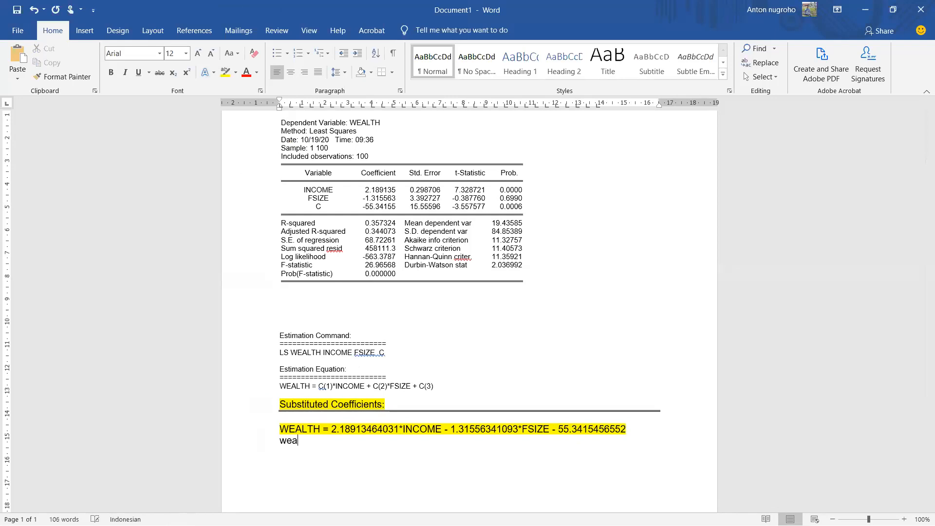
pyautogui.write('lth =')
# Step: Move the constant - 55.3415456552 after "Wealth =", followed by the INCOME and FSIZE terms, and join them with a plus sign
pyautogui.moveTo(553, 432); pyautogui.dragTo(413, 442)
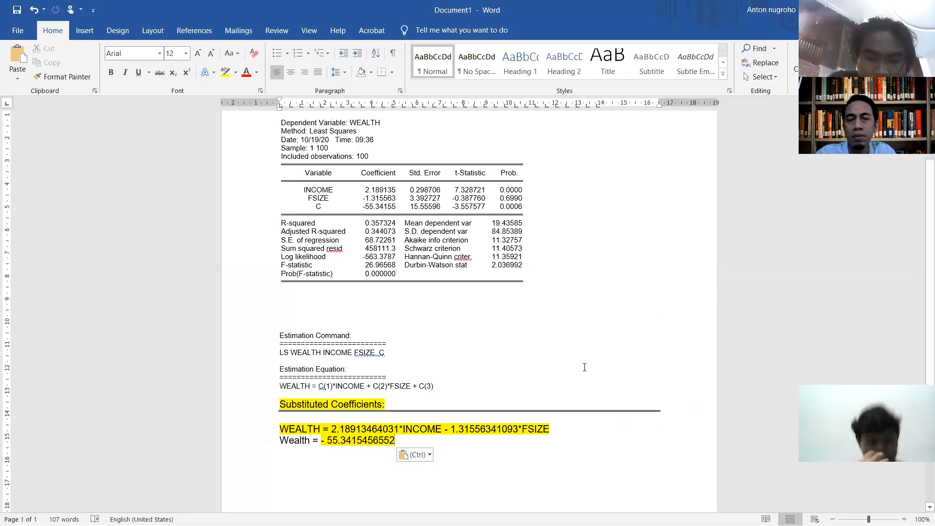
pyautogui.click(544, 428)
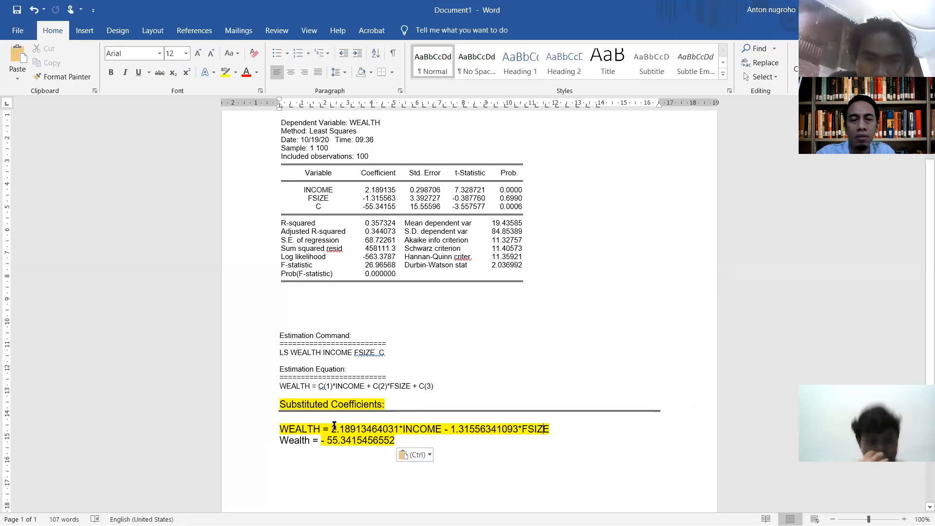
pyautogui.moveTo(332, 428); pyautogui.dragTo(454, 442)
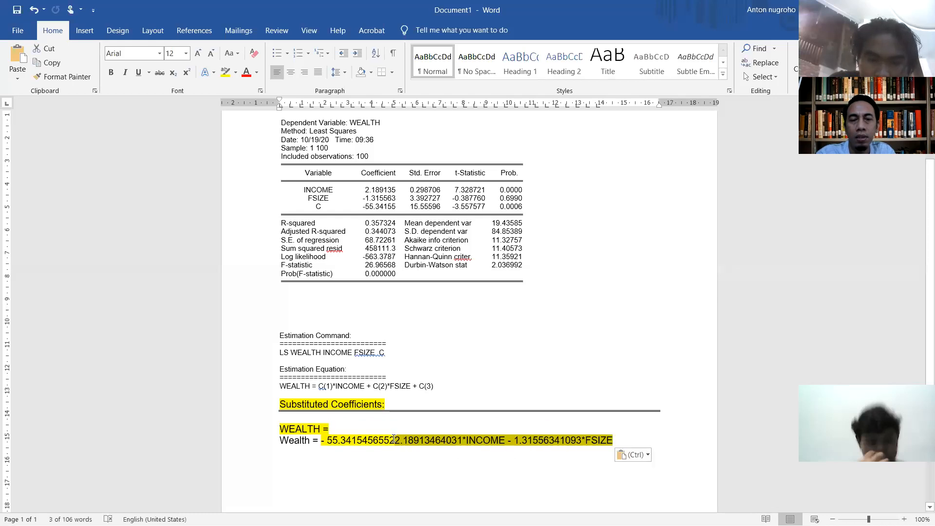
pyautogui.write('+')
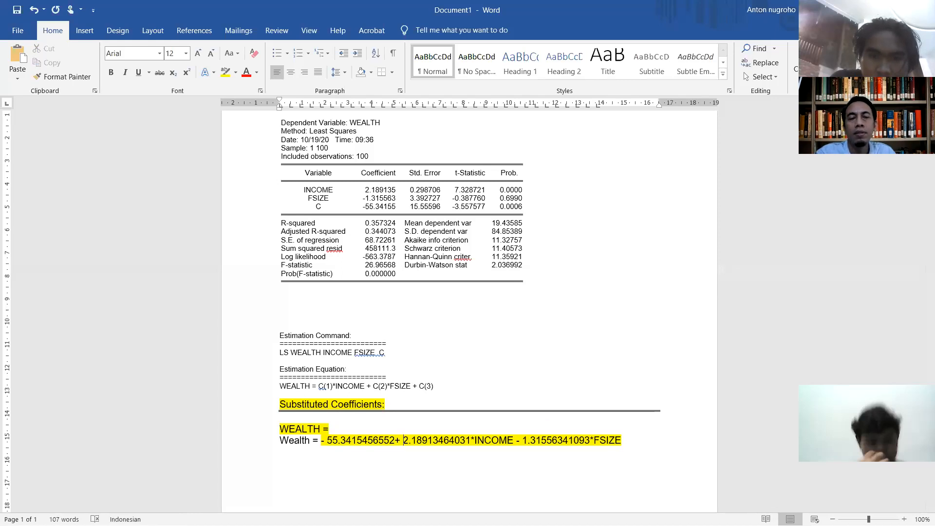
pyautogui.click(560, 466)
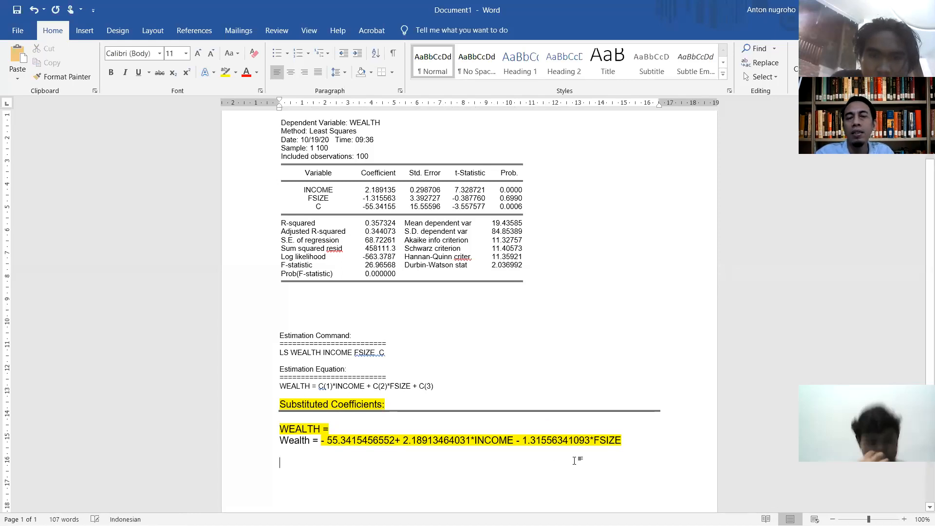
# Step: Delete the leftover highlighted "WEALTH =" line above the rearranged equation
pyautogui.moveTo(630, 443); pyautogui.dragTo(280, 440)
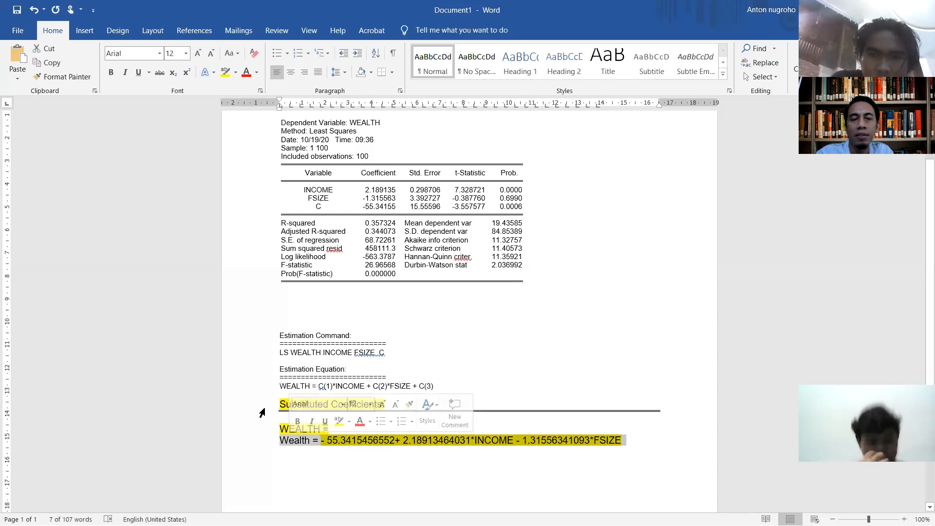
pyautogui.click(262, 412)
pyautogui.moveTo(336, 430); pyautogui.dragTo(280, 426)
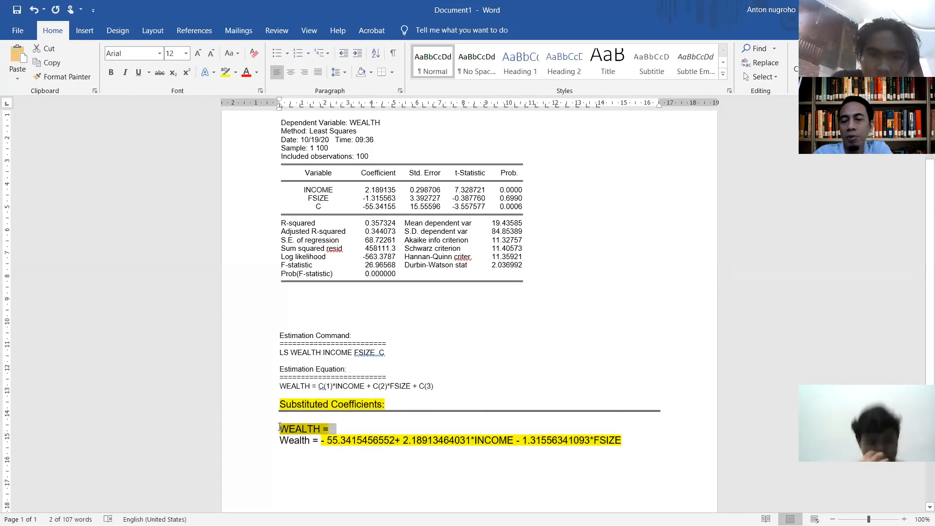
pyautogui.press('Delete')
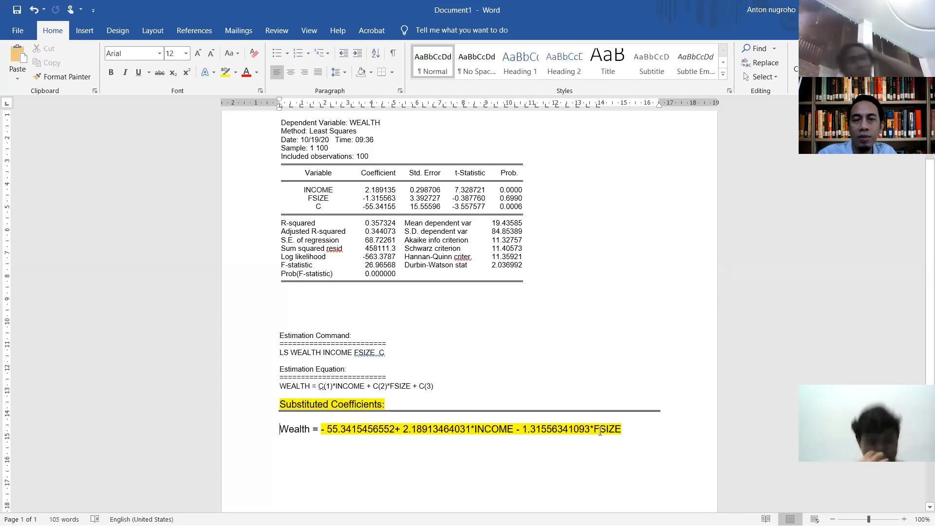
# Step: Add a blank line below the rearranged Wealth equation to make room for interpretation notes
pyautogui.click(655, 429)
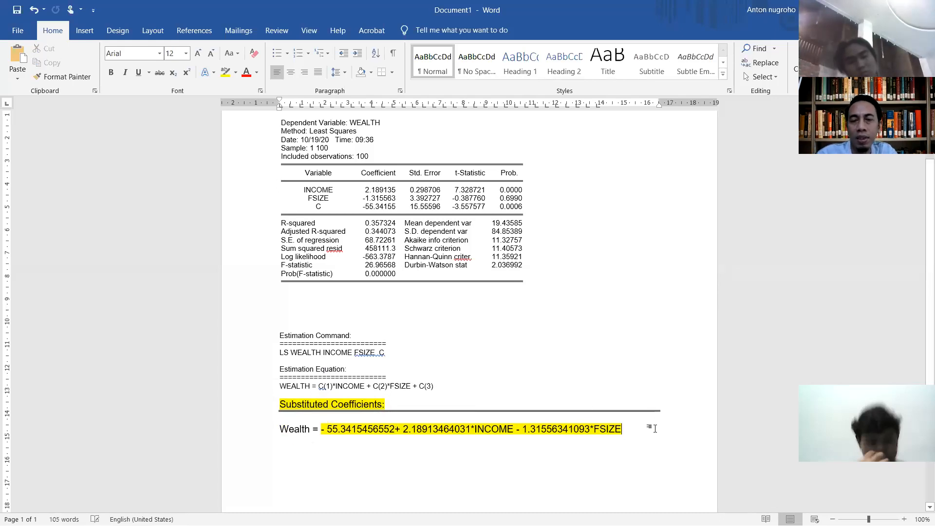
pyautogui.press('Return')
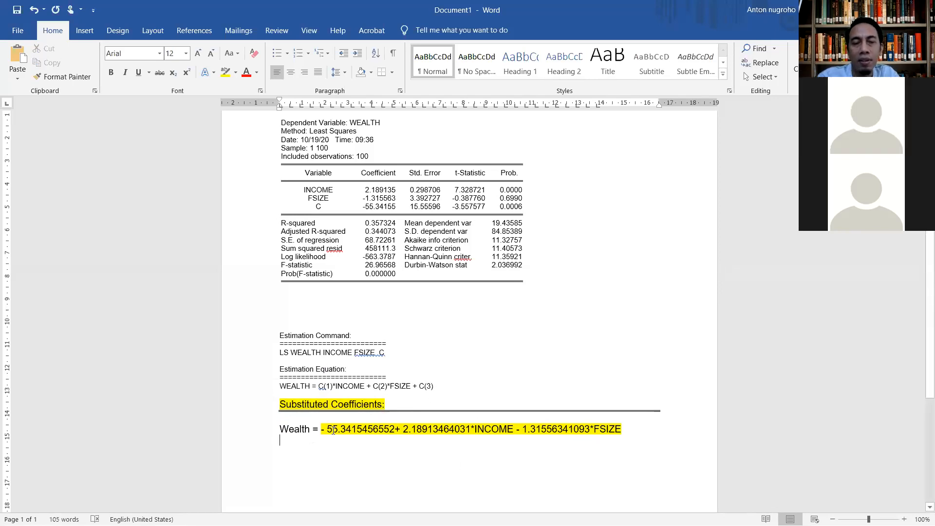
pyautogui.moveTo(326, 427); pyautogui.dragTo(369, 432)
pyautogui.click(389, 461)
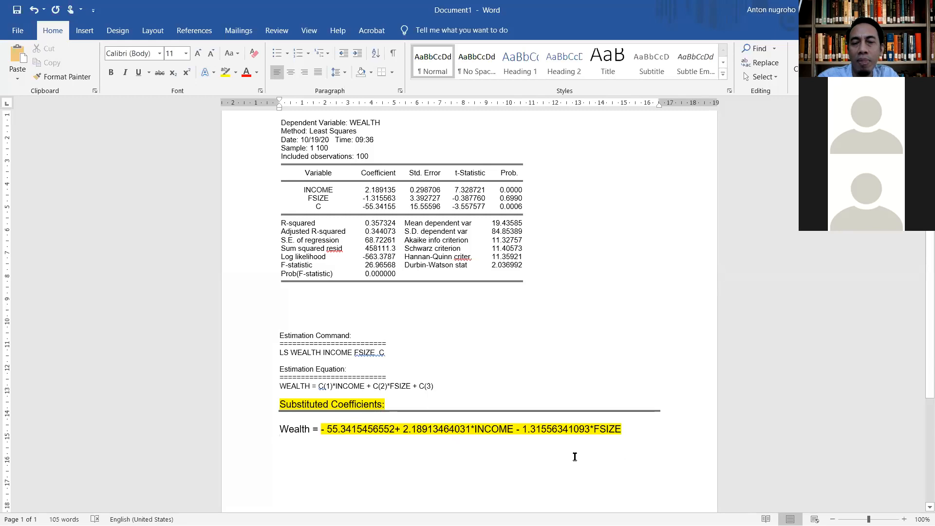
pyautogui.keyDown('shift'); pyautogui.click(563, 419); pyautogui.keyUp('shift')
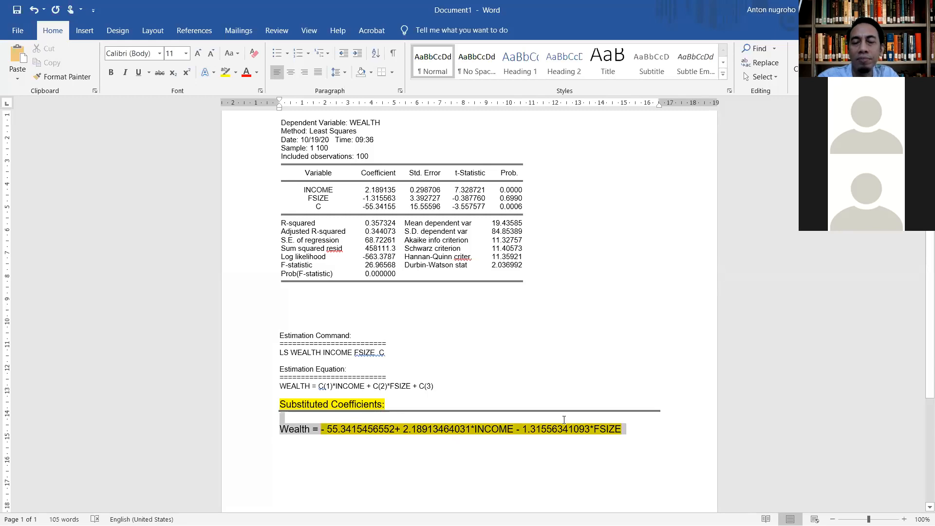
pyautogui.click(541, 451)
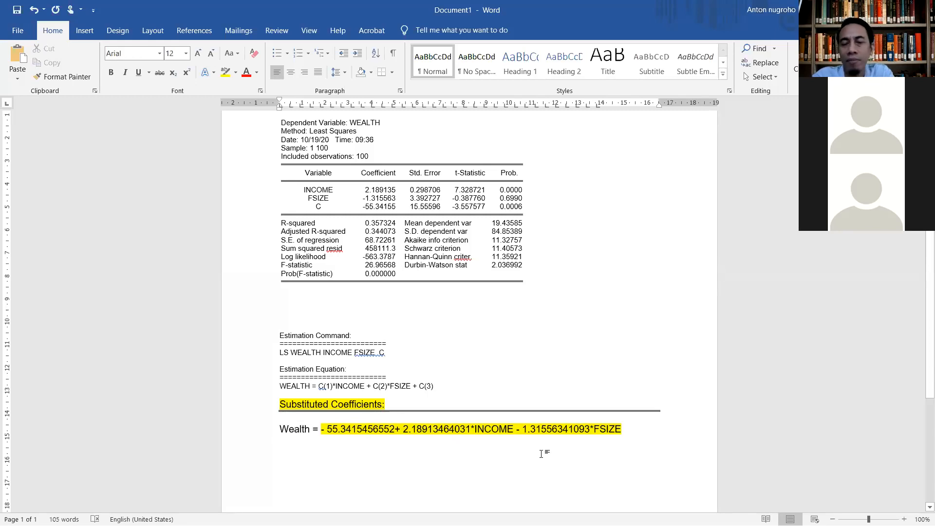
pyautogui.press('BackSpace')
pyautogui.press('Return')
pyautogui.press('BackSpace')
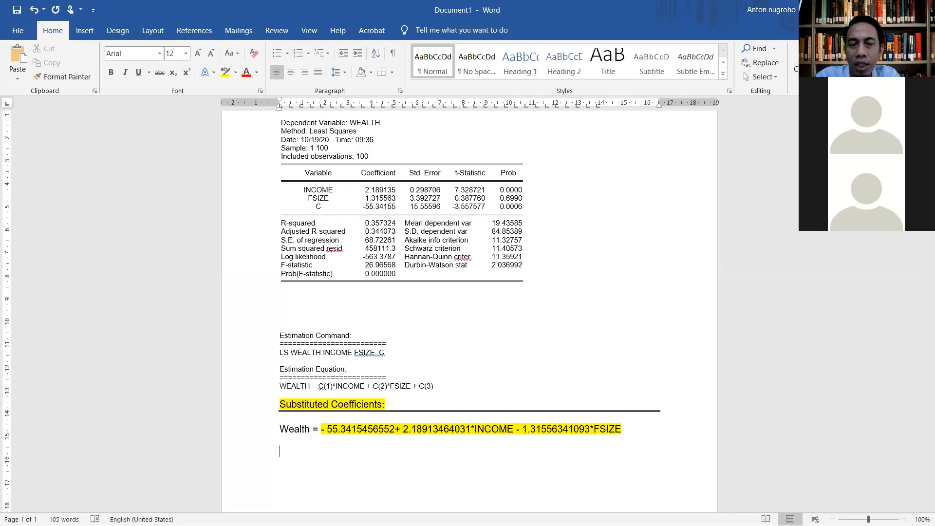
pyautogui.write('HIPT')
pyautogui.press('BackSpace')
pyautogui.press('BackSpace')
pyautogui.press('BackSpace')
pyautogui.press('BackSpace')
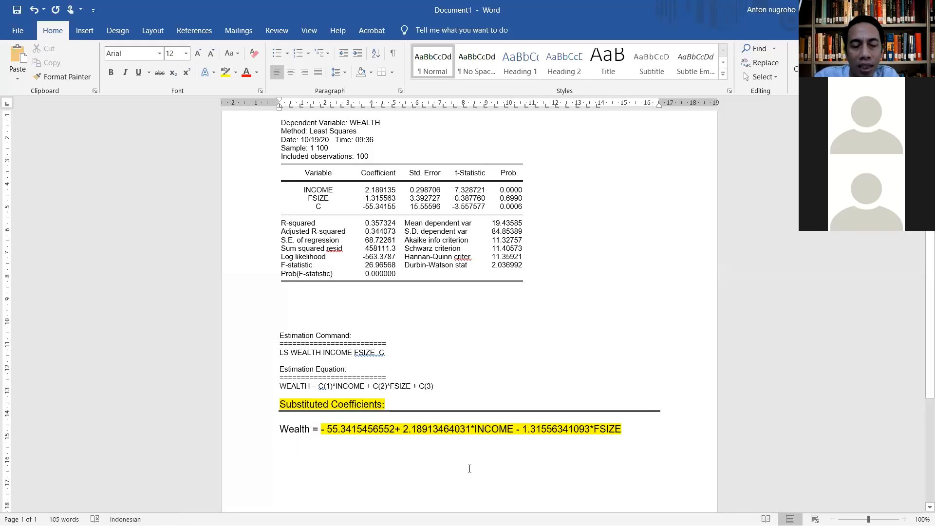
# Step: Enter the constant's value as "Kontanta = -55,3415" below the equation
pyautogui.write('kontanta')
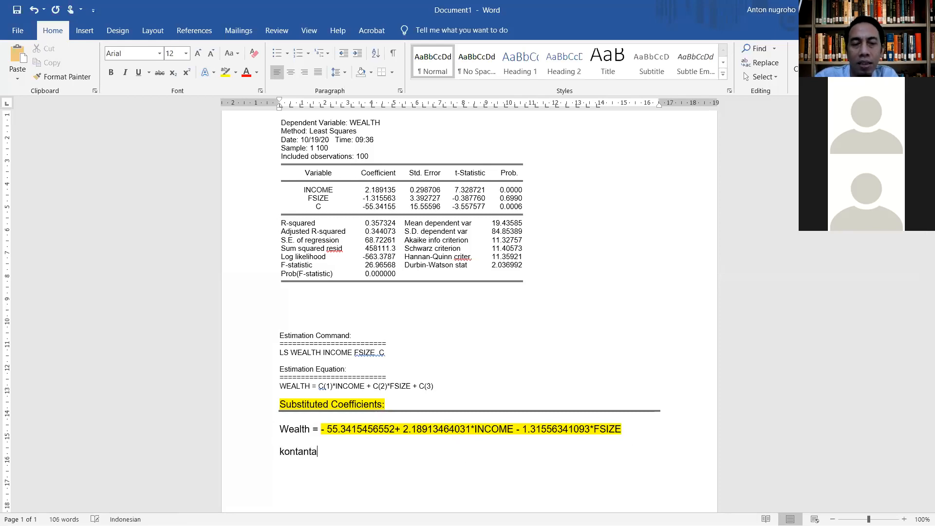
pyautogui.write(' = ')
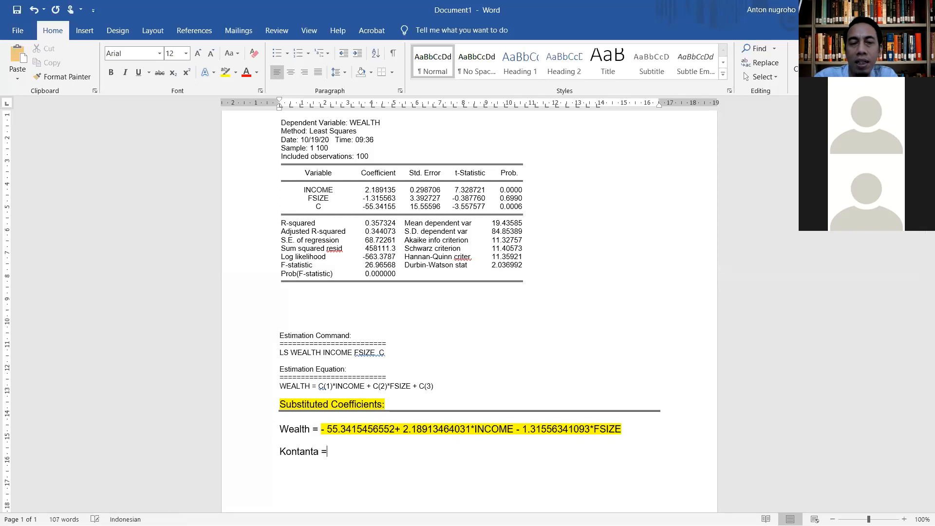
pyautogui.write('-5')
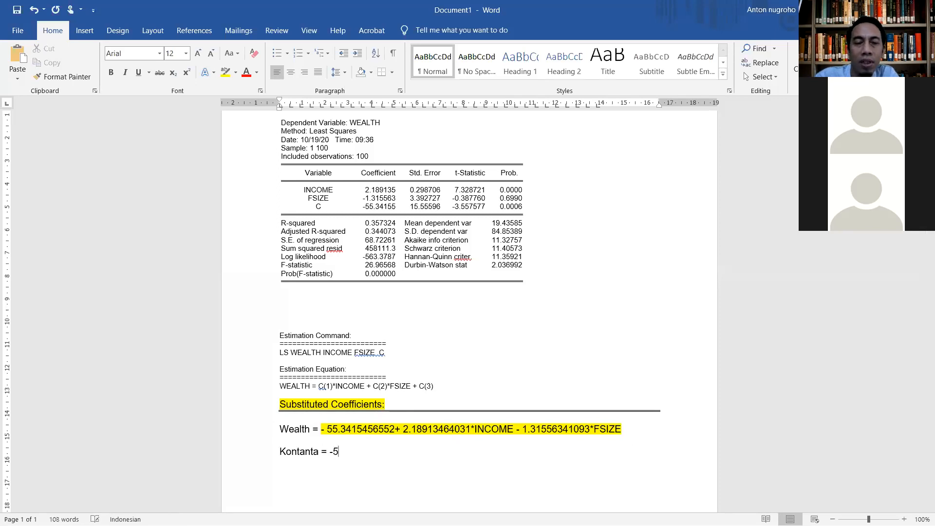
pyautogui.write('5,34')
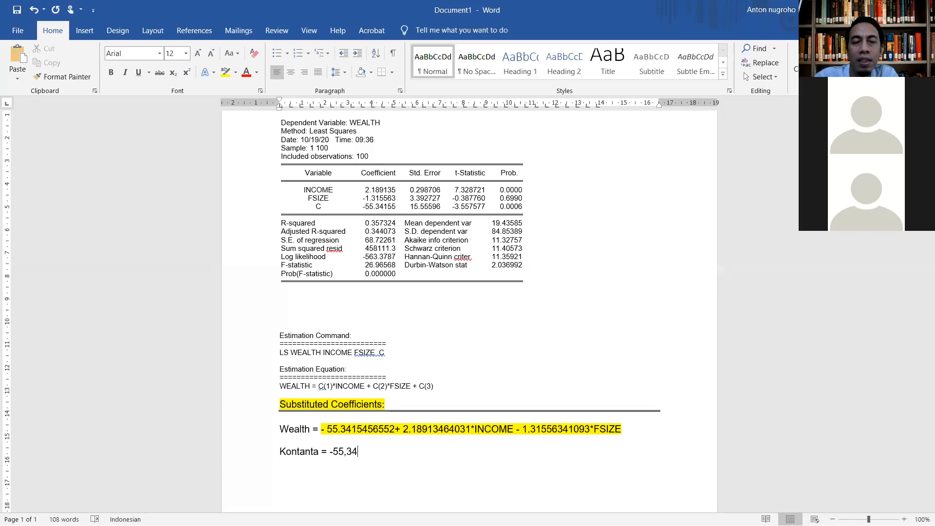
pyautogui.write('15')
# Step: Add the interpretation line "Artinya : ketika tidak ada income dan fsize maka tingkat kesejahteraan sebesar -55,34" under the constant
pyautogui.press('Return')
pyautogui.write('artinya :')
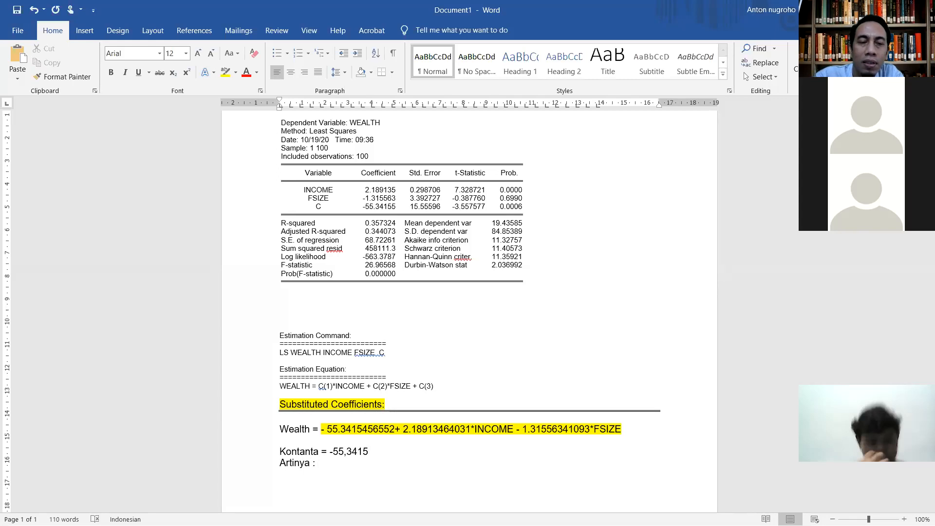
pyautogui.write('ketika tidak ada')
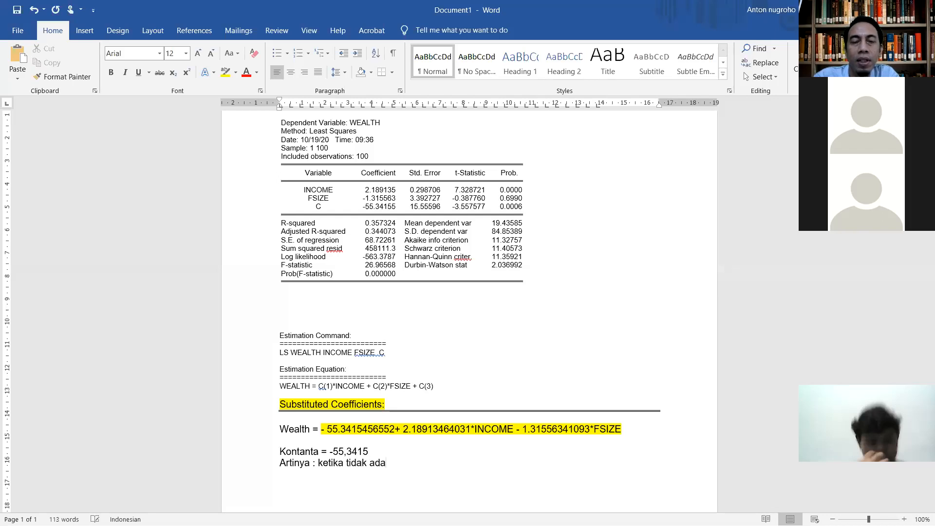
pyautogui.write(' in')
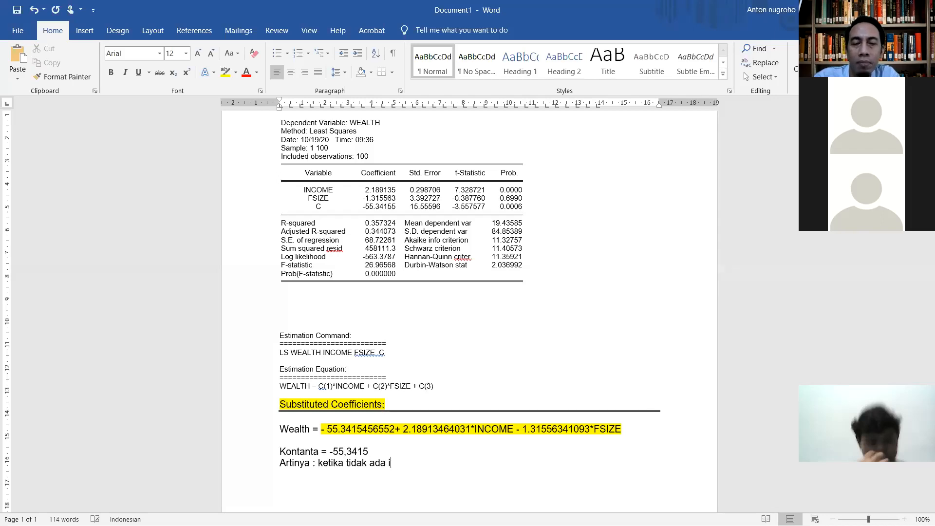
pyautogui.write('come dan ')
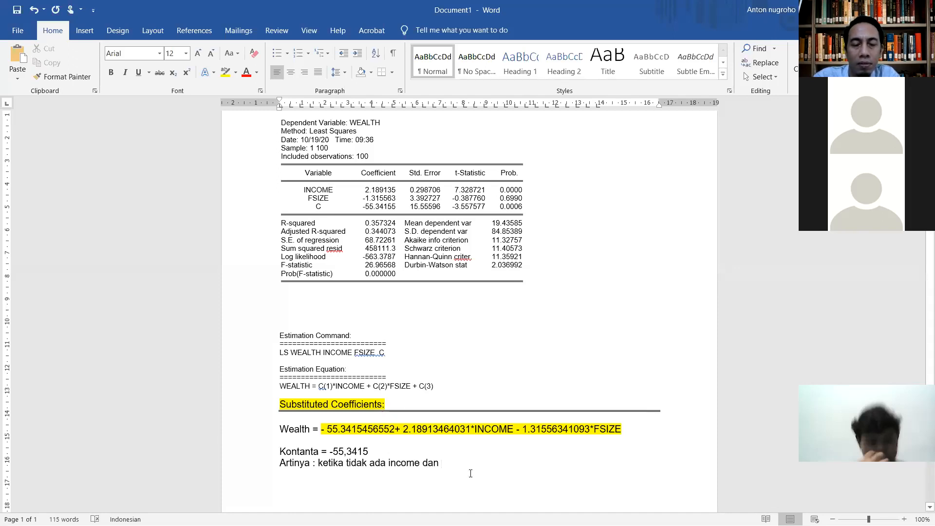
pyautogui.write('fsiz')
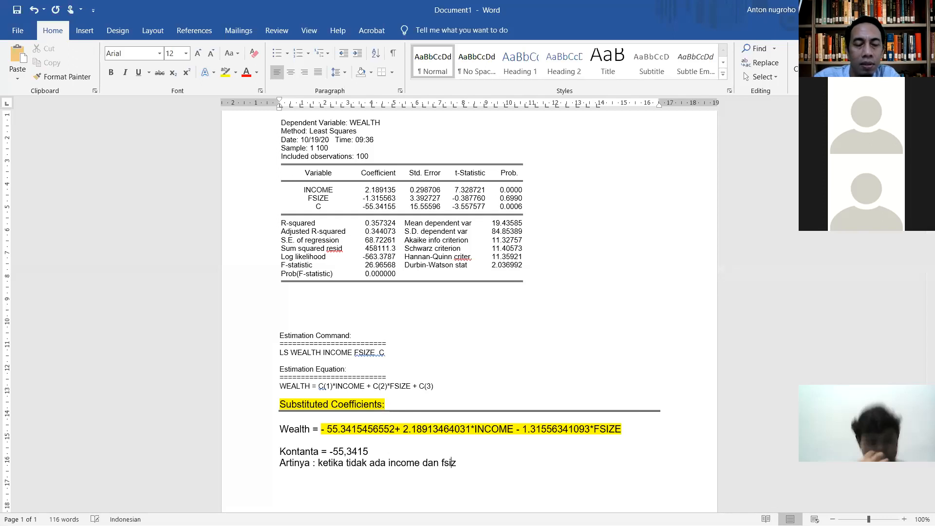
pyautogui.write('e maka ')
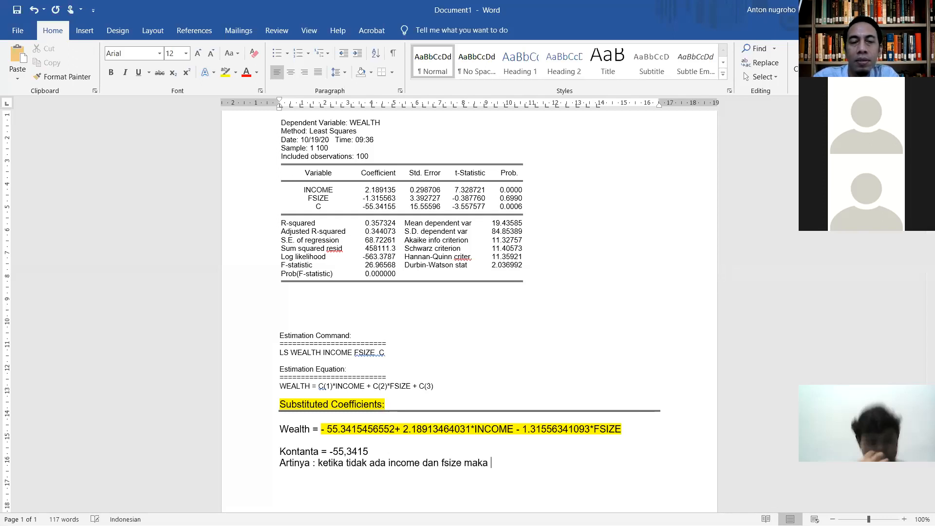
pyautogui.write('j')
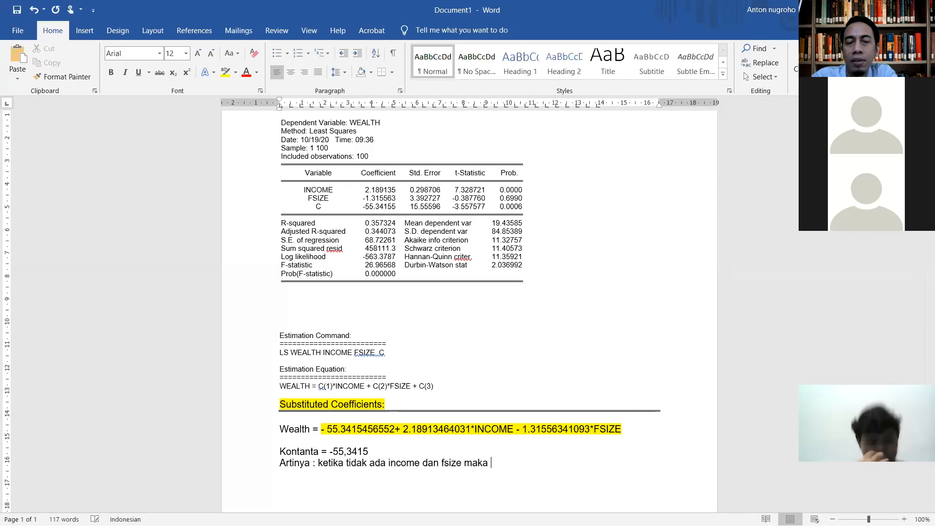
pyautogui.write('tingkat kesejahteraan sebesar ')
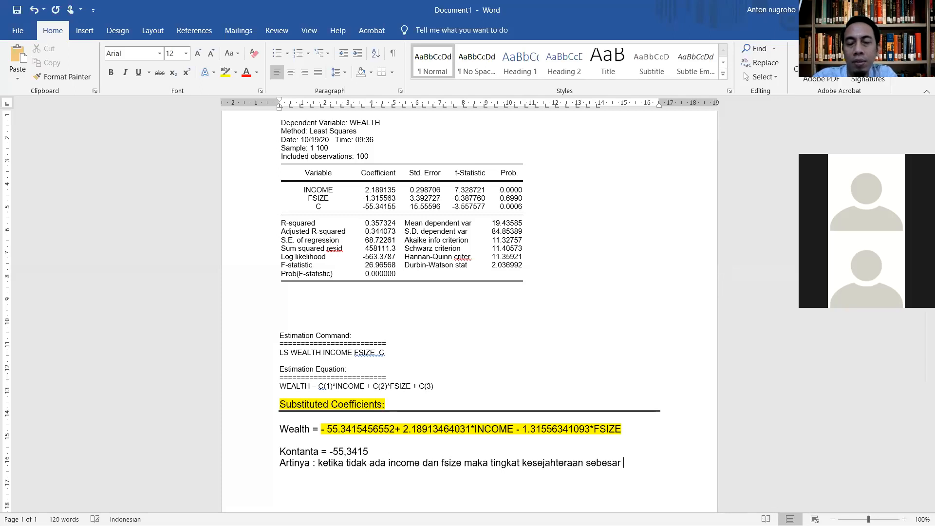
pyautogui.write('-55')
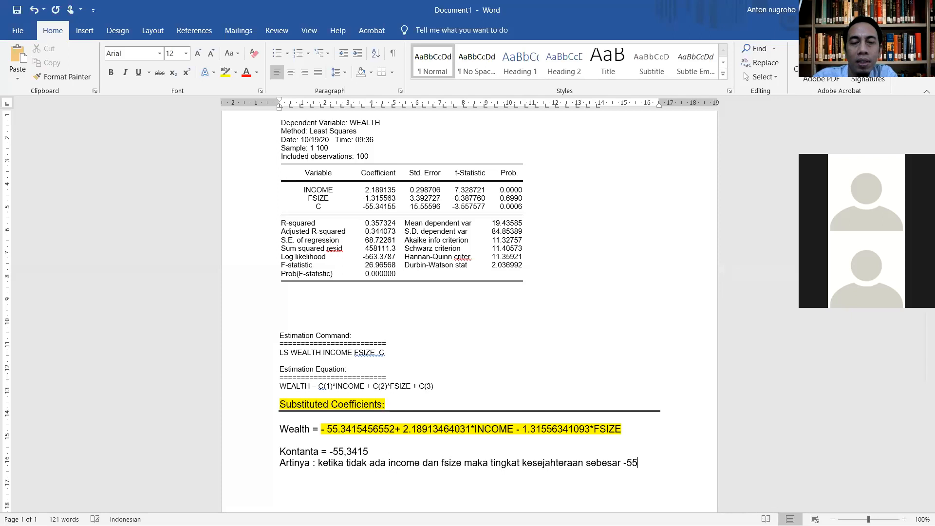
pyautogui.write(',34')
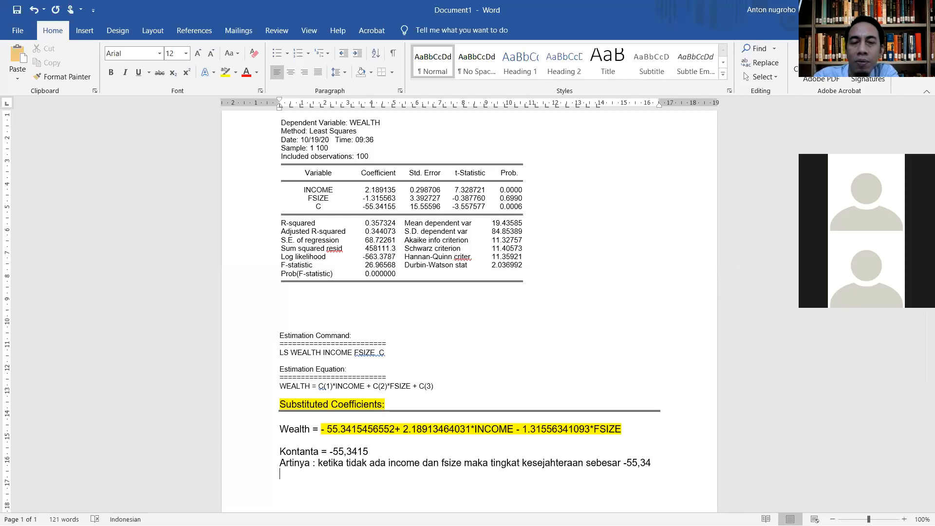
# Step: Enter the income coefficient as "B1=2,189" on the line below the constant's interpretation
pyautogui.write('B1=')
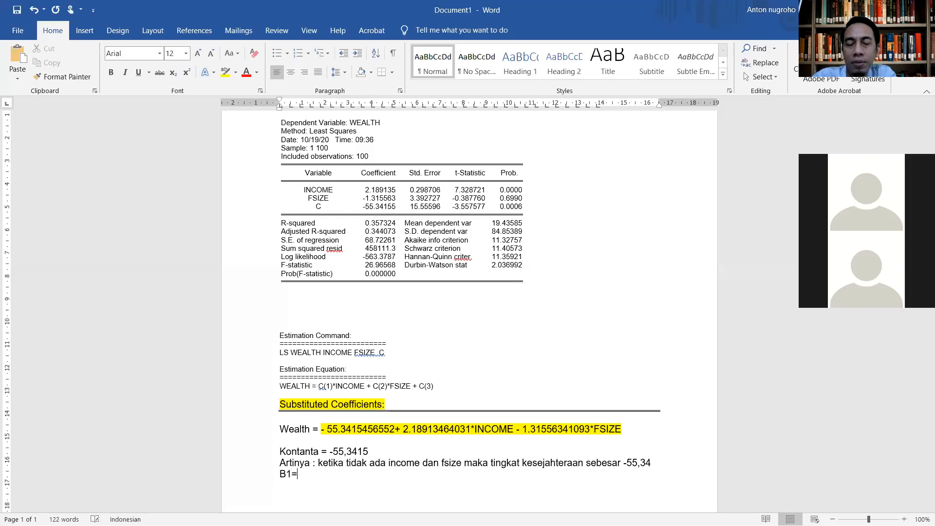
pyautogui.write('2')
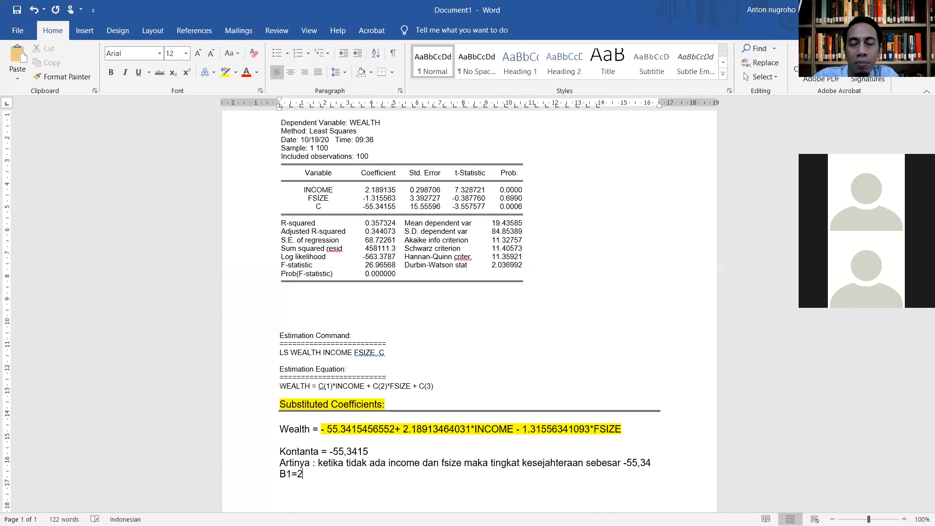
pyautogui.write(',1')
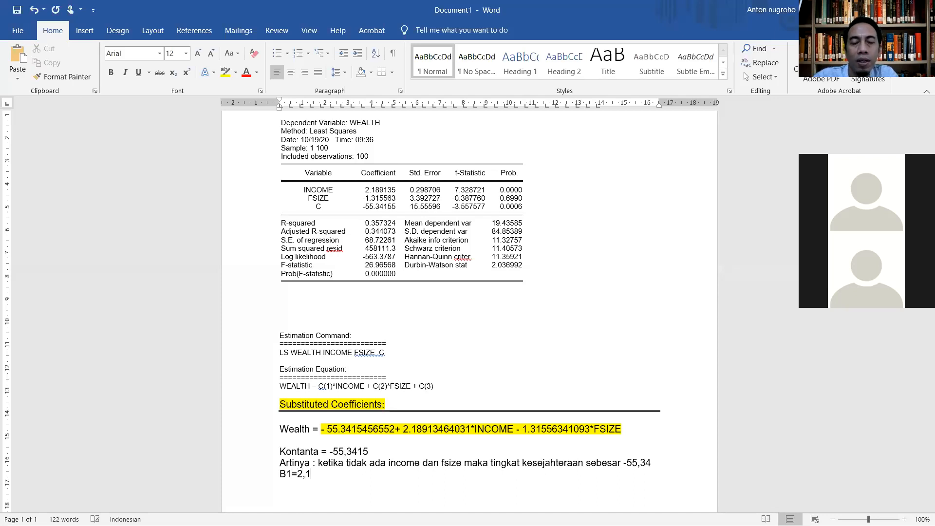
pyautogui.write('89')
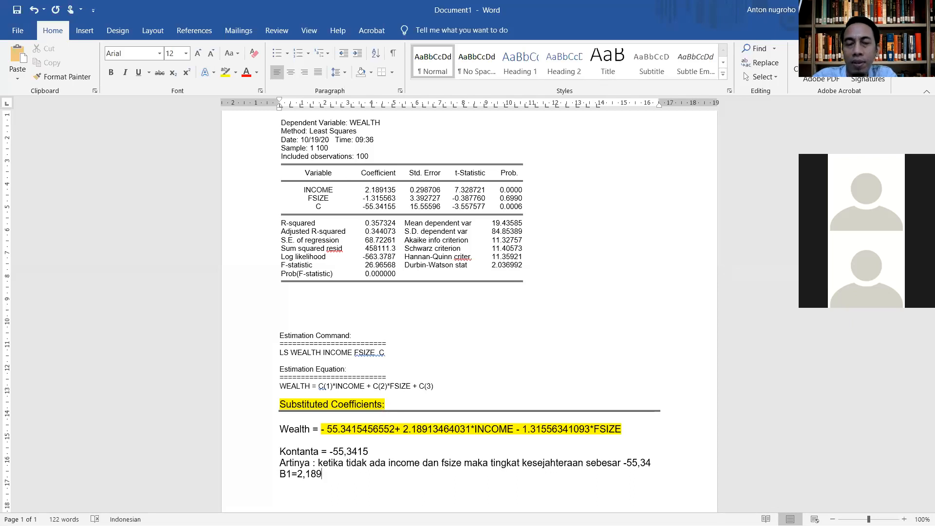
# Step: Change the capital B of the income coefficient label to lowercase so the line reads "b1=2,189"
pyautogui.press('Left')
pyautogui.press('Left')
pyautogui.press('Left')
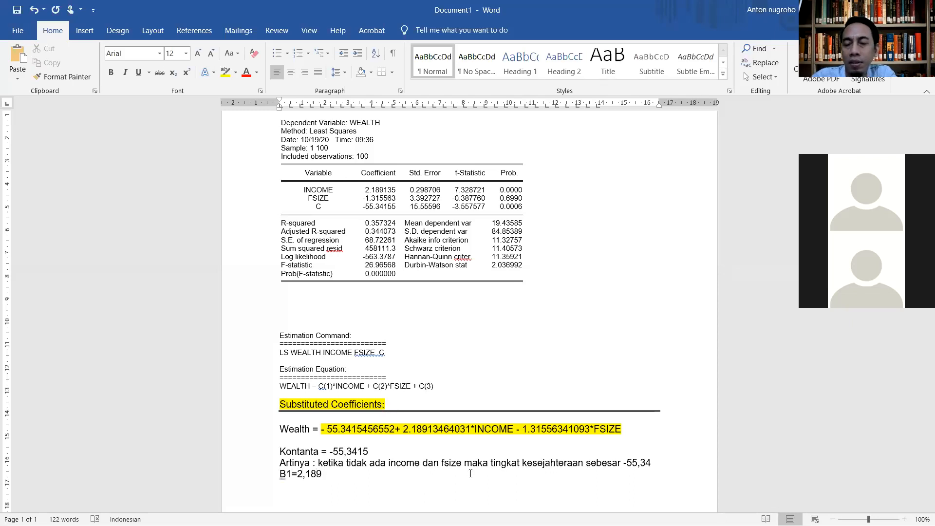
pyautogui.press('BackSpace')
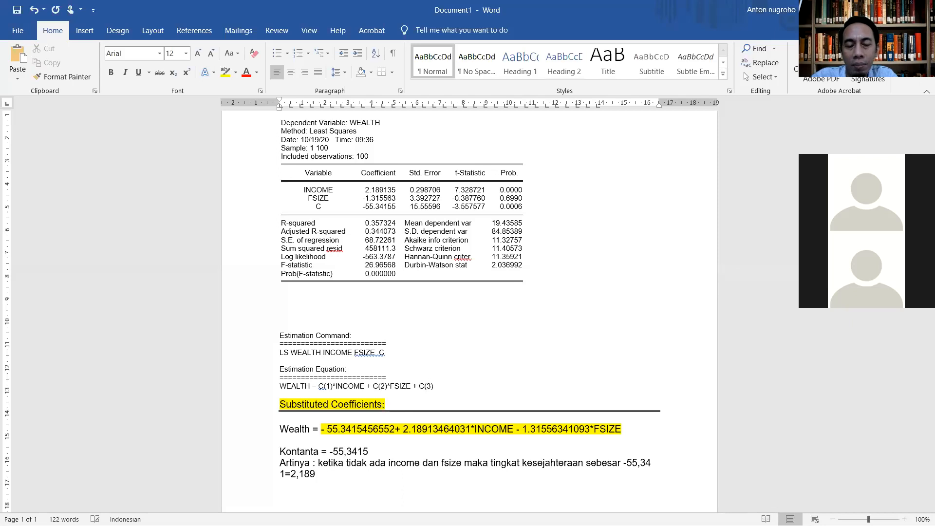
pyautogui.write('b')
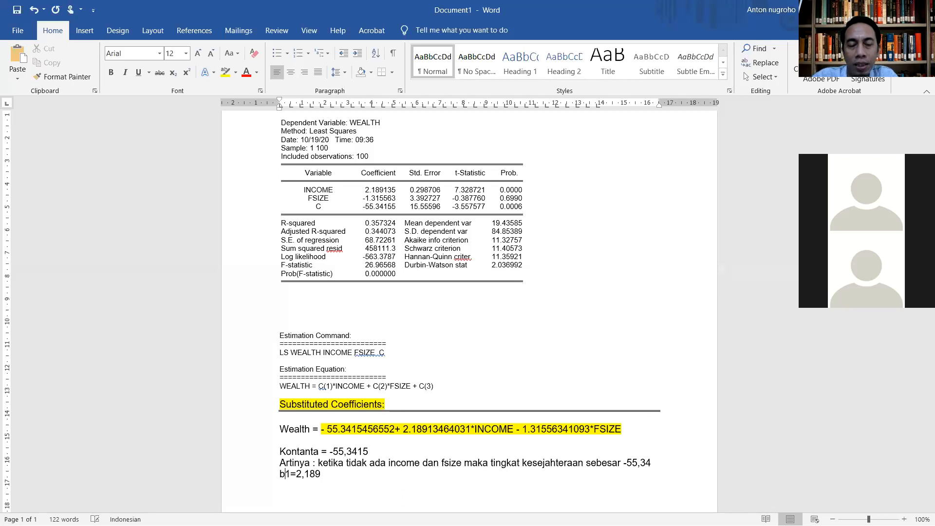
pyautogui.press('Right')
pyautogui.press('Right')
pyautogui.press('Right')
pyautogui.press('Right')
pyautogui.press('Right')
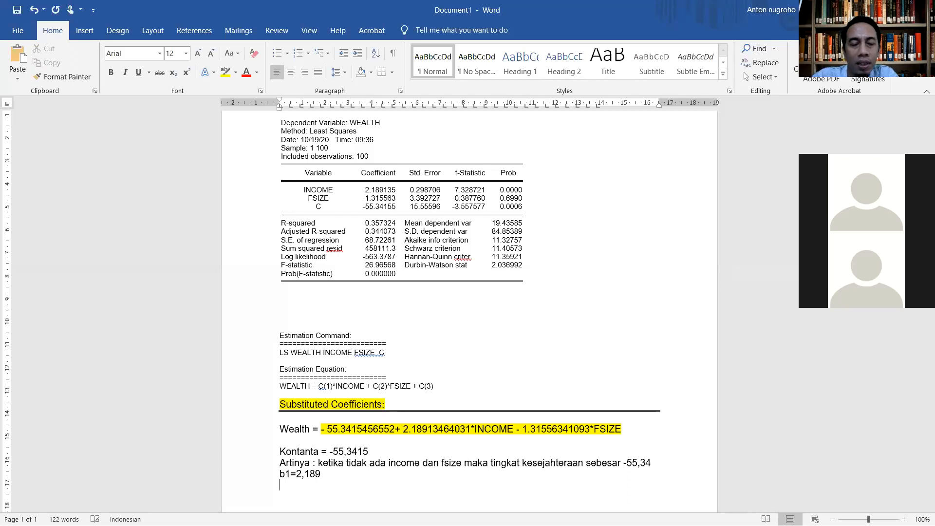
# Step: Start the income coefficient's interpretation on the line below it with "artinya : ketika income=1 dan fsize=0 maka"
pyautogui.press('Return')
pyautogui.write('artinya :')
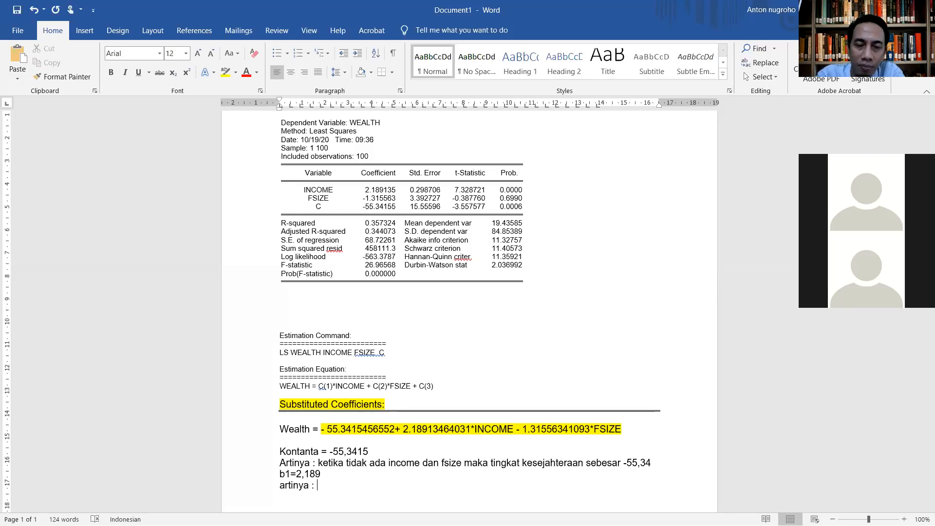
pyautogui.write('ketika i')
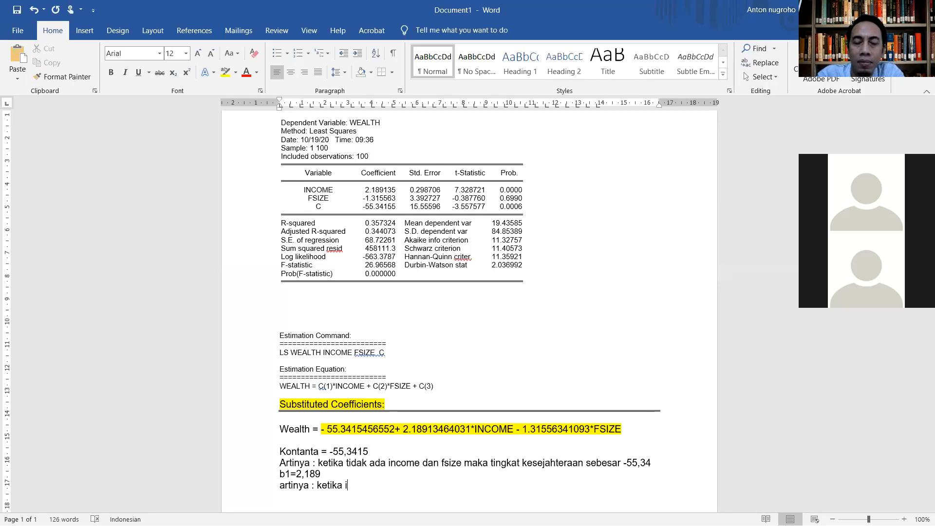
pyautogui.write('ncome')
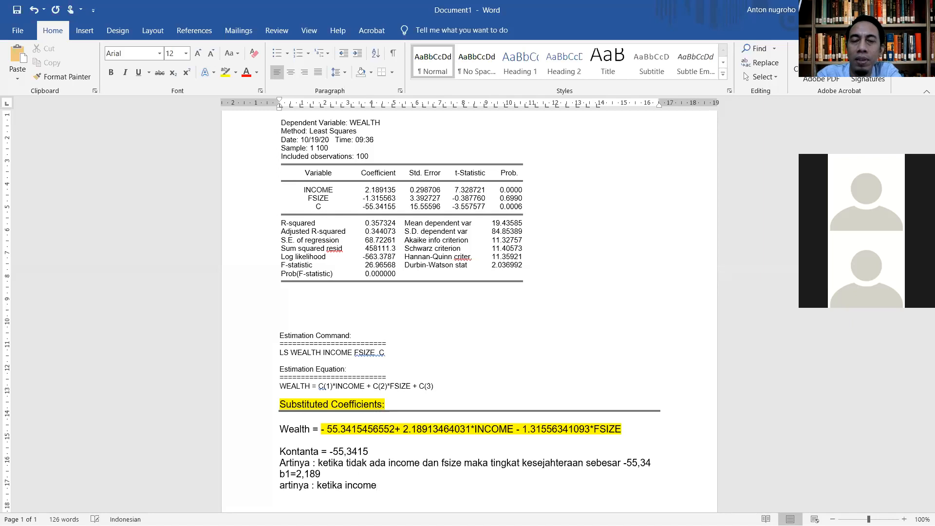
pyautogui.write('=1 ')
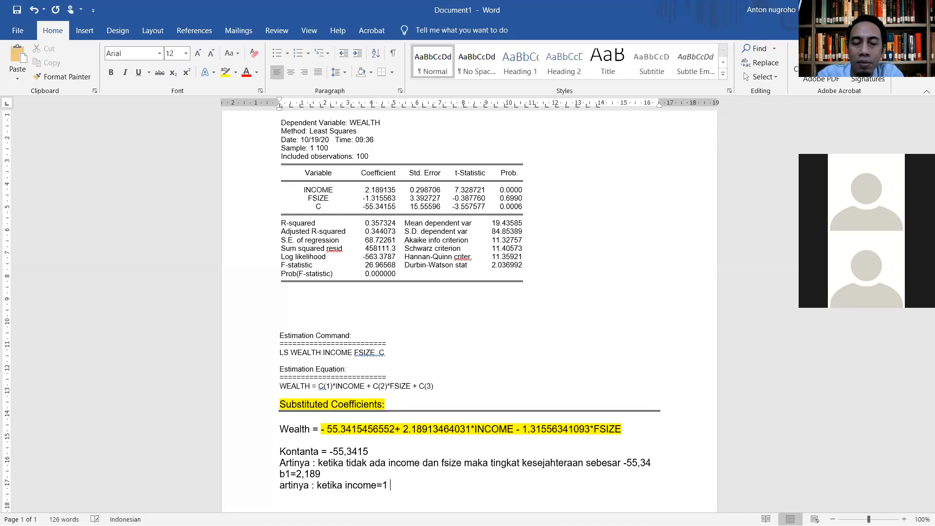
pyautogui.write('dan f')
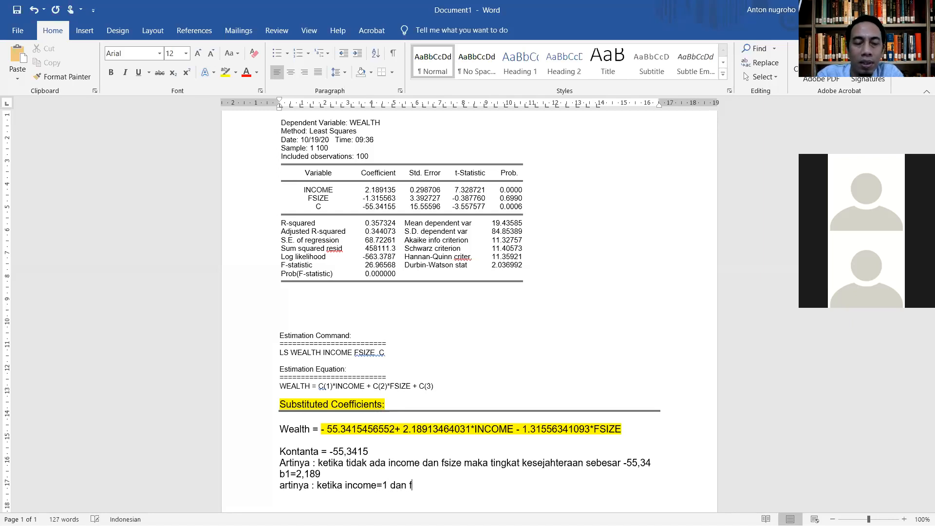
pyautogui.write('ze')
pyautogui.press('BackSpace')
pyautogui.press('BackSpace')
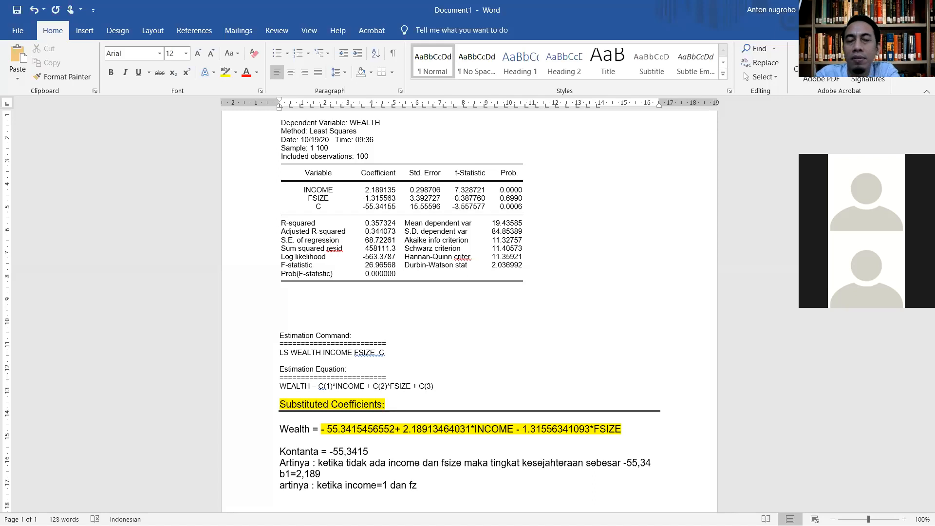
pyautogui.write('size=0 maka tingkat ')
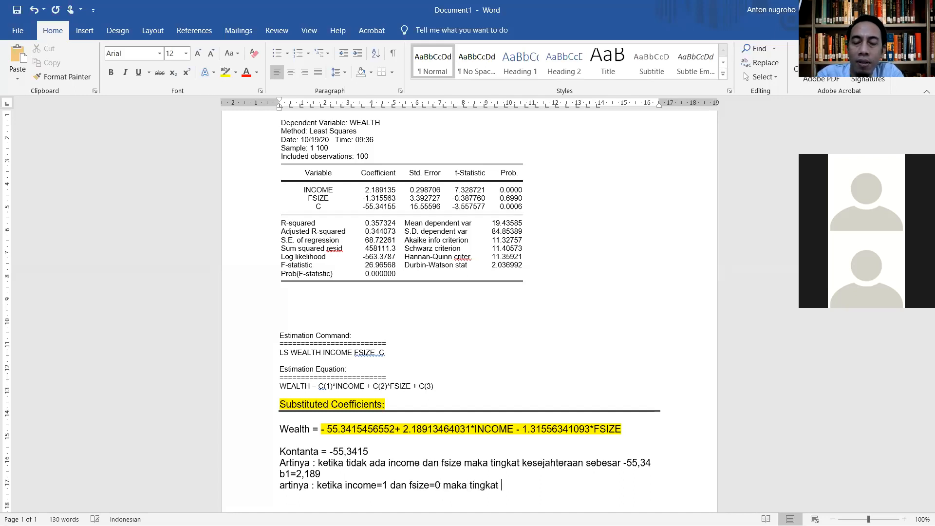
pyautogui.write('kesejahteraa')
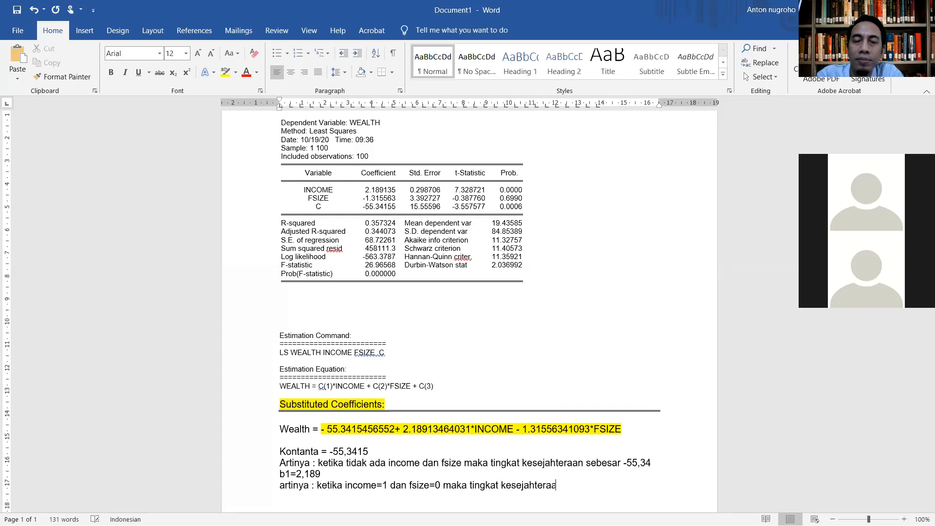
pyautogui.write('n sebea')
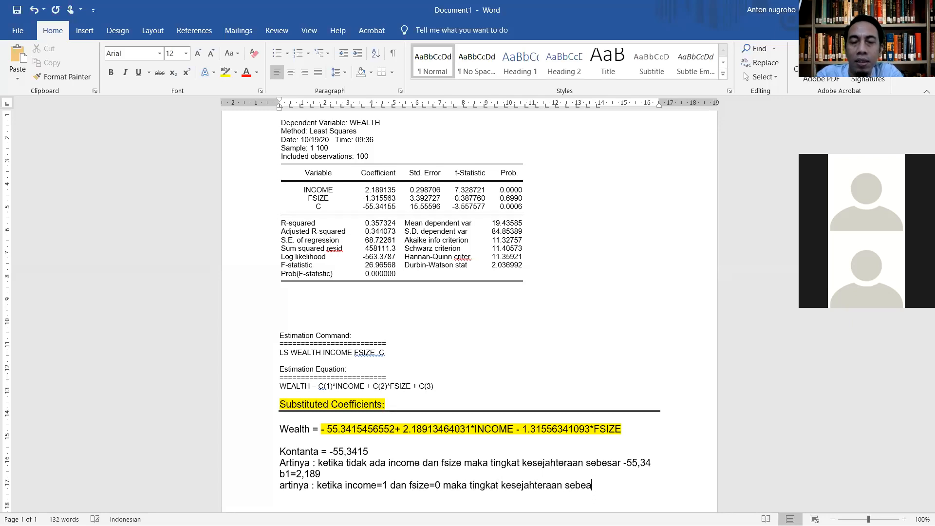
# Step: Continue the income interpretation with the words "tingkat kesejahteraan sebesar"
pyautogui.press('BackSpace')
pyautogui.write('sar')
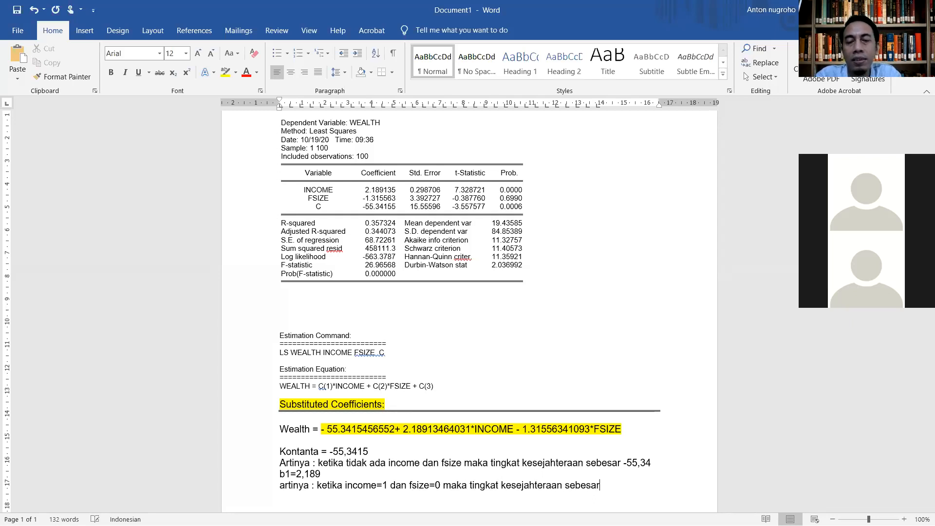
pyautogui.write(' = =')
# Step: Complete the income interpretation with the calculation "= -55,34+2,189"
pyautogui.press('BackSpace')
pyautogui.write('-55')
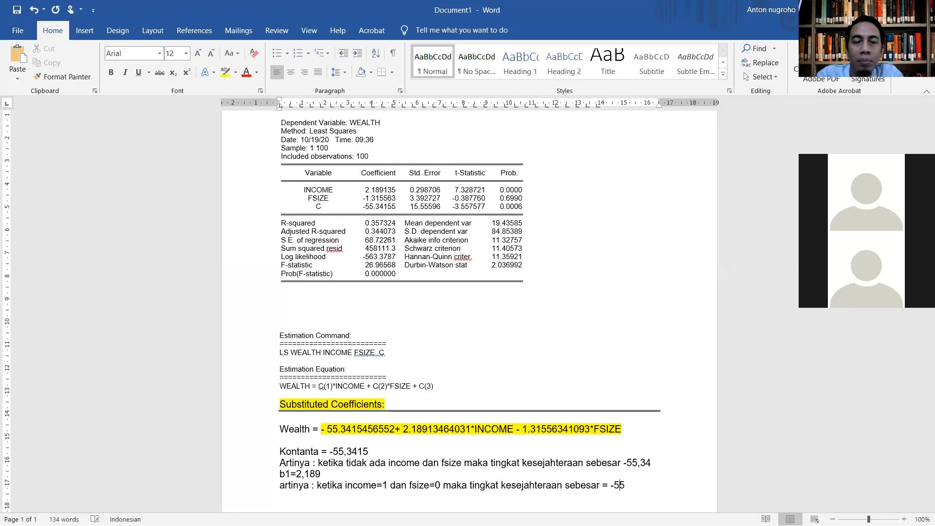
pyautogui.write(',34')
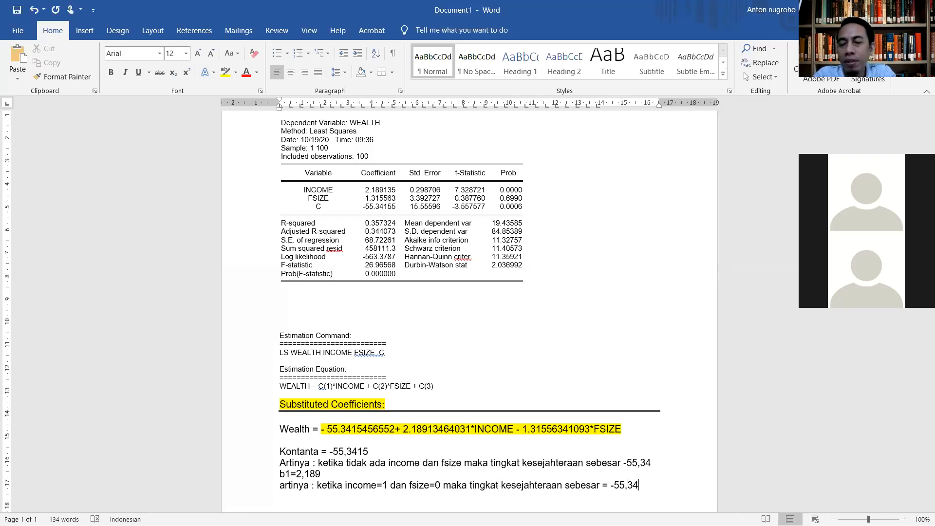
pyautogui.write('+')
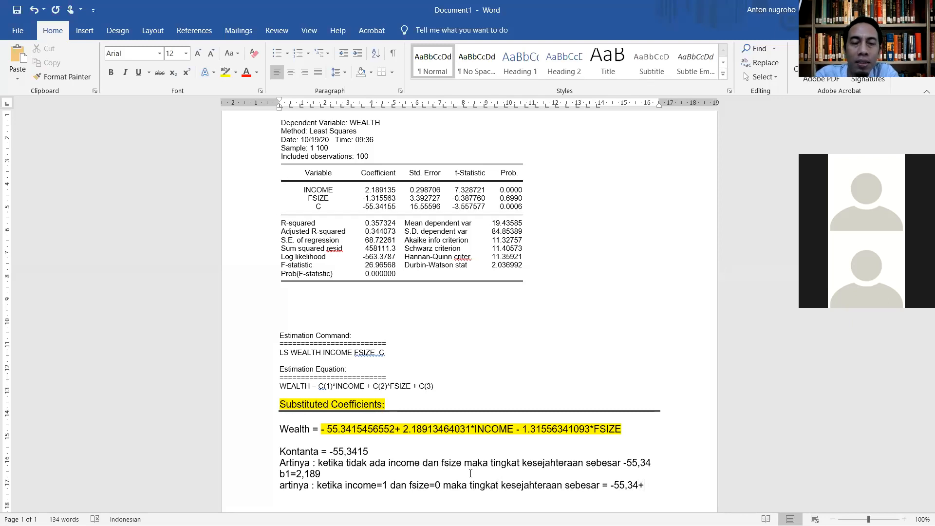
pyautogui.write('2,18')
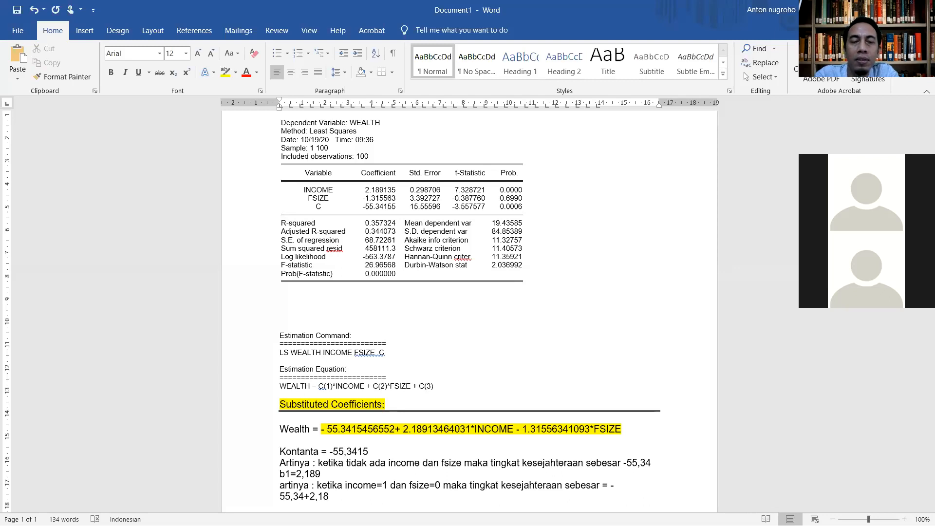
pyautogui.write('9')
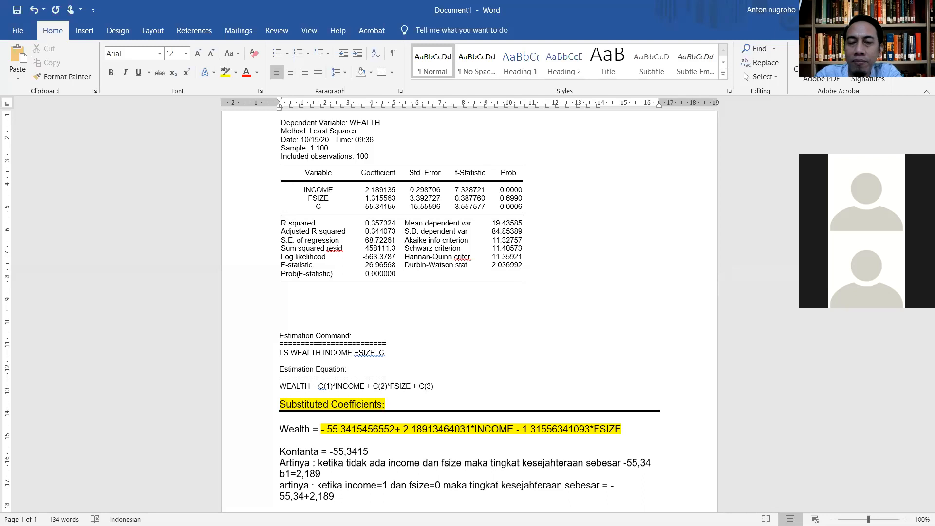
# Step: Leave a blank line below the income interpretation and enter the family-size coefficient as "b2=1,315"
pyautogui.press('Return')
pyautogui.press('Return')
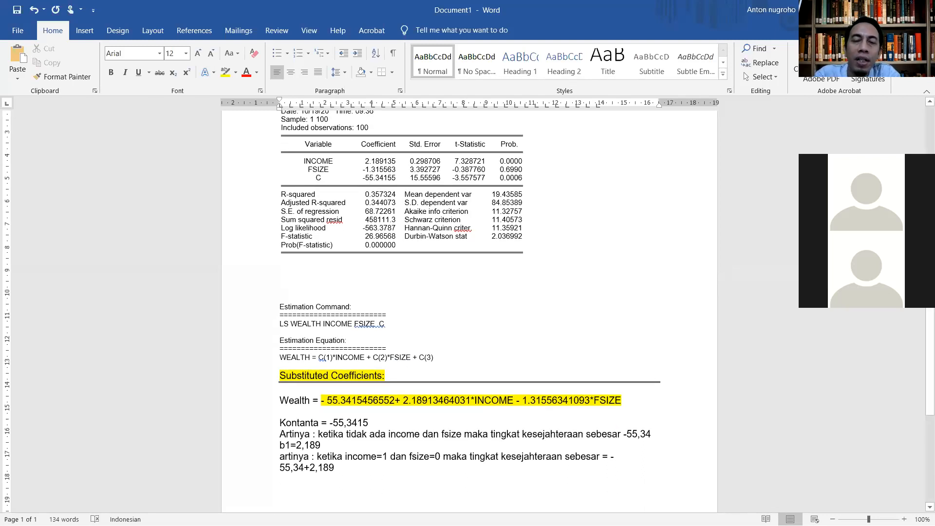
pyautogui.write('b2')
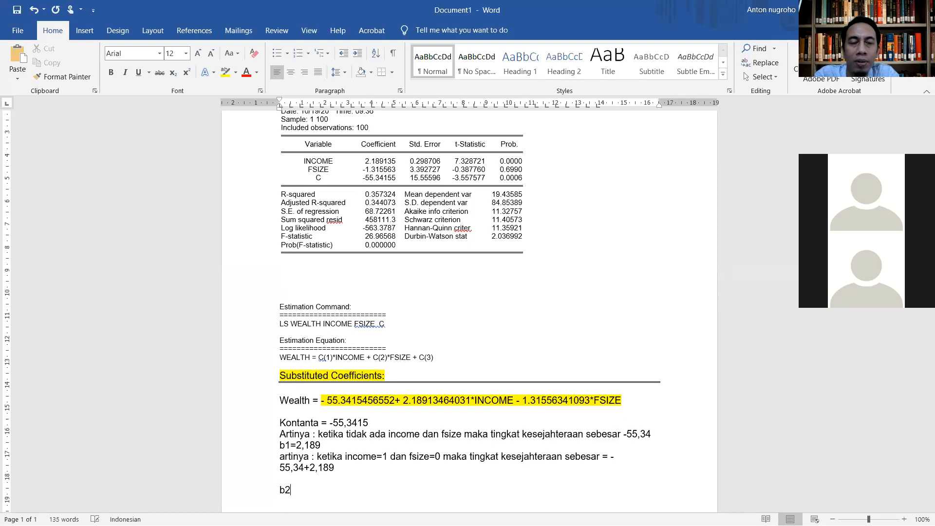
pyautogui.write('=1')
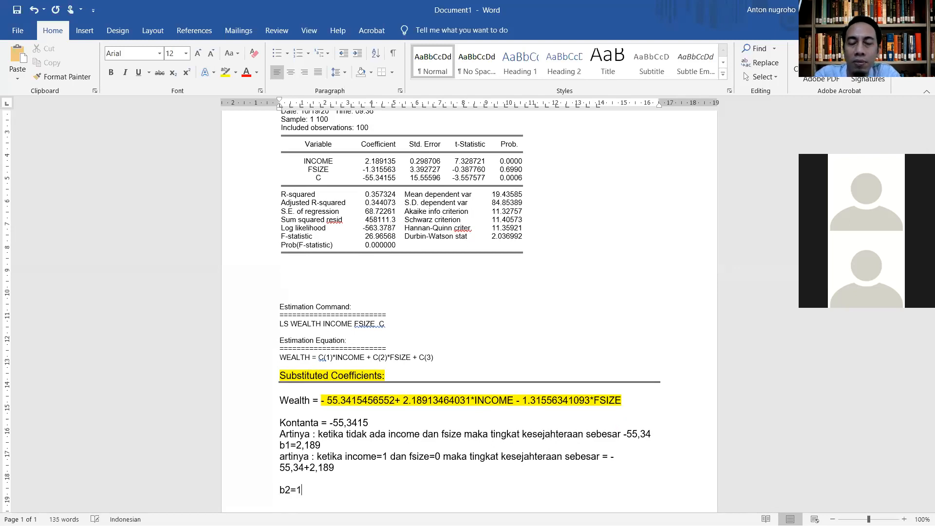
pyautogui.write(',315')
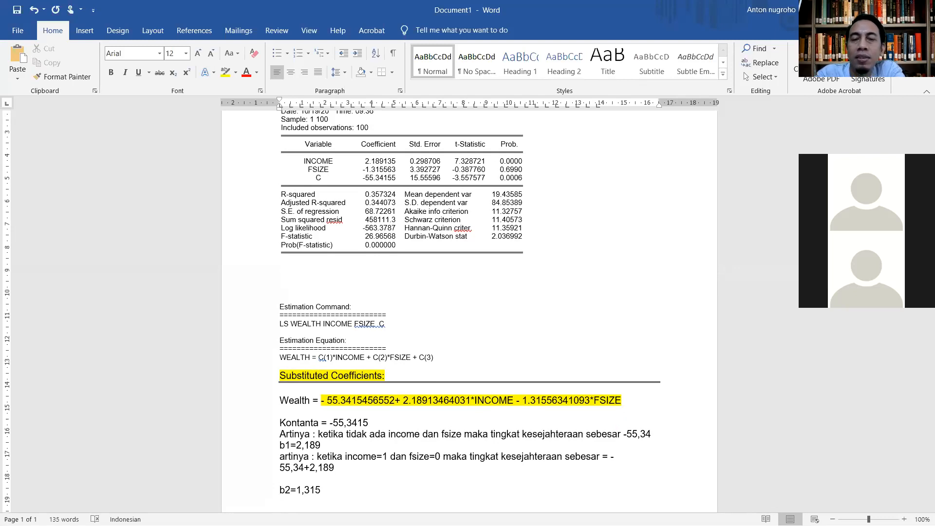
# Step: Start the family-size coefficient's interpretation on the line below it with "artinya : ketika fsize=1"
pyautogui.press('Return')
pyautogui.write('a')
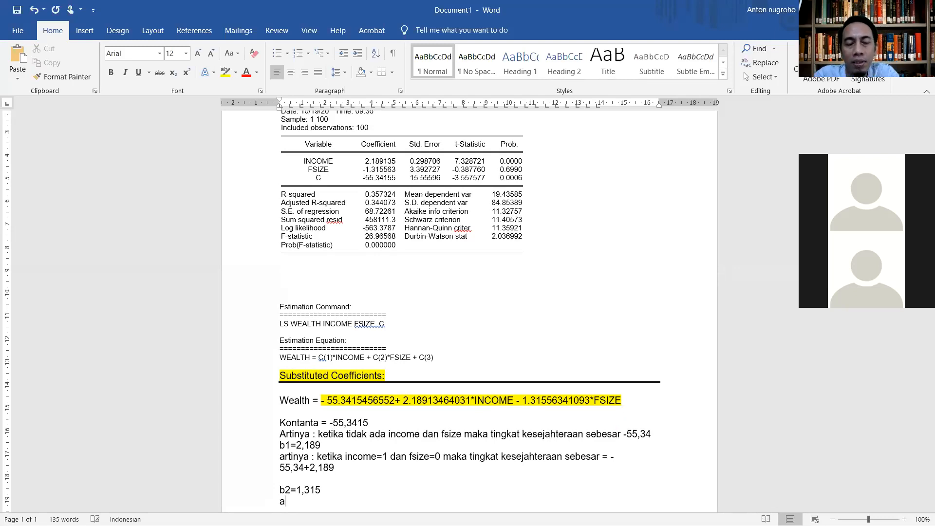
pyautogui.write('rtinya ')
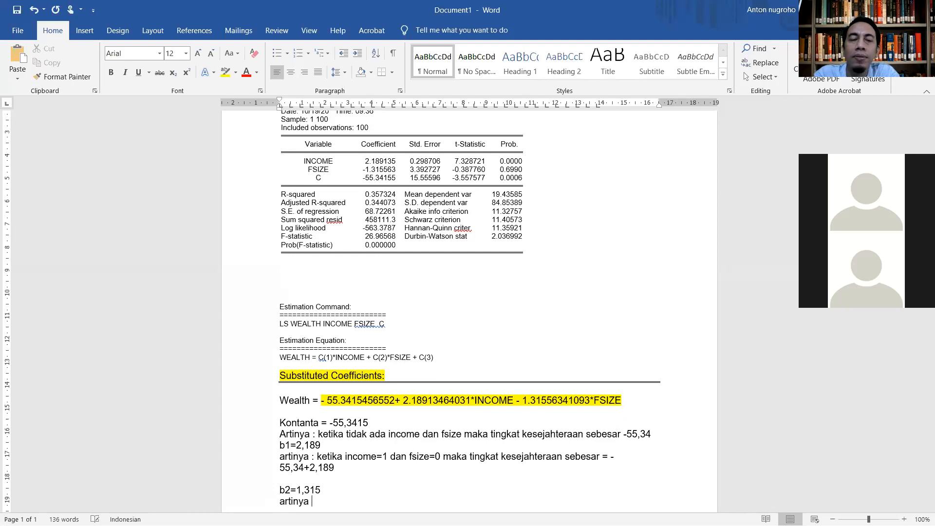
pyautogui.write(': ketika')
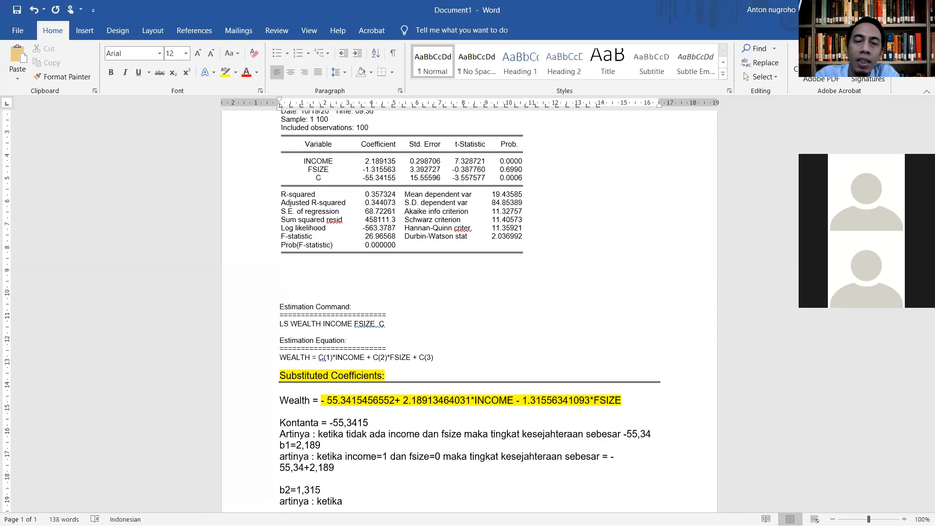
pyautogui.write(' fsize')
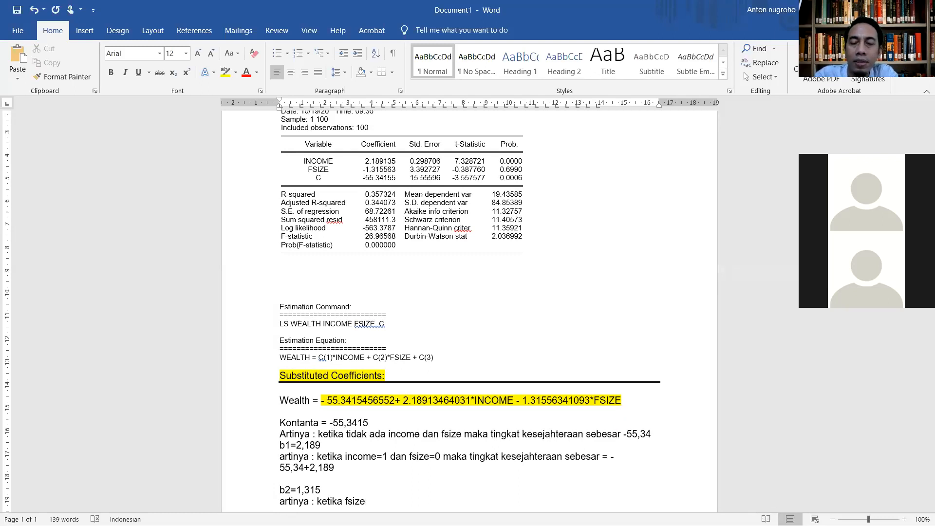
pyautogui.write('=1')
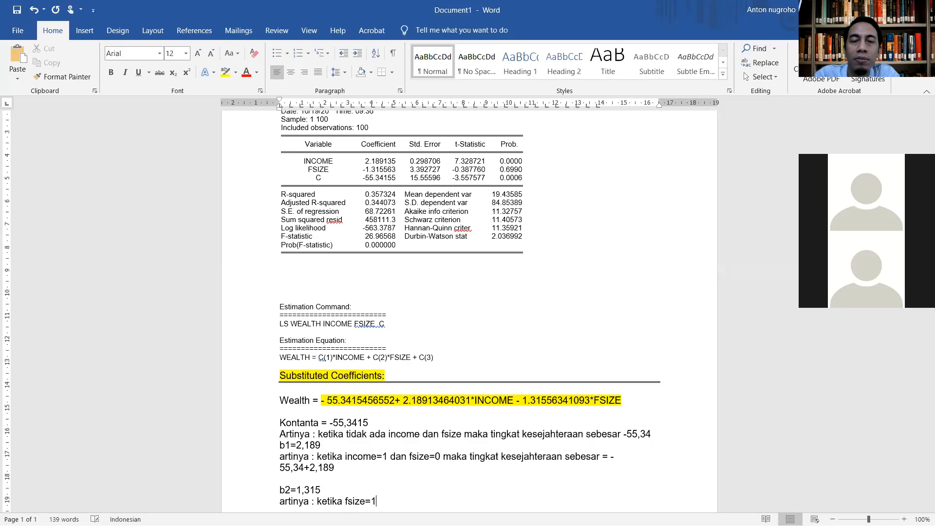
pyautogui.write(' dan')
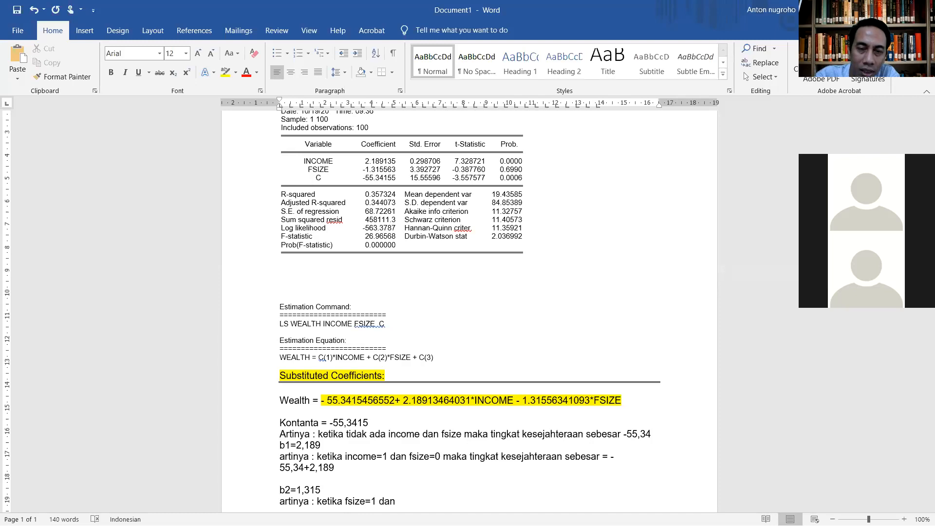
pyautogui.write(' in')
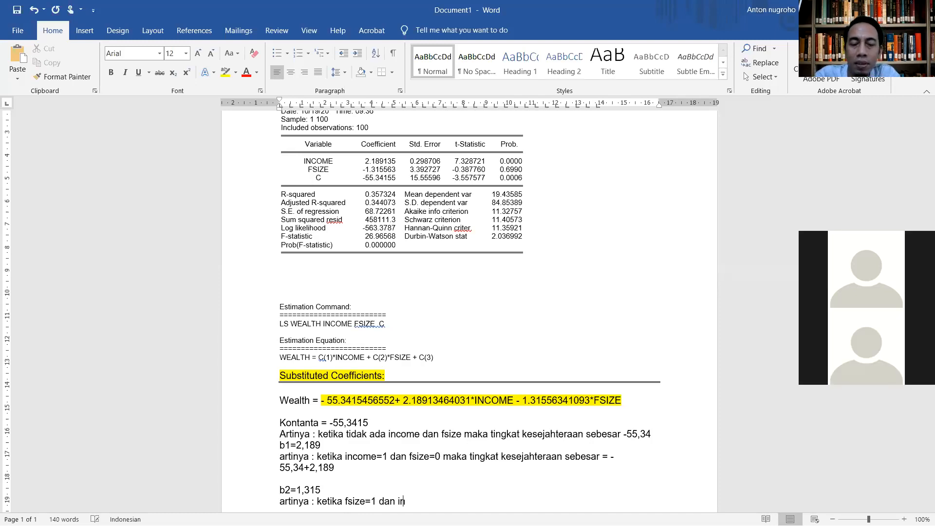
pyautogui.write('co')
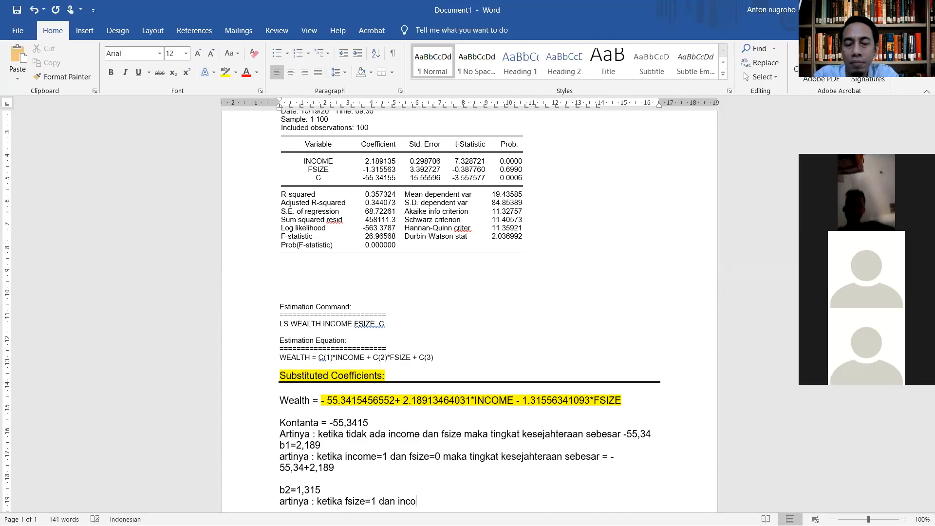
pyautogui.write('me=0 ma')
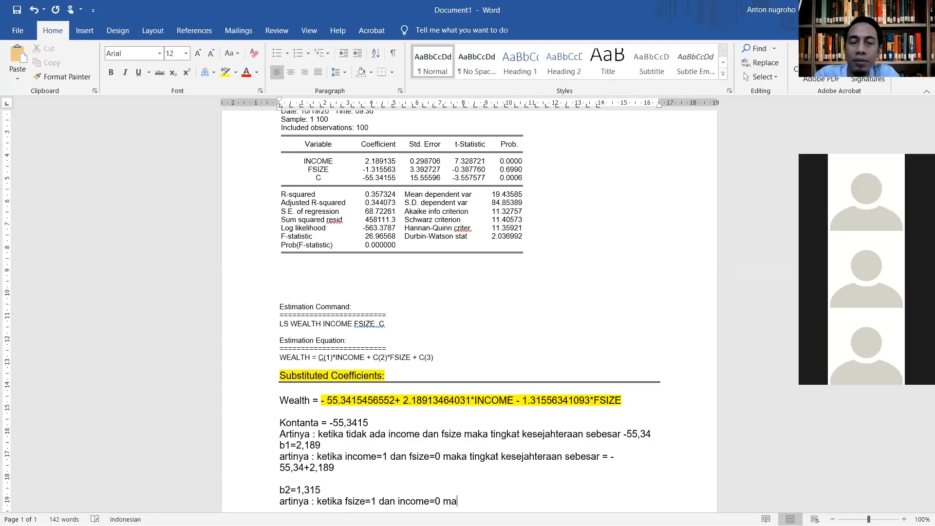
pyautogui.write('ka ting')
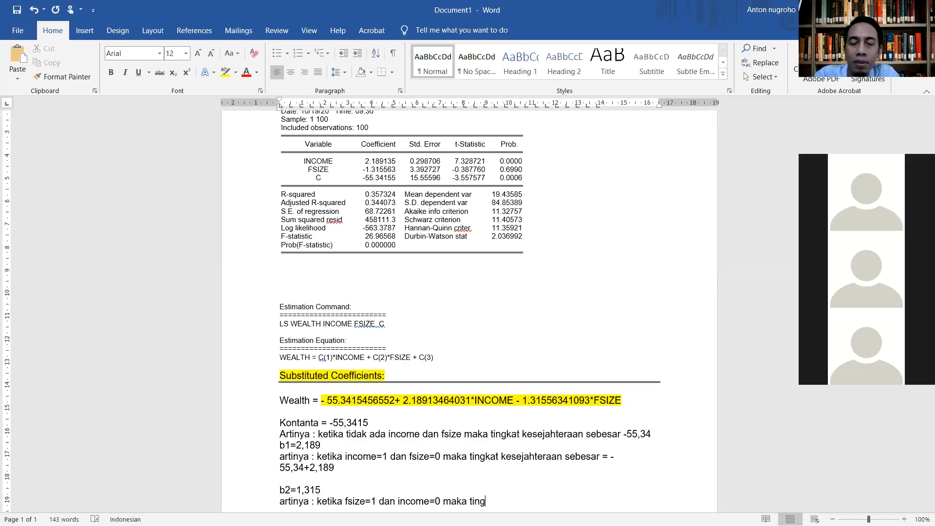
pyautogui.write('kat kese')
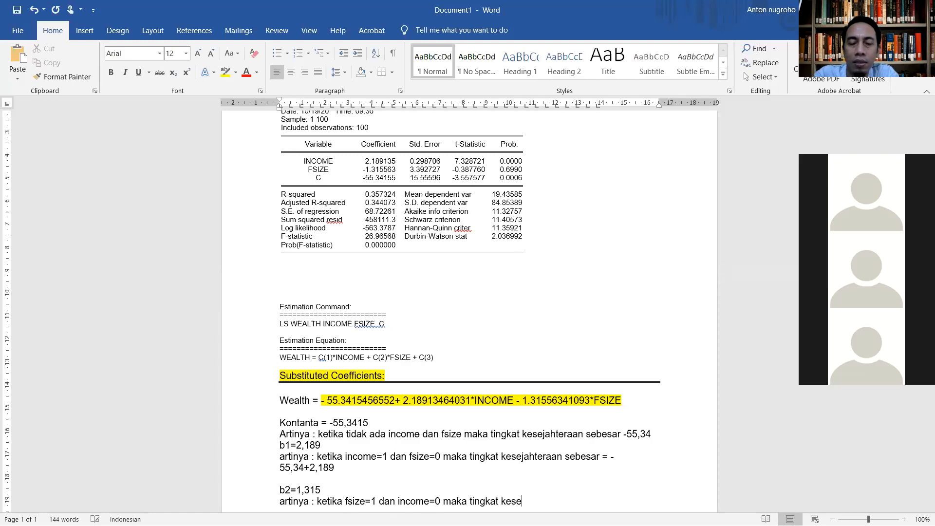
pyautogui.write('jateraan =')
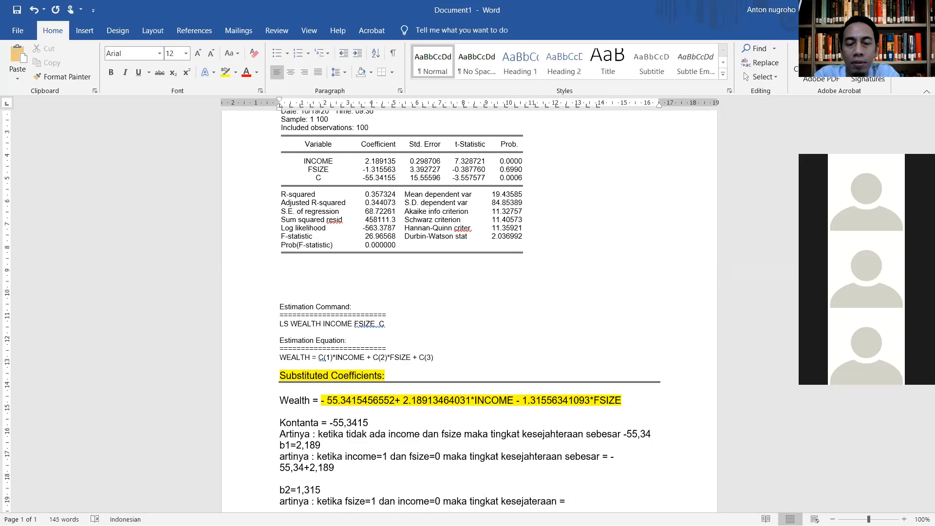
pyautogui.write(' -')
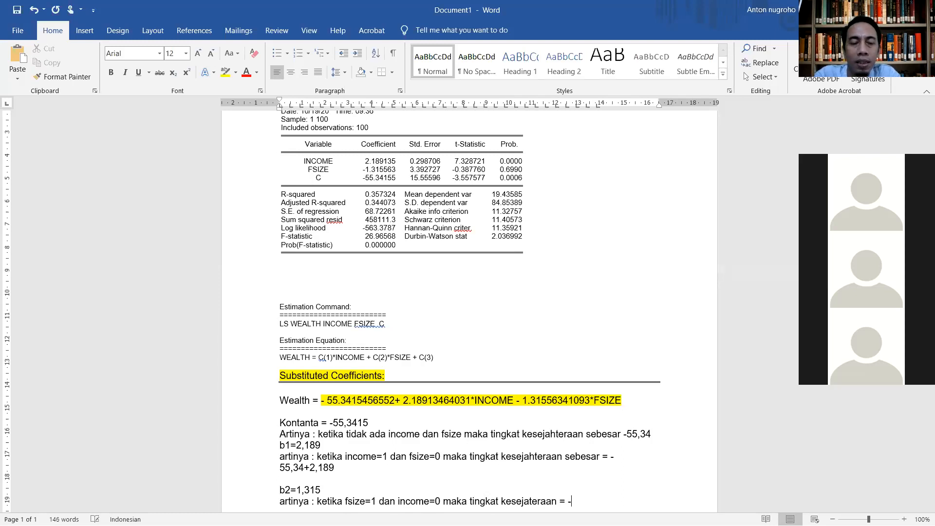
pyautogui.write('55,34')
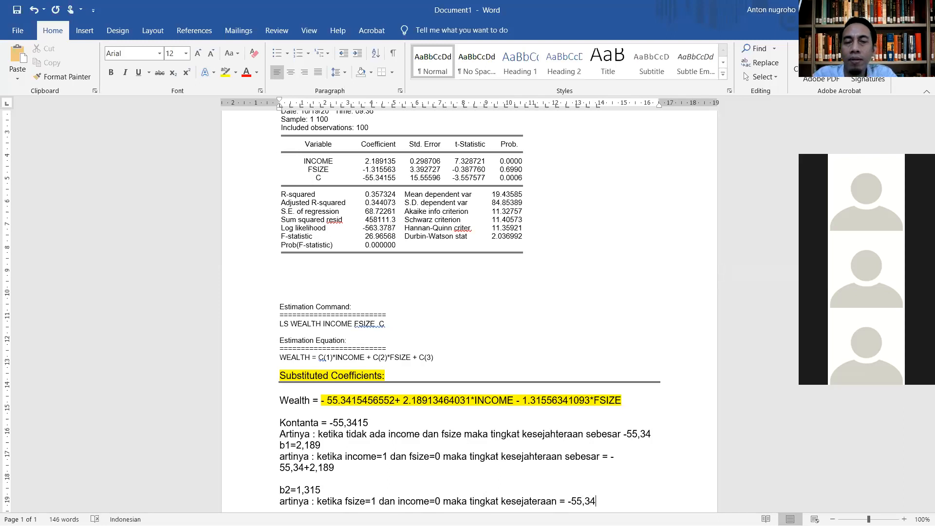
pyautogui.write('+')
# Step: Complete the family-size interpretation with the calculation "-55,34 – 1,315(1)"
pyautogui.press('BackSpace')
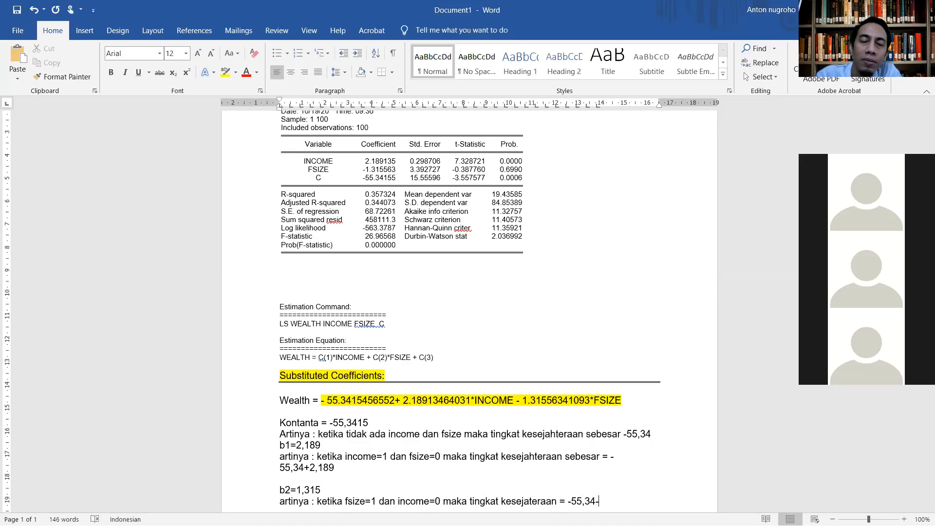
pyautogui.press('BackSpace')
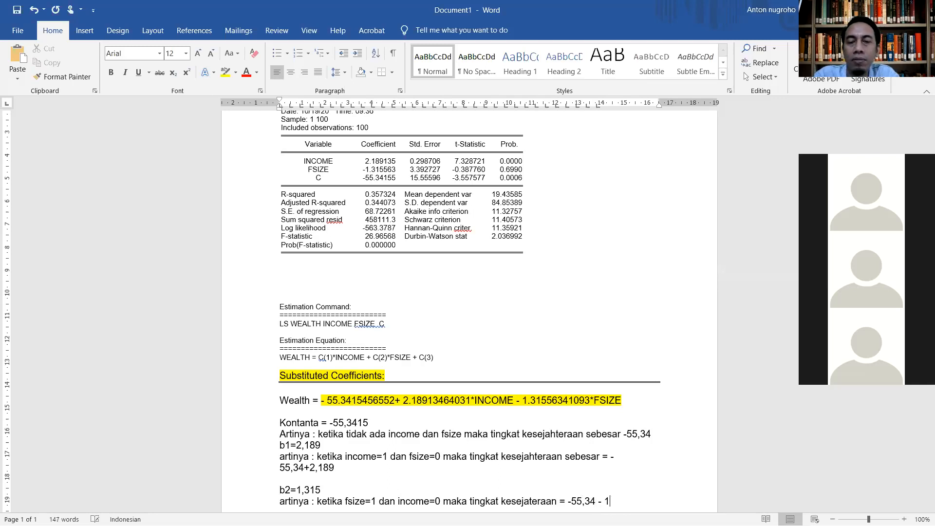
pyautogui.write('-55,34 – 1,')
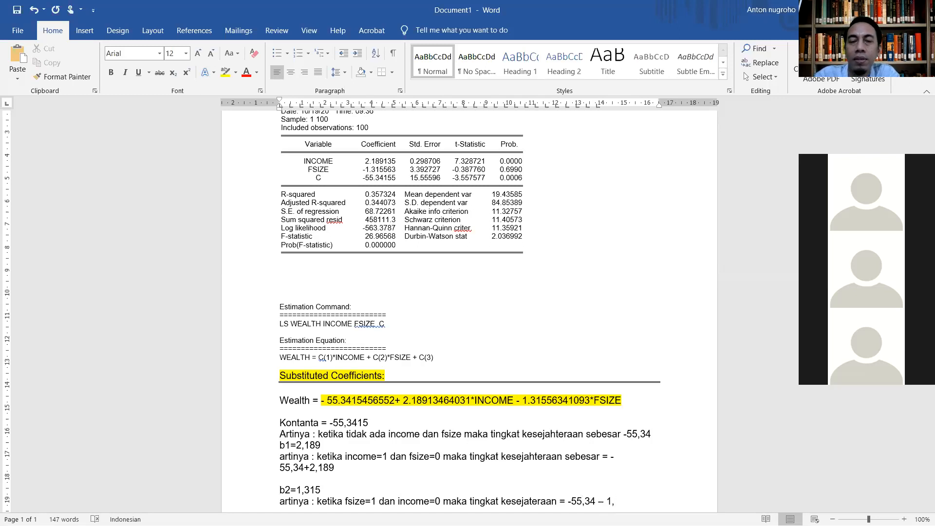
pyautogui.write('315')
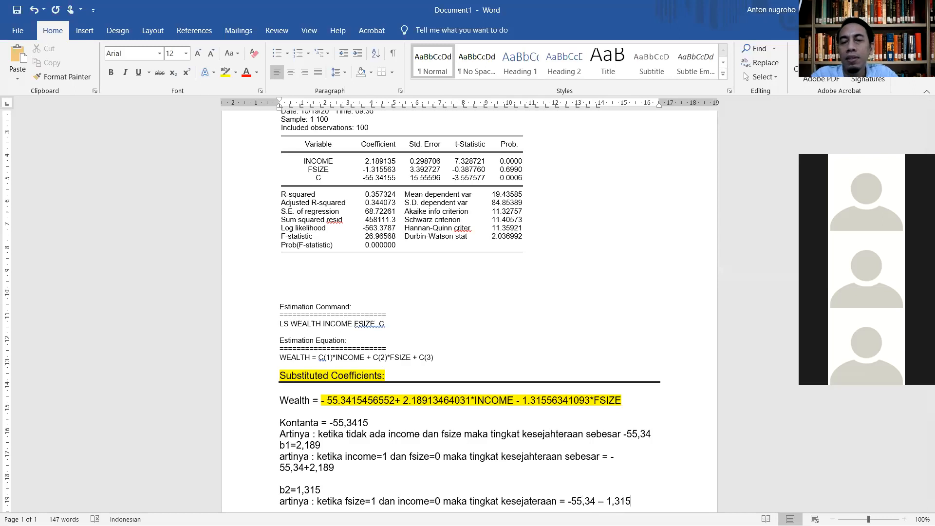
pyautogui.write('(1')
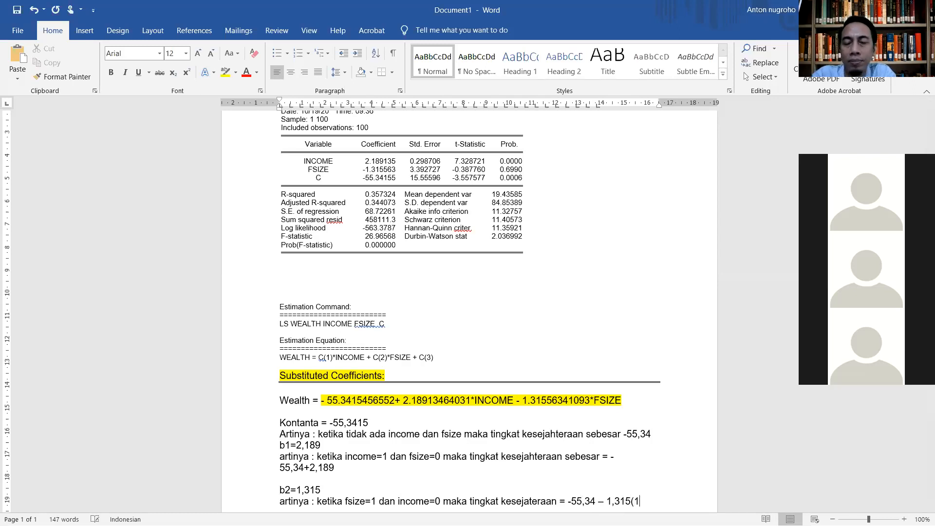
pyautogui.press('BackSpace')
pyautogui.press('BackSpace')
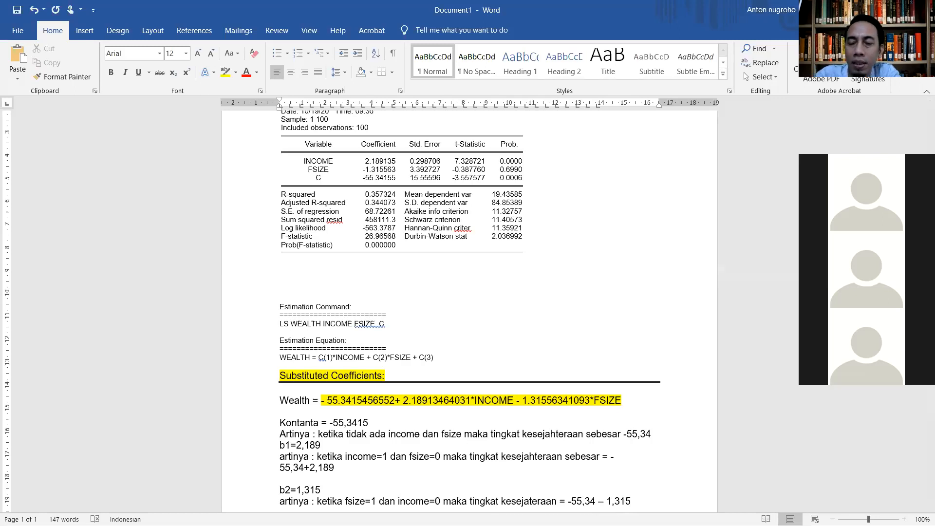
pyautogui.write('(1)')
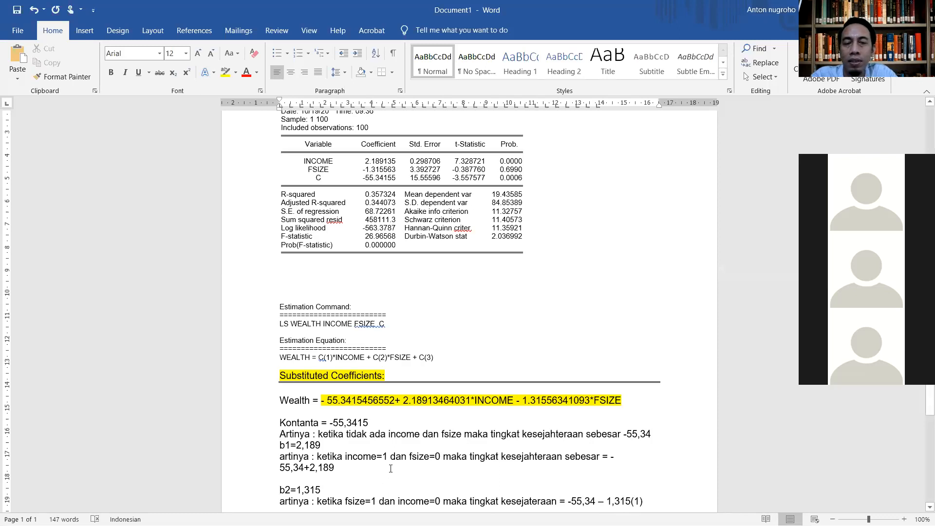
# Step: Extend the income interpretation's calculation after 2,189 with "(1) -1,315 (0)"
pyautogui.click(344, 468)
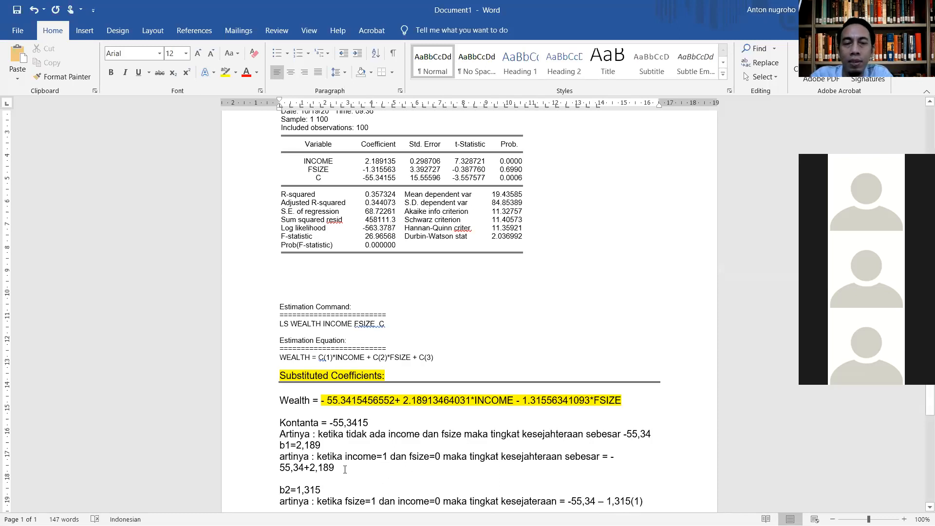
pyautogui.write('(')
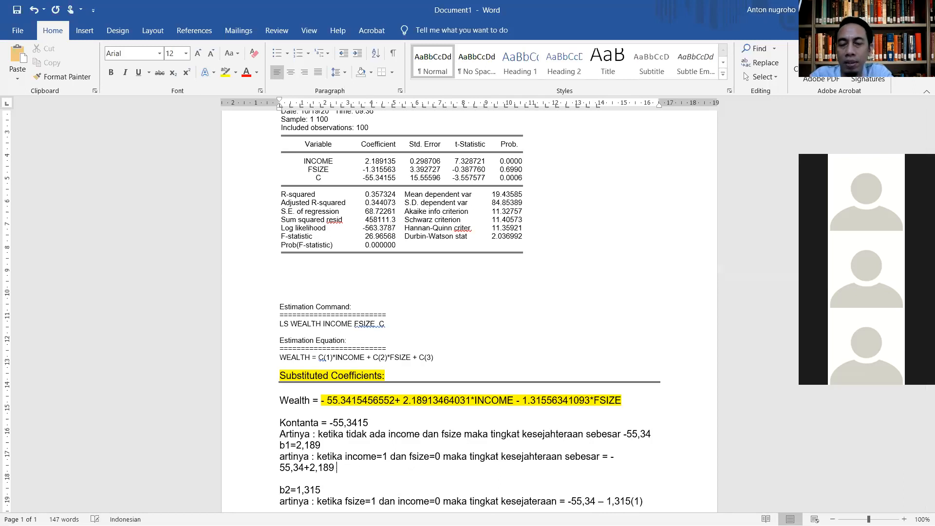
pyautogui.write('1')
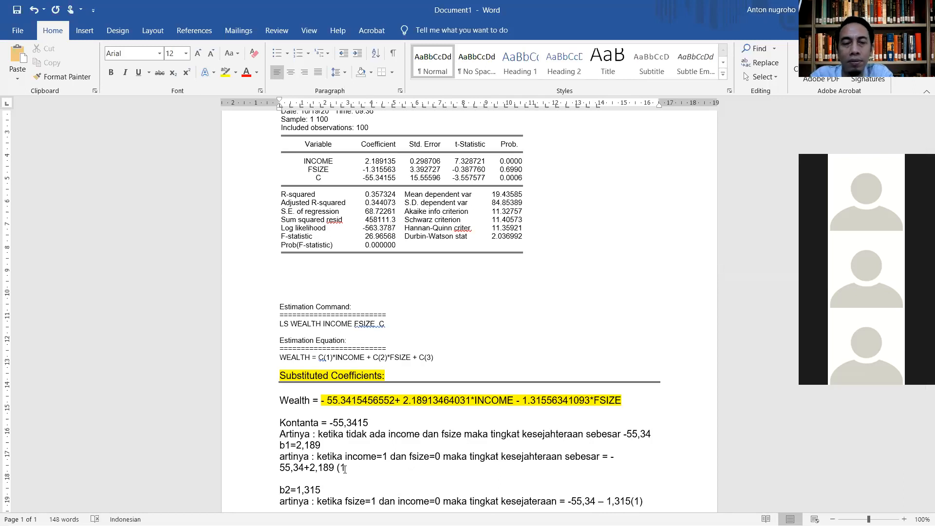
pyautogui.write(')')
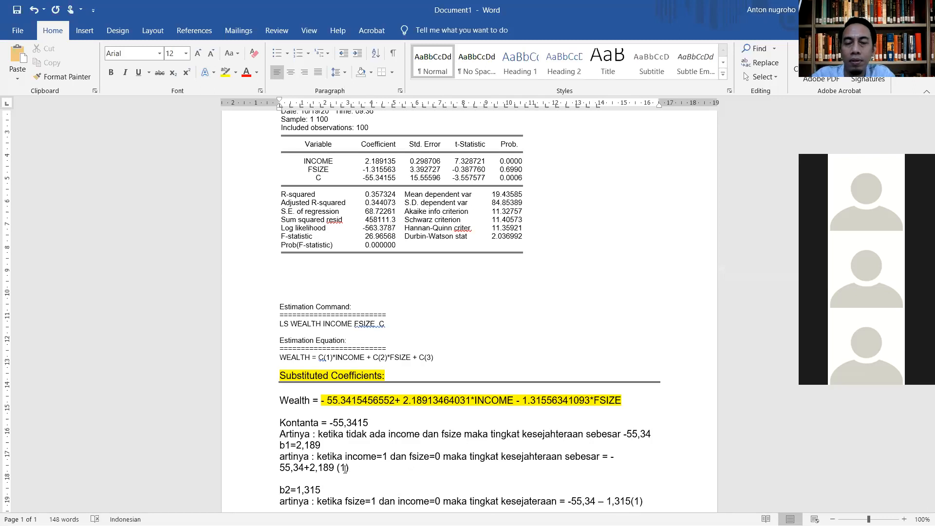
pyautogui.write(' +')
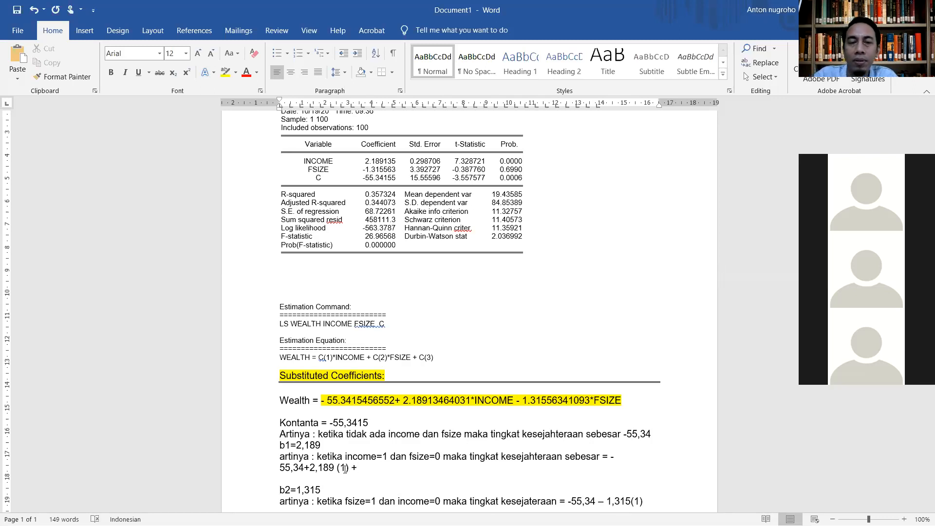
pyautogui.press('BackSpace')
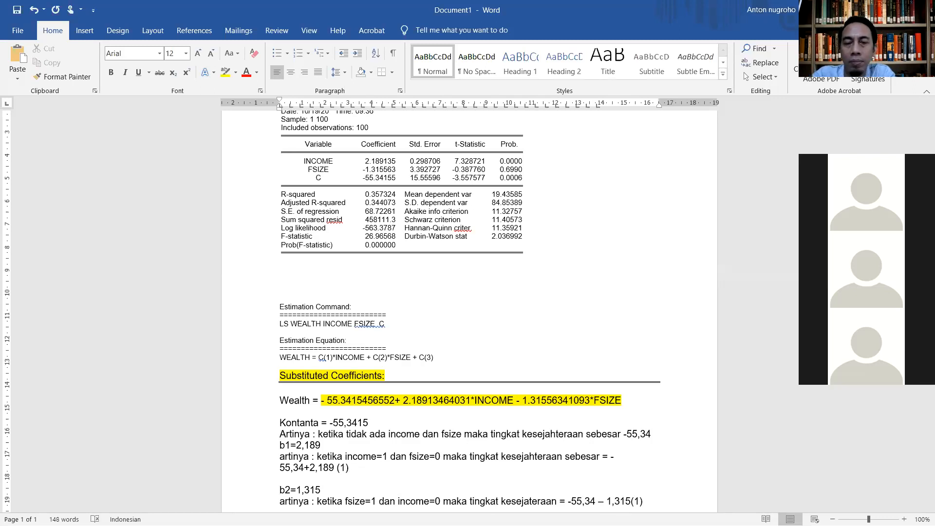
pyautogui.write('-1,315 (0')
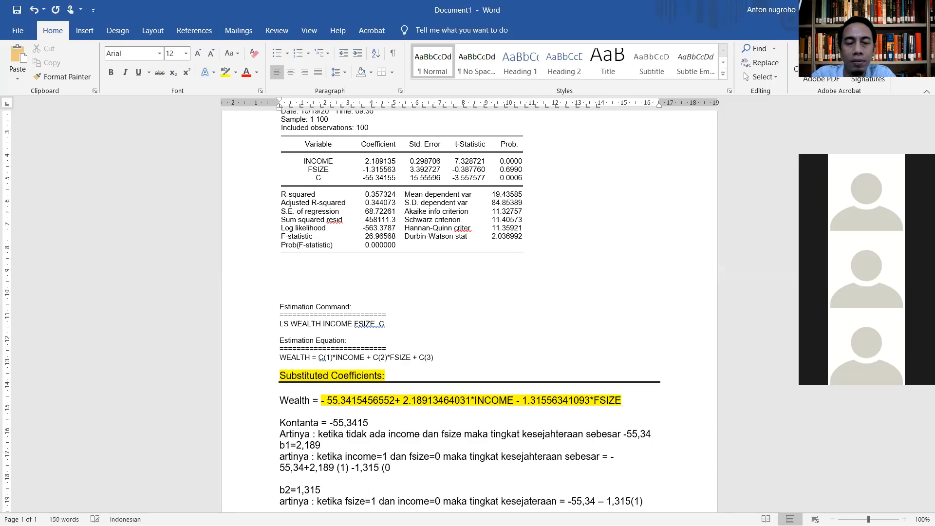
pyautogui.write(')')
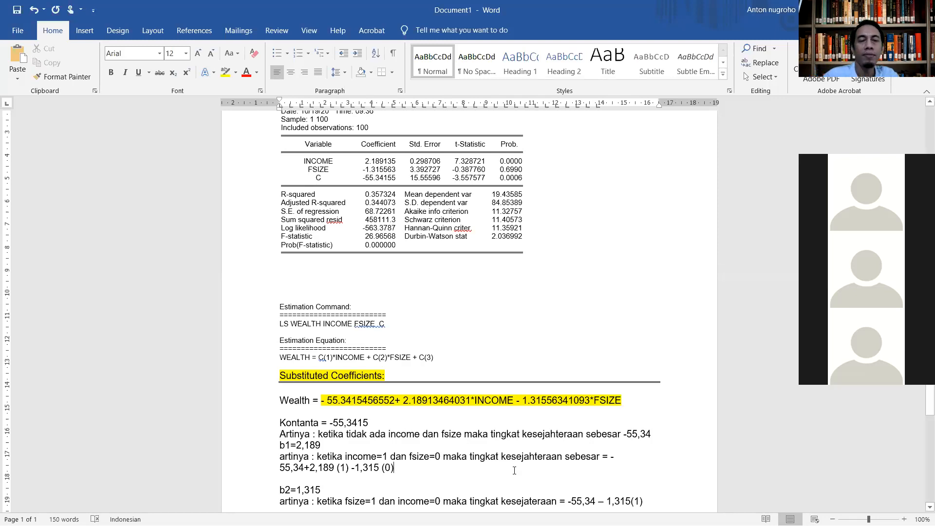
# Step: Insert the income term into the family-size calculation so that it reads "-55,34 +2,189 (0) -1,315(1)"
pyautogui.click(606, 501)
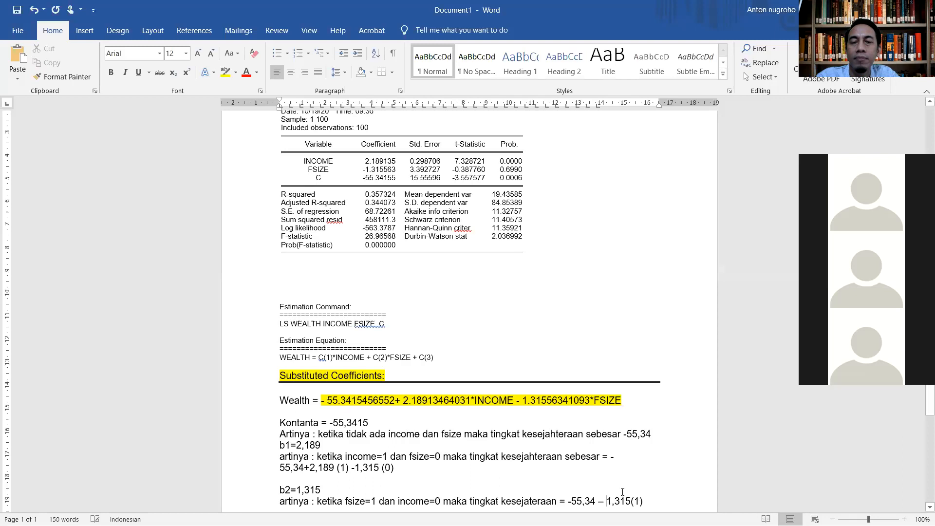
pyautogui.scroll(-2, 608, 487)
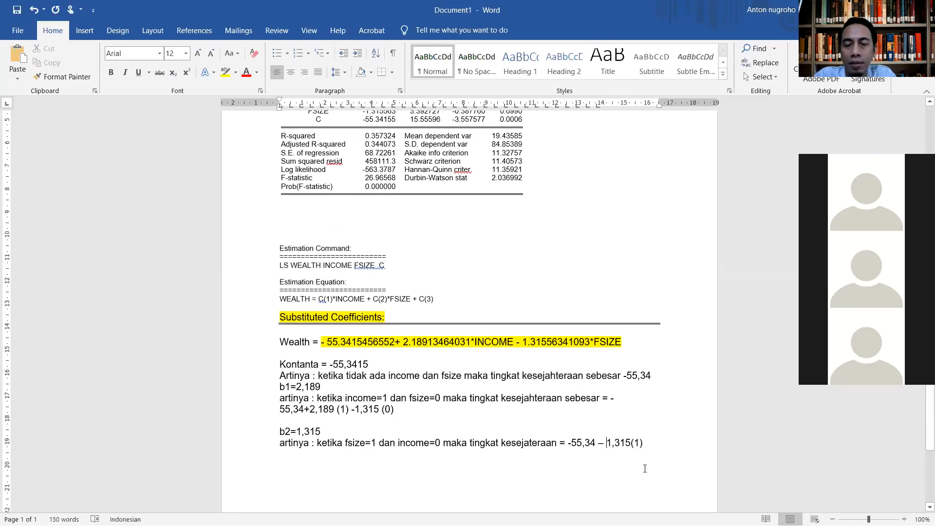
pyautogui.write('+')
pyautogui.press('BackSpace')
pyautogui.press('BackSpace')
pyautogui.press('BackSpace')
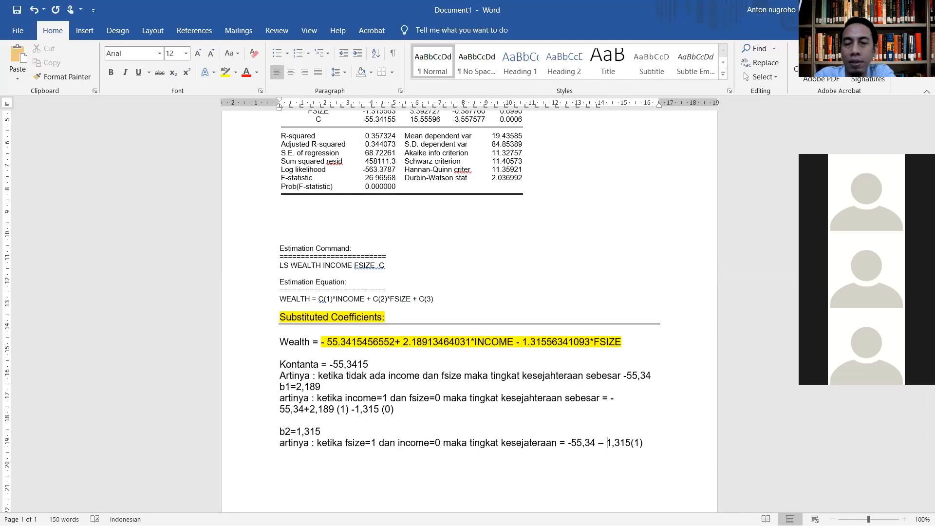
pyautogui.write('+')
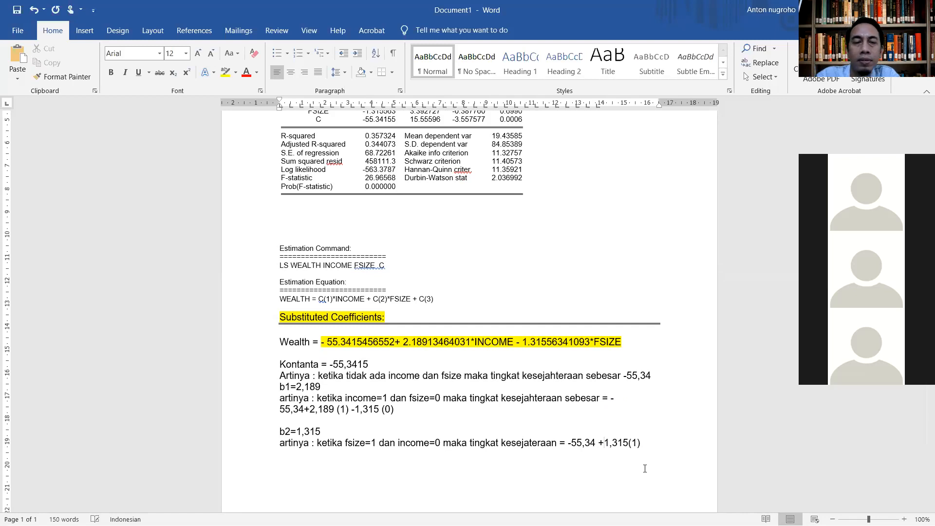
pyautogui.write('2')
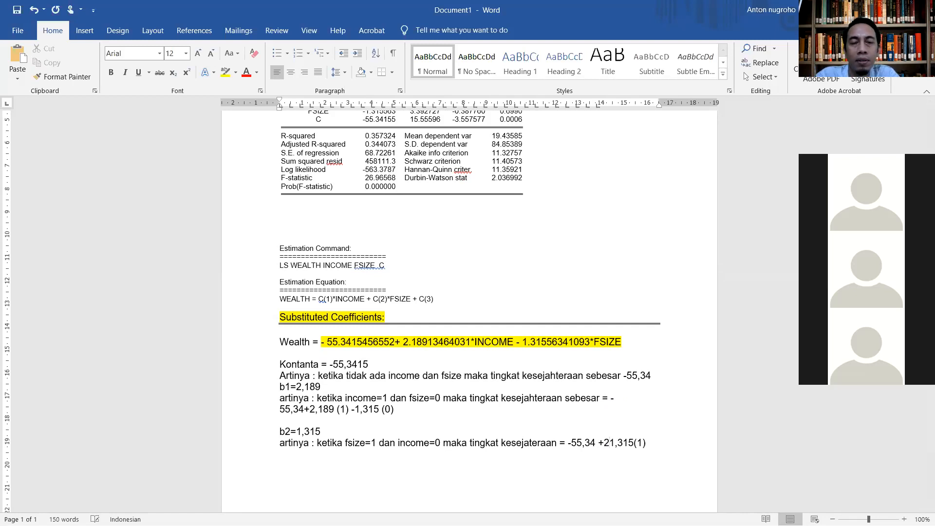
pyautogui.write(',189 ')
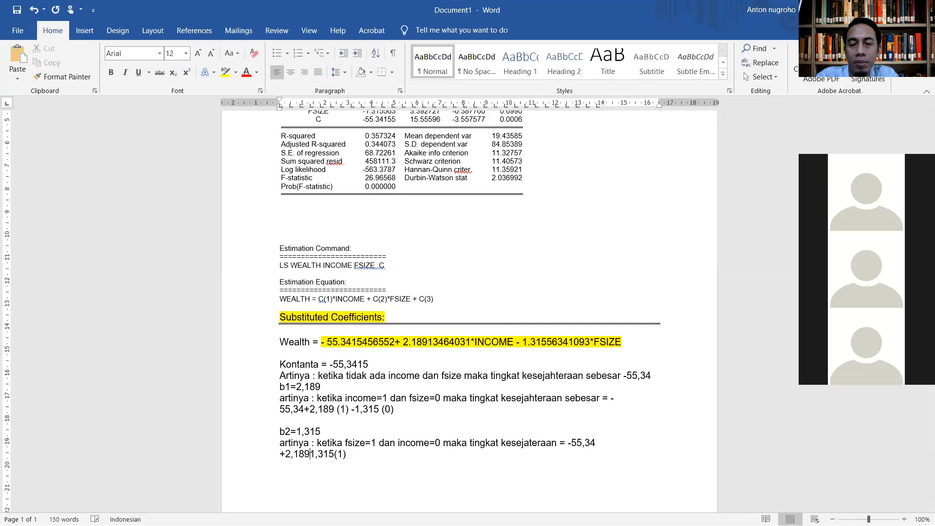
pyautogui.write('(0) -')
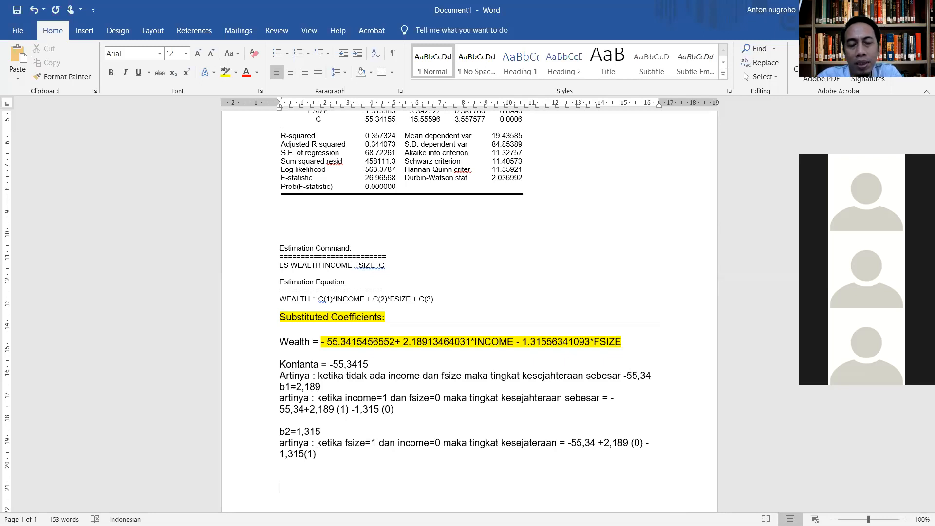
# Step: Enter the heading "UJI HIPOTESIS PARTIAL" below the family-size interpretation
pyautogui.write('UJI HI')
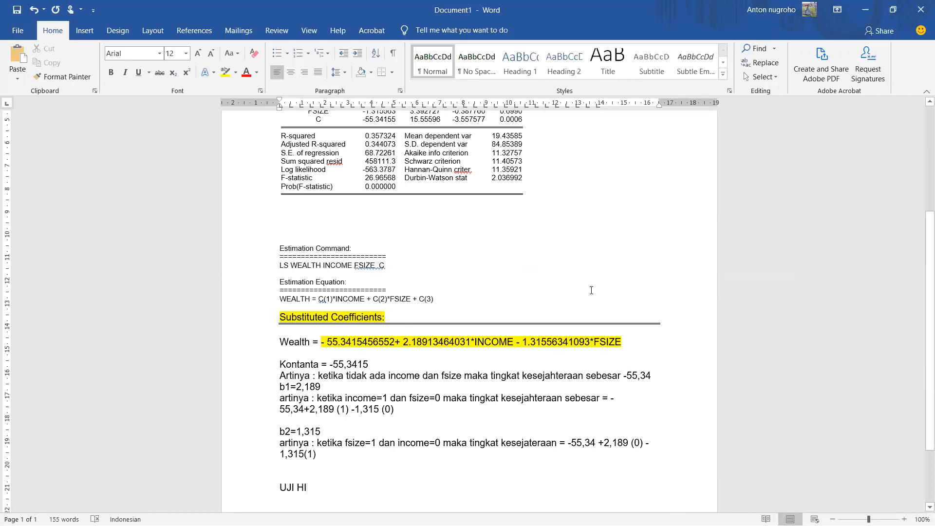
pyautogui.write('PO')
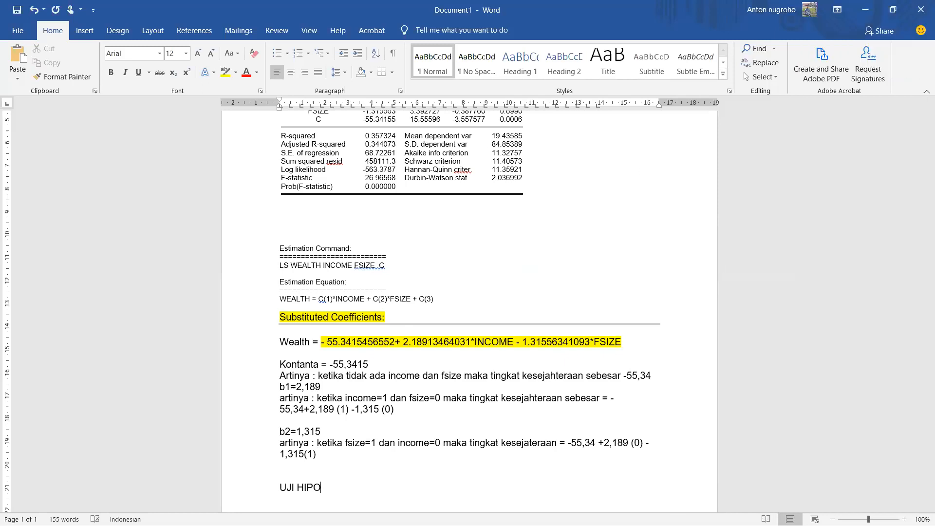
pyautogui.write('TESIS PARTIAL')
# Step: Select the Prob. values of FSIZE and C in the regression table for review, and return to the partial-test heading
pyautogui.scroll(3, 475, 215)
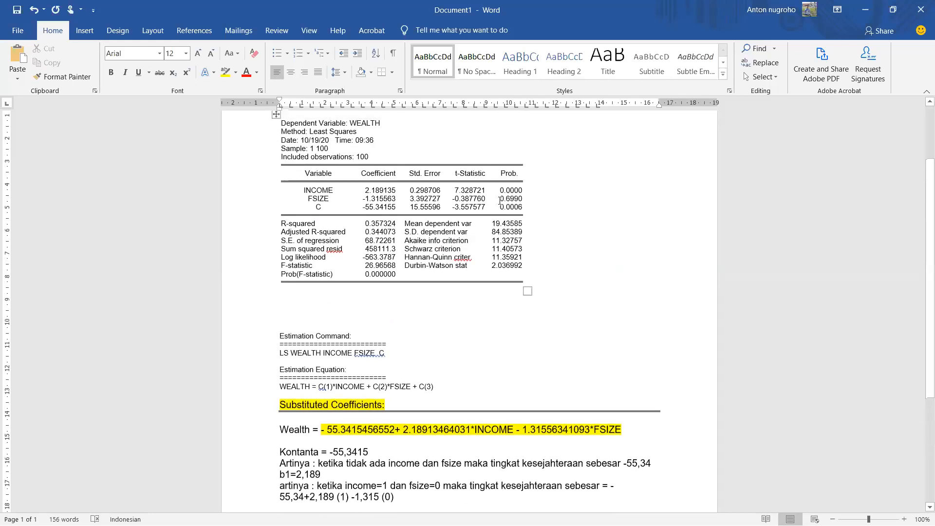
pyautogui.moveTo(500, 198); pyautogui.dragTo(525, 209)
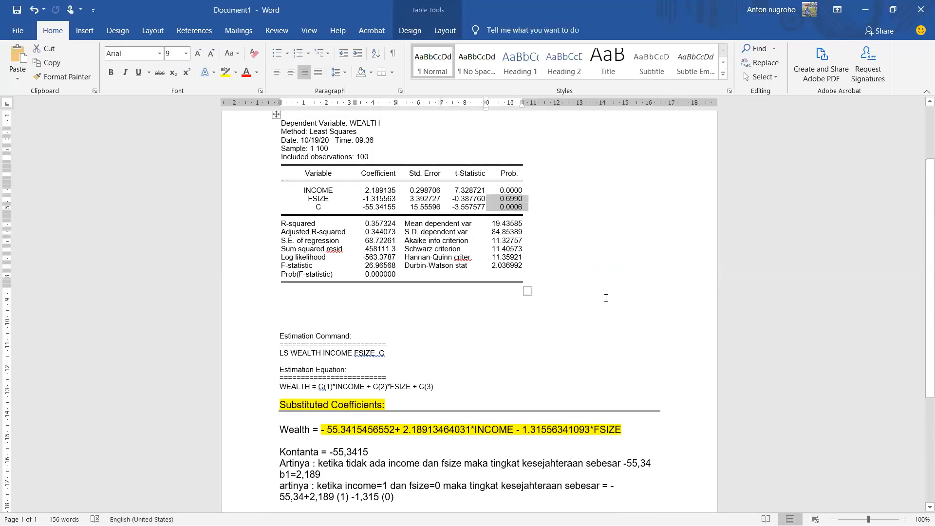
pyautogui.scroll(-5, 606, 298)
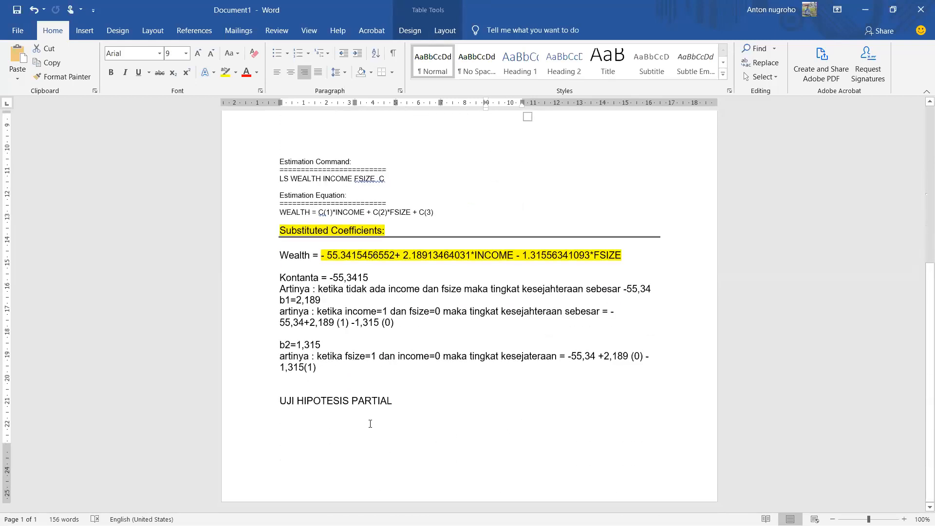
# Step: Enter the subheading "Pengaruh partial" below "UJI HIPOTESIS PARTIAL" and start a new line beneath it
pyautogui.click(370, 422)
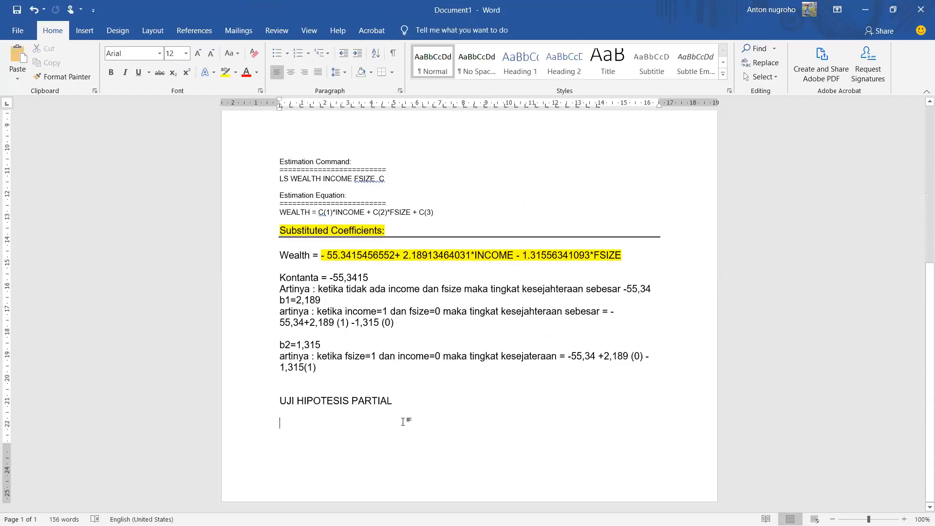
pyautogui.scroll(7, 407, 424)
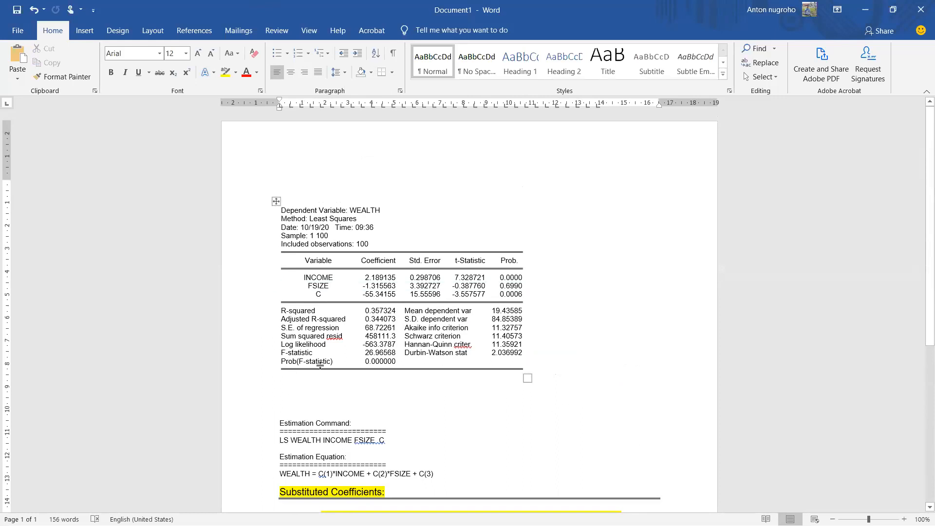
pyautogui.scroll(-7, 857, 161)
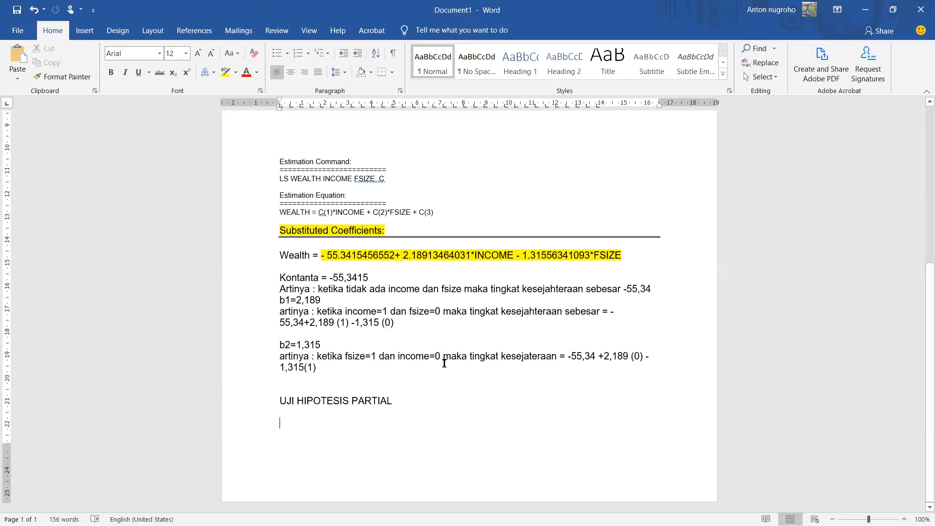
pyautogui.write('Pen')
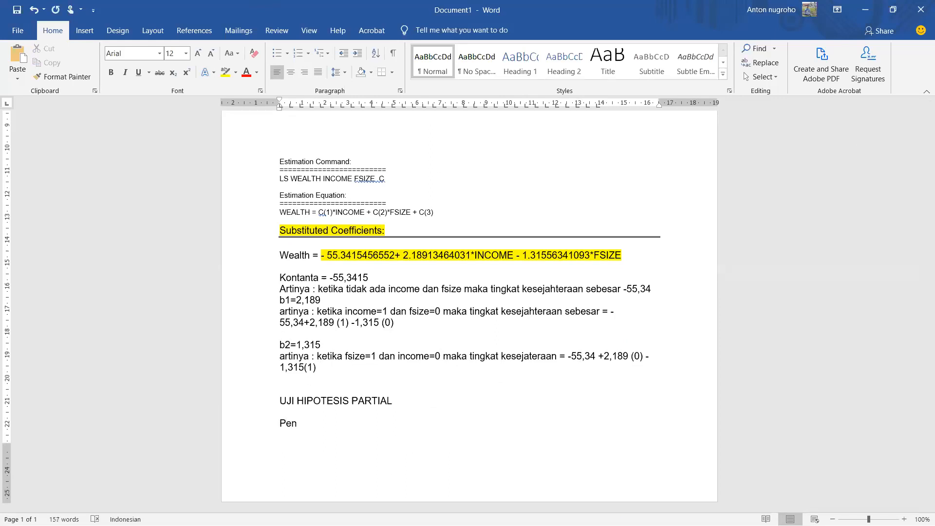
pyautogui.write('garuh partial')
pyautogui.press('Return')
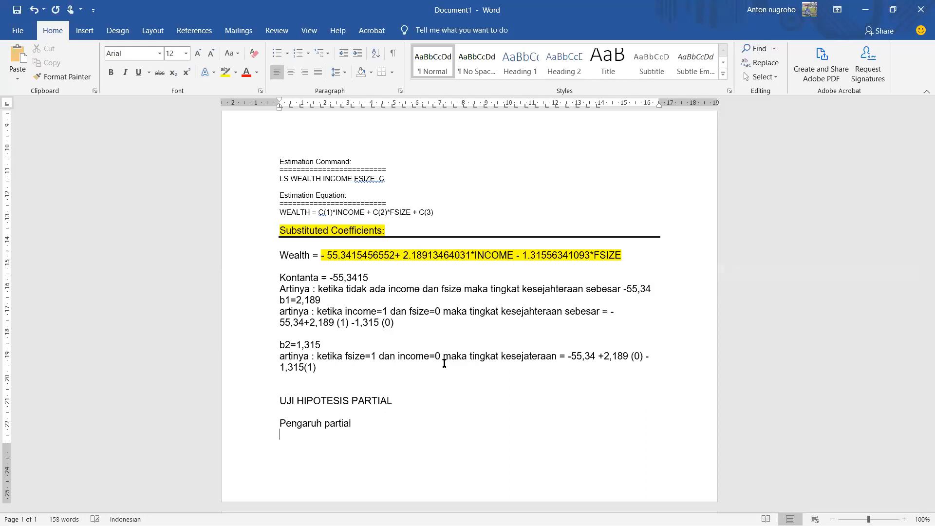
# Step: Enter the null hypothesis "H0= Tidak ada pengaruh income terhadap kesejateraan" below "Pengaruh partial"
pyautogui.write('H')
pyautogui.press('BackSpace')
pyautogui.press('BackSpace')
pyautogui.write('H0= Tidak ada pengaruh')
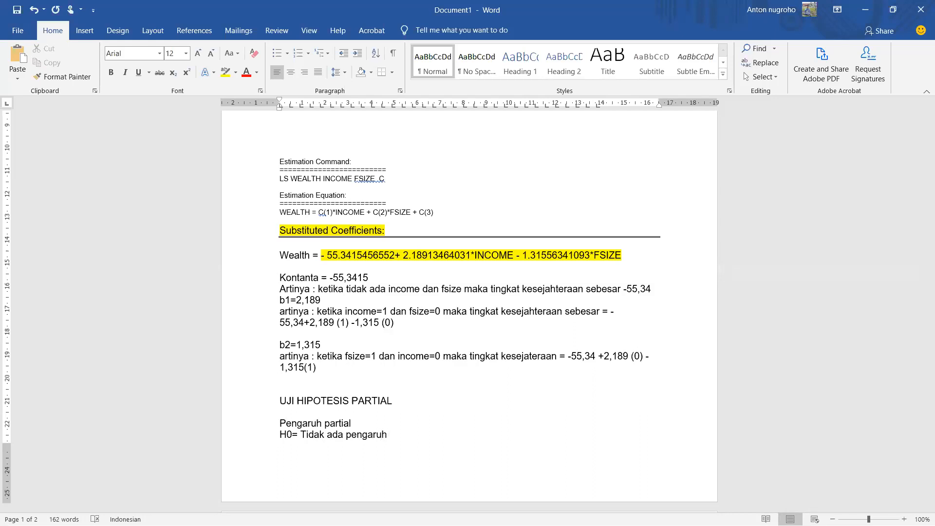
pyautogui.write('income terhadap kesejateraan')
pyautogui.press('Return')
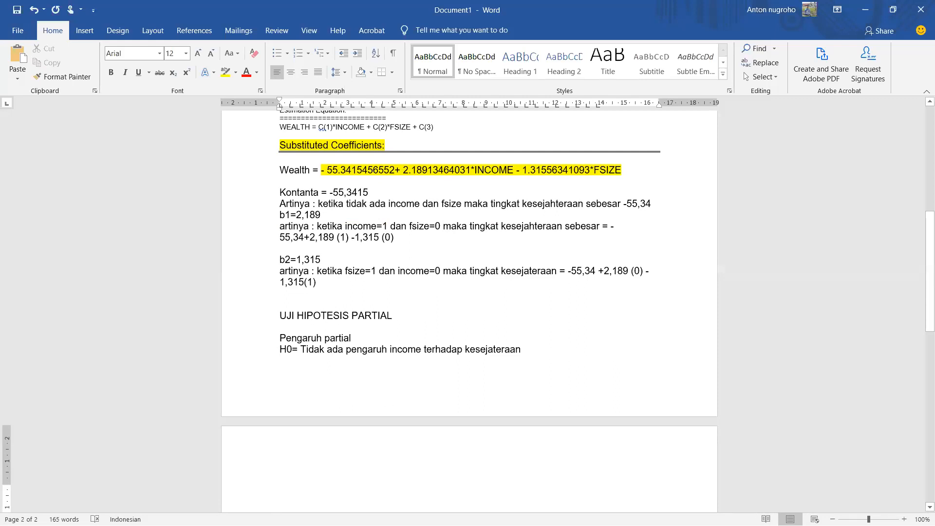
# Step: Insert a blank line above "Pengaruh partial" and return to the empty line below the H0 statement
pyautogui.click(277, 337)
pyautogui.press('Return')
pyautogui.press('Down')
pyautogui.press('Down')
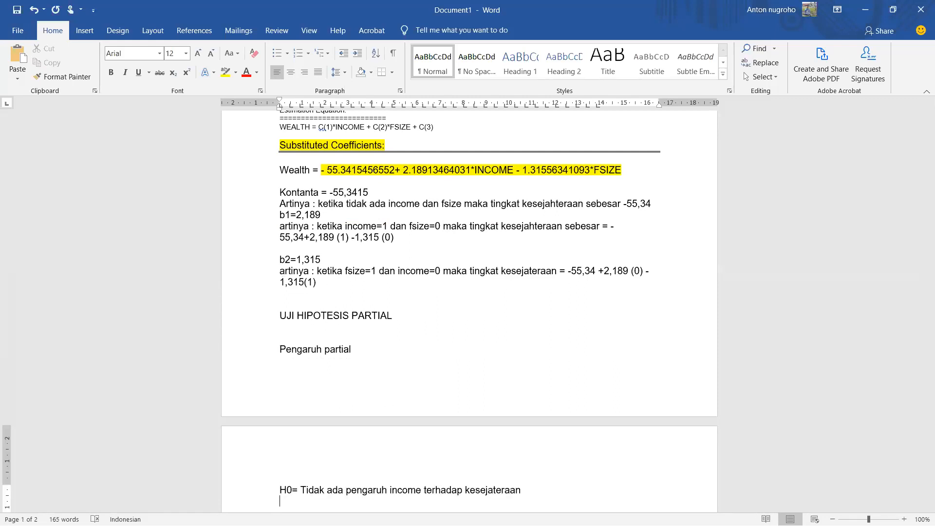
# Step: Add the alternative hypothesis "H1 = ada pengaruh income terhadap kesejateraan" by reusing the H0 statement without "Tidak"
pyautogui.write('H1 =')
pyautogui.scroll(-2, 165, 355)
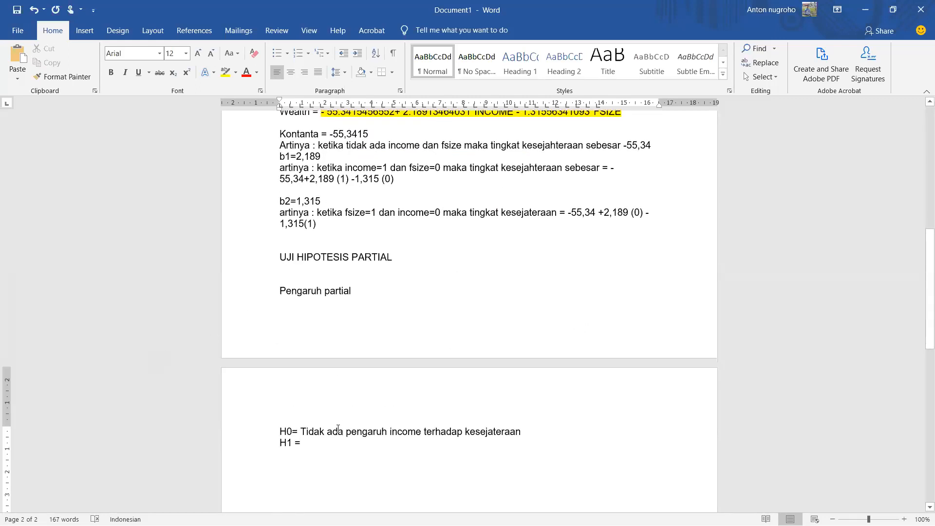
pyautogui.moveTo(300, 425); pyautogui.dragTo(494, 430)
pyautogui.hotkey('ctrl', 'c')
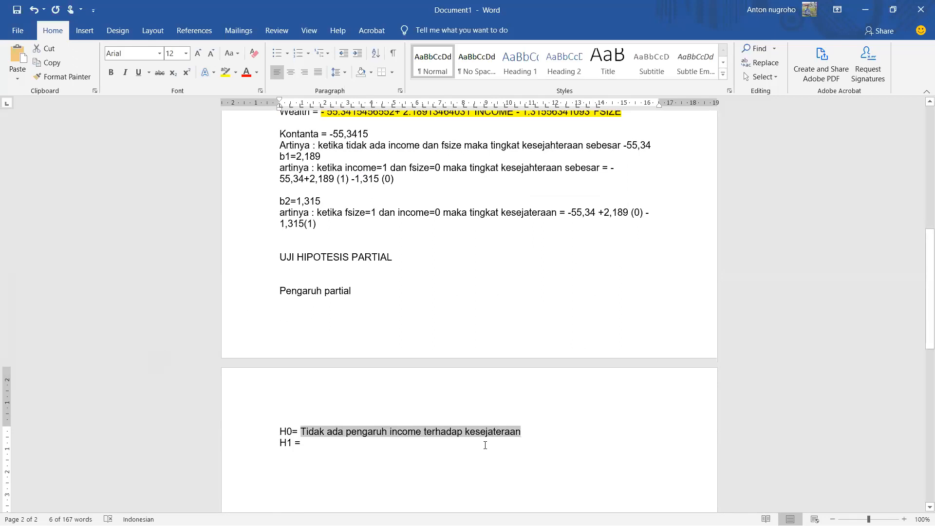
pyautogui.click(484, 445)
pyautogui.hotkey('ctrl', 'v')
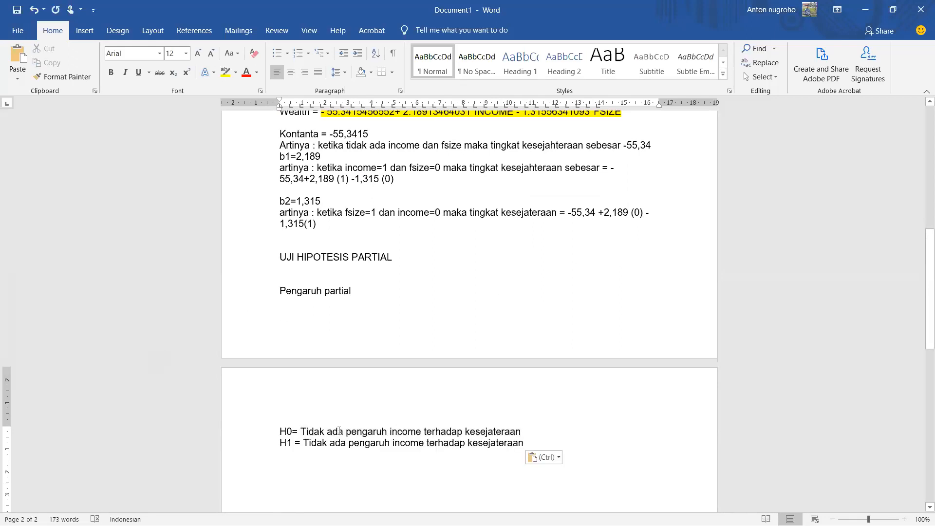
pyautogui.doubleClick(312, 442)
pyautogui.press('BackSpace')
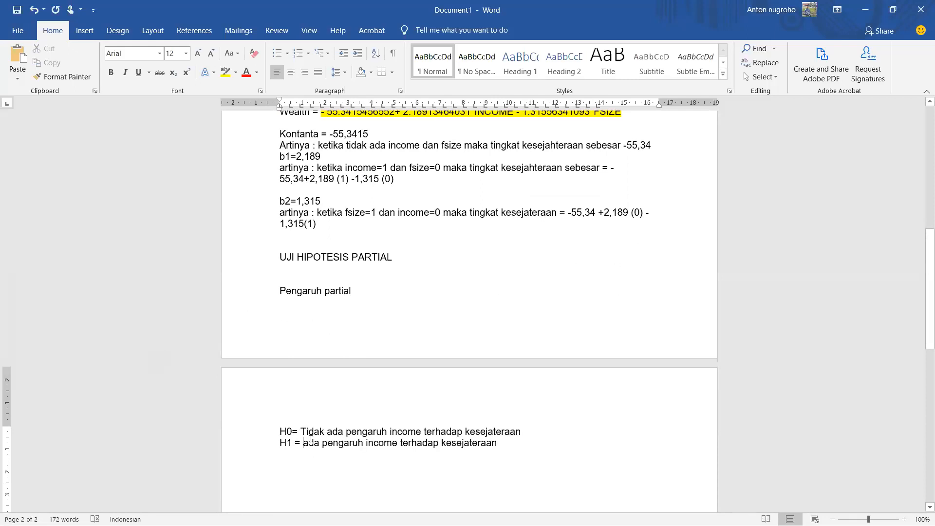
pyautogui.click(516, 442)
pyautogui.press('Return')
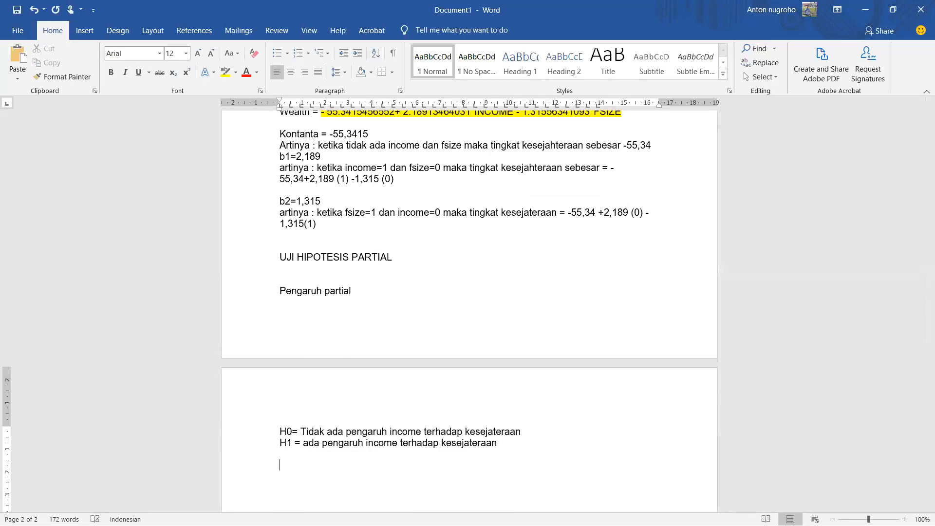
# Step: Start the test result with the label "p-value=" below the H1 statement, leaving a blank line between them
pyautogui.scroll(1, 525, 433)
pyautogui.scroll(-1, 526, 433)
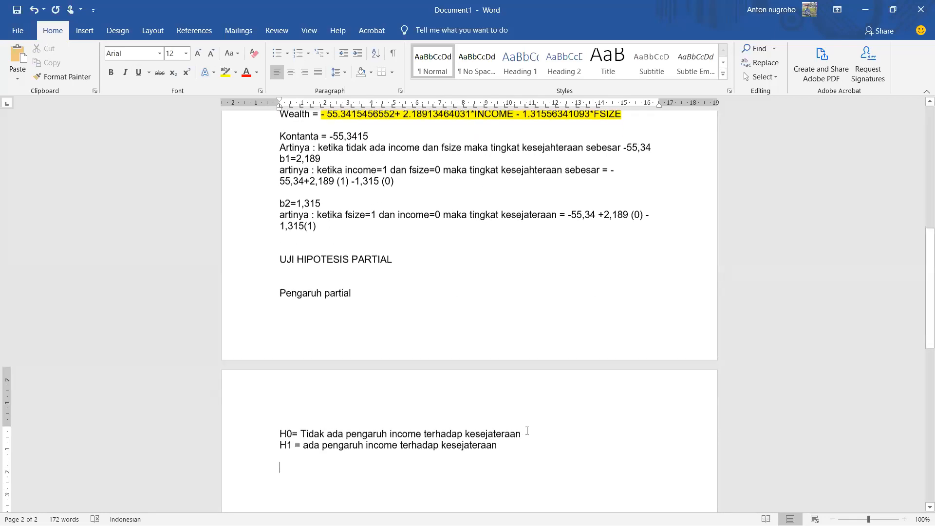
pyautogui.write('P value')
pyautogui.press('BackSpace')
pyautogui.press('BackSpace')
pyautogui.press('BackSpace')
pyautogui.press('BackSpace')
pyautogui.press('BackSpace')
pyautogui.press('BackSpace')
pyautogui.press('BackSpace')
pyautogui.write('p-value=')
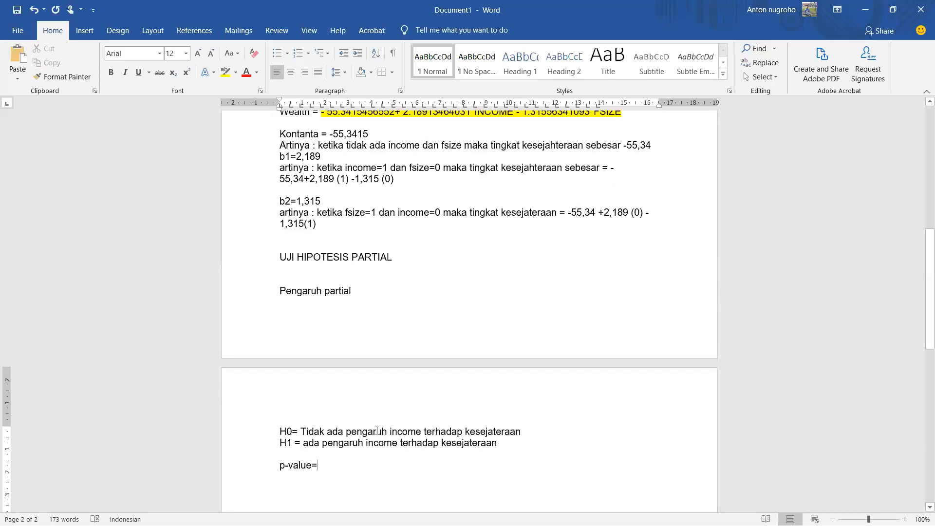
# Step: Look up INCOME's Prob. value in the regression table and complete the p-value line as "p-value=0,000 < 5 %"
pyautogui.scroll(5, 436, 402)
pyautogui.scroll(7, 436, 403)
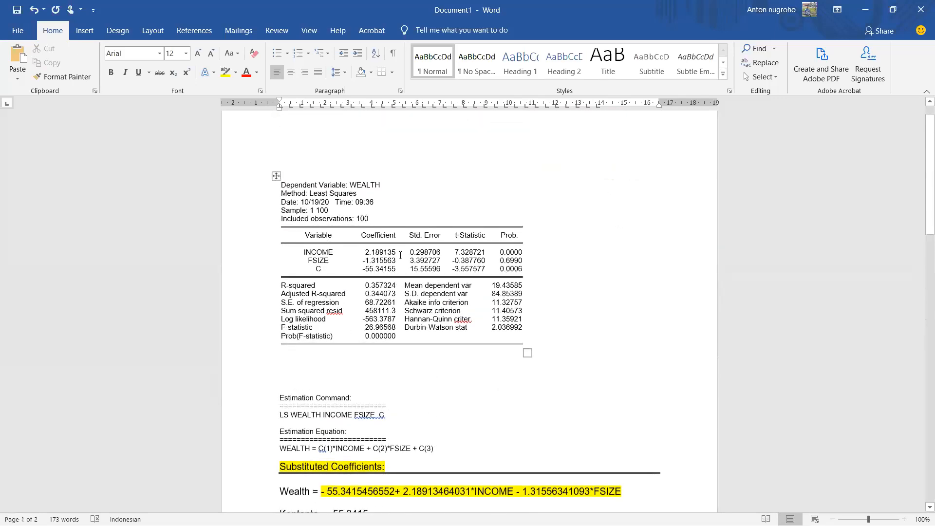
pyautogui.moveTo(497, 251); pyautogui.dragTo(518, 254)
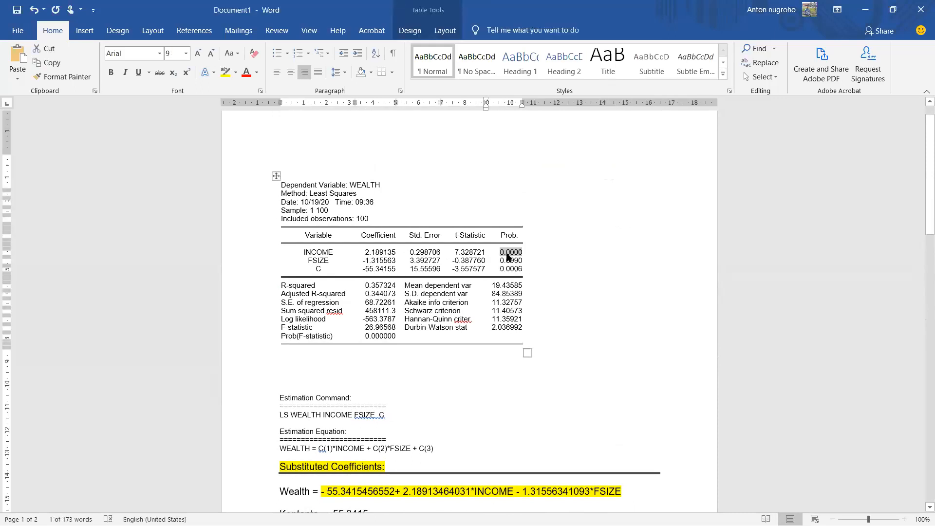
pyautogui.scroll(-3, 562, 289)
pyautogui.scroll(-3, 419, 336)
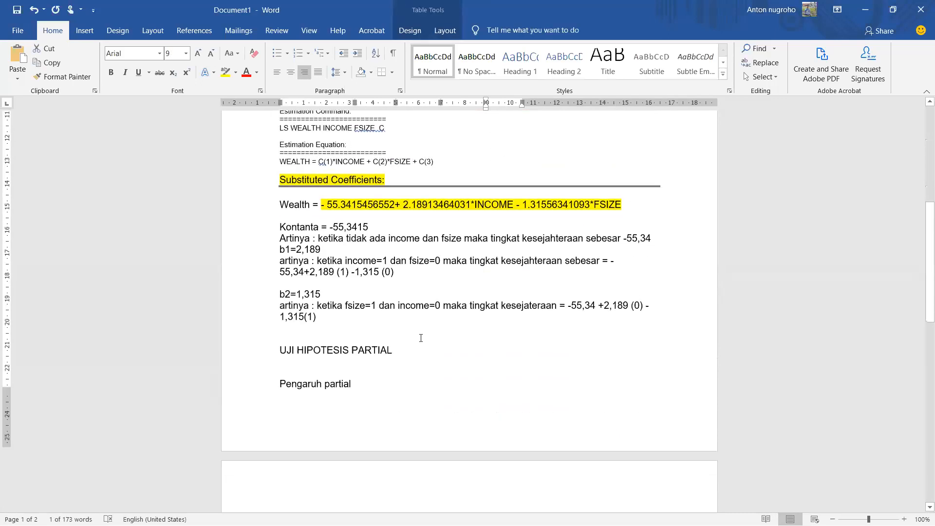
pyautogui.scroll(-1, 396, 368)
pyautogui.scroll(-2, 397, 368)
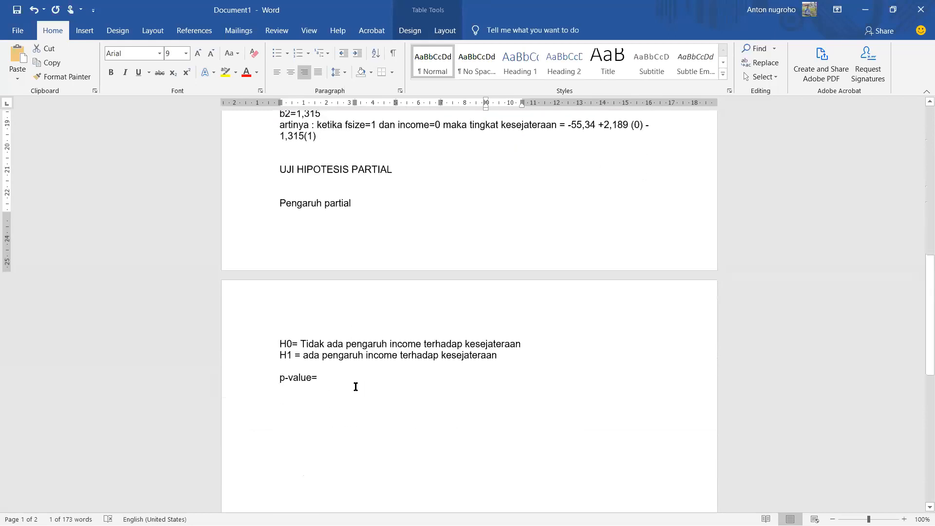
pyautogui.click(353, 376)
pyautogui.write('0')
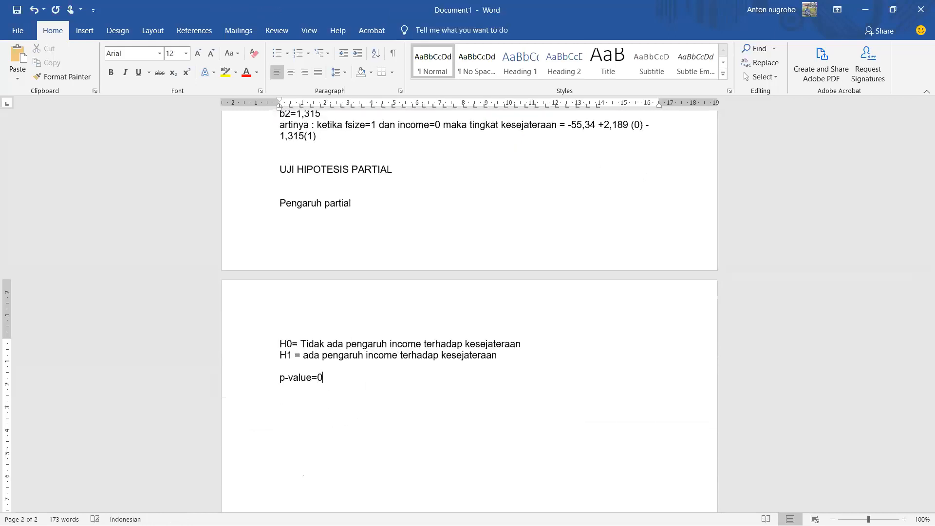
pyautogui.write(',000')
pyautogui.write(' < ')
pyautogui.write('5 % ')
pyautogui.write('artiny')
pyautogui.write('a ')
pyautogui.write(':')
# Step: Enter "artinya :", "H0 DITOLAK" and "KESEIMPULANNYA:" on separate lines below the p-value
pyautogui.press('Return')
pyautogui.write('H0 ')
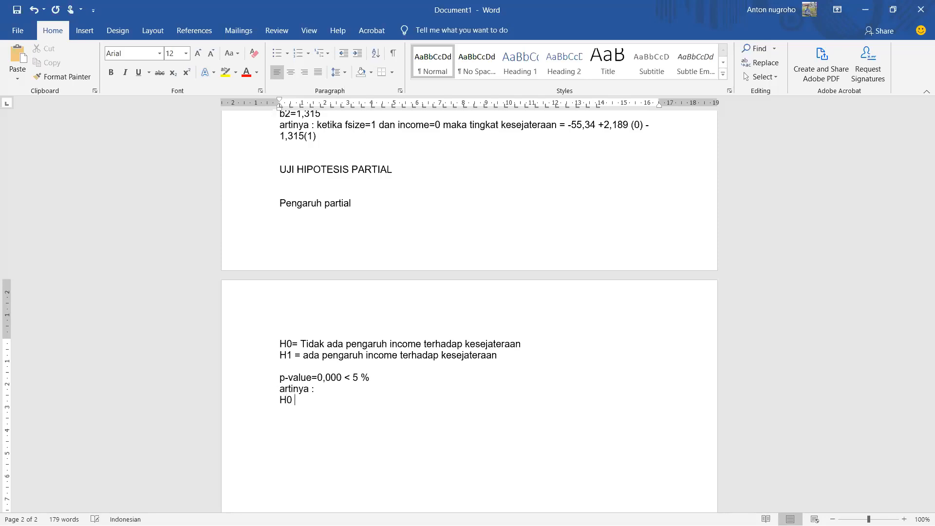
pyautogui.write('DITOLA')
pyautogui.write('K ')
pyautogui.write('KESEIM')
pyautogui.write('P')
pyautogui.write('ULANNYA:')
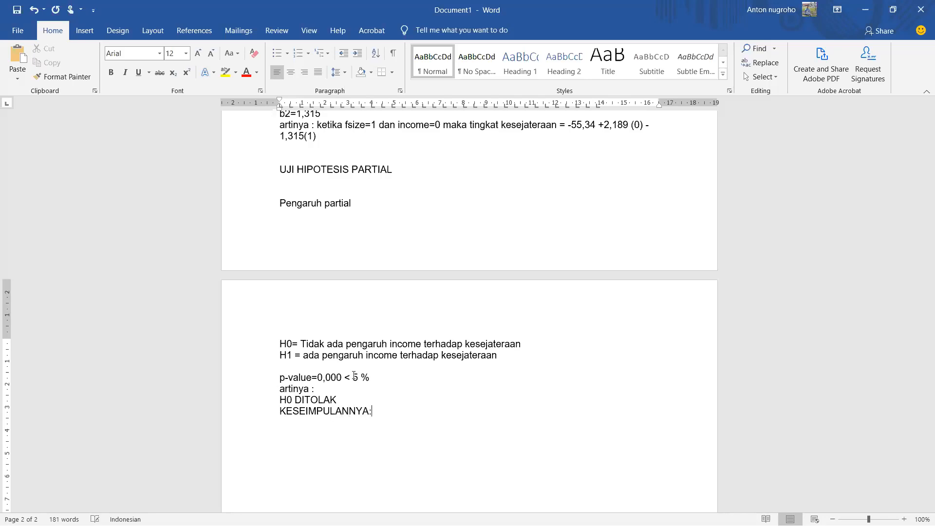
# Step: Copy the H1 statement "ada pengaruh income terhadap kesejateraan" after "KESEIMPULANNYA:" as the conclusion
pyautogui.scroll(4, 252, 440)
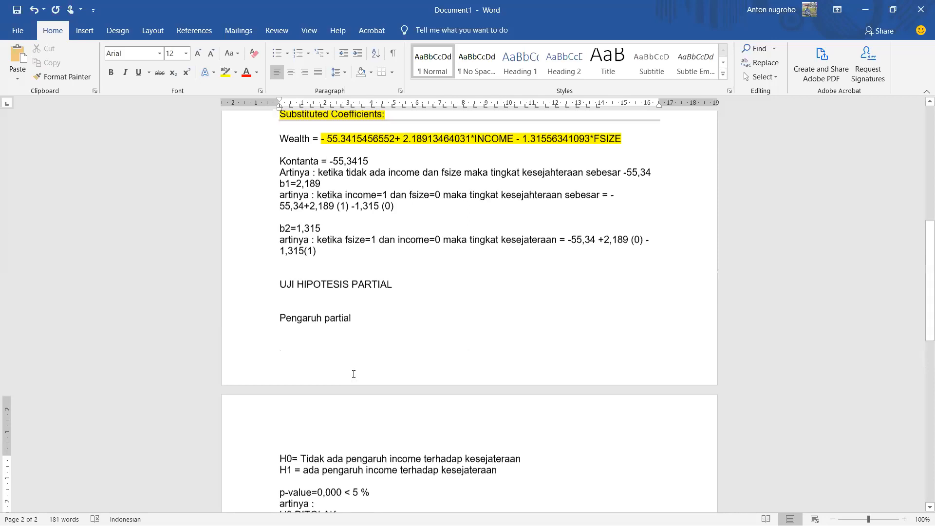
pyautogui.scroll(-1, 252, 440)
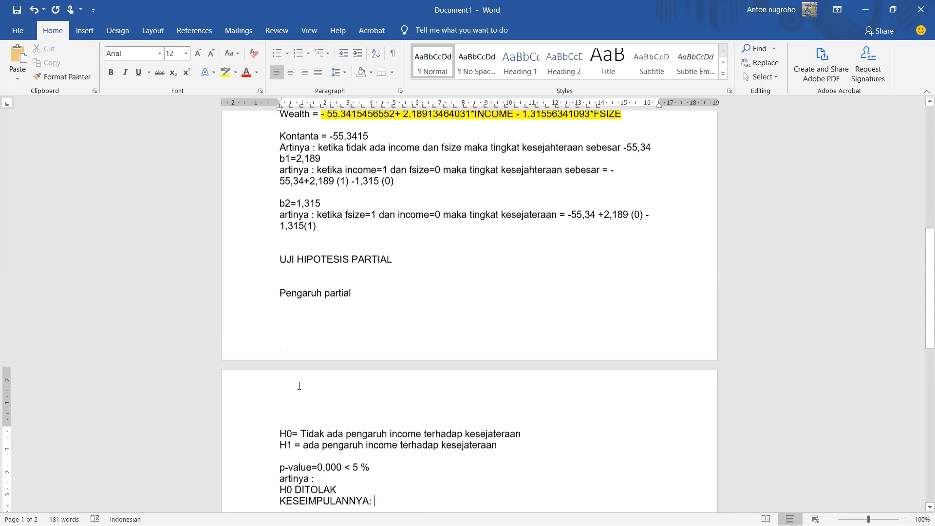
pyautogui.click(253, 437)
pyautogui.scroll(-1, 263, 428)
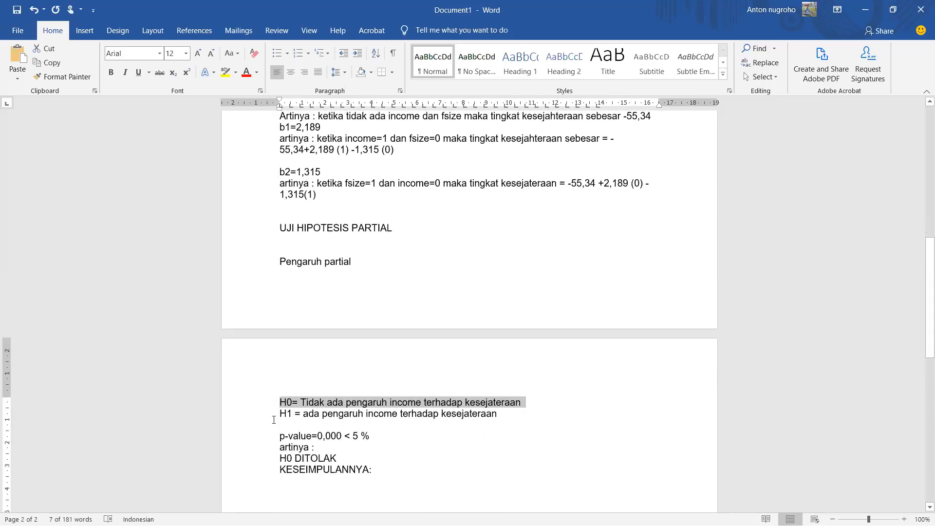
pyautogui.click(249, 420)
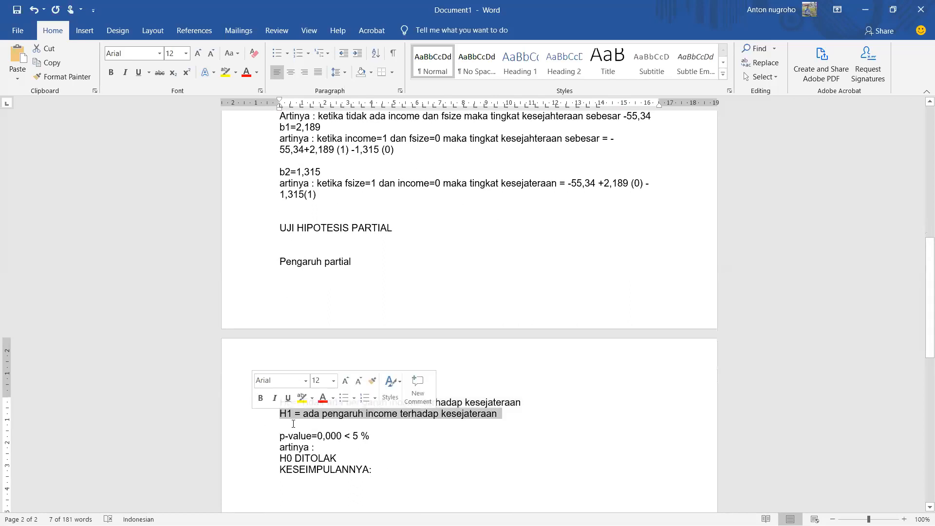
pyautogui.scroll(-1, 380, 433)
pyautogui.click(382, 439)
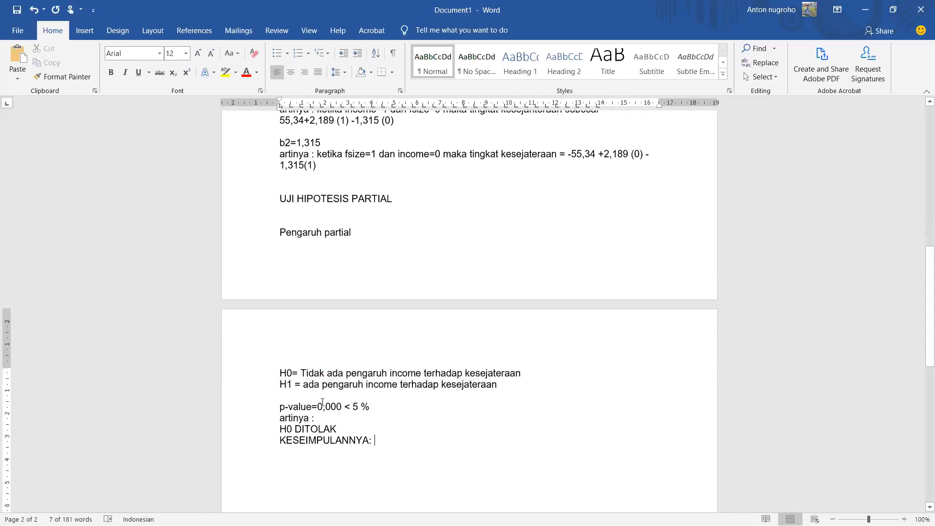
pyautogui.moveTo(303, 385); pyautogui.dragTo(472, 392)
pyautogui.hotkey('ctrl', 'c')
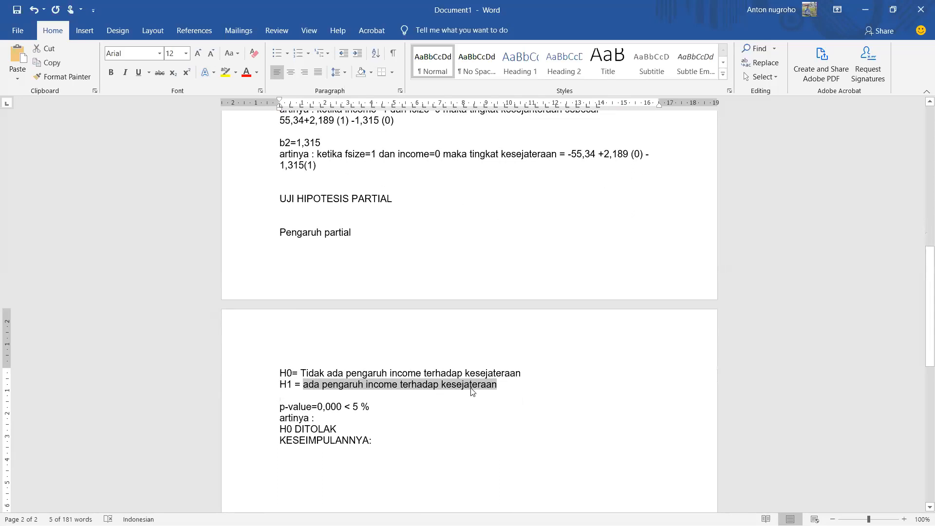
pyautogui.click(446, 440)
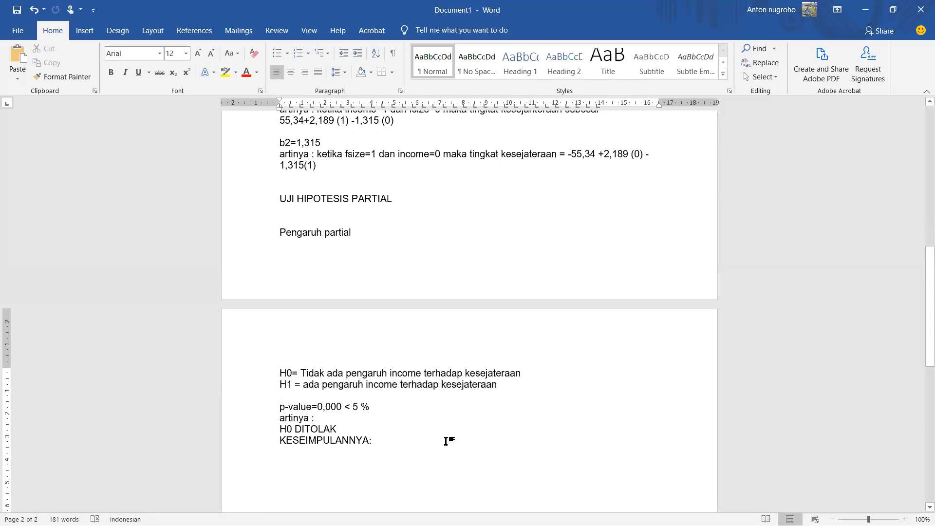
pyautogui.hotkey('ctrl', 'v')
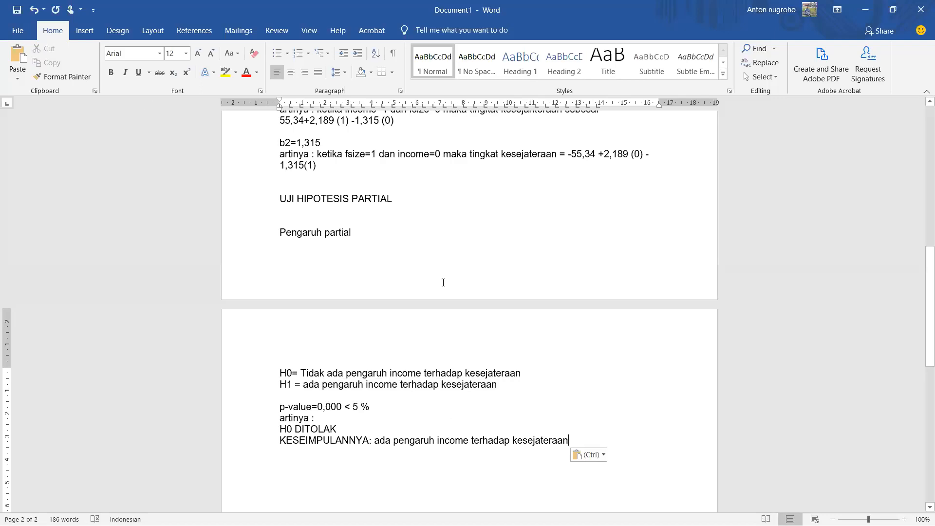
# Step: Highlight the word "income" in the H0 statement in yellow
pyautogui.scroll(-1, 443, 283)
pyautogui.scroll(2, 390, 336)
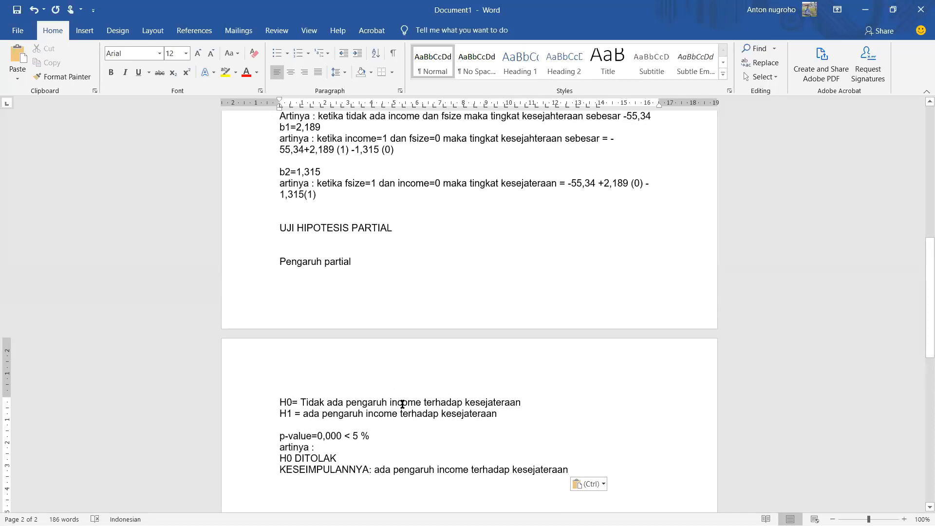
pyautogui.doubleClick(402, 404)
pyautogui.click(224, 72)
pyautogui.click(416, 285)
# Step: Select FSIZE in the regression table to review the next variable, and return to the income hypothesis test
pyautogui.scroll(10, 416, 284)
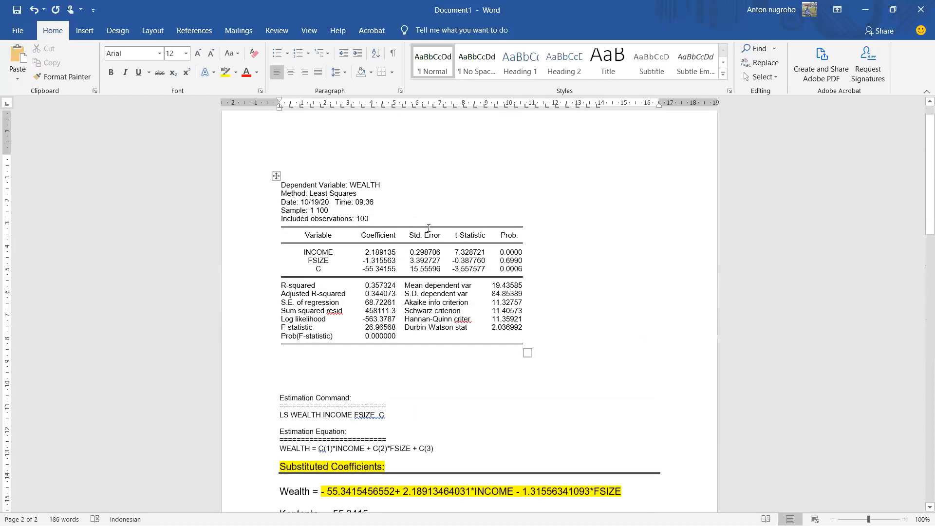
pyautogui.moveTo(302, 252); pyautogui.dragTo(335, 262)
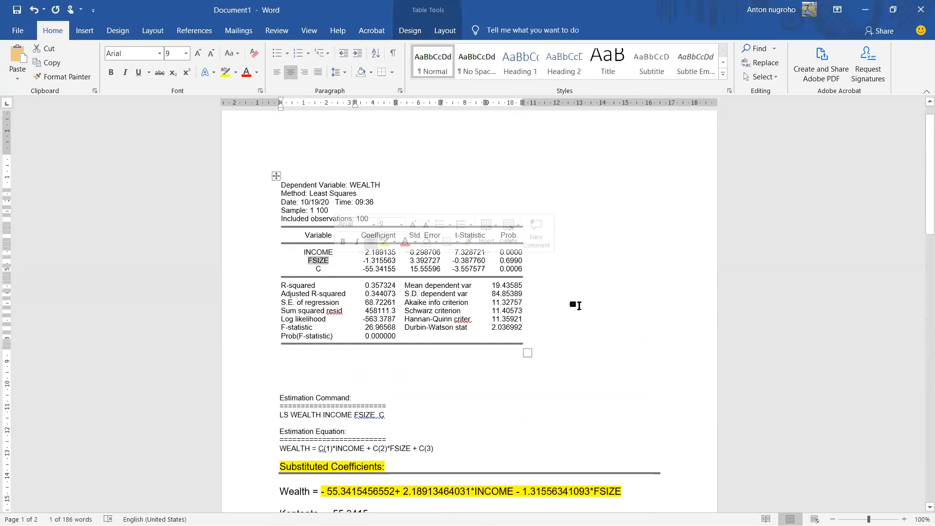
pyautogui.scroll(-3, 593, 331)
pyautogui.scroll(-13, 593, 343)
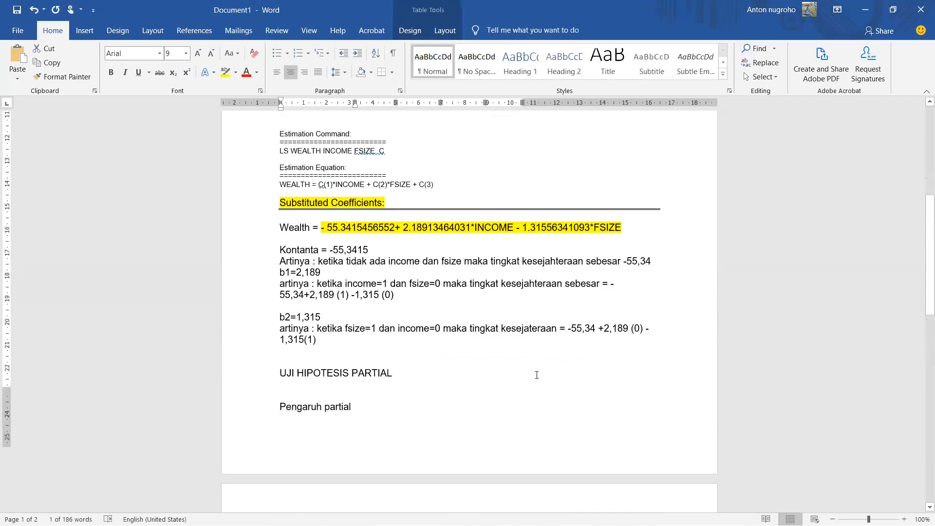
pyautogui.scroll(-1, 536, 372)
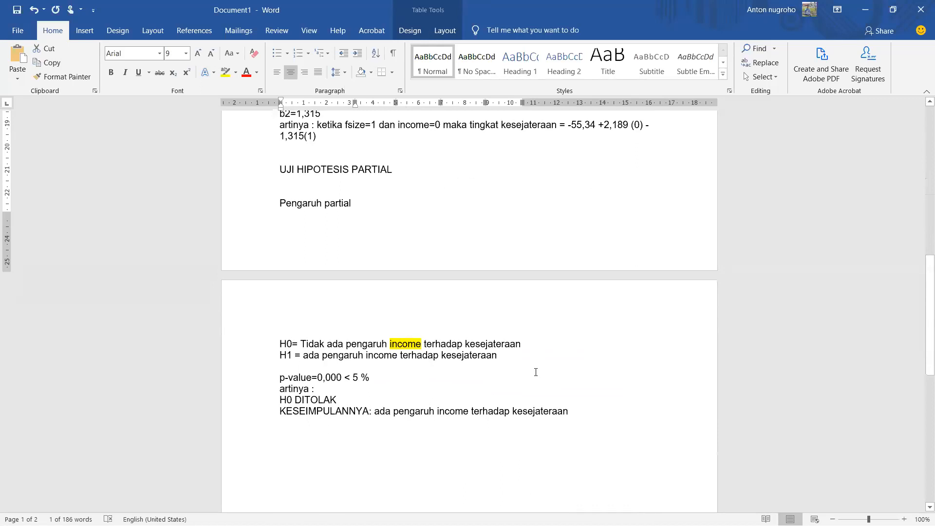
# Step: Duplicate the income test block, from the H0 line through "artinya :", below the income conclusion with an extra blank line before it
pyautogui.click(259, 356)
pyautogui.moveTo(246, 345); pyautogui.dragTo(235, 388)
pyautogui.hotkey('ctrl', 'c')
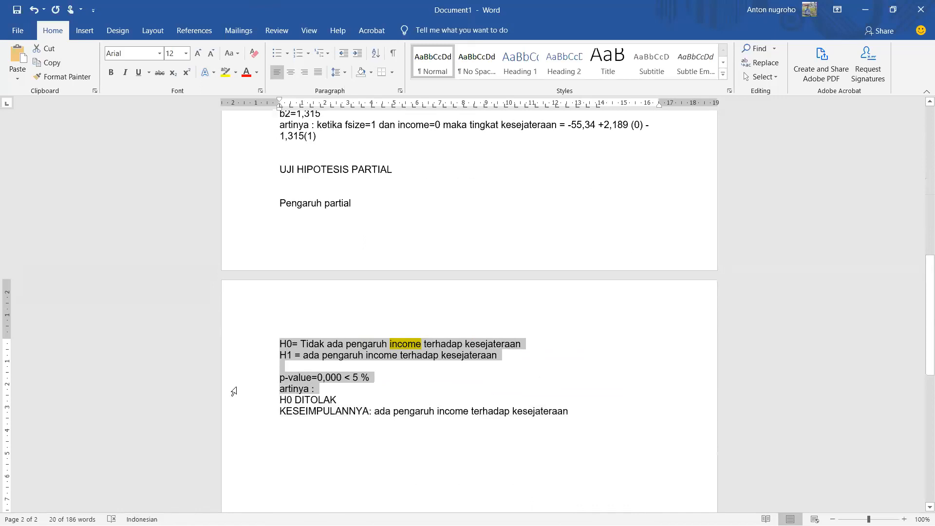
pyautogui.click(307, 441)
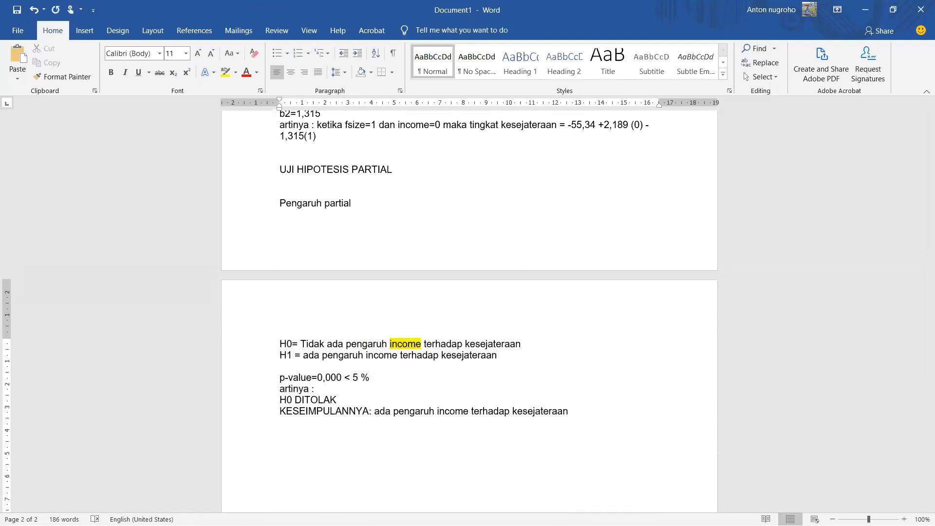
pyautogui.hotkey('ctrl', 'v')
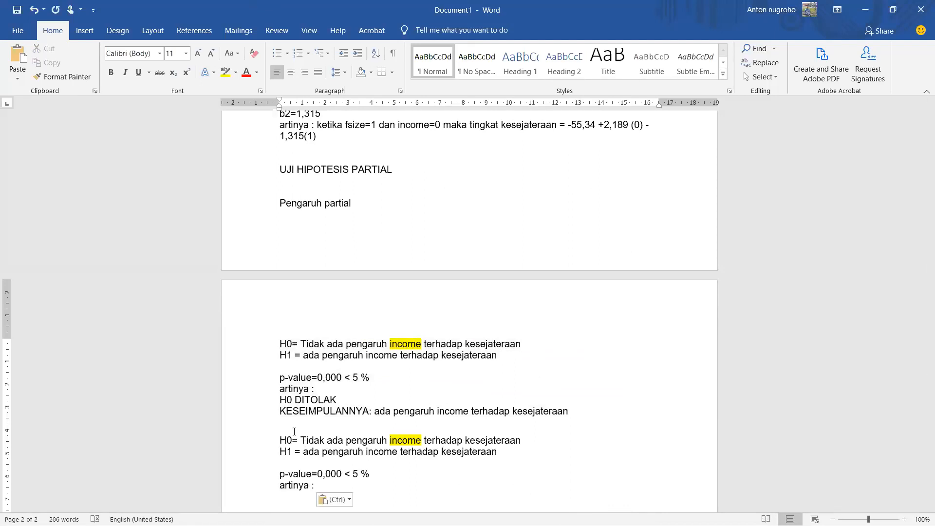
pyautogui.press('Return')
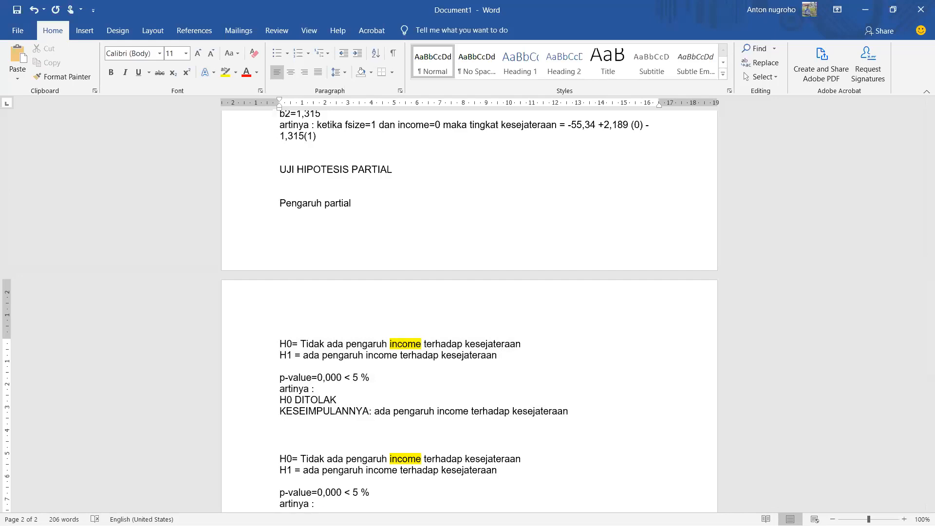
# Step: Replace "income" with "fsize" in the H0 and H1 statements of the copied test block
pyautogui.doubleClick(410, 459)
pyautogui.write('fsize')
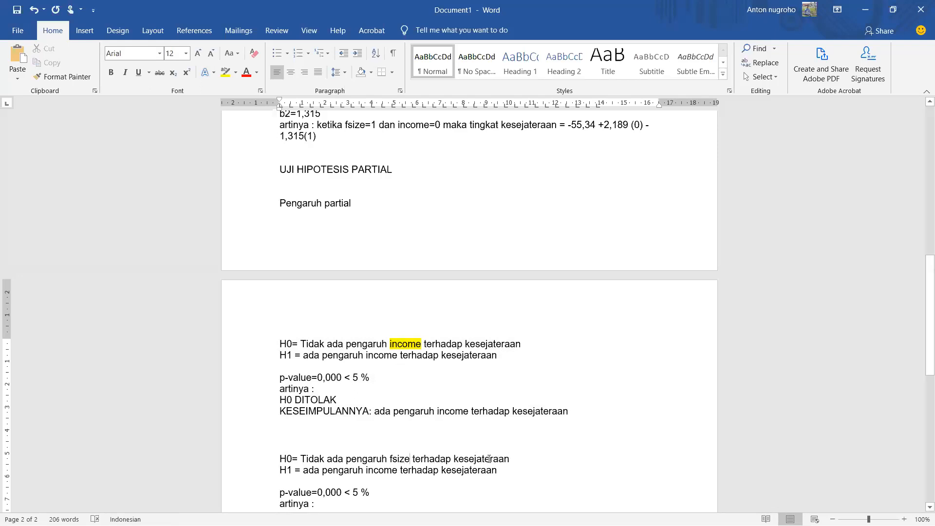
pyautogui.doubleClick(384, 470)
pyautogui.write('fsize')
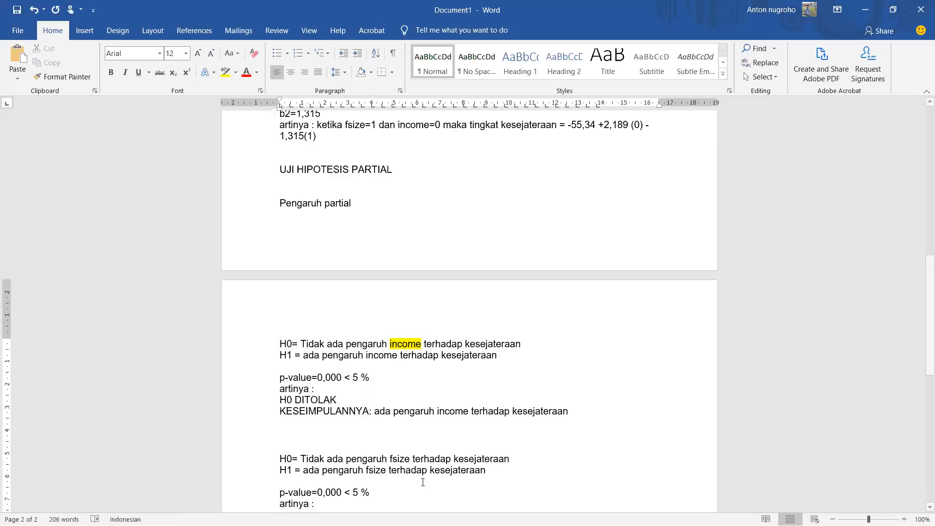
# Step: Look up the FSIZE probability in the regression table and return to the fsize hypothesis test
pyautogui.scroll(2, 486, 469)
pyautogui.scroll(-3, 486, 469)
pyautogui.scroll(-1, 500, 464)
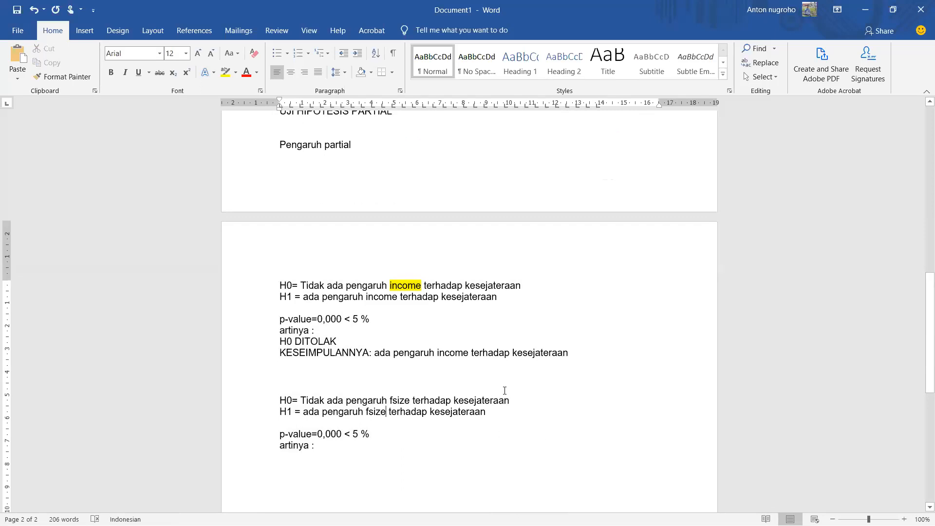
pyautogui.scroll(5, 505, 390)
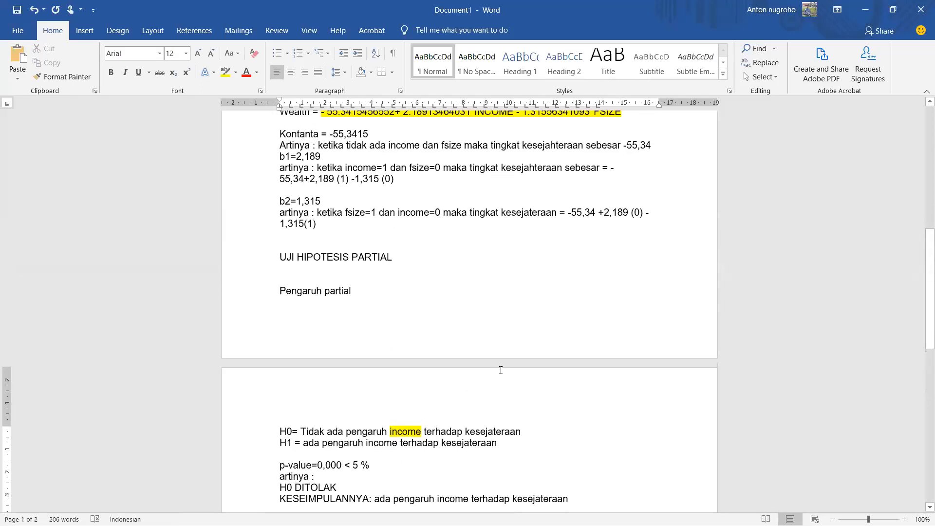
pyautogui.scroll(-5, 501, 371)
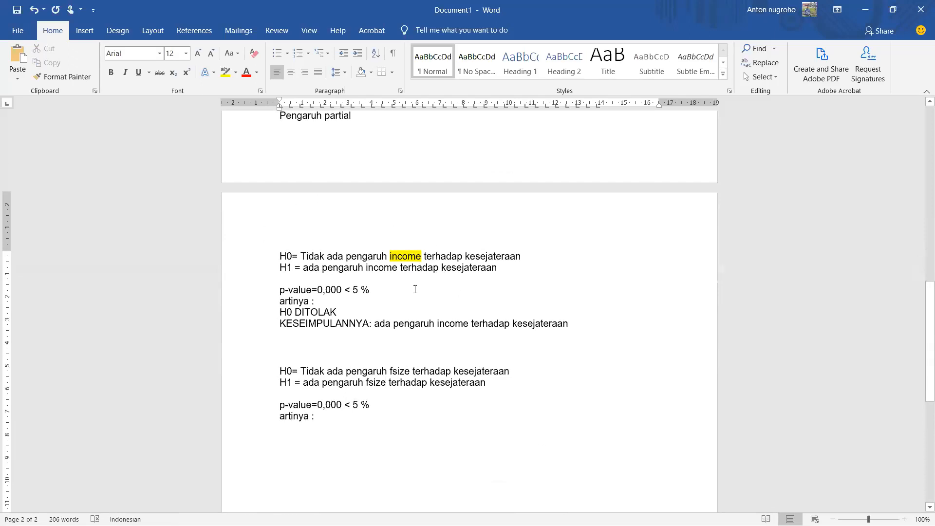
pyautogui.scroll(2, 372, 274)
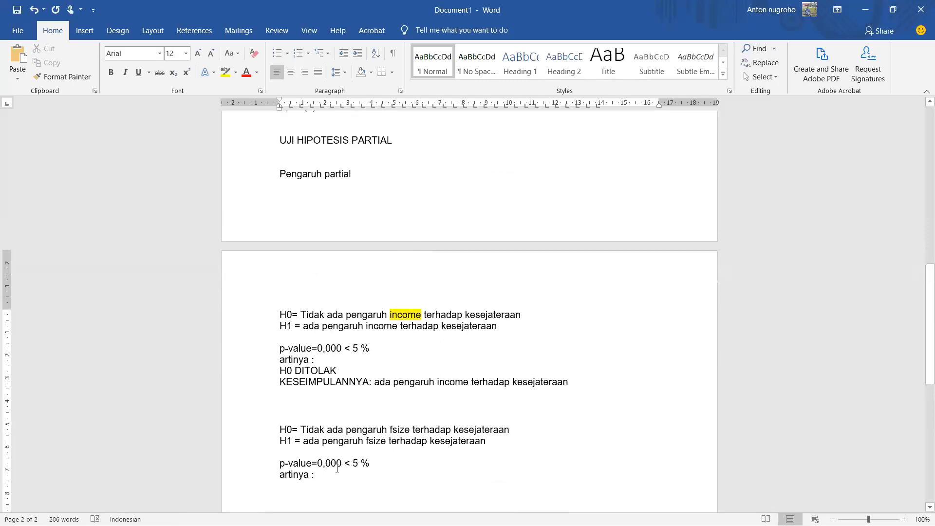
pyautogui.scroll(2, 337, 468)
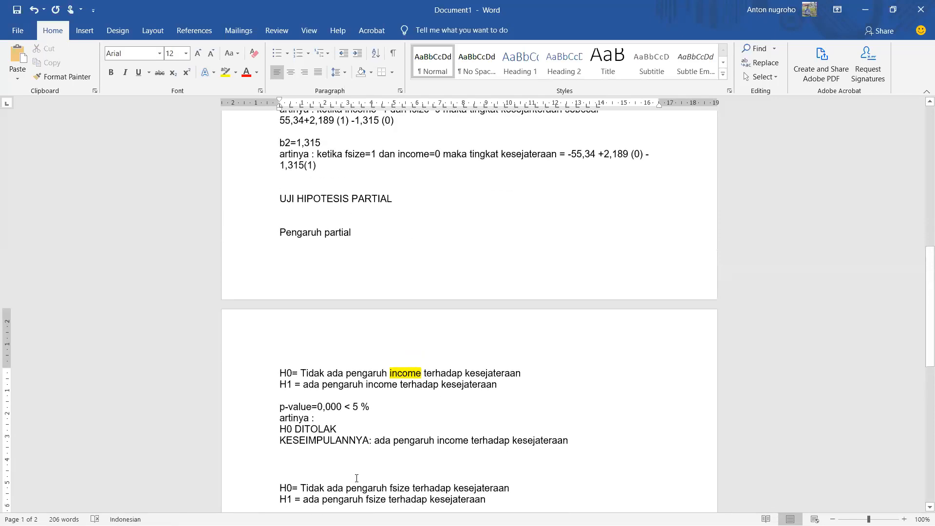
pyautogui.scroll(15, 357, 478)
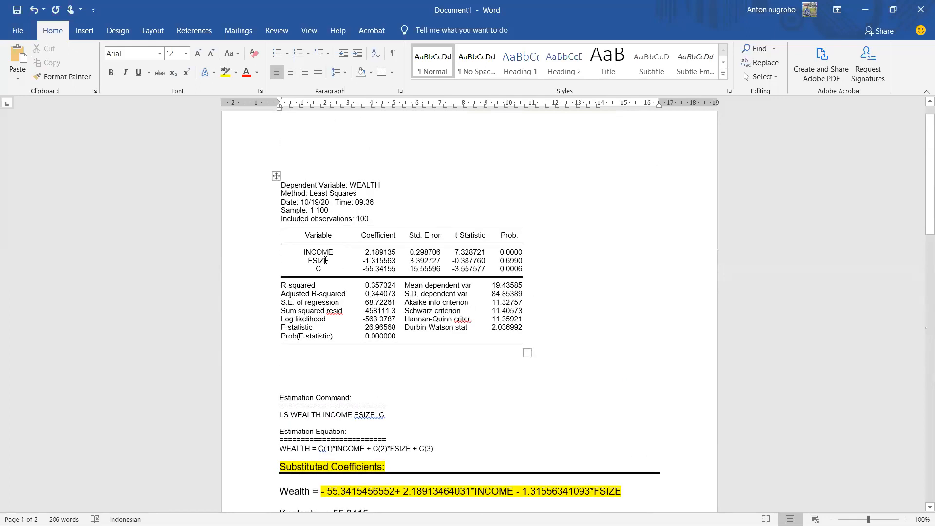
pyautogui.scroll(-14, 477, 265)
pyautogui.scroll(10, 476, 264)
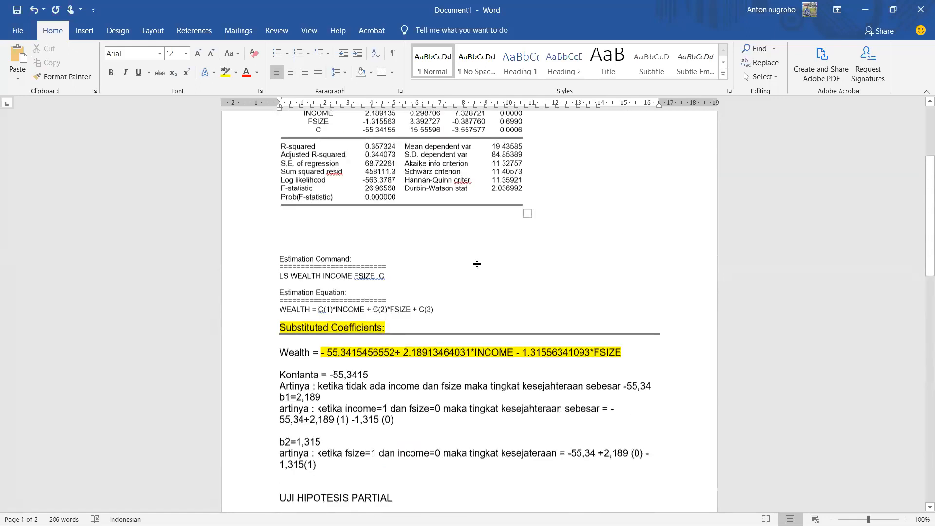
pyautogui.scroll(3, 477, 264)
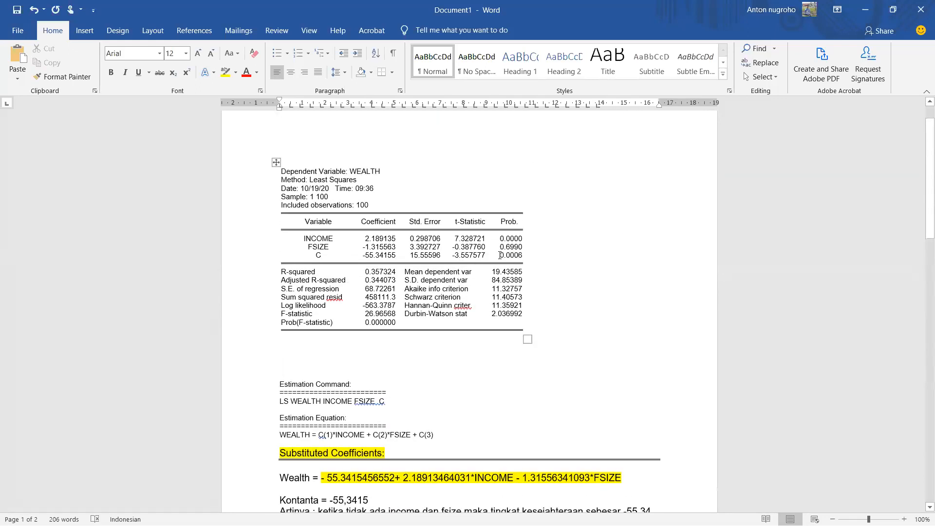
pyautogui.moveTo(500, 247); pyautogui.dragTo(525, 244)
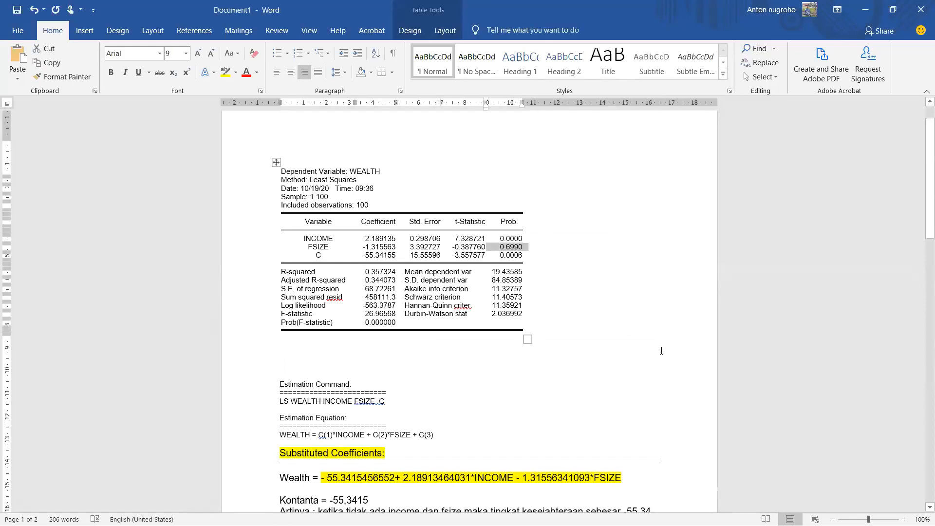
pyautogui.scroll(-8, 628, 323)
pyautogui.scroll(-5, 598, 319)
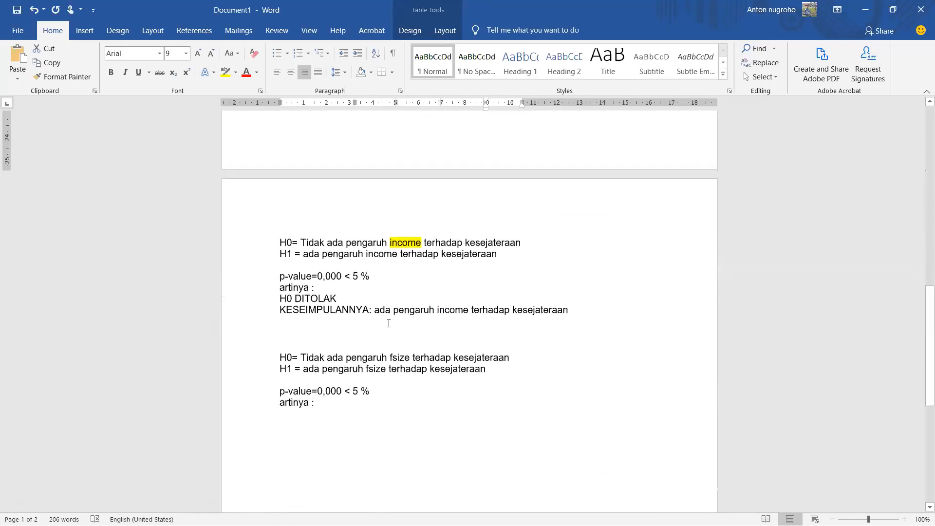
# Step: Change the p-value line of the fsize test to "p-value=0,699 > 5 %"
pyautogui.click(342, 390)
pyautogui.press('BackSpace')
pyautogui.press('BackSpace')
pyautogui.press('BackSpace')
pyautogui.write('699')
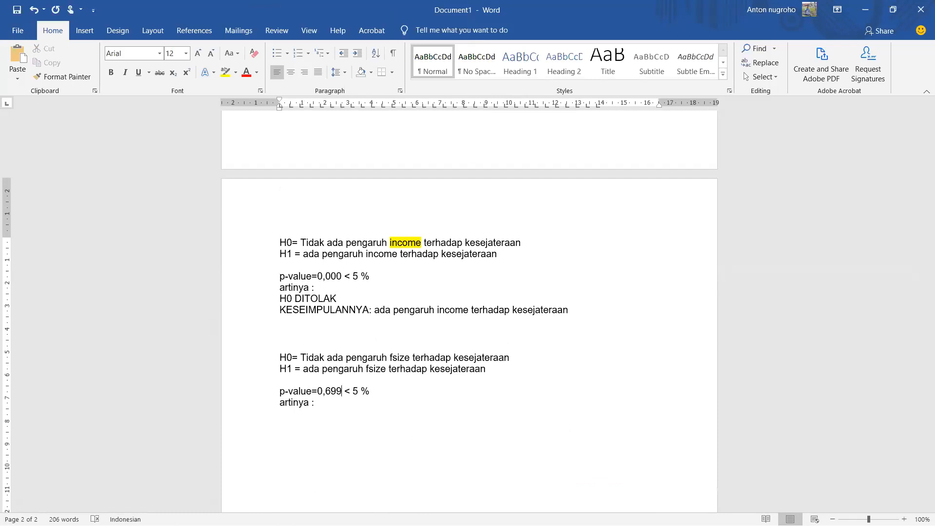
pyautogui.press('Right')
pyautogui.press('BackSpace')
pyautogui.write('>')
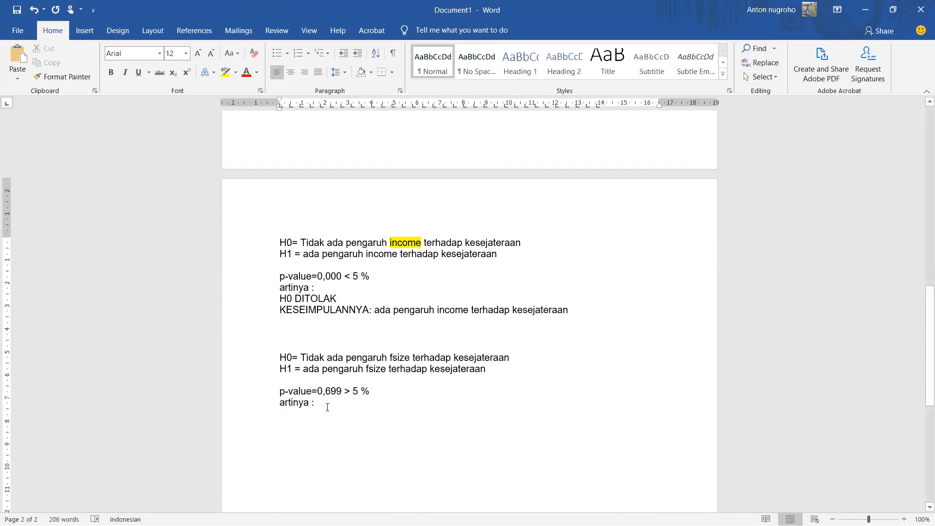
# Step: Enter "HO DITERIMA" and "KESIMPULAN :" on separate lines below "artinya :" in the fsize test
pyautogui.press('Return')
pyautogui.write('HO D')
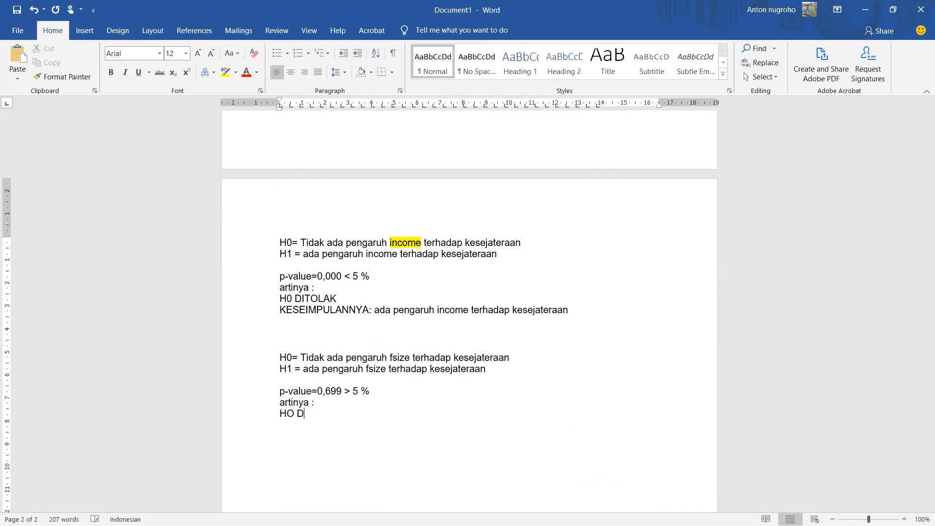
pyautogui.write('ITERIMA ')
pyautogui.write('KESIMPU')
pyautogui.write('LAN')
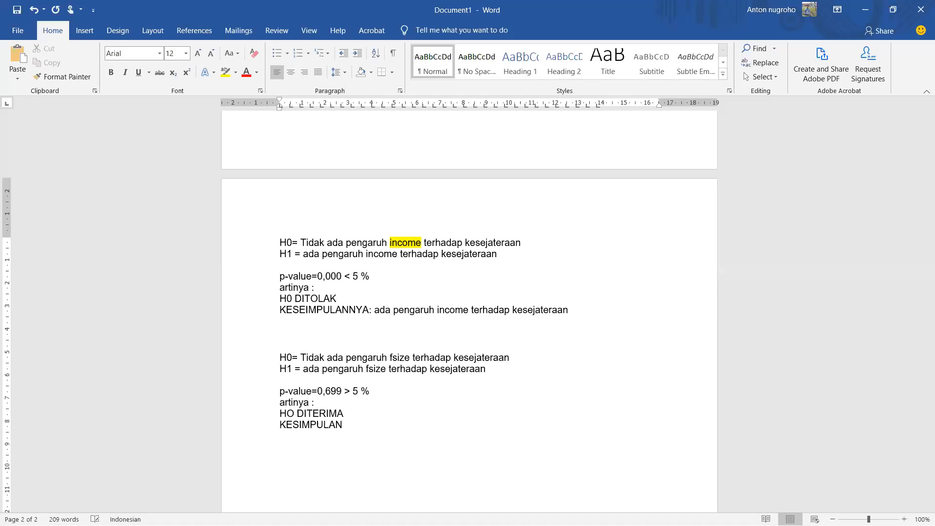
pyautogui.write(' :')
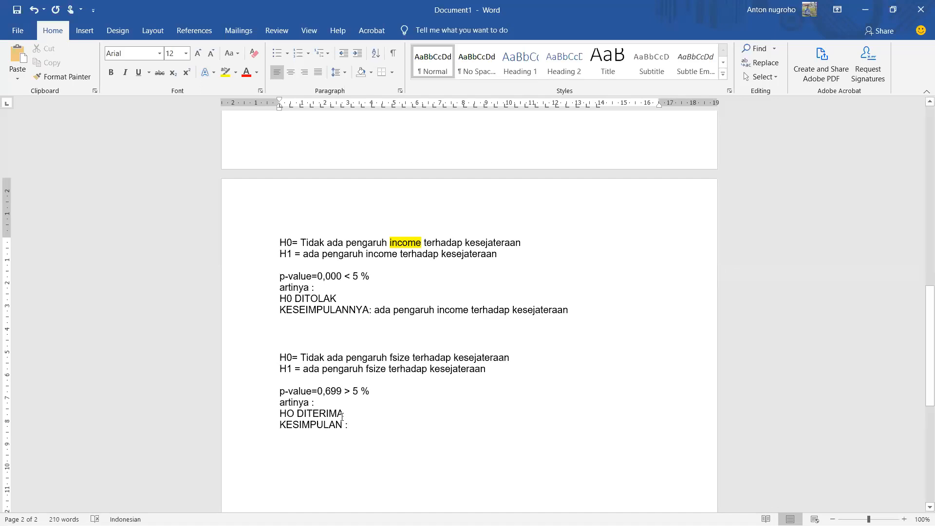
# Step: Copy the H0 statement "Tidak ada pengaruh fsize terhadap kesejateraan" after "KESIMPULAN :" as the fsize conclusion
pyautogui.click(259, 361)
pyautogui.click(301, 358)
pyautogui.moveTo(303, 357); pyautogui.dragTo(511, 362)
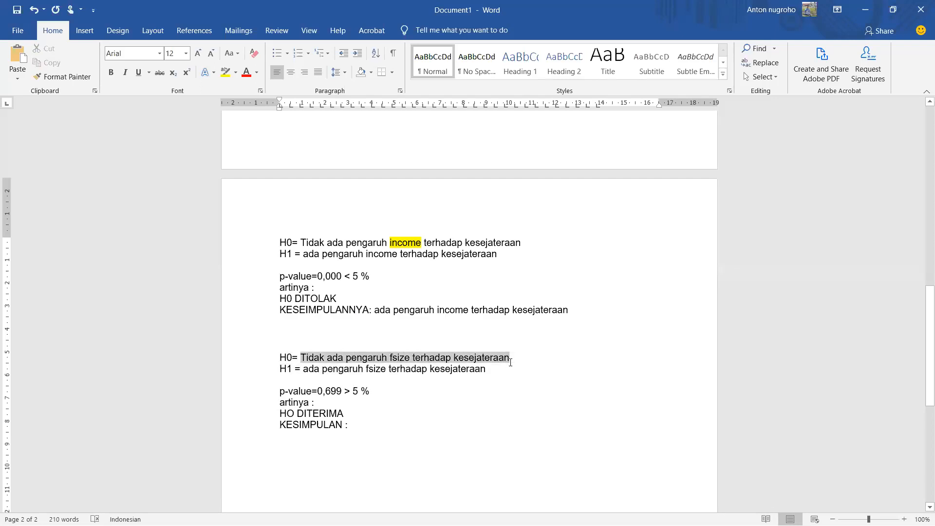
pyautogui.rightClick(490, 359)
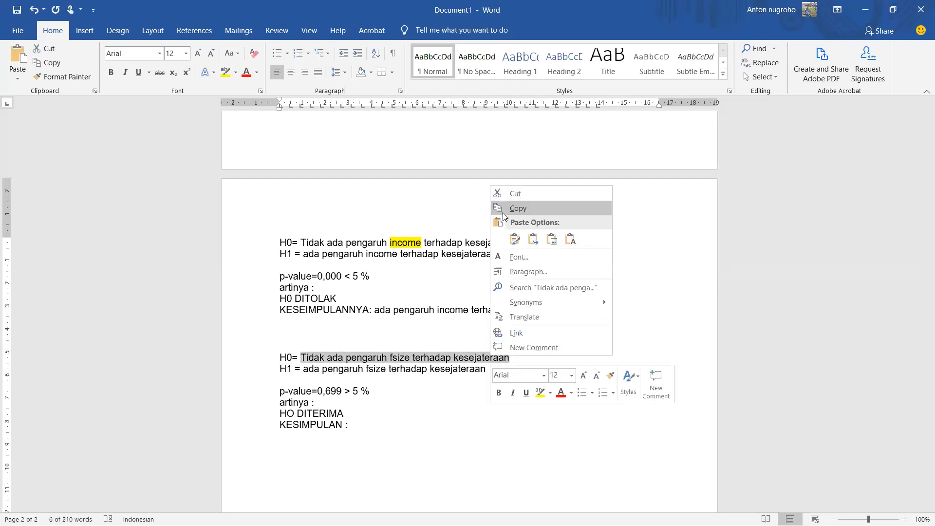
pyautogui.click(503, 209)
pyautogui.click(393, 423)
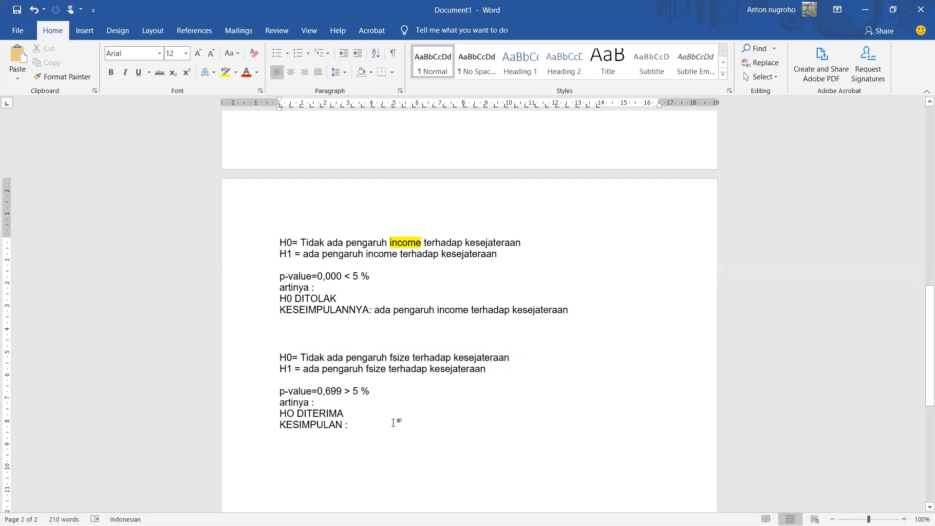
pyautogui.hotkey('ctrl', 'v')
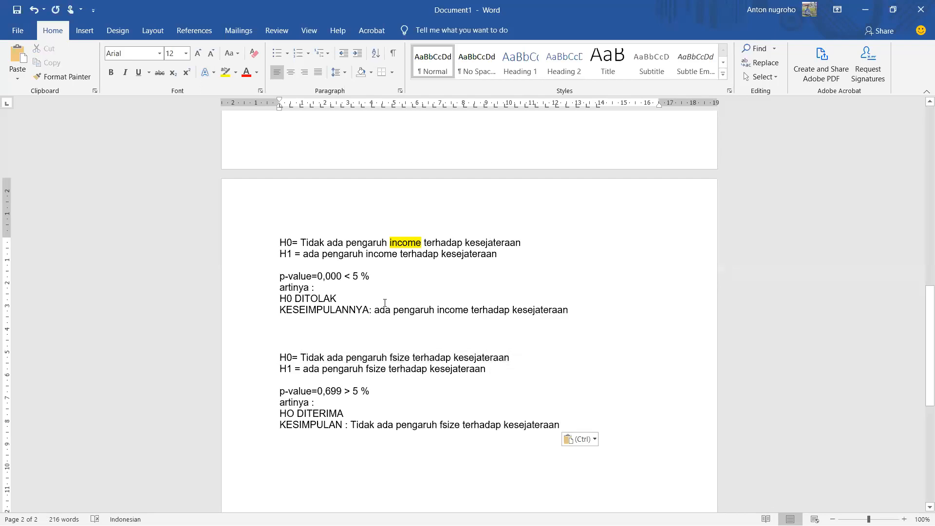
# Step: Highlight the conclusion statements of both the income test and the fsize test in yellow
pyautogui.moveTo(375, 310); pyautogui.dragTo(541, 312)
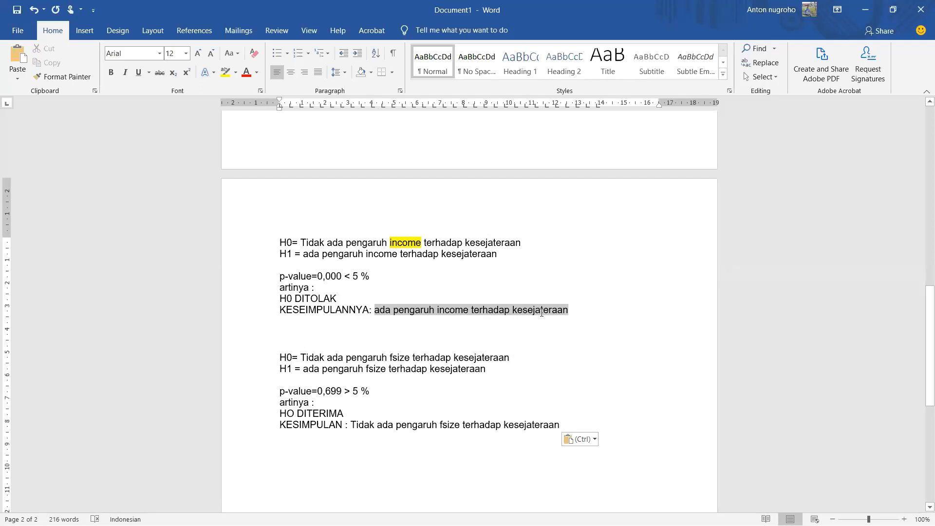
pyautogui.click(225, 72)
pyautogui.click(372, 334)
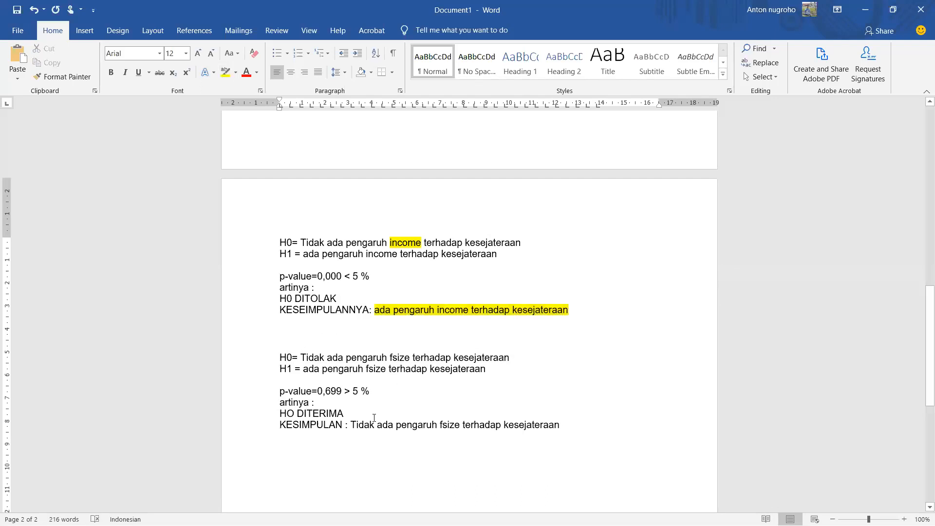
pyautogui.moveTo(351, 424); pyautogui.dragTo(543, 423)
pyautogui.click(225, 72)
pyautogui.click(476, 242)
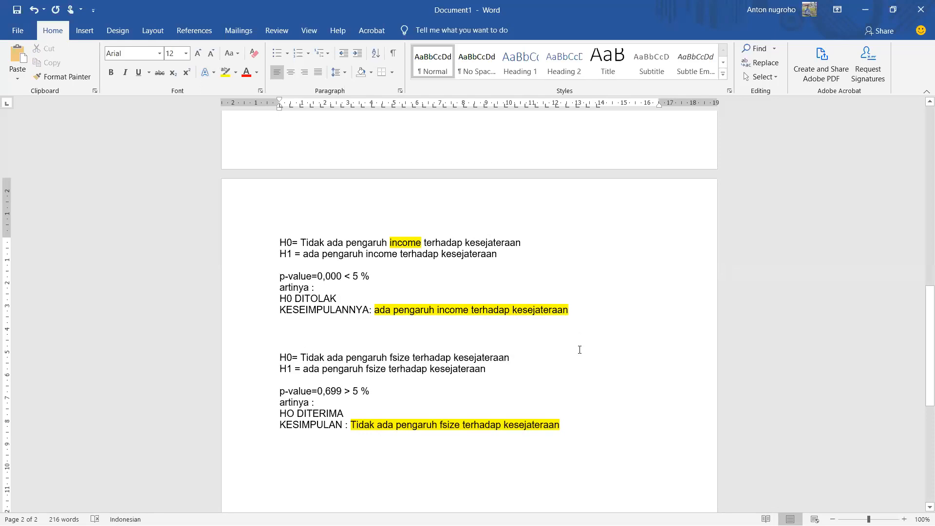
# Step: Make the heading "UJI HIPOTESIS PARTIAL" bold
pyautogui.scroll(13, 572, 382)
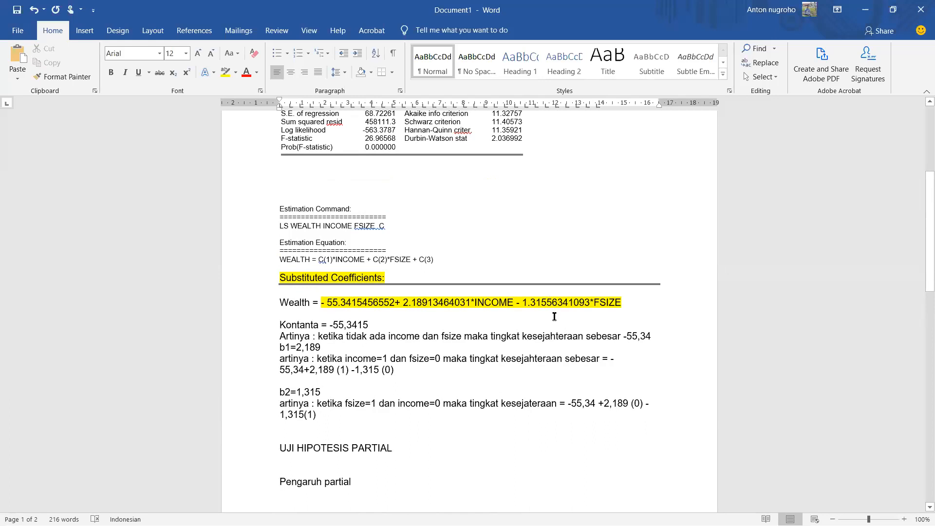
pyautogui.scroll(-9, 555, 319)
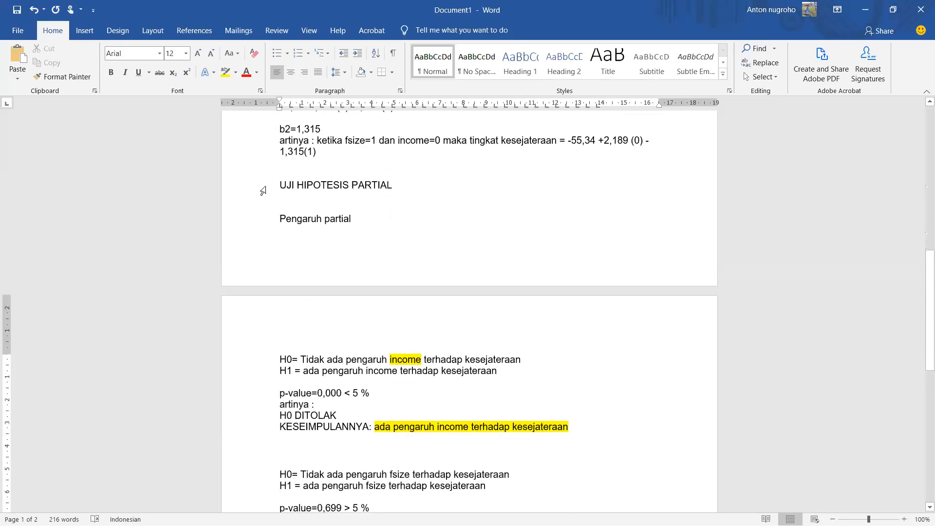
pyautogui.click(263, 190)
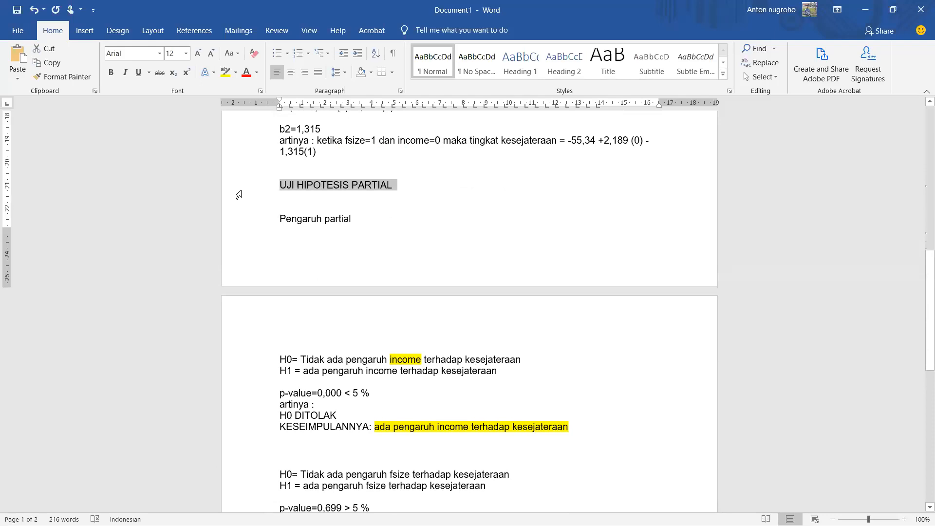
pyautogui.click(111, 72)
# Step: Add the heading "UJI PENGARUH SIMULTAN" in capitals below the fsize conclusion
pyautogui.scroll(-3, 340, 278)
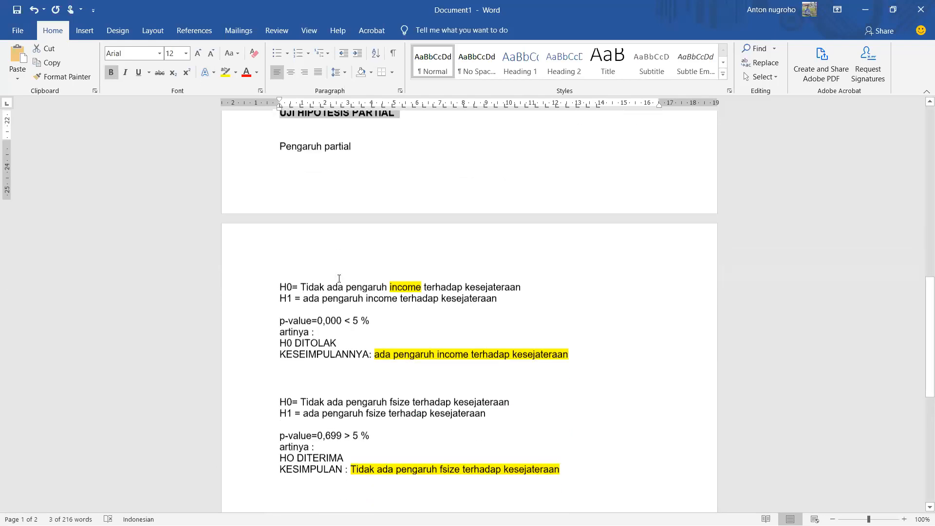
pyautogui.scroll(-6, 340, 278)
pyautogui.click(344, 383)
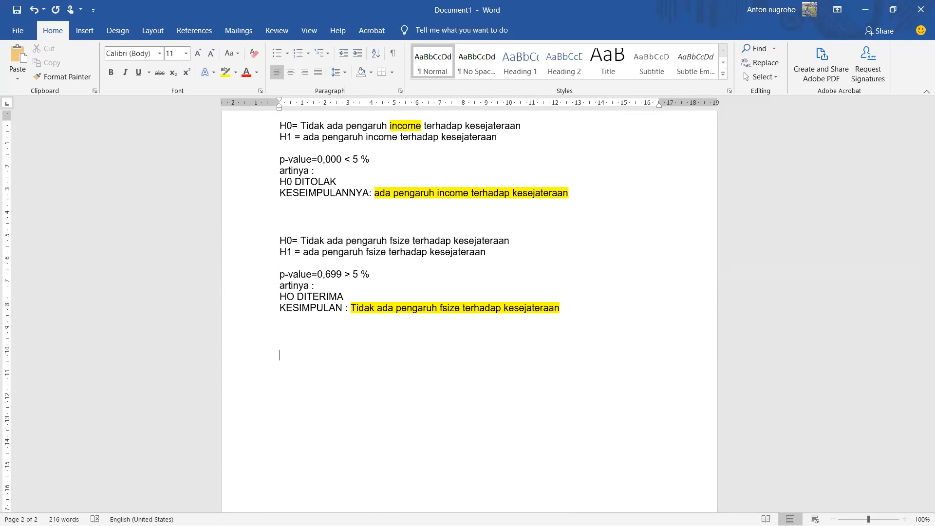
pyautogui.write('UJI PENGARUH SIMULTAN')
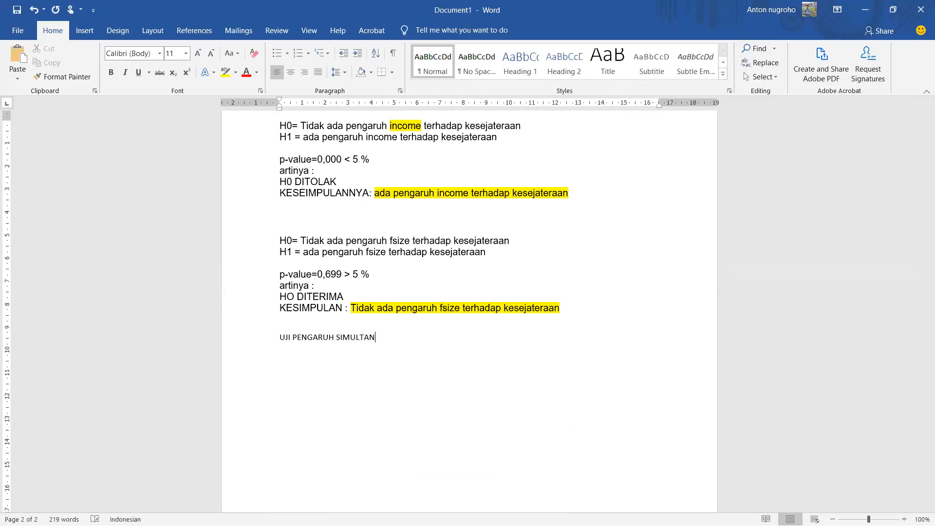
# Step: Format the "UJI PENGARUH SIMULTAN" heading in Times New Roman, size 12
pyautogui.click(219, 344)
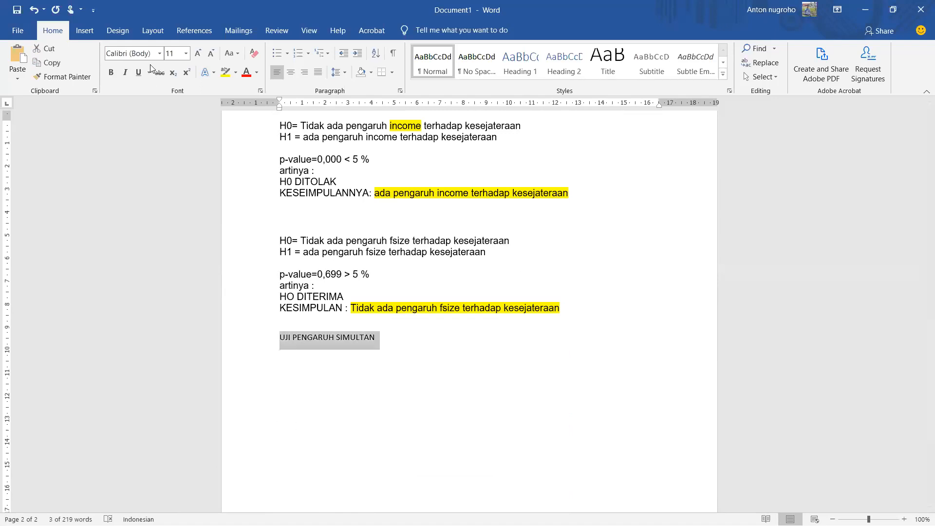
pyautogui.click(185, 57)
pyautogui.click(170, 104)
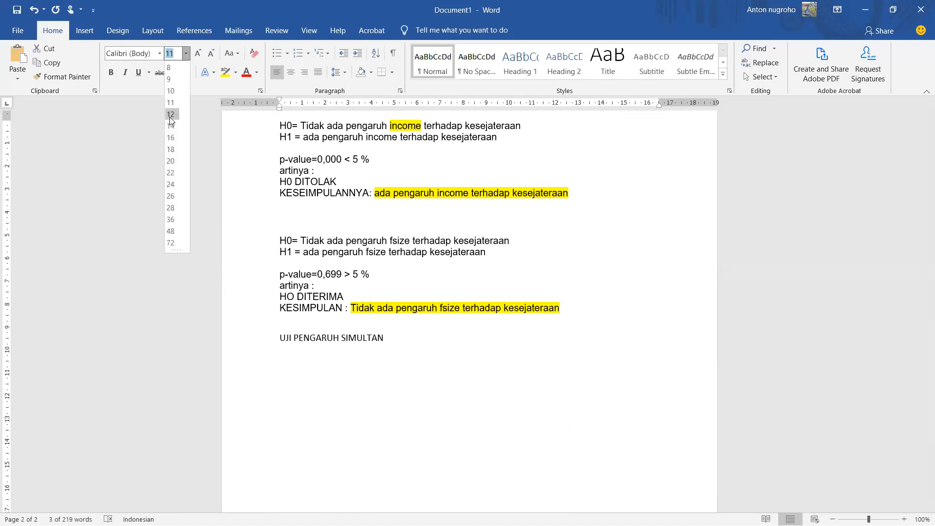
pyautogui.click(158, 53)
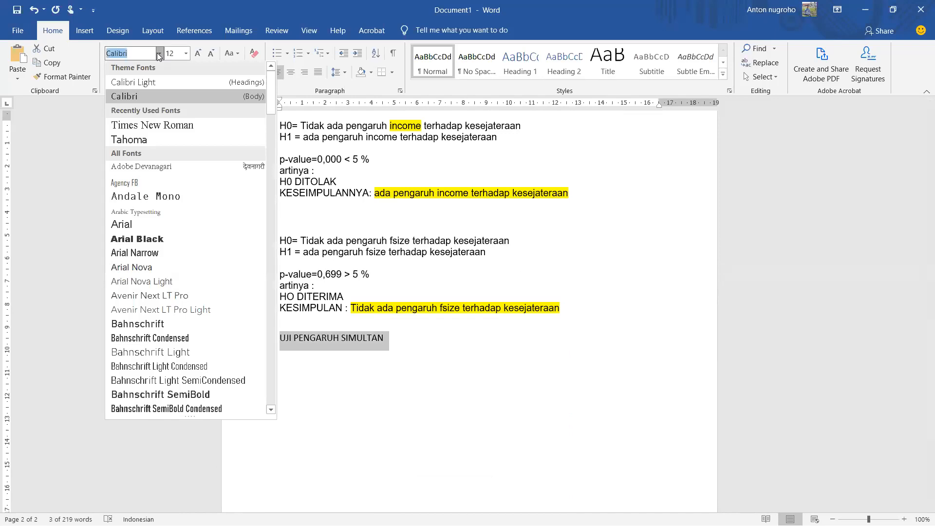
pyautogui.click(169, 120)
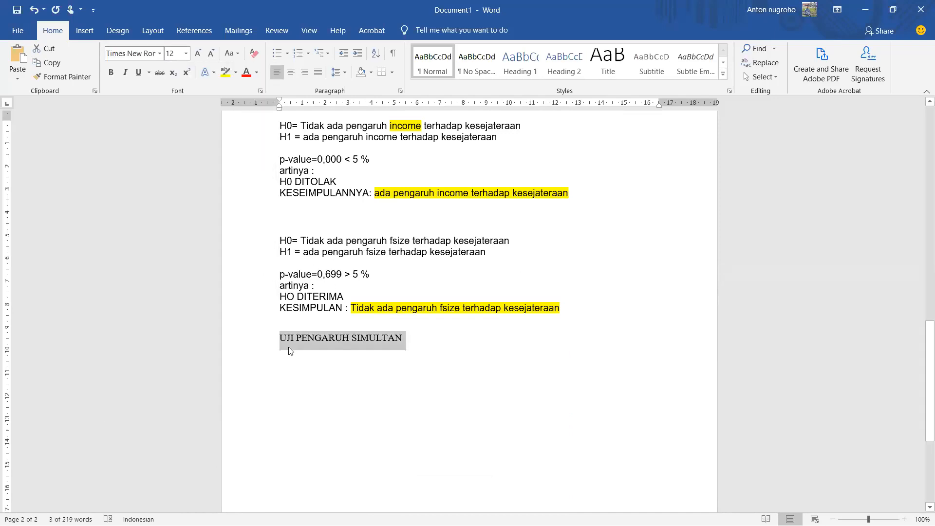
pyautogui.click(384, 339)
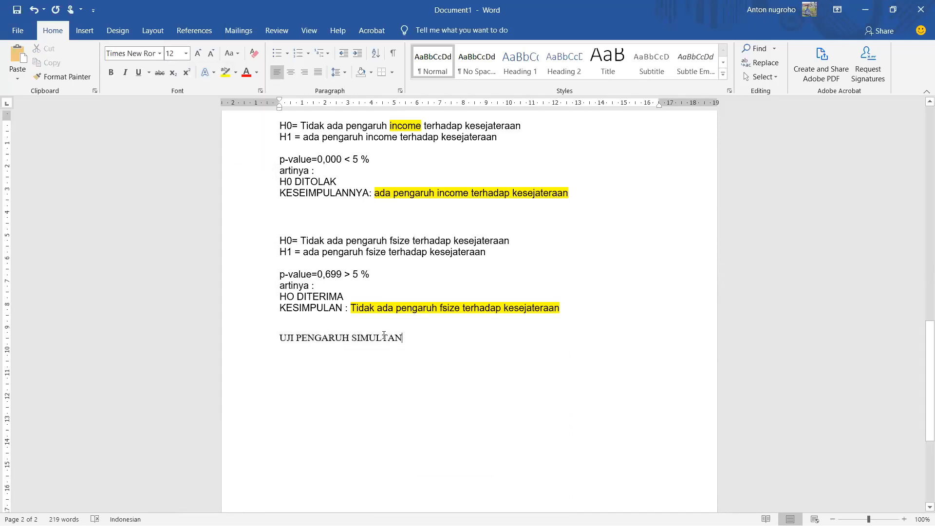
# Step: Append "(UJI T)" to the "UJI HIPOTESIS PARTIAL" heading
pyautogui.scroll(10, 415, 361)
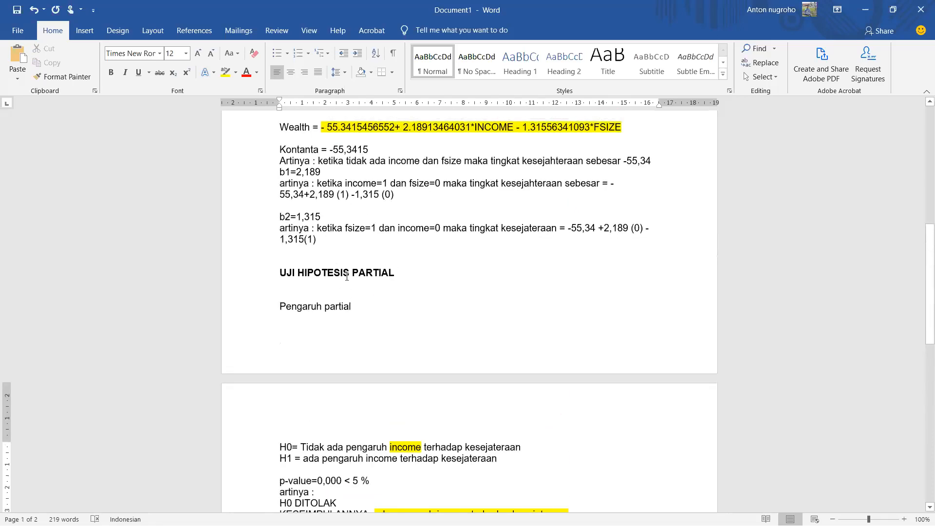
pyautogui.click(406, 277)
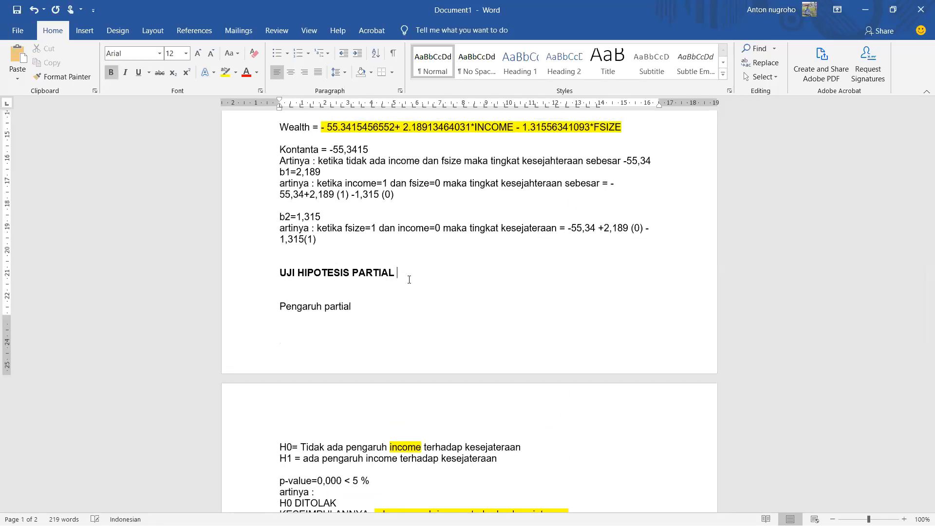
pyautogui.write('(UJI T')
pyautogui.write(')')
# Step: Append "(UJI F)" to the "UJI PENGARUH SIMULTAN" heading
pyautogui.scroll(-4, 401, 283)
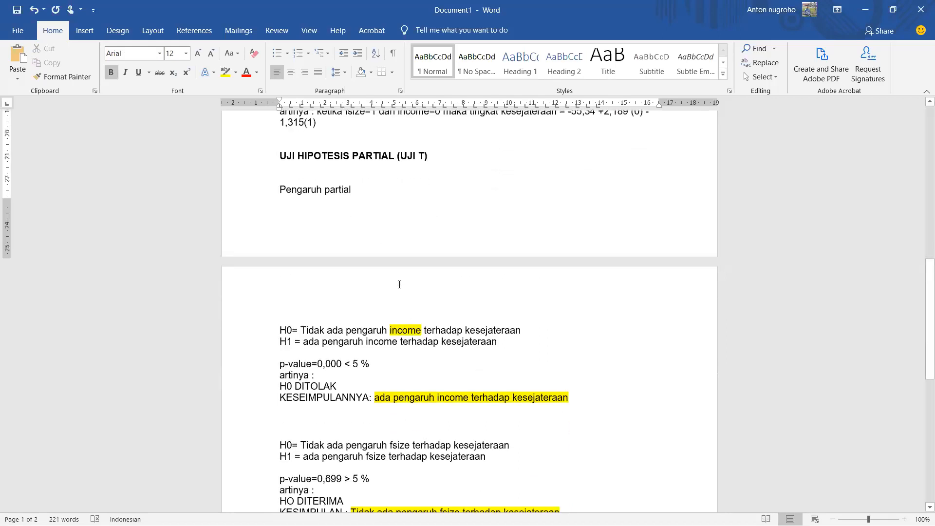
pyautogui.scroll(-6, 399, 284)
pyautogui.click(420, 365)
pyautogui.write('(UJ')
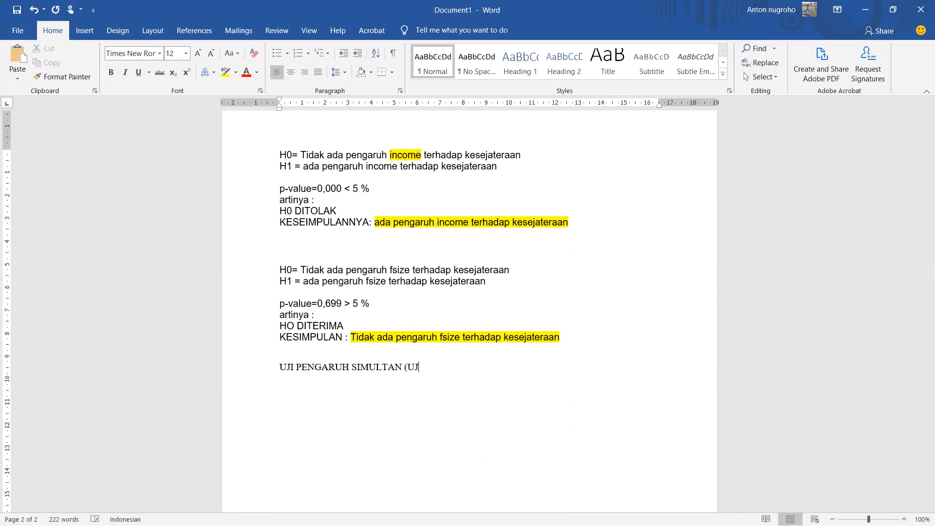
pyautogui.write('I F)')
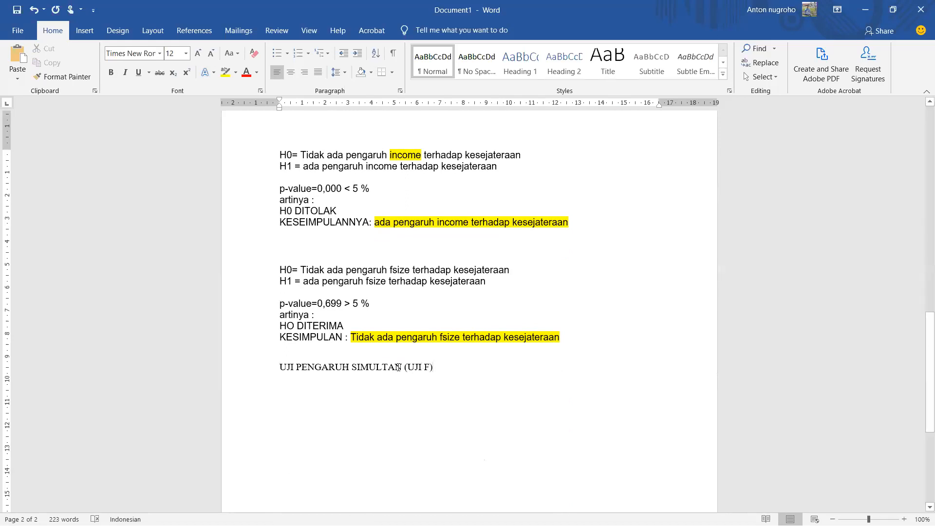
# Step: Examine the F-statistic and Prob(F-statistic) rows in the regression output table on the first page
pyautogui.click(257, 374)
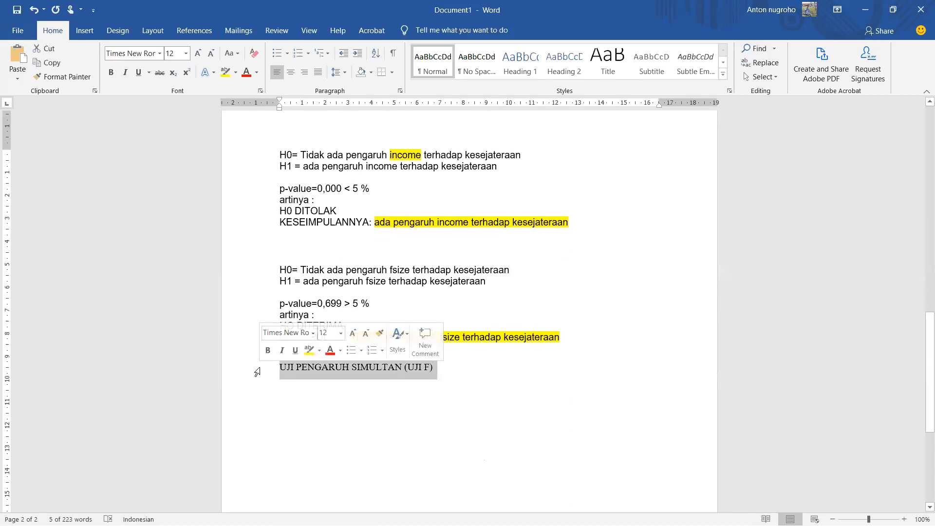
pyautogui.scroll(4, 349, 406)
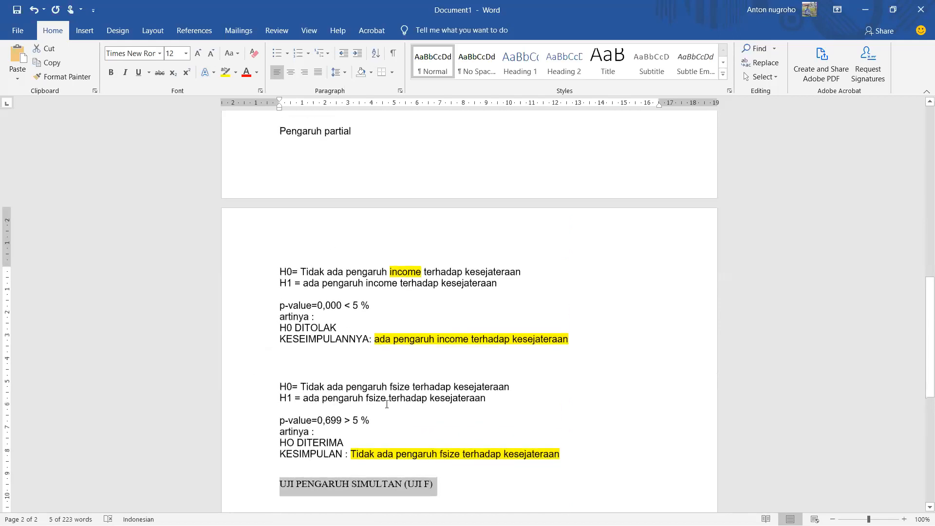
pyautogui.scroll(-3, 370, 404)
pyautogui.scroll(-1, 317, 403)
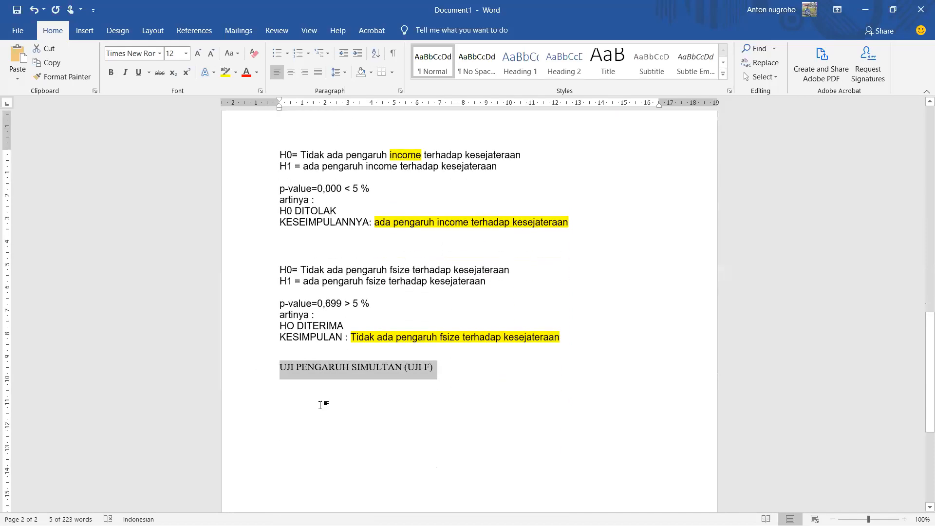
pyautogui.scroll(12, 322, 404)
pyautogui.scroll(6, 357, 376)
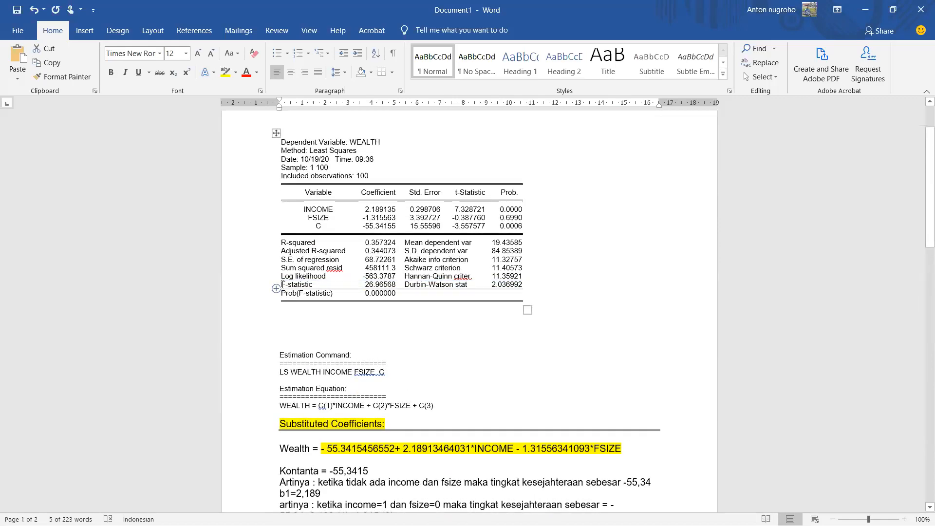
pyautogui.moveTo(282, 286); pyautogui.dragTo(384, 285)
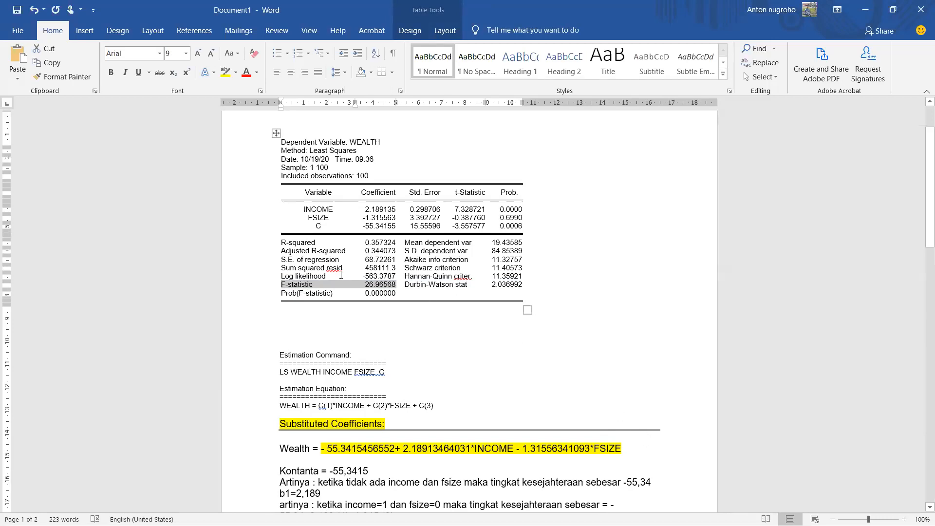
pyautogui.moveTo(366, 293); pyautogui.dragTo(392, 298)
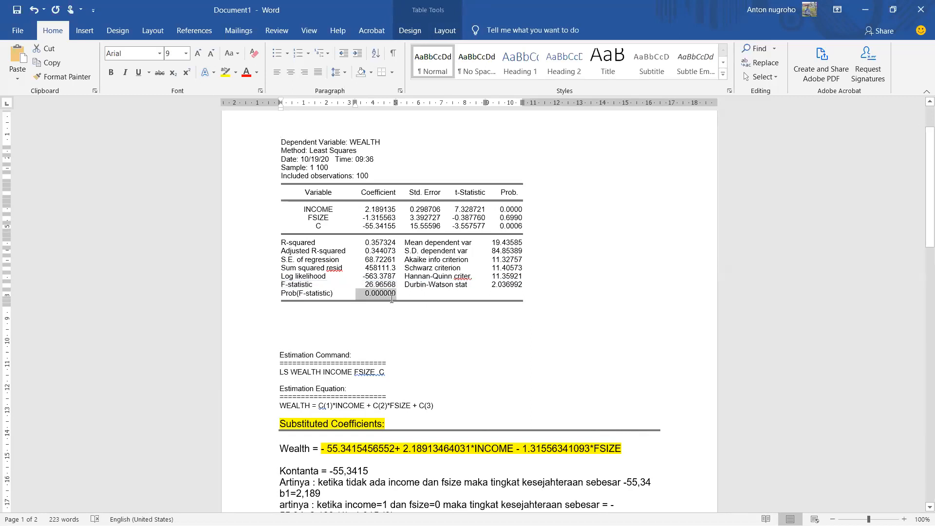
pyautogui.moveTo(283, 293); pyautogui.dragTo(382, 296)
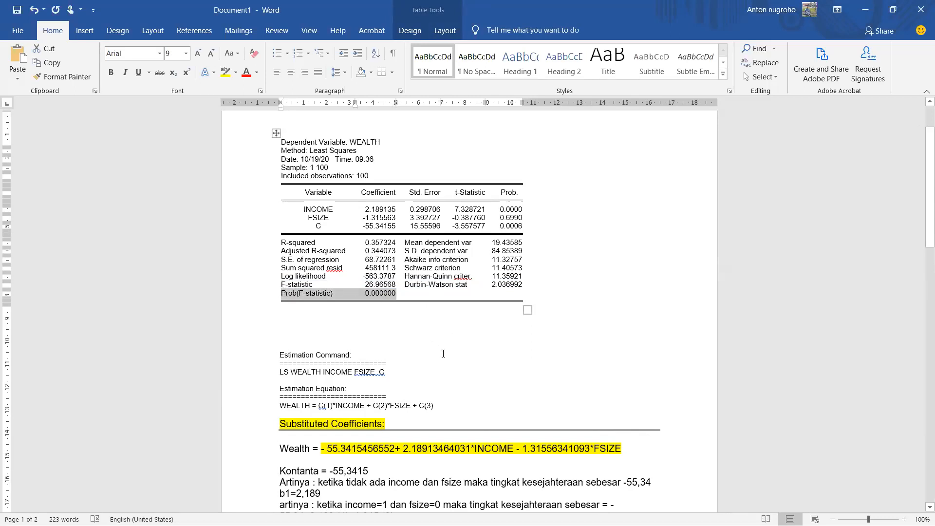
# Step: Copy the H0 and H1 statements of the income test below the "UJI PENGARUH SIMULTAN (UJI F)" heading
pyautogui.scroll(-4, 442, 353)
pyautogui.scroll(-20, 455, 358)
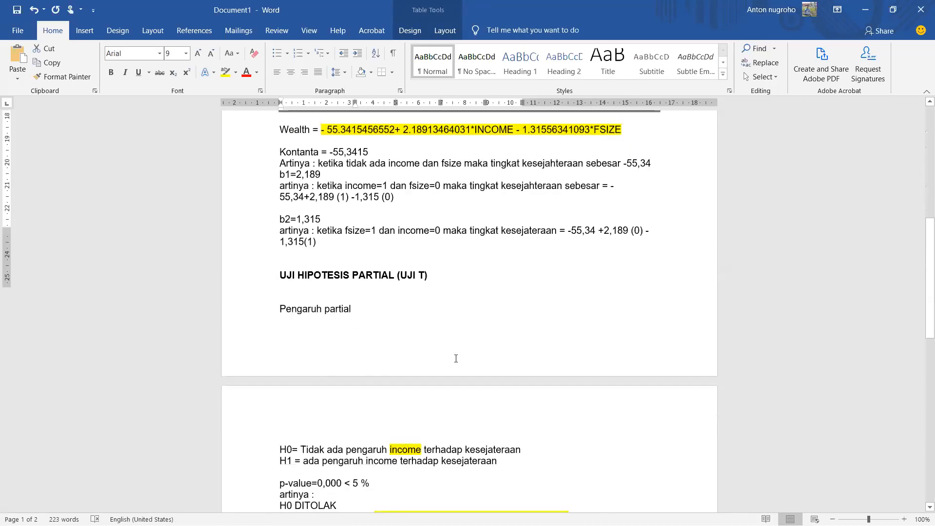
pyautogui.click(370, 314)
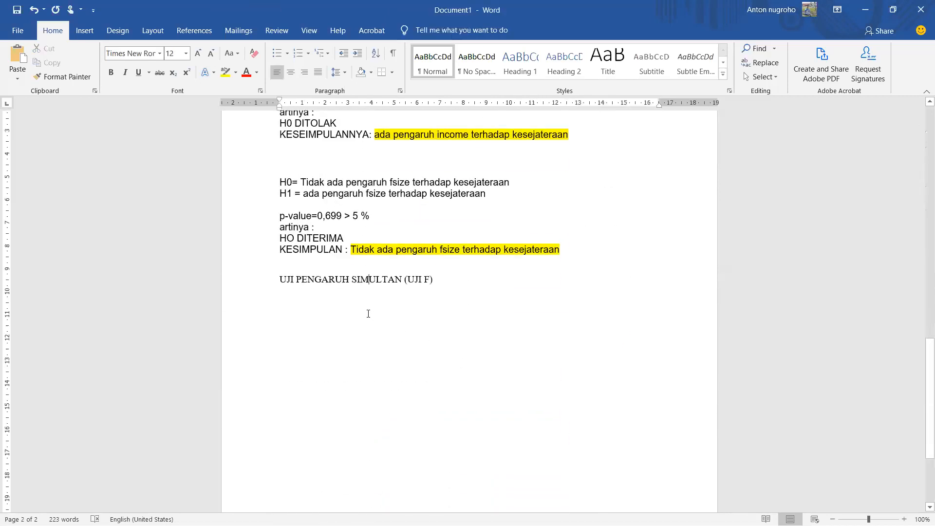
pyautogui.scroll(6, 373, 292)
pyautogui.moveTo(248, 247); pyautogui.dragTo(255, 262)
pyautogui.hotkey('ctrl', 'c')
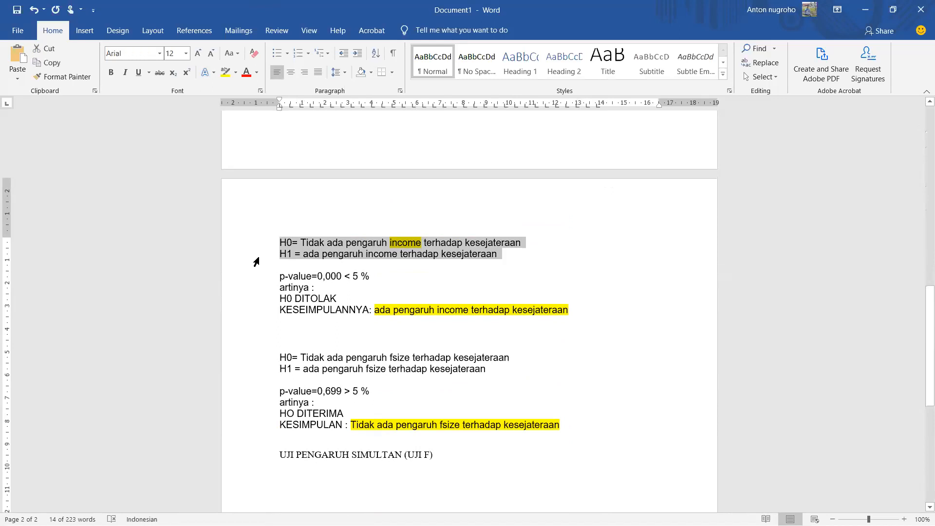
pyautogui.scroll(-3, 336, 429)
pyautogui.click(306, 397)
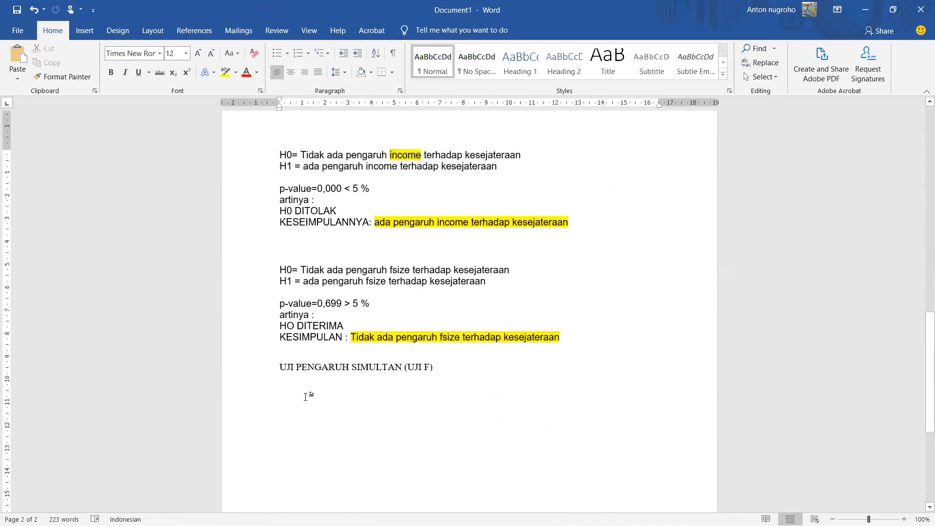
pyautogui.press('Down')
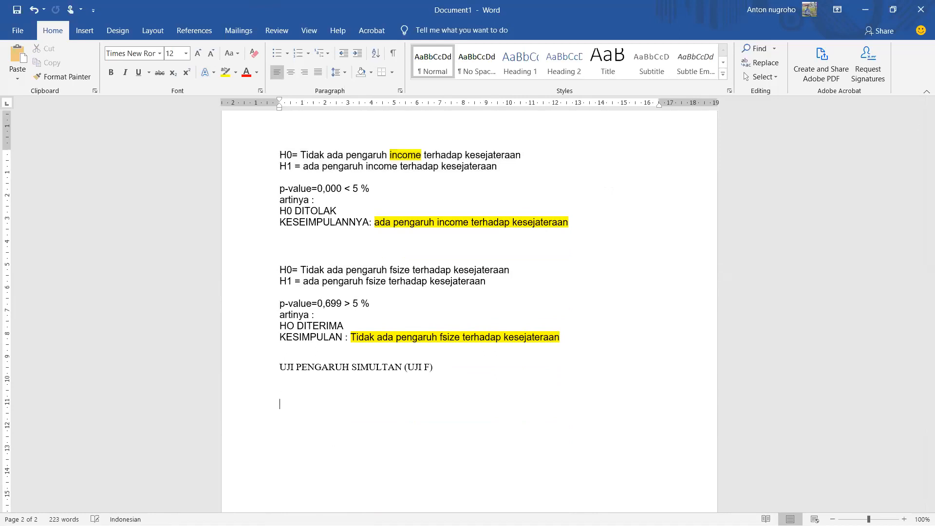
pyautogui.hotkey('ctrl', 'v')
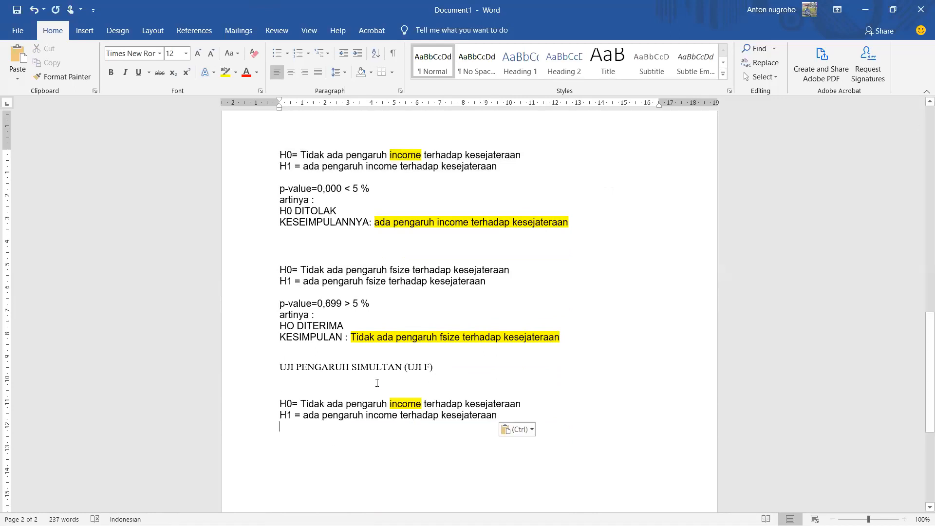
# Step: Insert "dan fsize" after "income" in both the H0 and H1 statements of the simultaneous test
pyautogui.click(426, 404)
pyautogui.write('dan ')
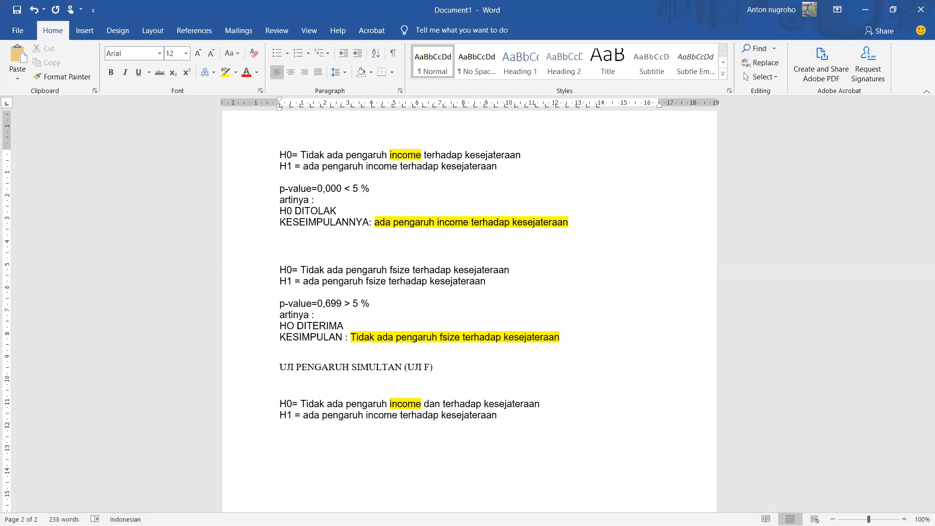
pyautogui.write('fsize')
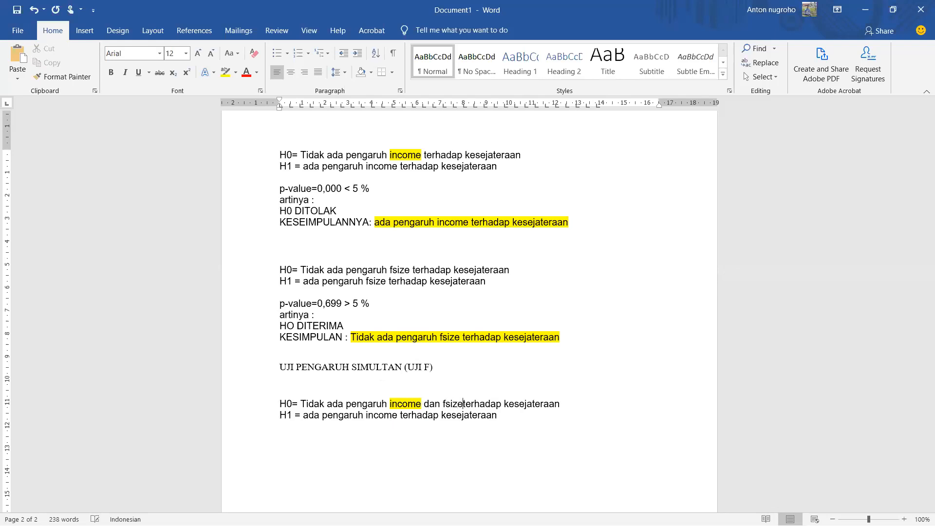
pyautogui.click(400, 415)
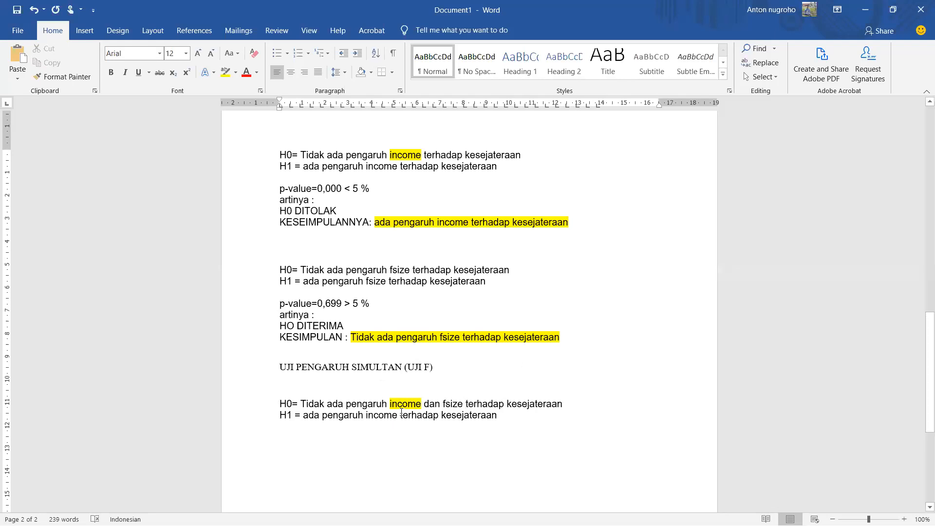
pyautogui.write('dan f')
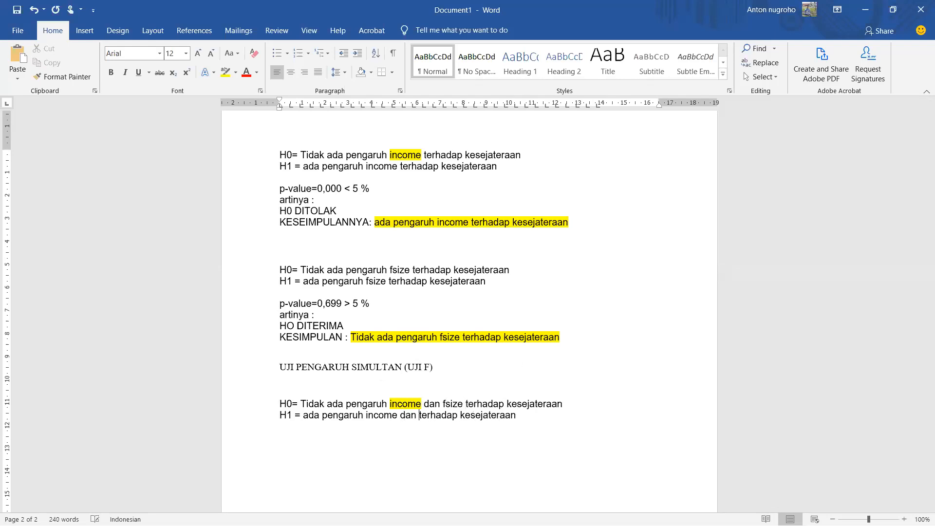
pyautogui.write('size')
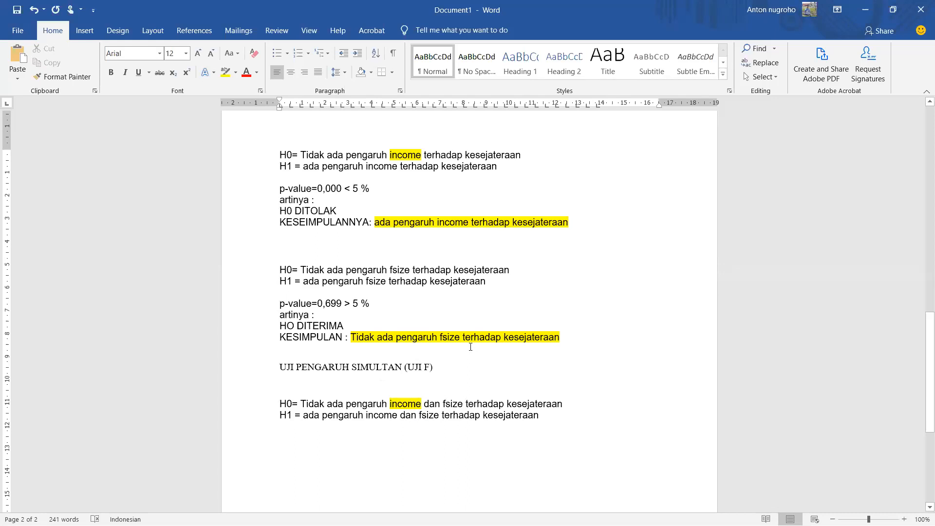
# Step: Before "terhadap" in the simultaneous test, insert "secara bersama sama" in H0 and "secara bersama-sama" in H1
pyautogui.click(466, 403)
pyautogui.write('secara bersa')
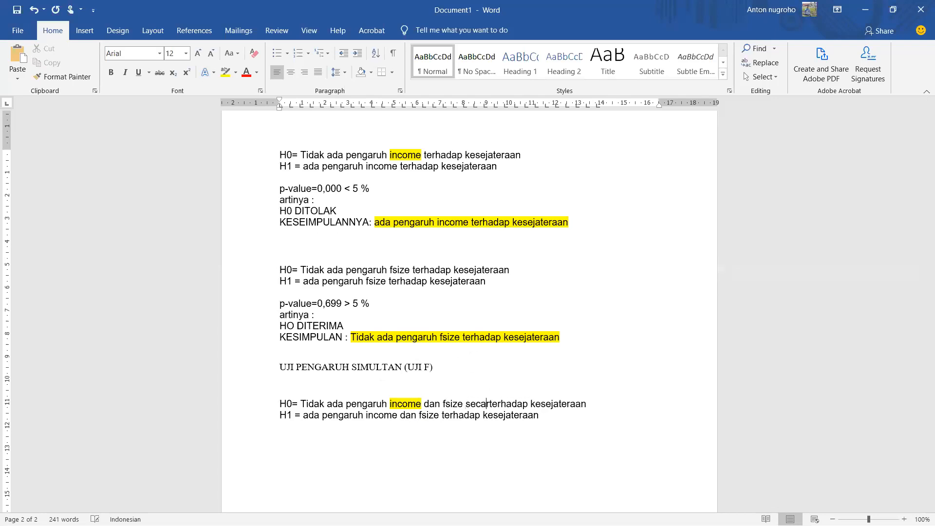
pyautogui.write('ma sama')
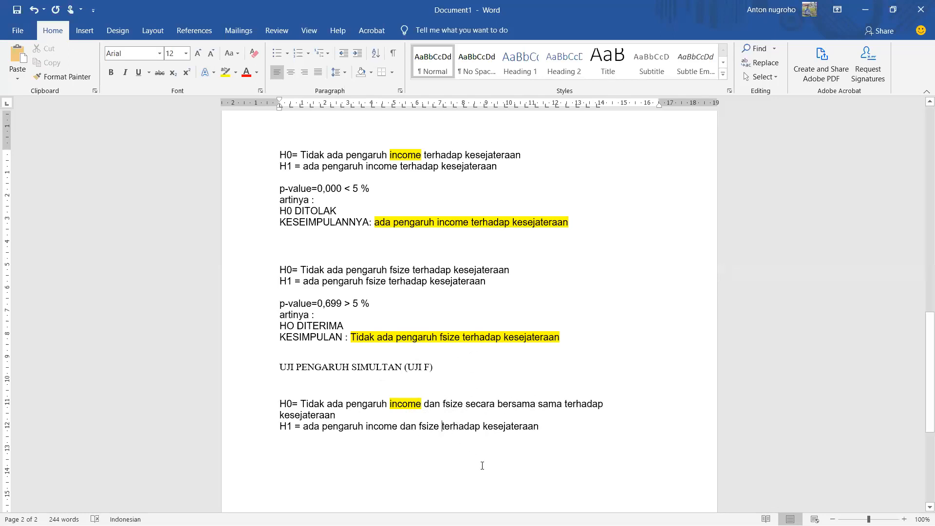
pyautogui.write(' secara ber')
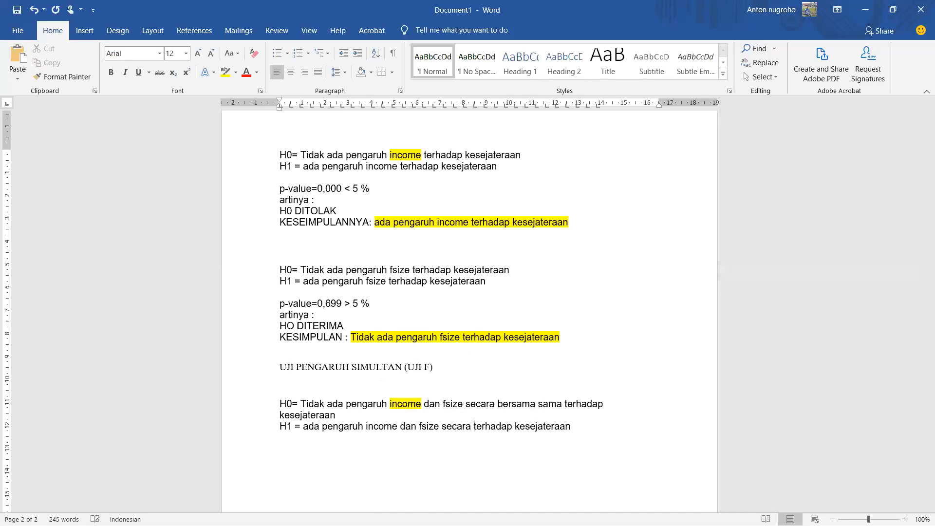
pyautogui.write('sama-sama')
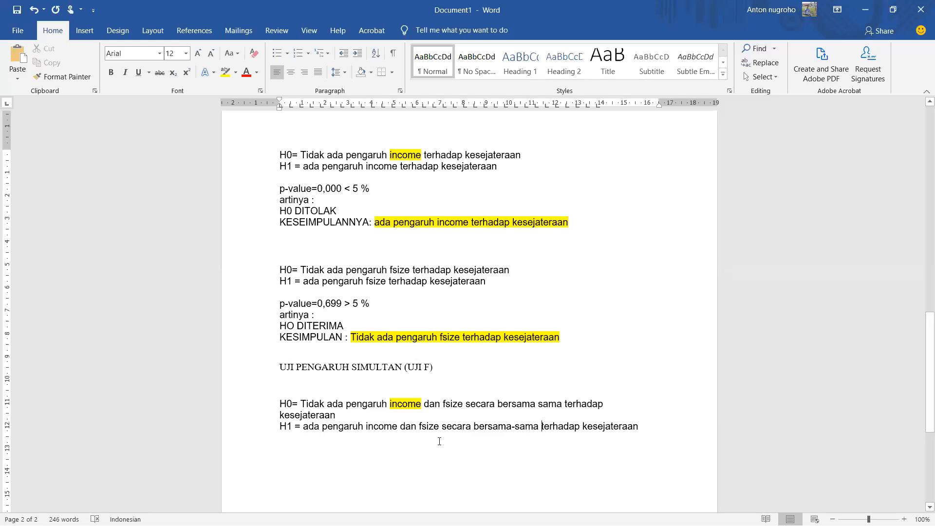
# Step: Separate the simultaneous test's H0 and H1 with a blank line and place the cursor below H1
pyautogui.click(388, 415)
pyautogui.press('Return')
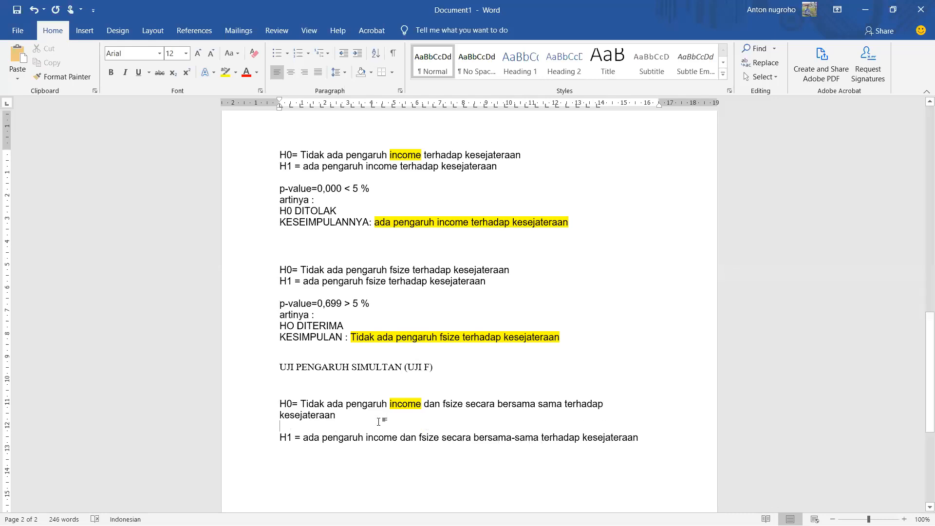
pyautogui.scroll(-1, 378, 423)
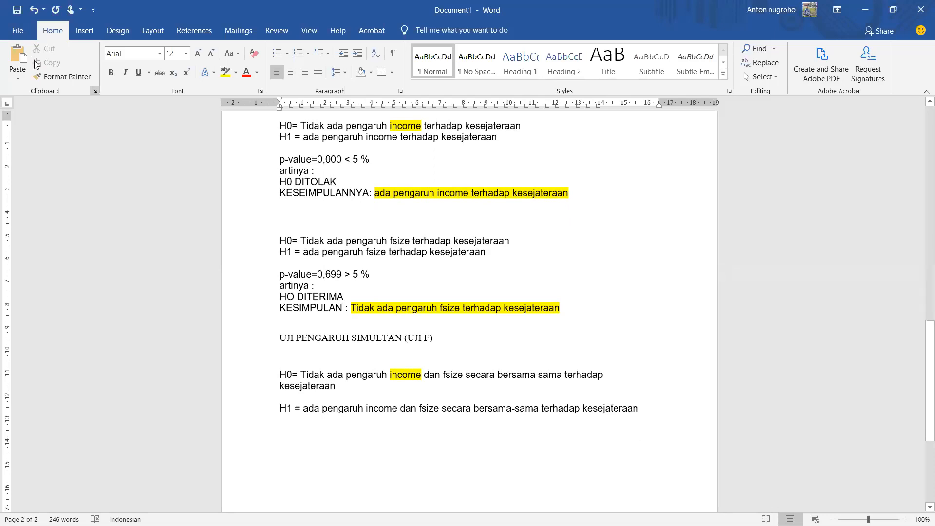
pyautogui.click(322, 434)
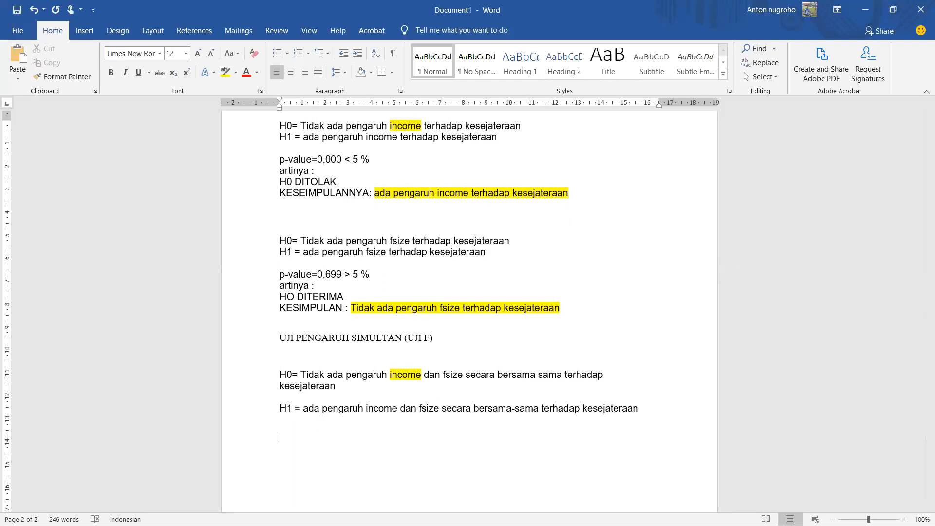
# Step: Below the simultaneous test's H1, write "p-value= 0,000", taking the value from Prob(F-statistic) in the regression output table
pyautogui.write('p-value=')
pyautogui.hotkey('alt', 'Tab')
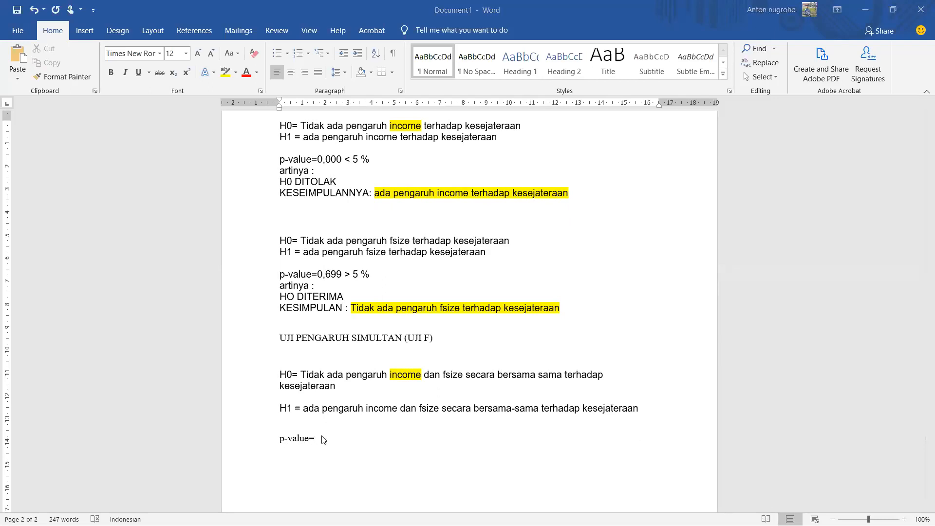
pyautogui.scroll(12, 323, 440)
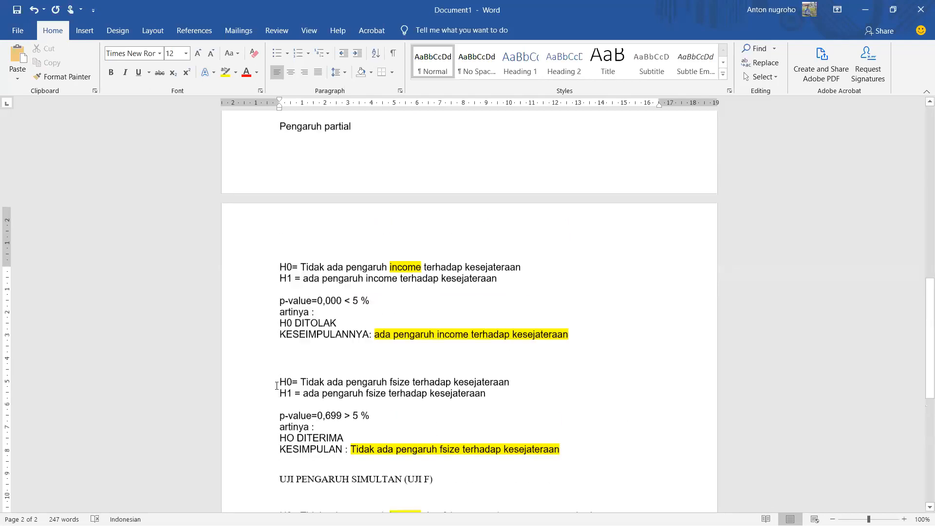
pyautogui.scroll(2, 436, 269)
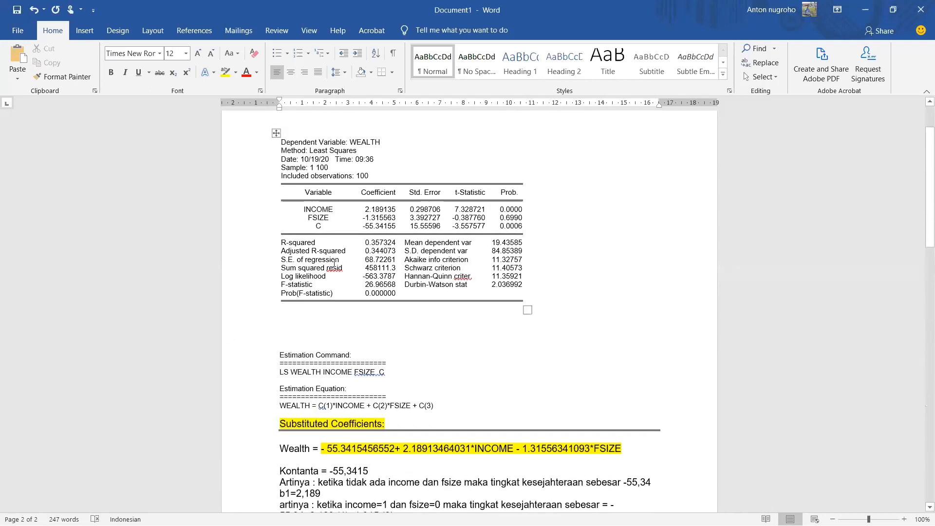
pyautogui.moveTo(290, 293); pyautogui.dragTo(384, 297)
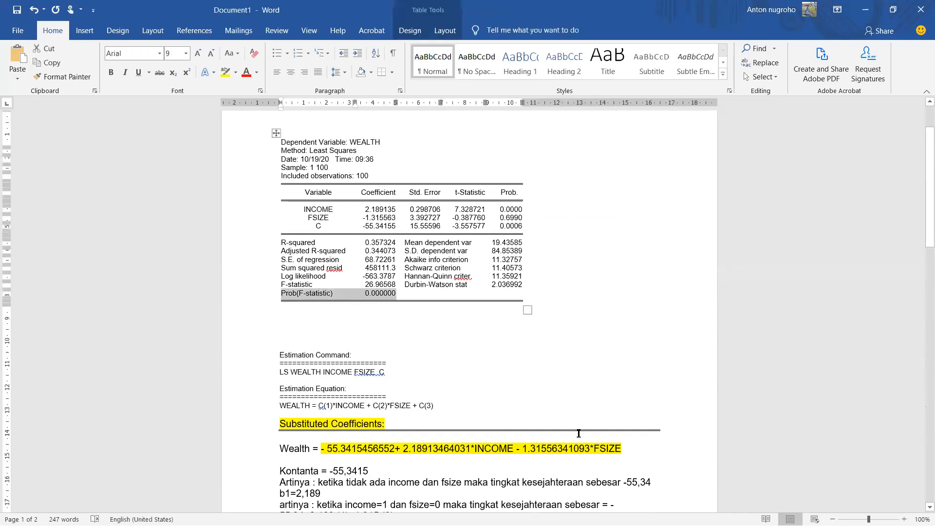
pyautogui.scroll(-8, 585, 439)
pyautogui.scroll(-7, 586, 439)
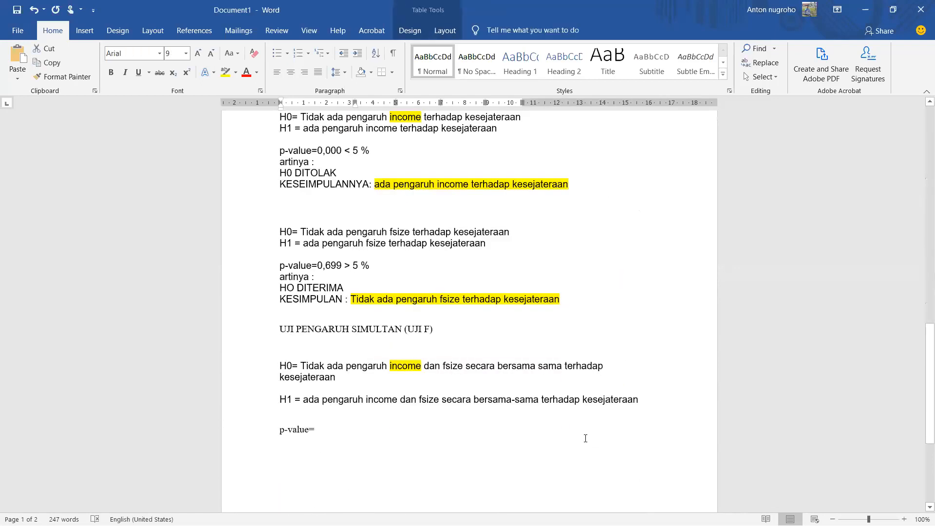
pyautogui.click(378, 349)
pyautogui.write('0,000')
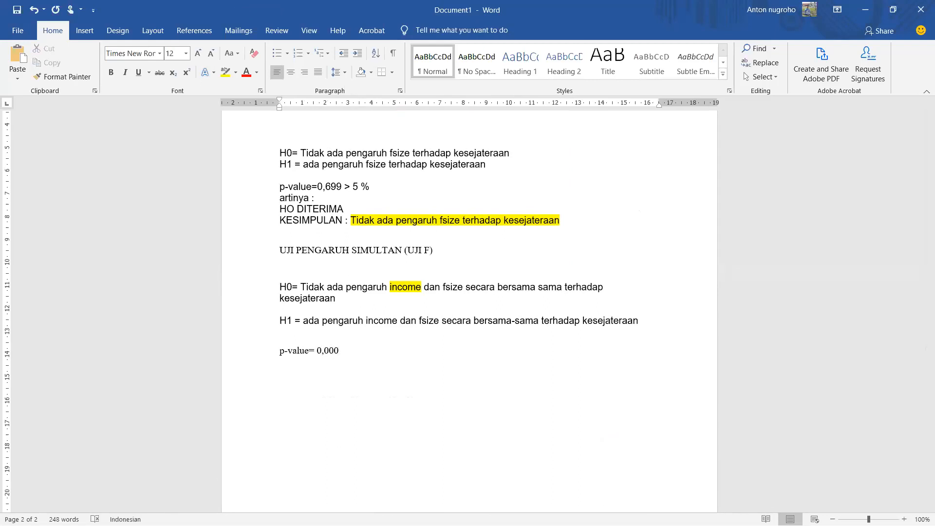
pyautogui.write('artinya')
pyautogui.write(' =')
pyautogui.write(' H')
# Step: Add the lines "artinya =" and "H0 DITOLAK" below the simultaneous test's p-value
pyautogui.press('BackSpace')
pyautogui.write('H0')
pyautogui.write(' DITE')
pyautogui.press('BackSpace')
pyautogui.write('OLAK')
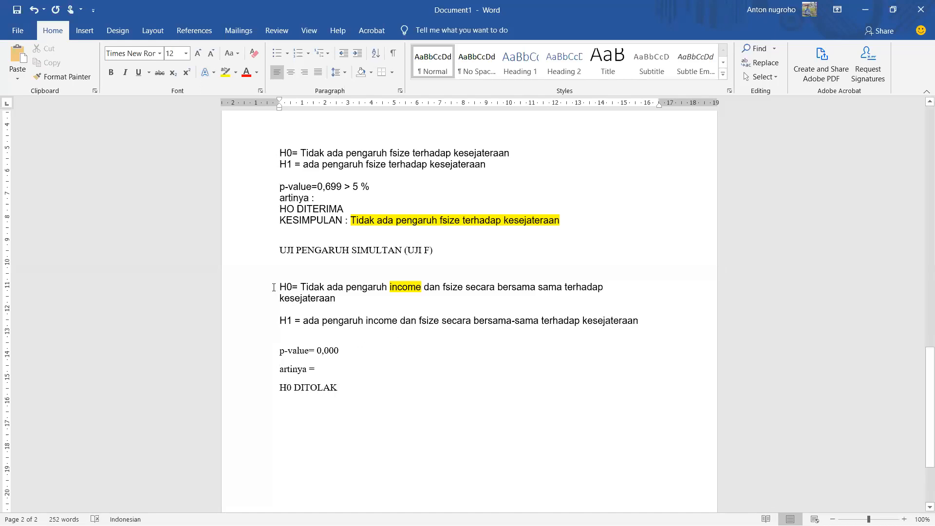
# Step: Complete the simultaneous test's p-value line with the comparison "< 5 %"
pyautogui.moveTo(273, 287); pyautogui.dragTo(327, 296)
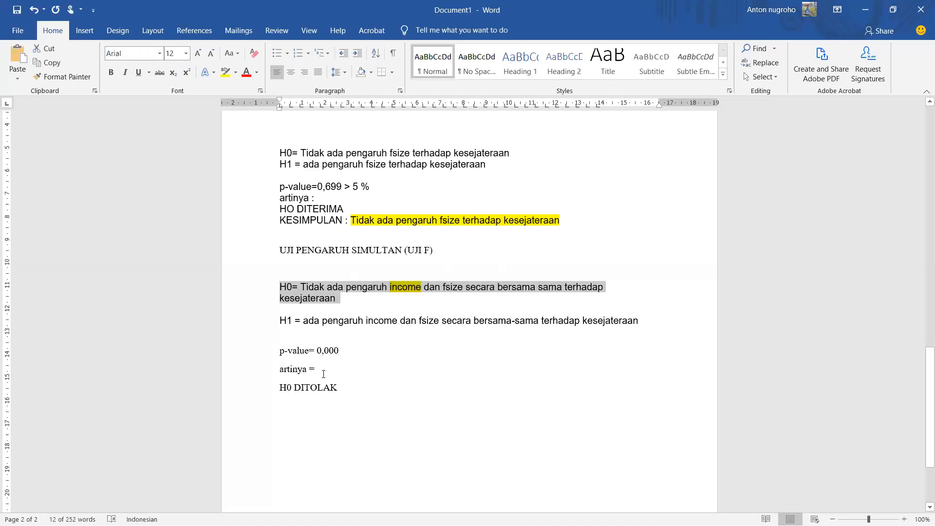
pyautogui.click(356, 359)
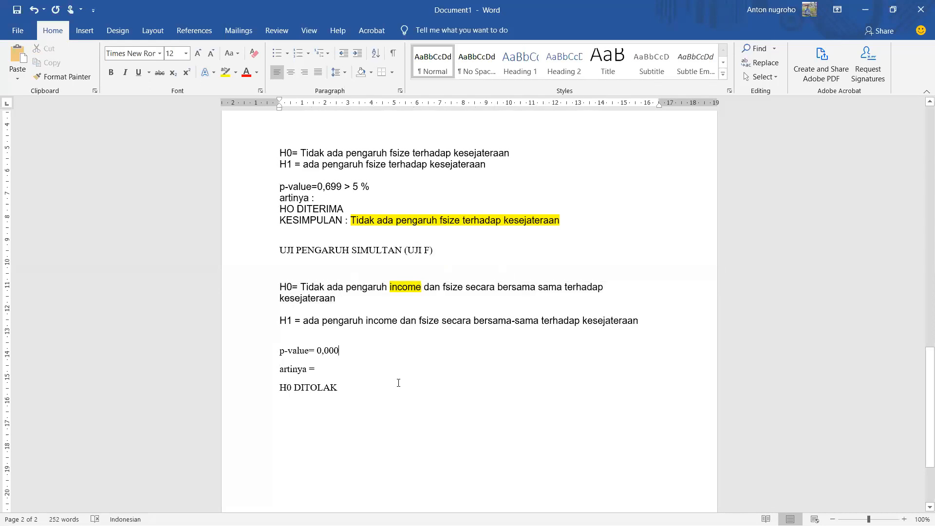
pyautogui.write('< 5')
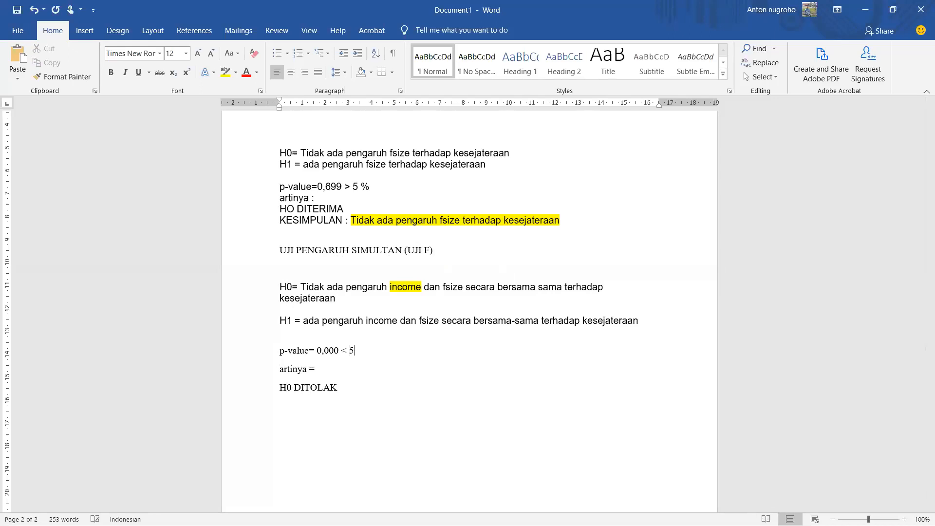
pyautogui.write(' %')
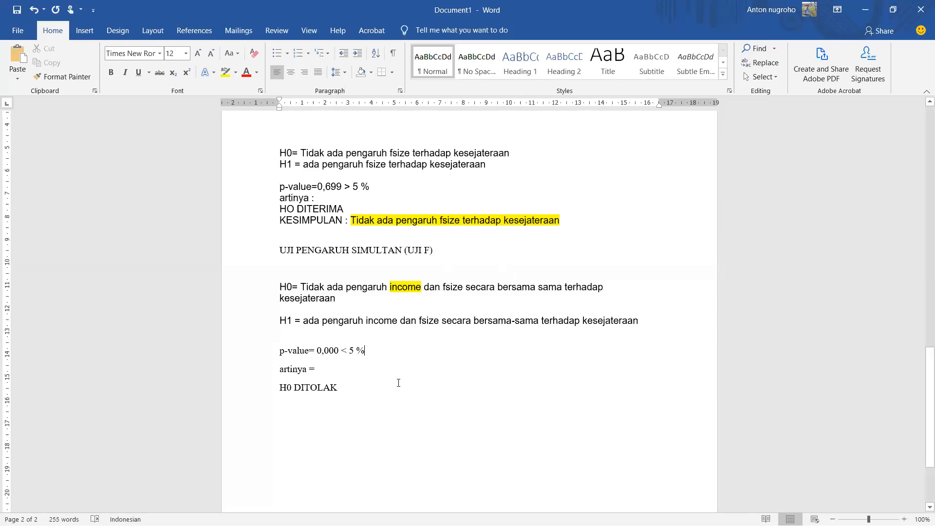
# Step: Examine Prob(F-statistic) in the regression output table and compare it with the p-value written for the simultaneous test
pyautogui.scroll(20, 398, 382)
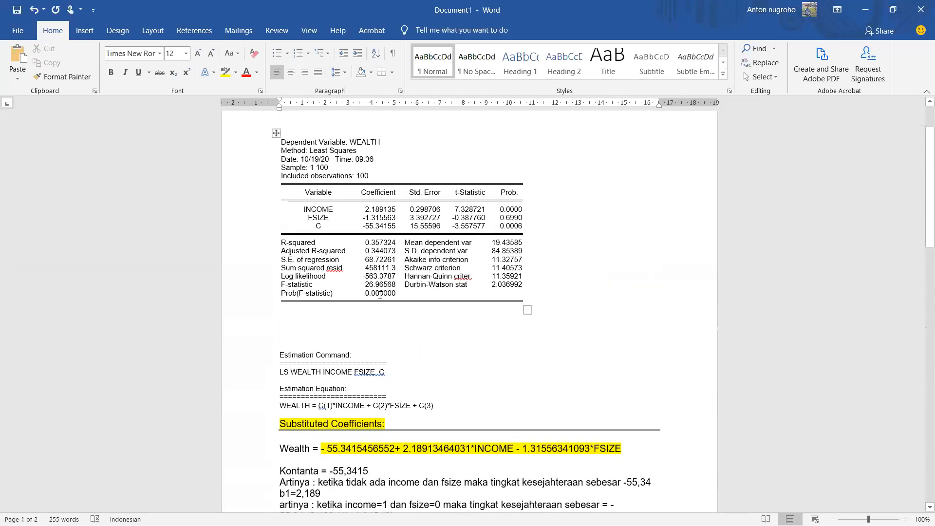
pyautogui.click(429, 305)
pyautogui.scroll(-10, 429, 306)
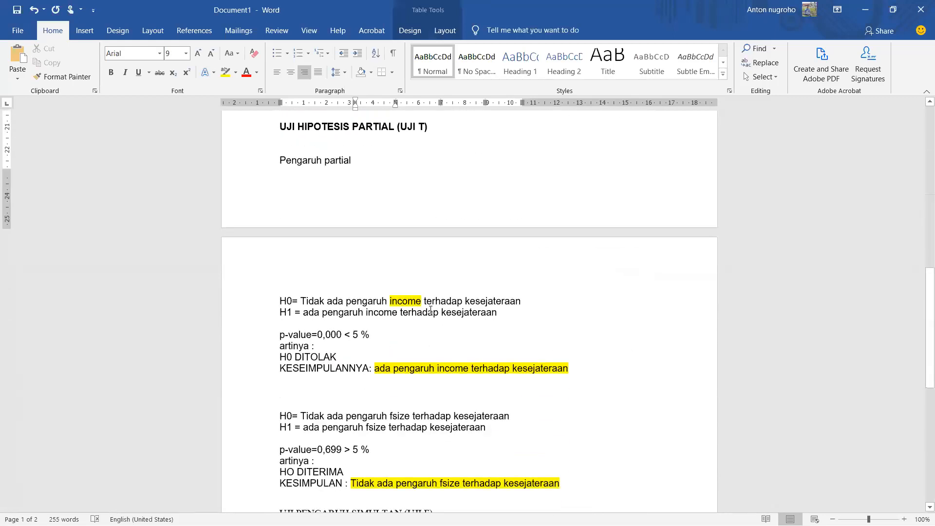
pyautogui.scroll(-3, 431, 310)
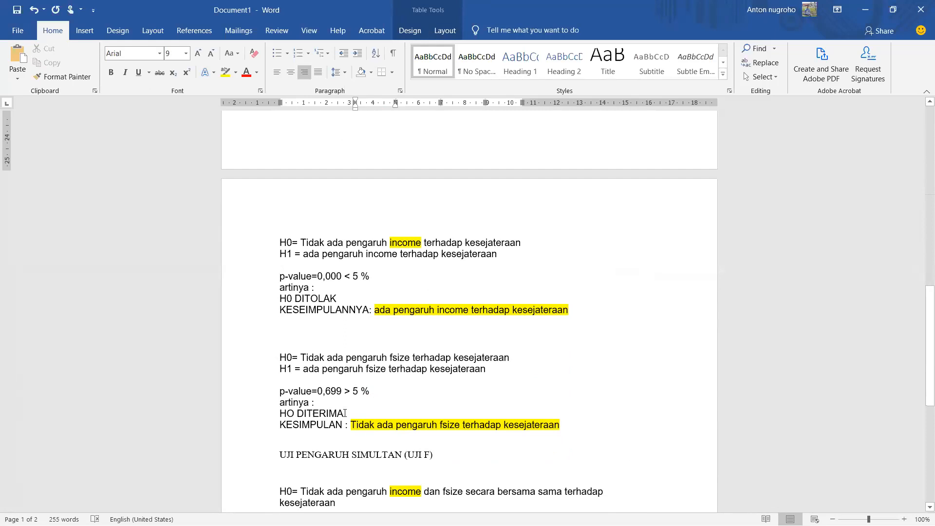
pyautogui.scroll(-1, 344, 413)
pyautogui.scroll(15, 511, 296)
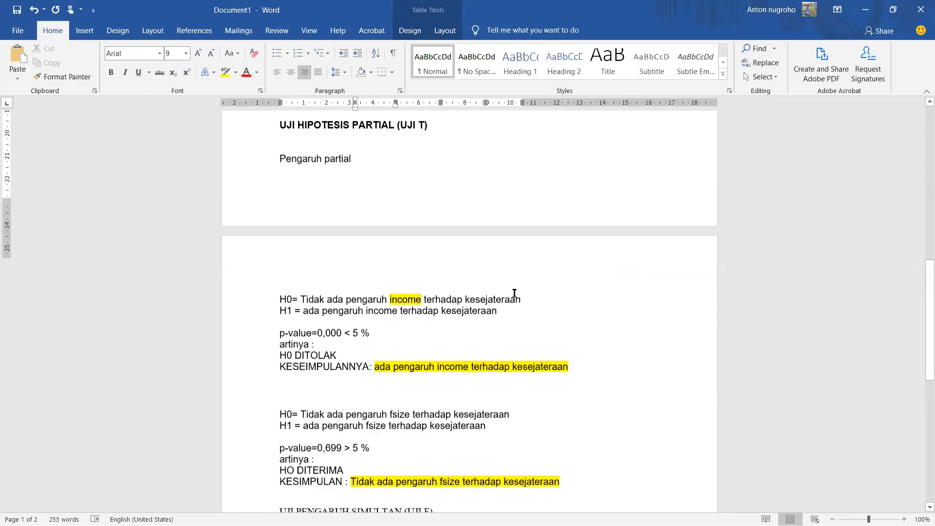
pyautogui.scroll(8, 560, 236)
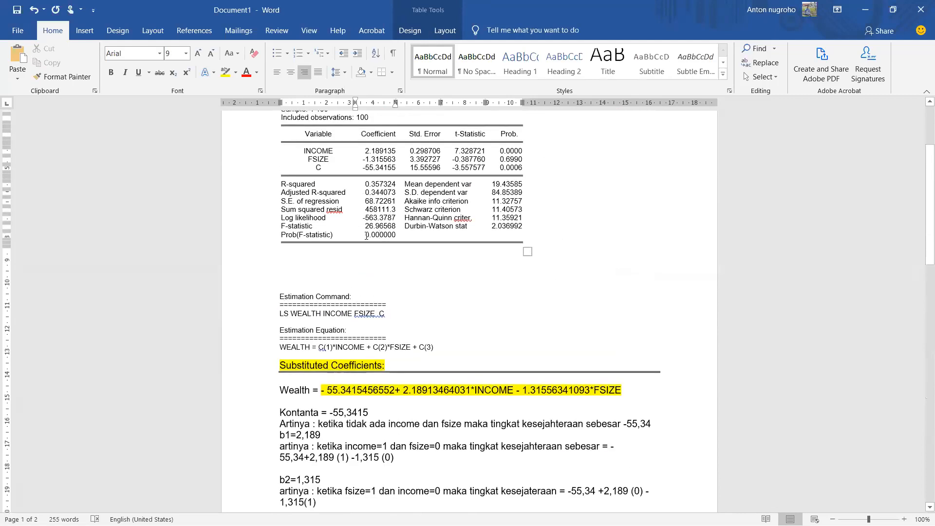
pyautogui.moveTo(367, 235); pyautogui.dragTo(405, 235)
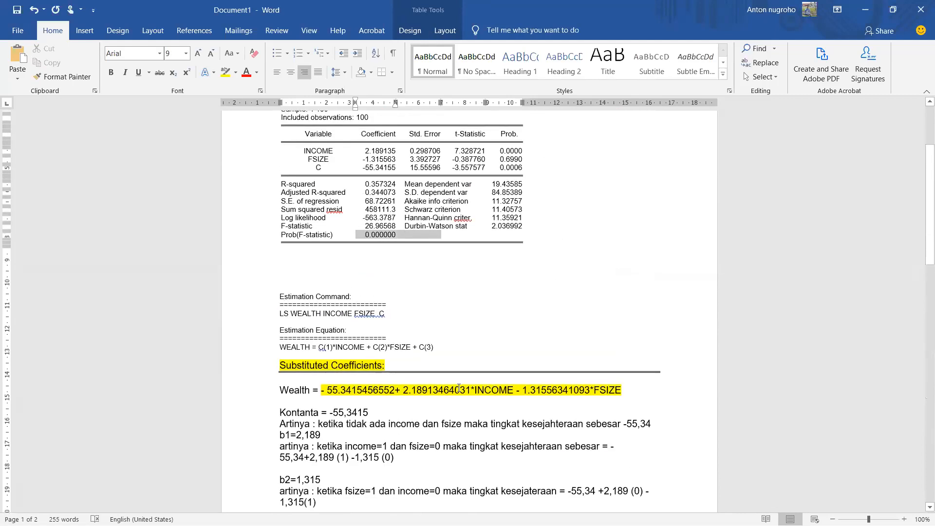
pyautogui.scroll(-20, 441, 387)
pyautogui.scroll(-13, 441, 387)
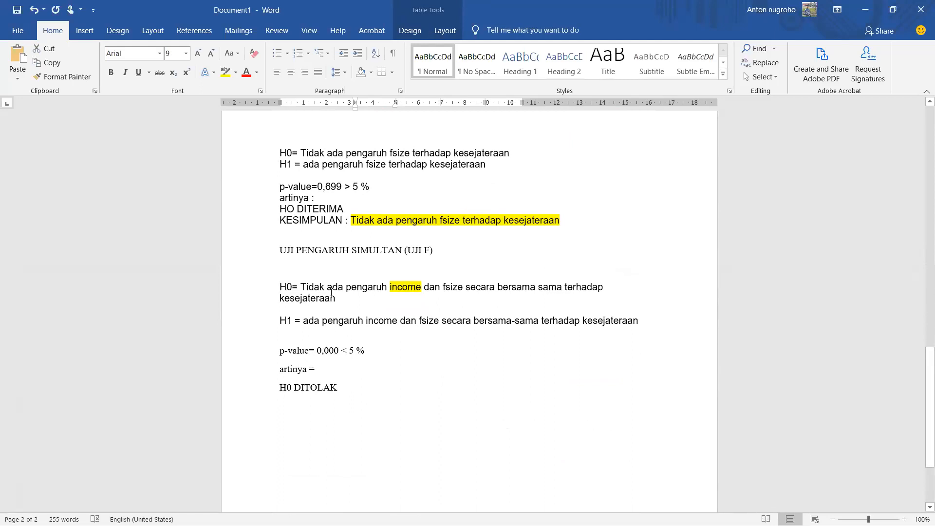
# Step: Below "H0 DITOLAK", add a line reading "Artinya :" followed by a copy of the simultaneous test's H1 statement
pyautogui.moveTo(302, 321); pyautogui.dragTo(389, 339)
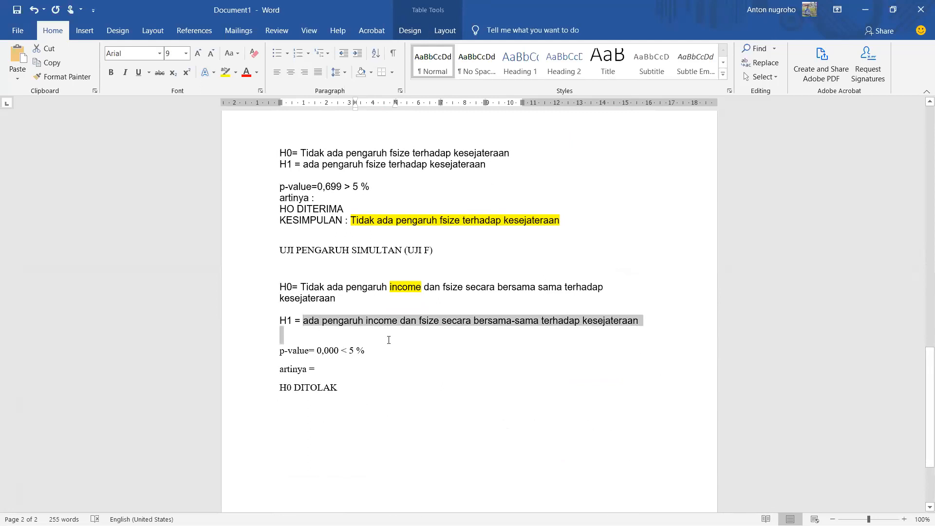
pyautogui.moveTo(628, 326); pyautogui.dragTo(632, 325)
pyautogui.hotkey('ctrl', 'c')
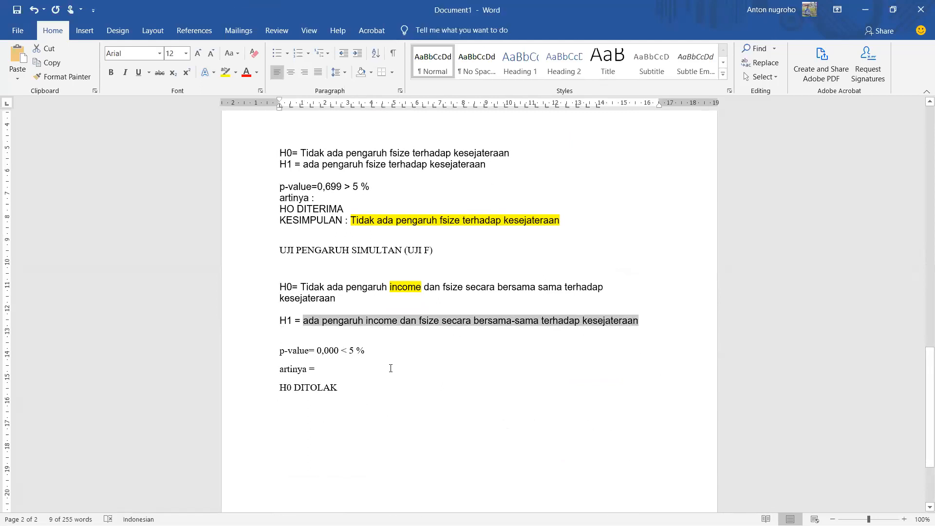
pyautogui.click(370, 387)
pyautogui.press('Return')
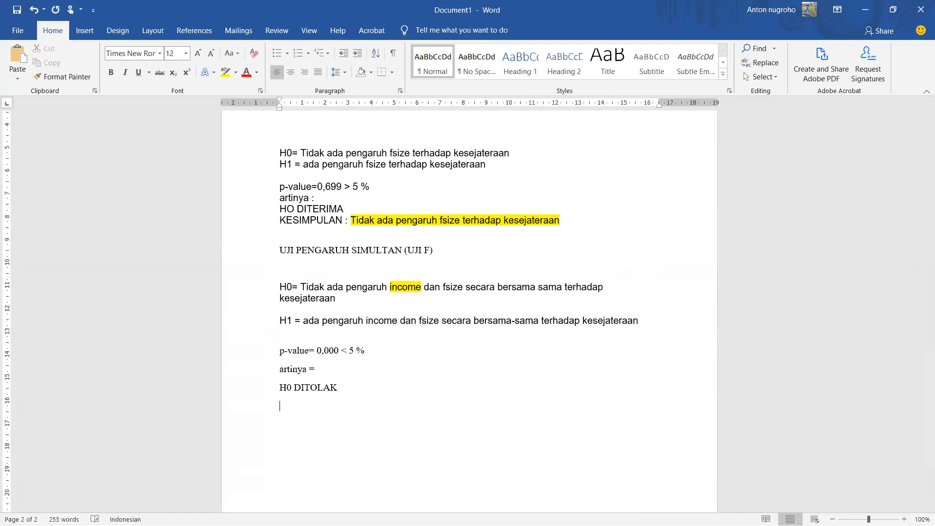
pyautogui.write('artinya :')
pyautogui.hotkey('ctrl', 'v')
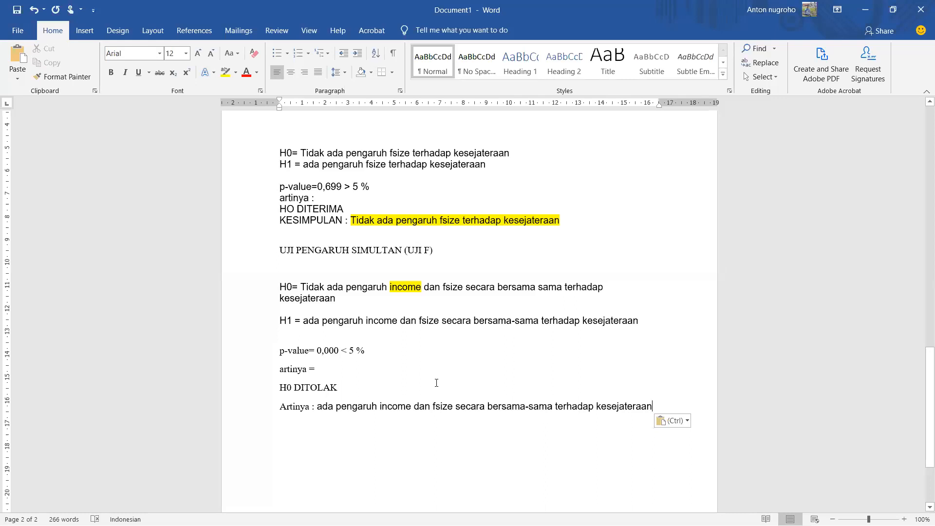
pyautogui.scroll(10, 407, 305)
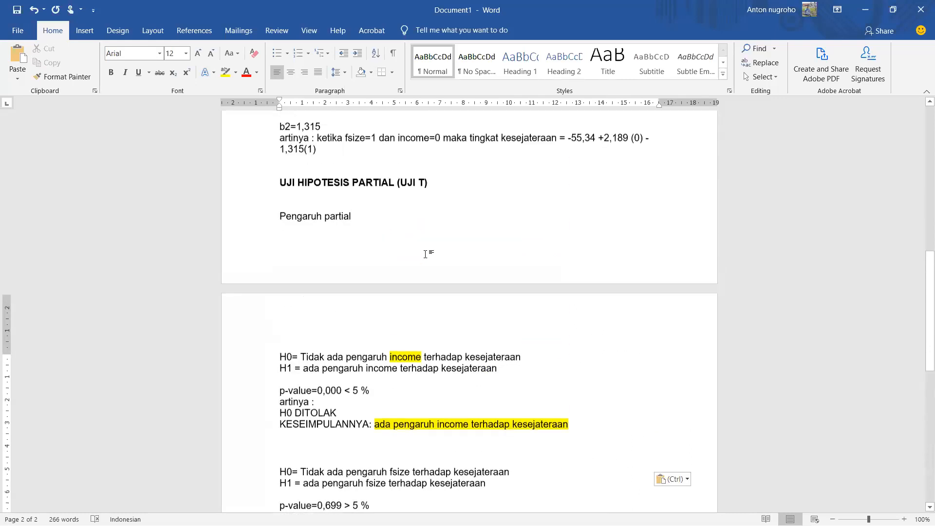
pyautogui.scroll(-5, 430, 223)
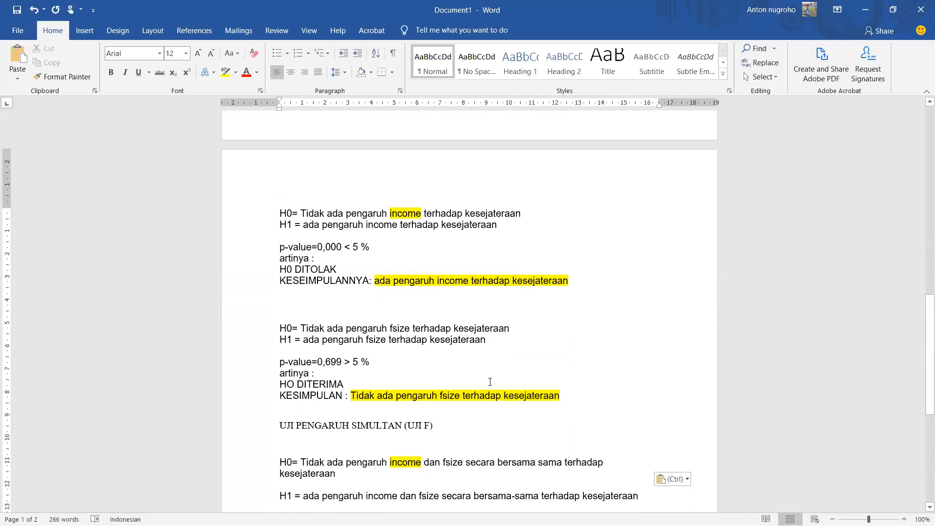
pyautogui.scroll(-1, 572, 403)
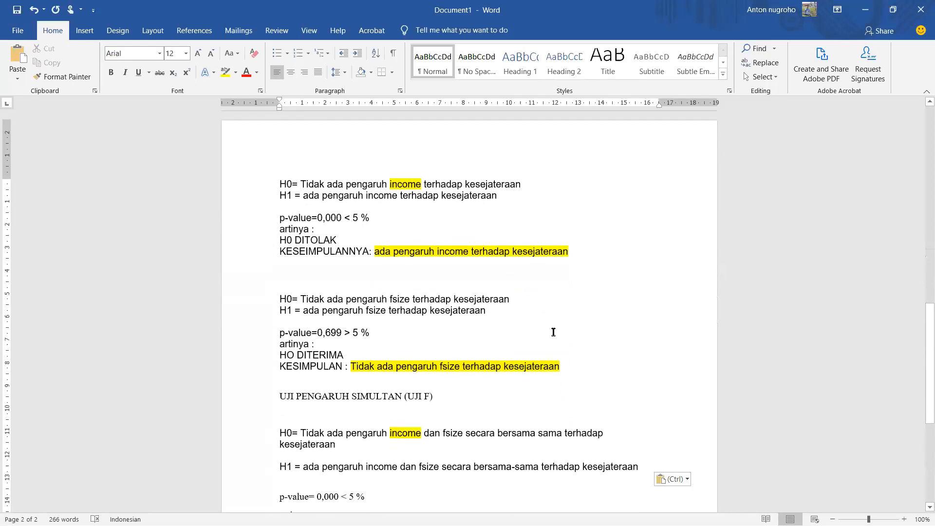
pyautogui.scroll(-2, 553, 329)
pyautogui.scroll(-2, 536, 357)
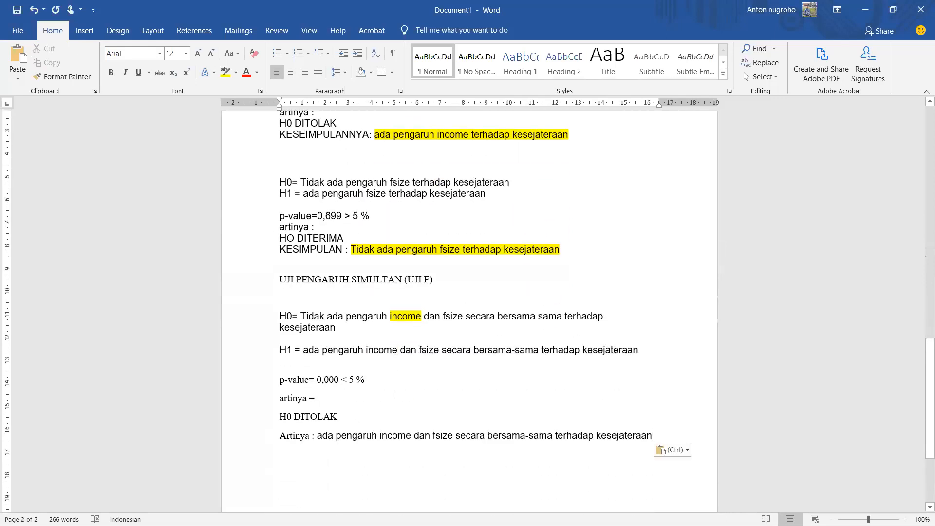
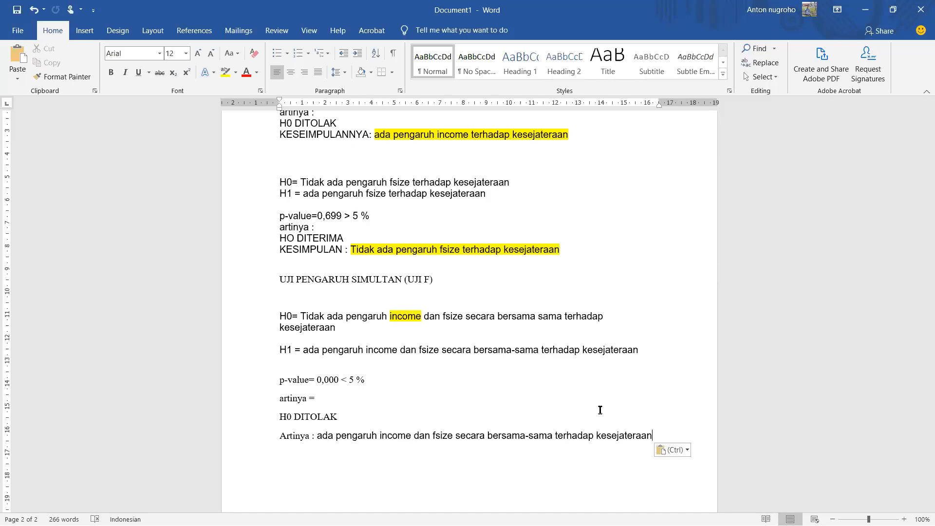
# Step: Highlight the three Prob. values for INCOME, FSIZE and C in yellow in the regression output table
pyautogui.scroll(20, 600, 409)
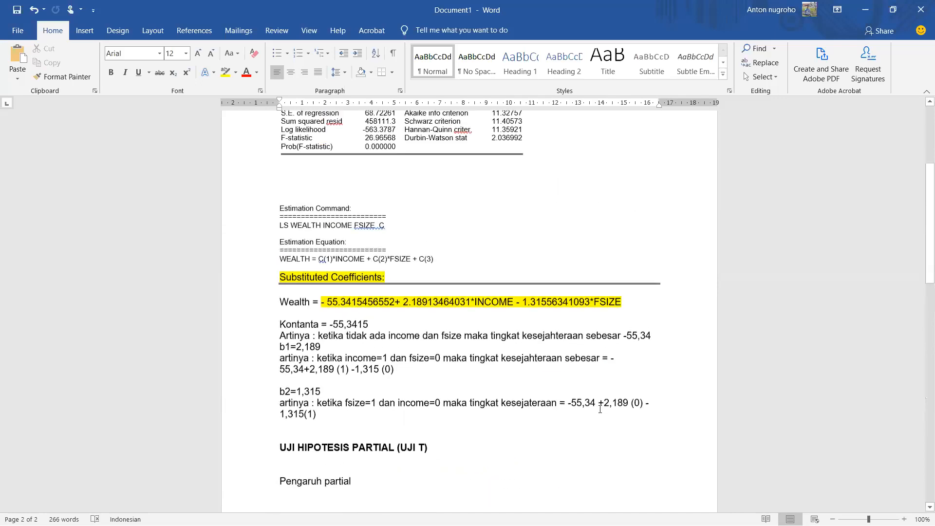
pyautogui.scroll(1, 600, 409)
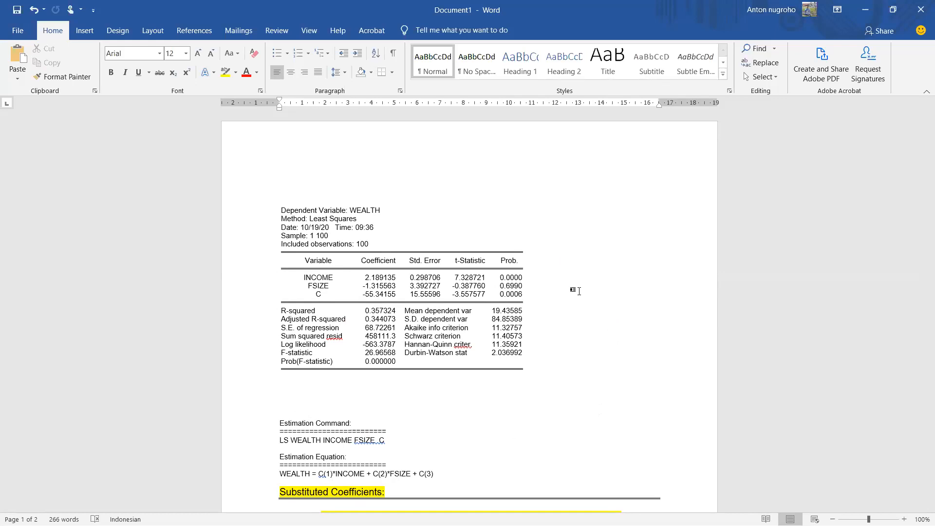
pyautogui.scroll(-5, 624, 286)
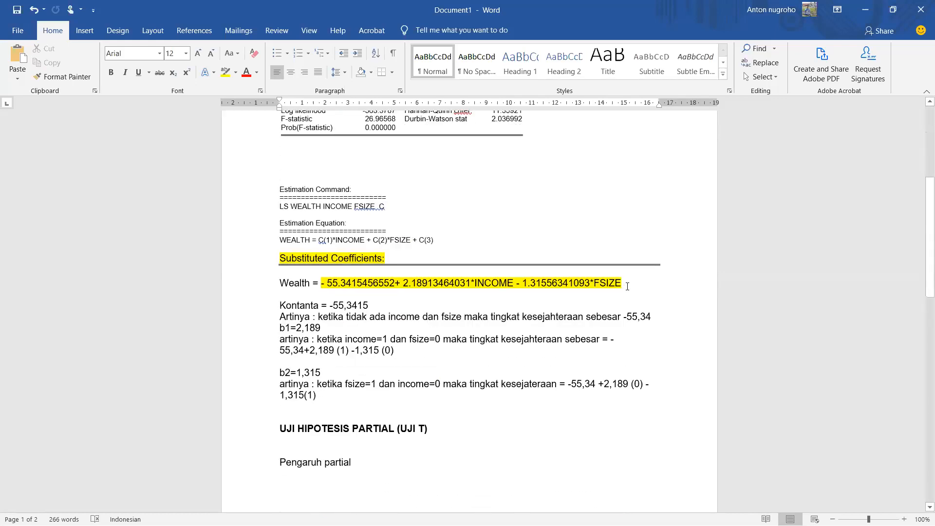
pyautogui.scroll(-8, 627, 287)
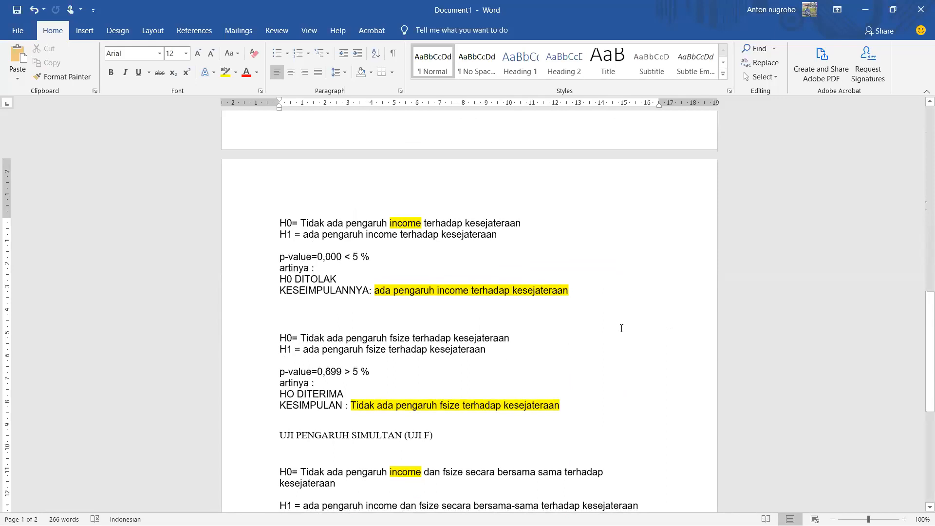
pyautogui.scroll(14, 622, 328)
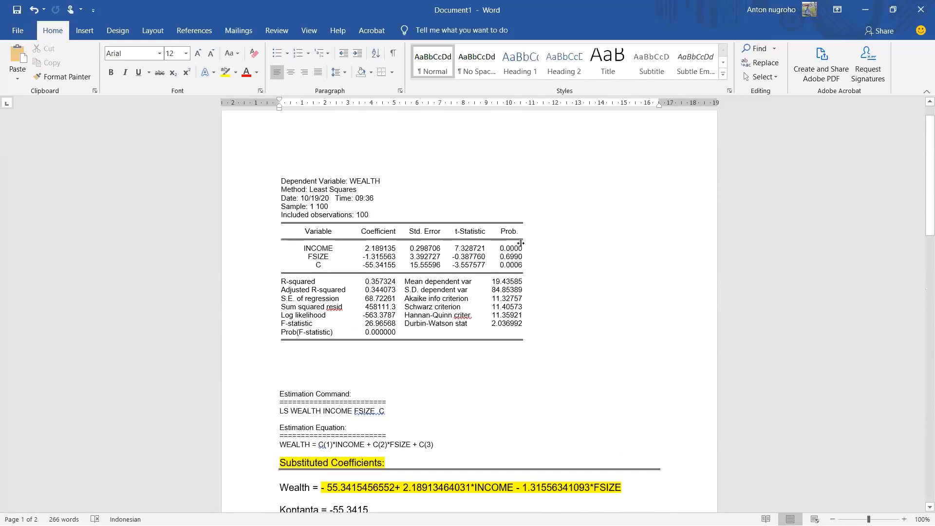
pyautogui.moveTo(511, 253); pyautogui.dragTo(515, 266)
pyautogui.click(226, 72)
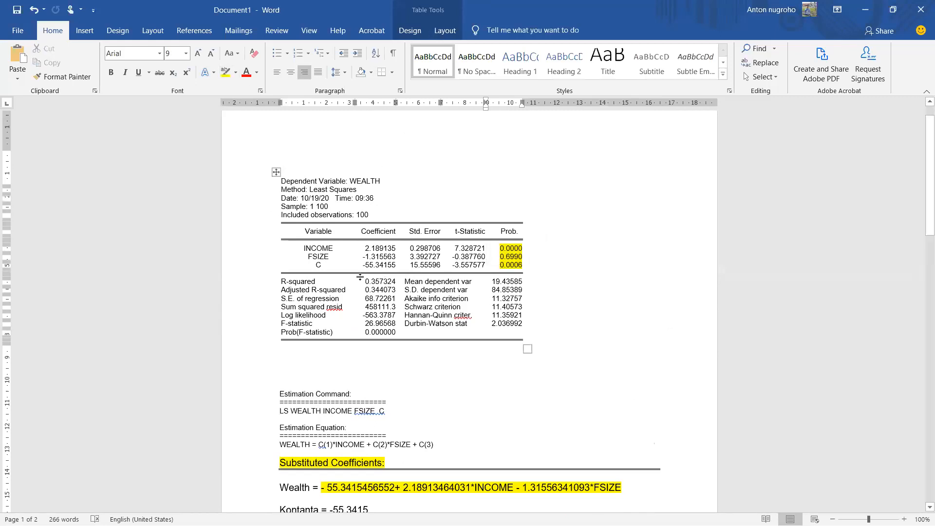
# Step: Highlight the values of R-squared, Adjusted R-squared, F-statistic and Prob(F-statistic) in yellow in the regression output table
pyautogui.moveTo(364, 279); pyautogui.dragTo(385, 287)
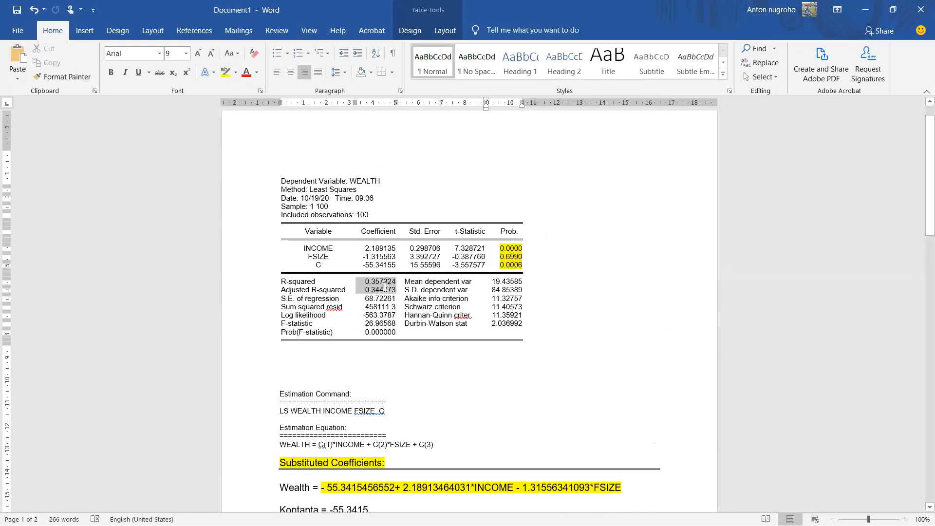
pyautogui.click(225, 72)
pyautogui.press('Right')
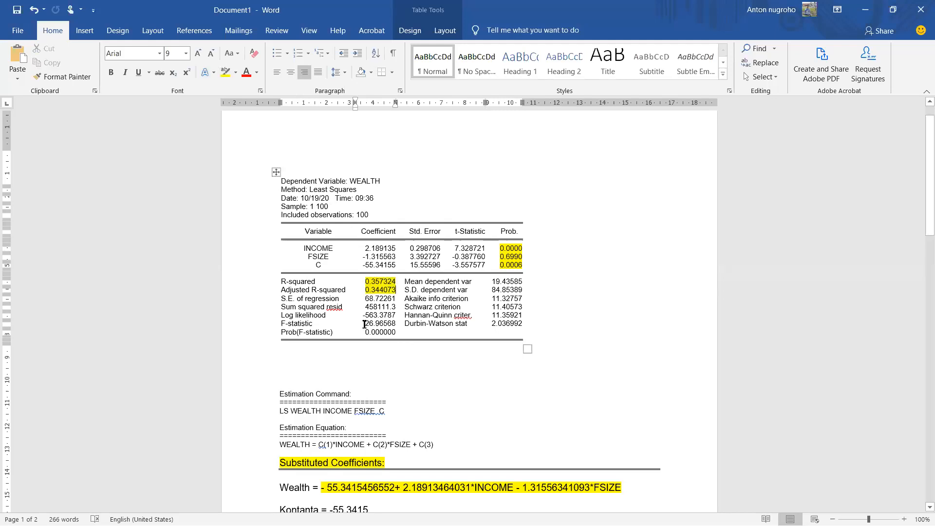
pyautogui.moveTo(364, 323); pyautogui.dragTo(378, 331)
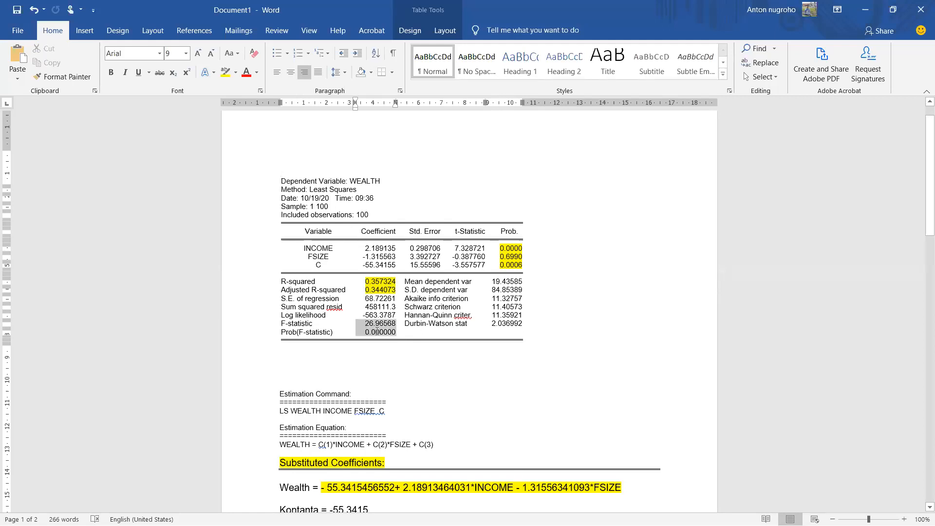
pyautogui.click(224, 72)
pyautogui.press('Right')
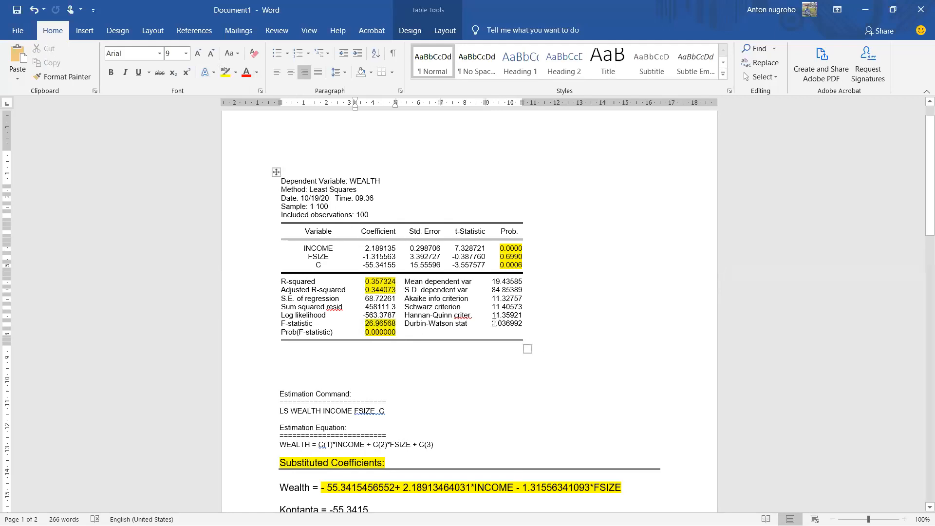
# Step: Highlight the Durbin-Watson stat value in yellow in the regression output table
pyautogui.moveTo(494, 323); pyautogui.dragTo(512, 323)
pyautogui.click(225, 72)
pyautogui.press('Right')
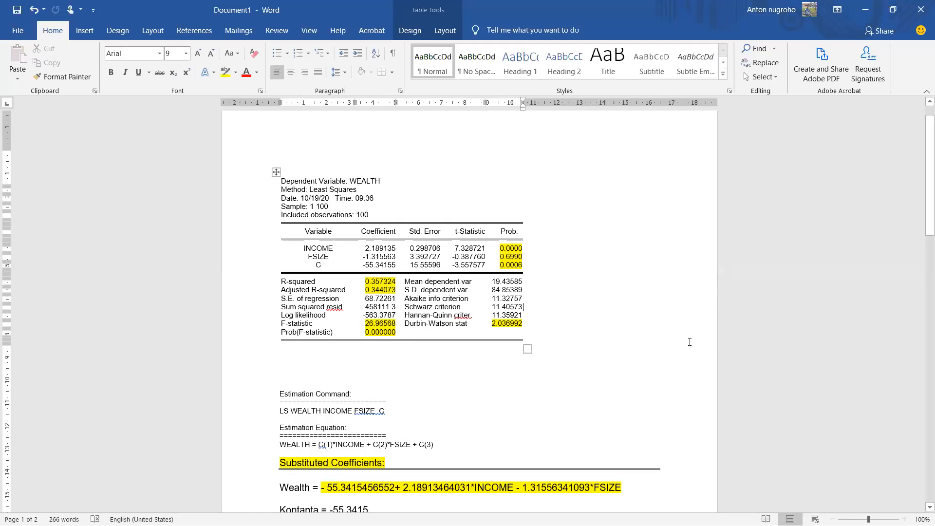
# Step: Below the simultaneous test's conclusion, leave a gap and add the heading "Koefisien dterminasi (goodness of fits)"
pyautogui.scroll(-15, 689, 341)
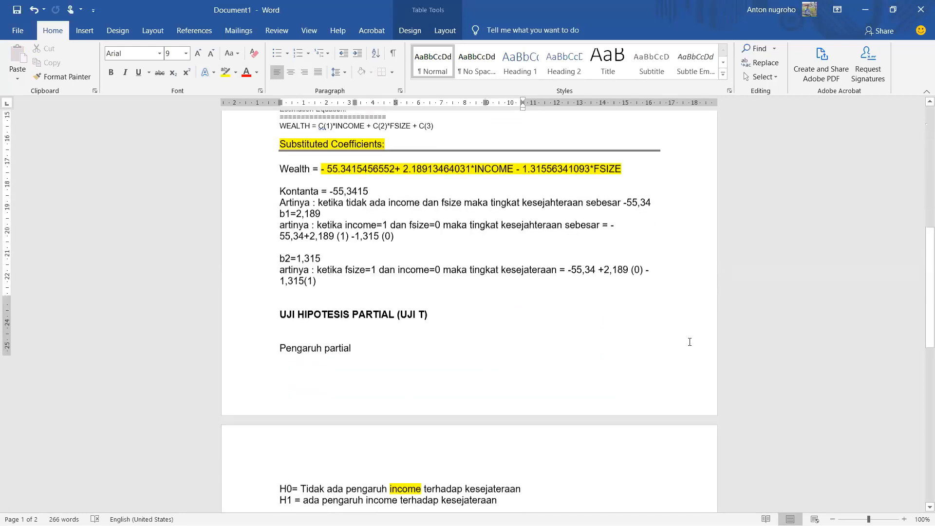
pyautogui.scroll(-2, 689, 341)
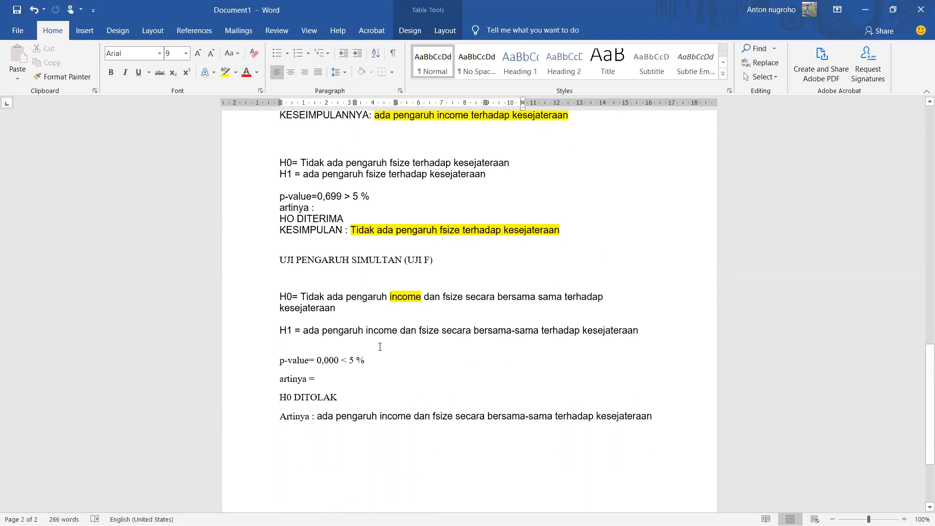
pyautogui.click(662, 421)
pyautogui.press('Return')
pyautogui.press('Return')
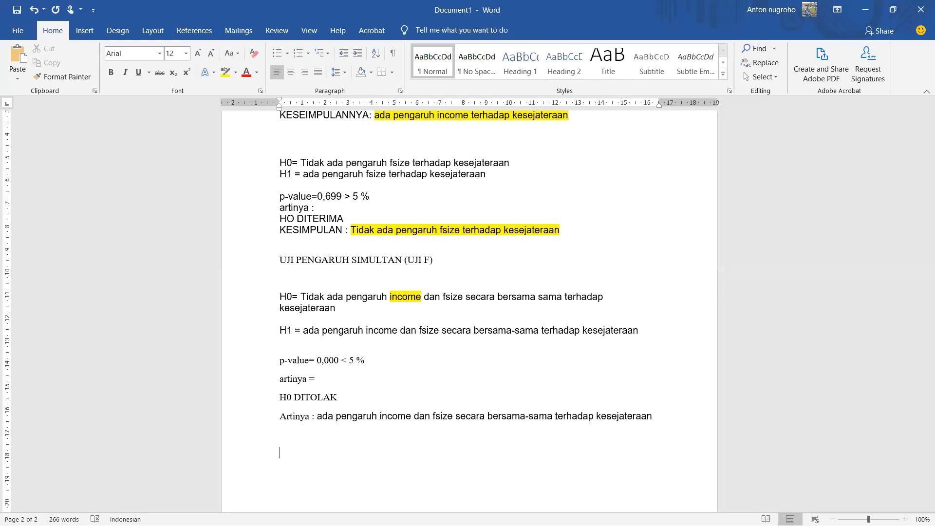
pyautogui.write('koefisien  dtermn')
pyautogui.press('BackSpace')
pyautogui.write('in')
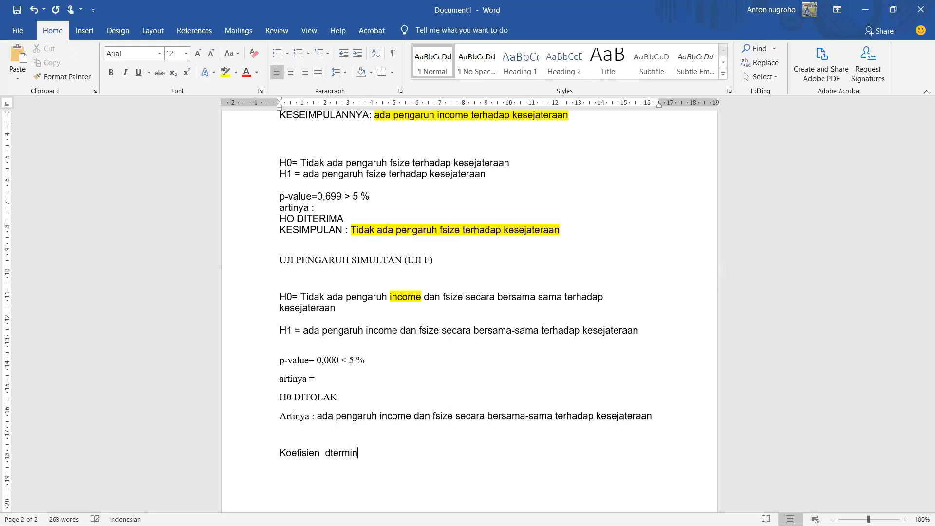
pyautogui.write('asi (goodness of fit')
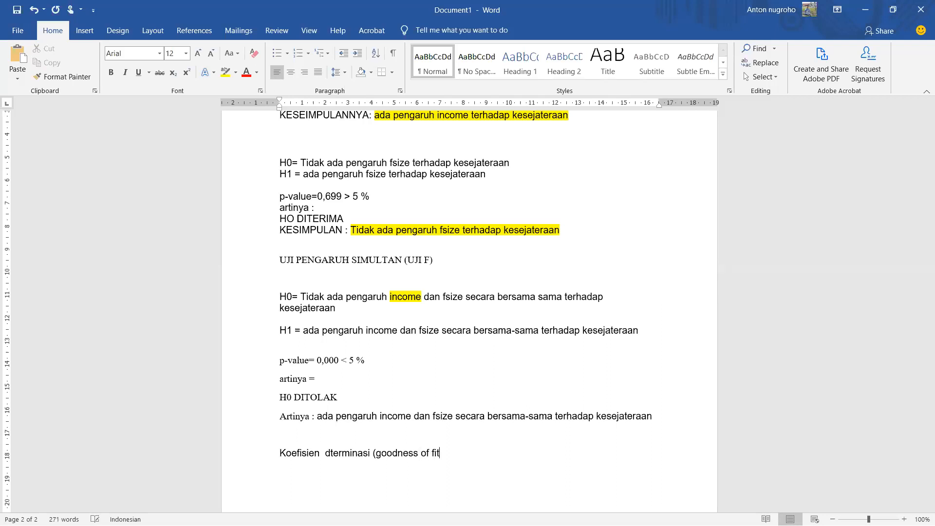
pyautogui.write('s)')
# Step: Examine the R-squared and Adjusted R-squared values in the regression output table
pyautogui.scroll(3, 837, 467)
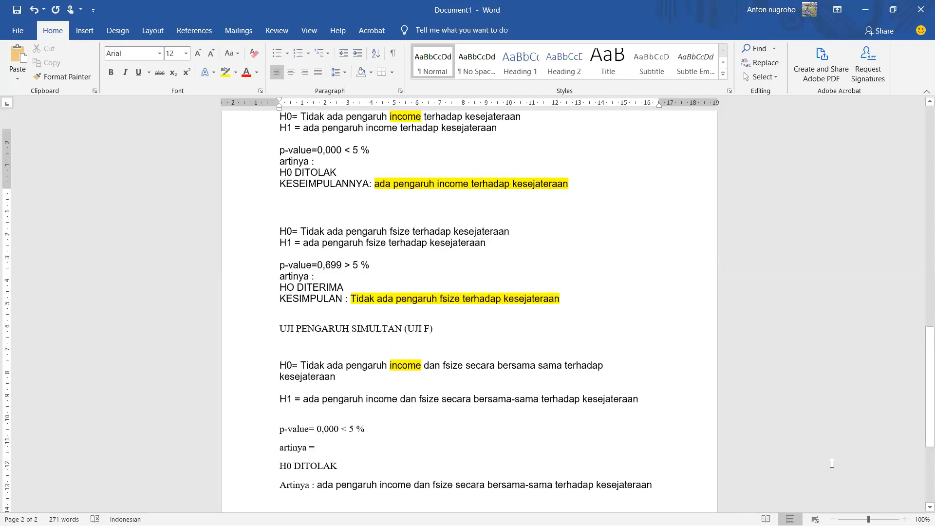
pyautogui.scroll(20, 832, 463)
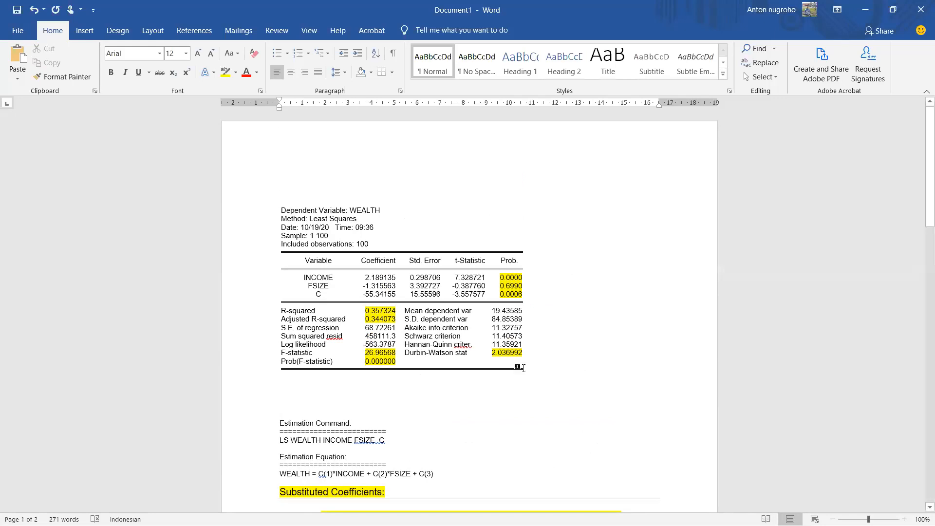
pyautogui.doubleClick(366, 310)
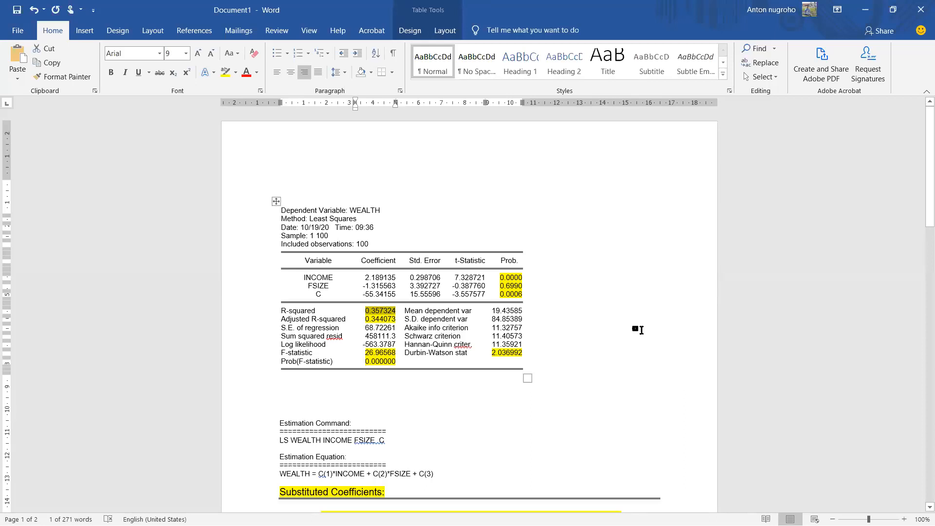
pyautogui.moveTo(316, 311); pyautogui.dragTo(281, 306)
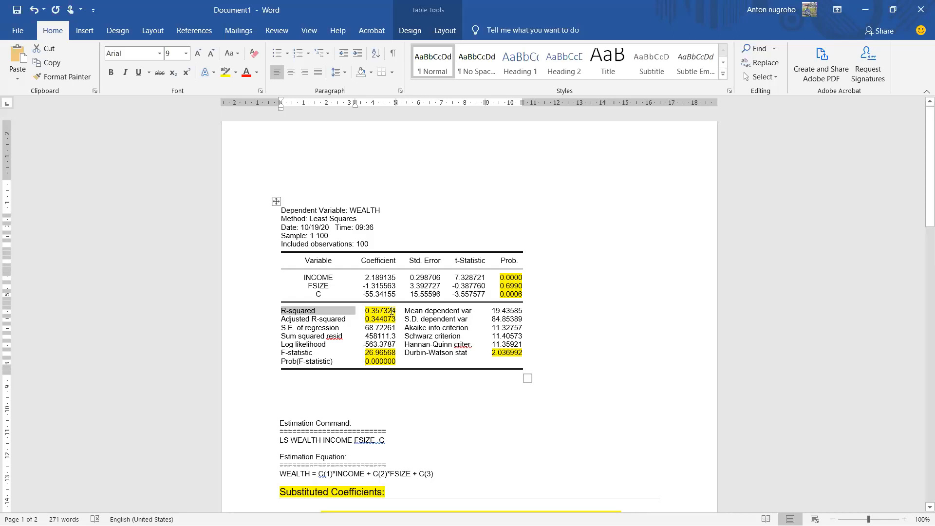
pyautogui.moveTo(398, 320); pyautogui.dragTo(381, 319)
pyautogui.click(373, 319)
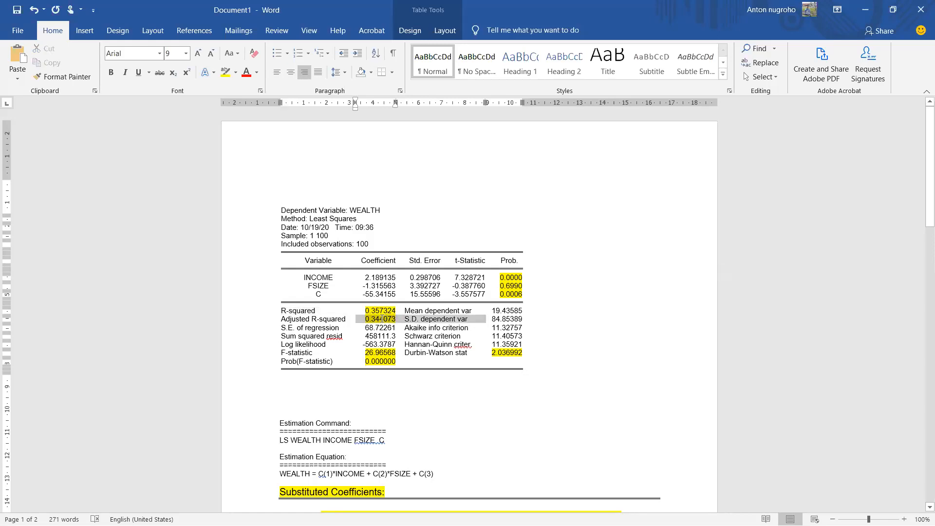
pyautogui.click(381, 319)
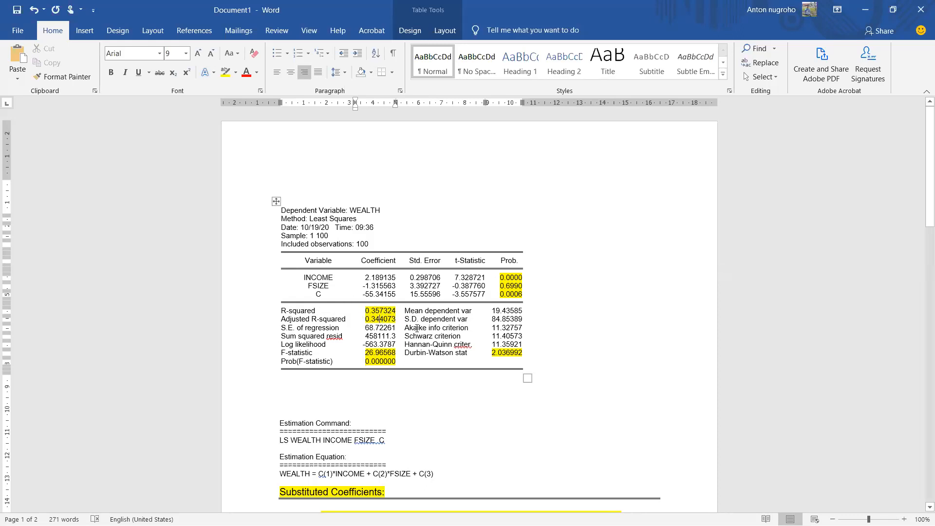
# Step: Copy the R-squared label and value from the regression output table to the line below the goodness of fits heading
pyautogui.scroll(-20, 417, 328)
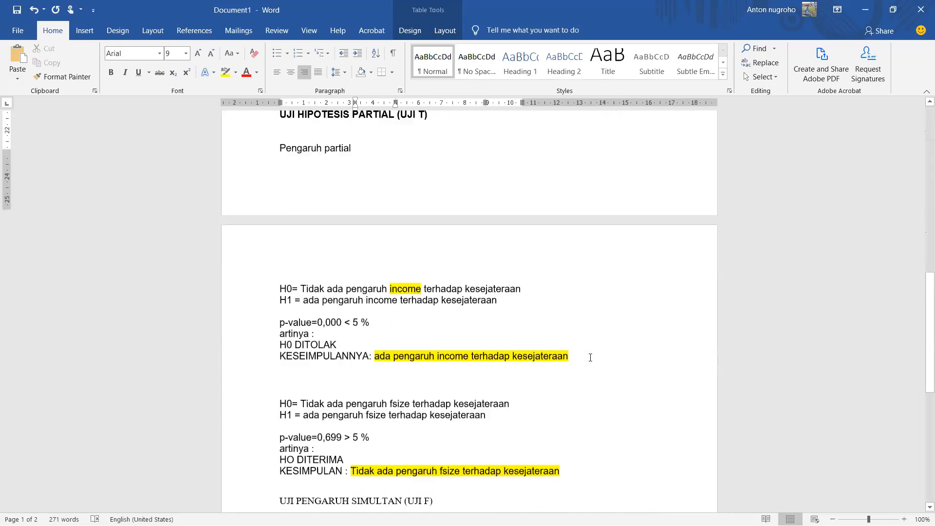
pyautogui.scroll(-12, 590, 358)
pyautogui.scroll(15, 395, 392)
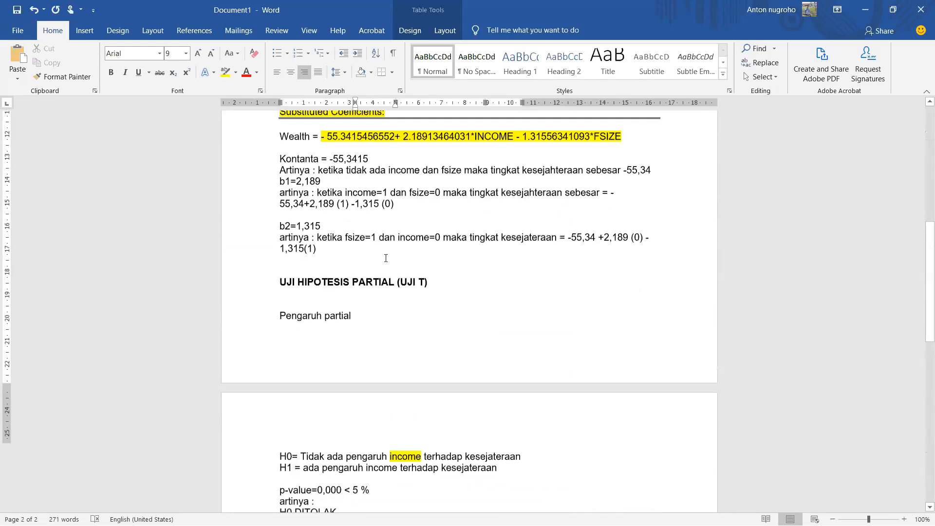
pyautogui.scroll(12, 385, 258)
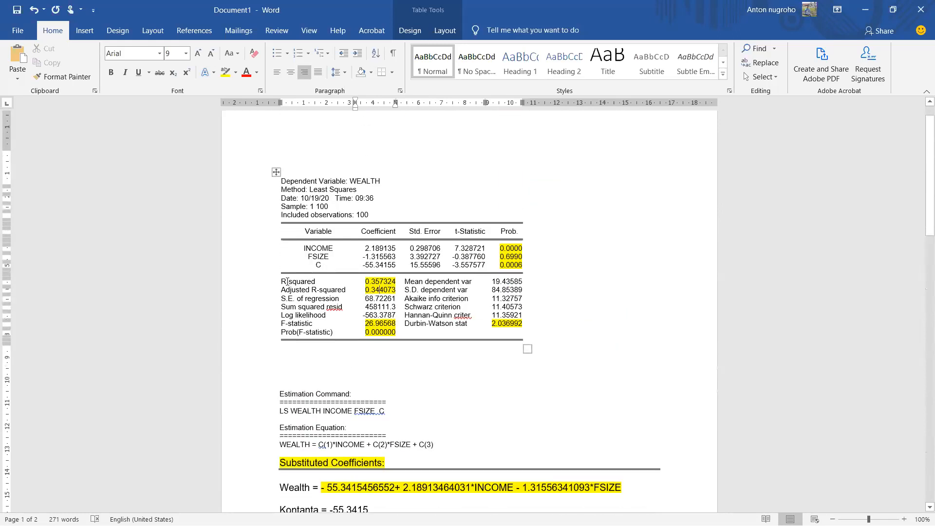
pyautogui.moveTo(281, 281); pyautogui.dragTo(314, 278)
pyautogui.moveTo(374, 282); pyautogui.dragTo(384, 282)
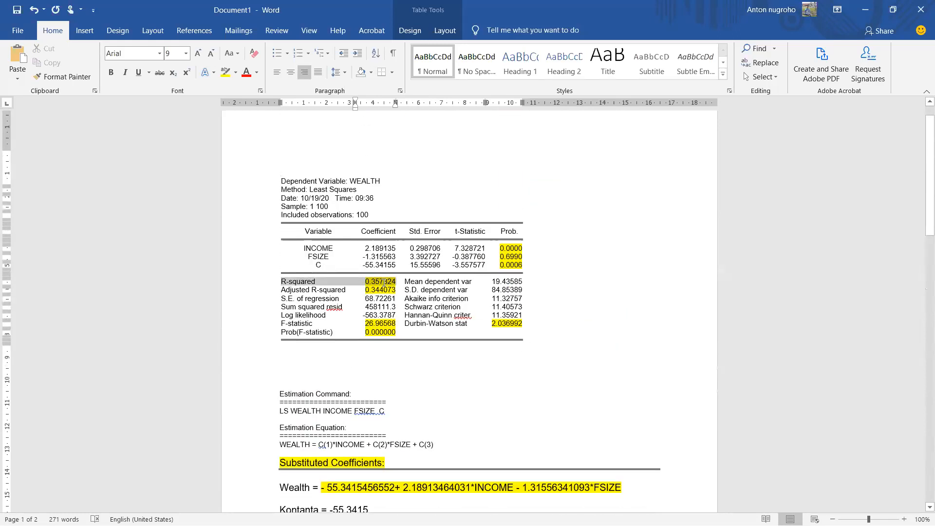
pyautogui.rightClick(385, 282)
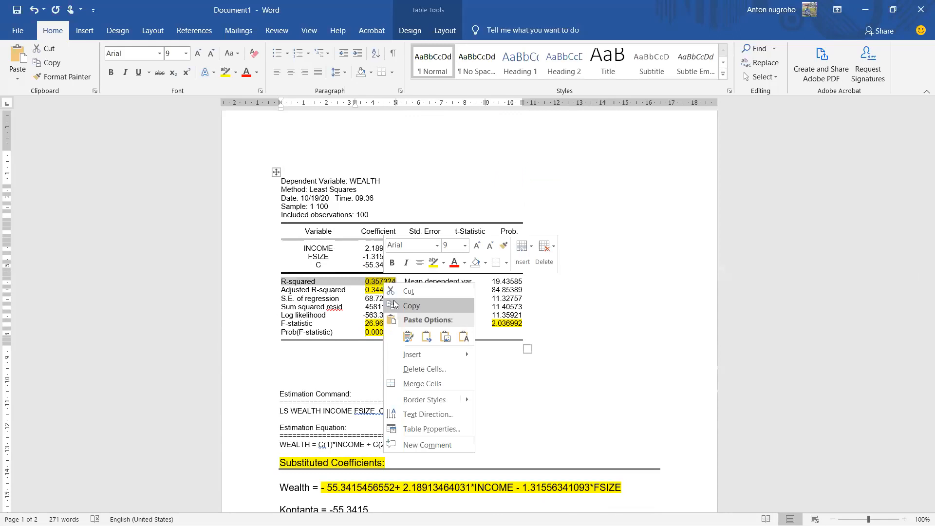
pyautogui.click(402, 305)
pyautogui.scroll(-6, 403, 306)
pyautogui.scroll(-12, 402, 305)
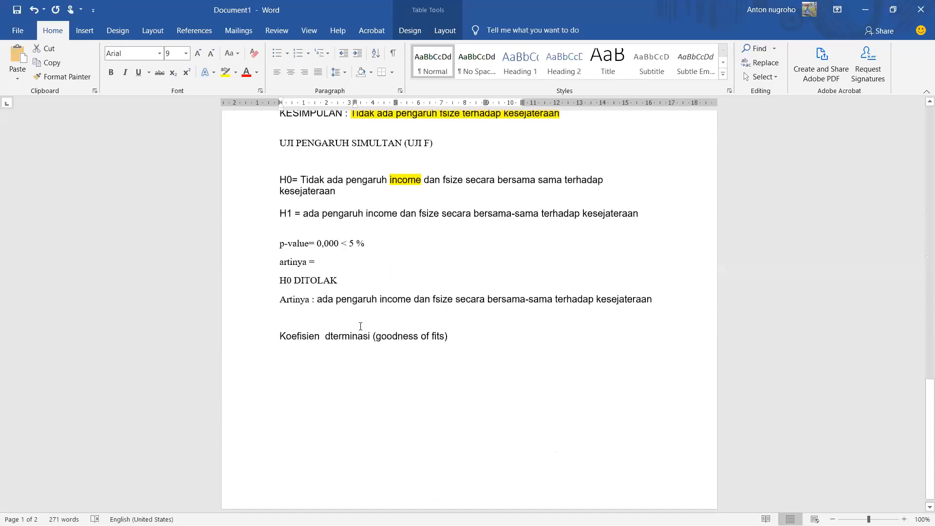
pyautogui.click(351, 361)
pyautogui.hotkey('ctrl', 'v')
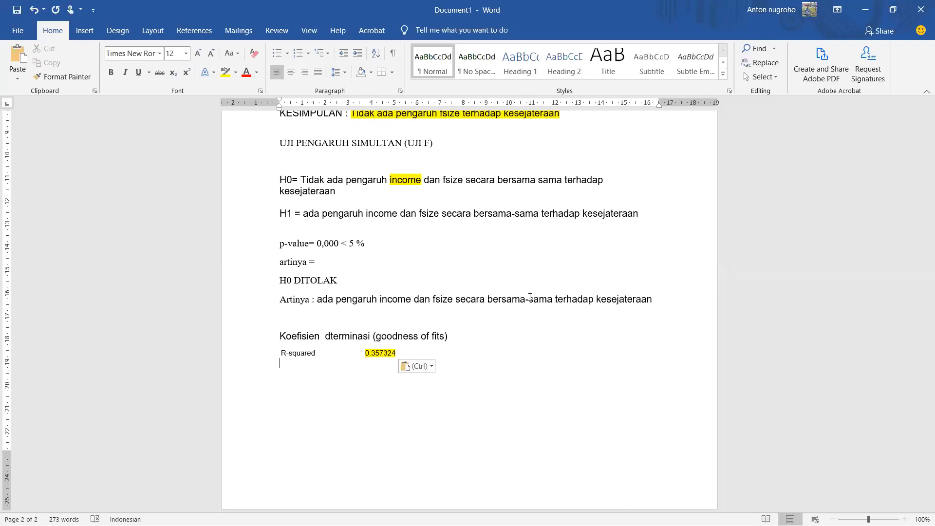
# Step: Add a line reading "Korelasi" below the pasted R-squared row, followed by a new empty line
pyautogui.scroll(2, 636, 355)
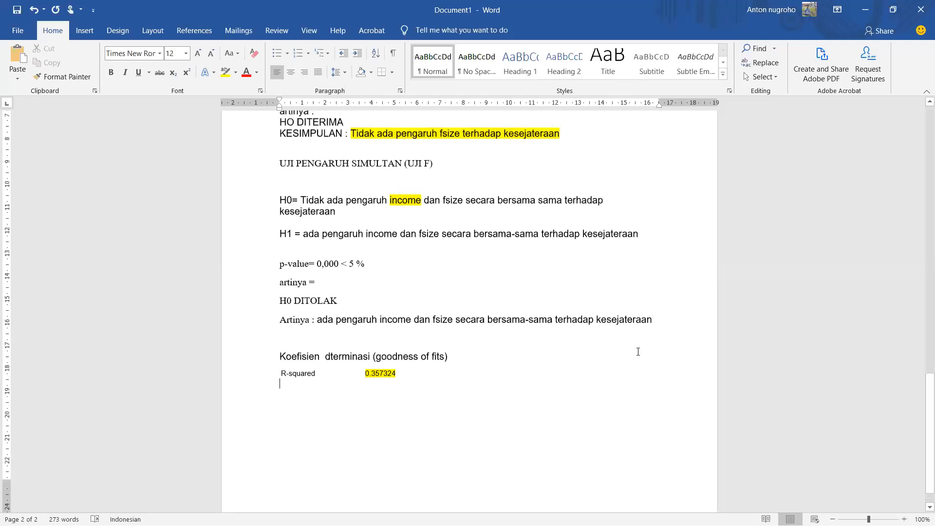
pyautogui.scroll(-2, 639, 357)
pyautogui.press('Return')
pyautogui.write('korelasi')
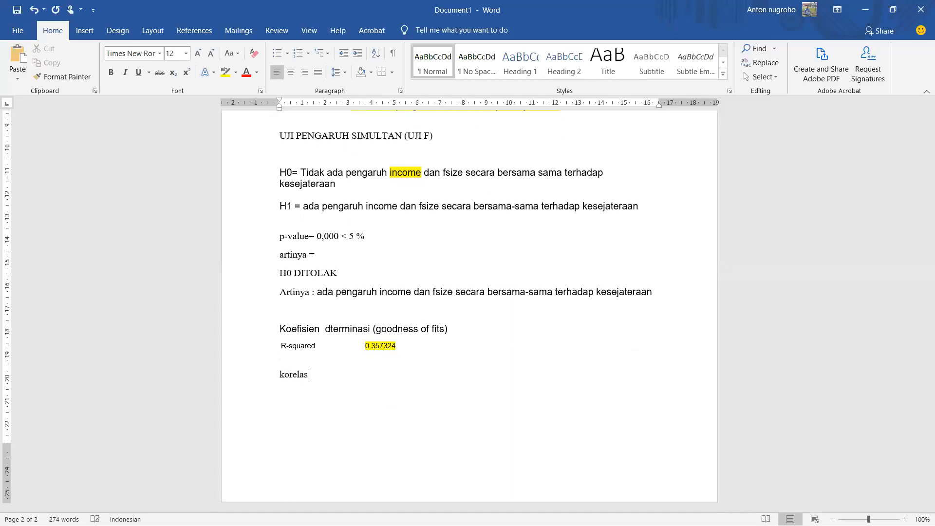
pyautogui.press('Return')
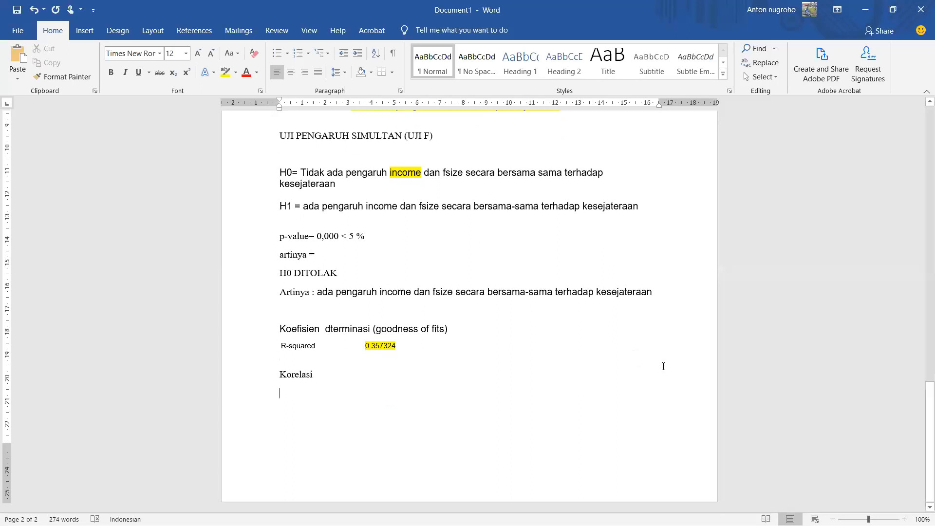
pyautogui.scroll(3, 679, 370)
pyautogui.scroll(11, 679, 370)
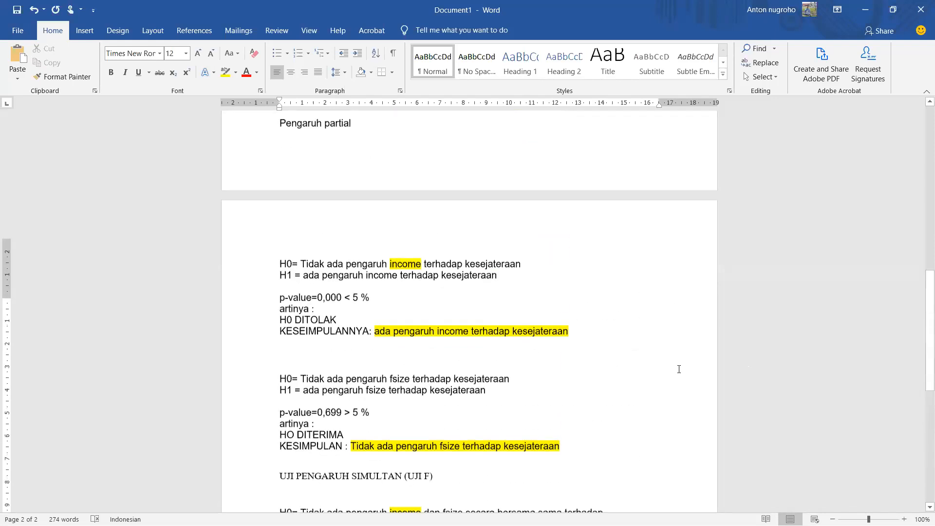
pyautogui.scroll(3, 608, 359)
pyautogui.scroll(-8, 594, 348)
pyautogui.scroll(1, 594, 348)
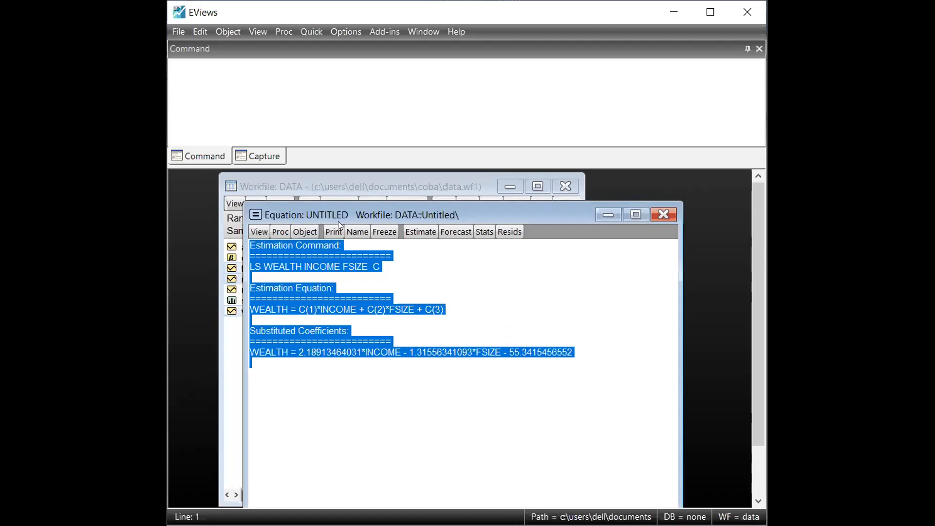
# Step: Switch to EViews and display the equation's representations, followed by its estimation output
pyautogui.moveTo(338, 221); pyautogui.dragTo(340, 231)
pyautogui.click(263, 242)
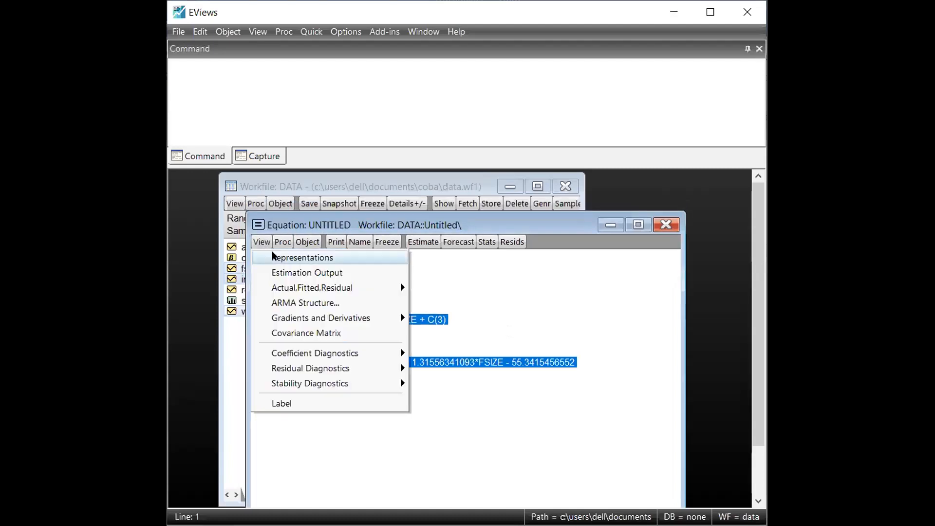
pyautogui.click(293, 257)
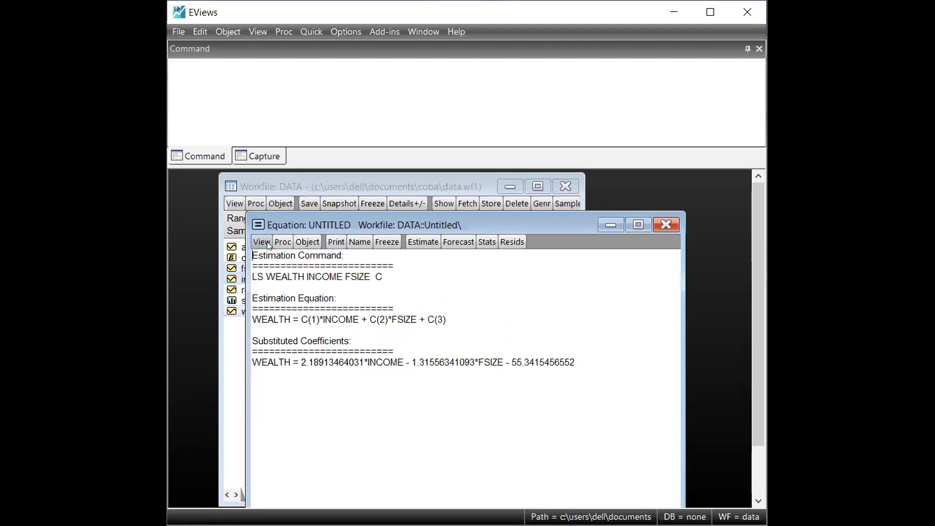
pyautogui.click(267, 241)
pyautogui.click(275, 270)
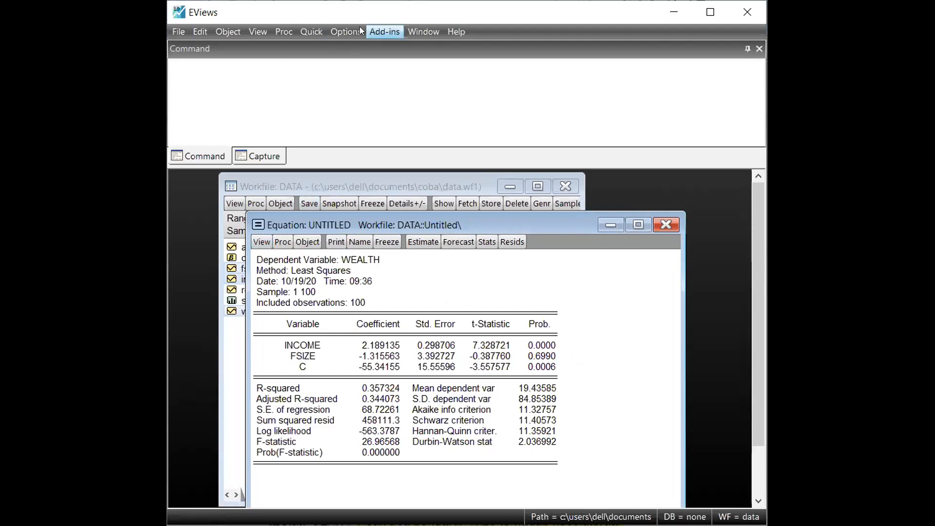
# Step: Generate a group correlation matrix for the series wealth, income and fsize
pyautogui.click(305, 32)
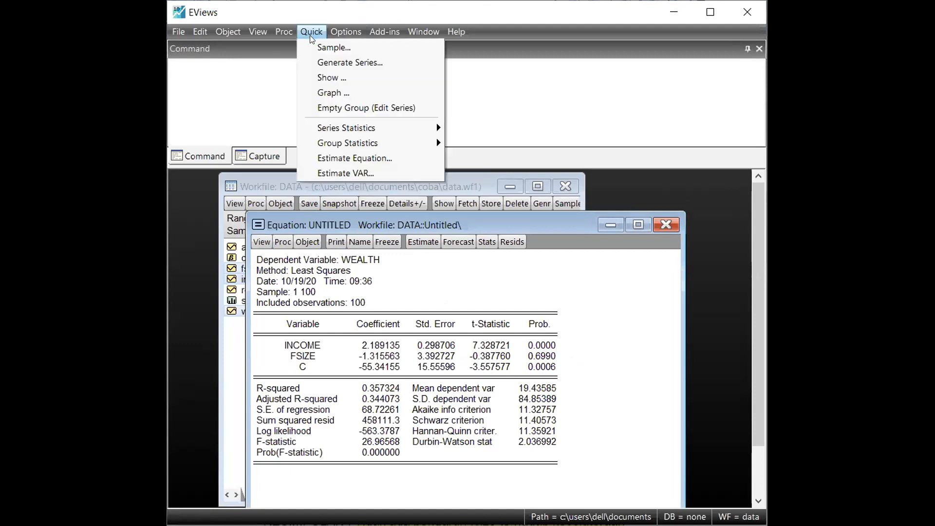
pyautogui.moveTo(390, 142)
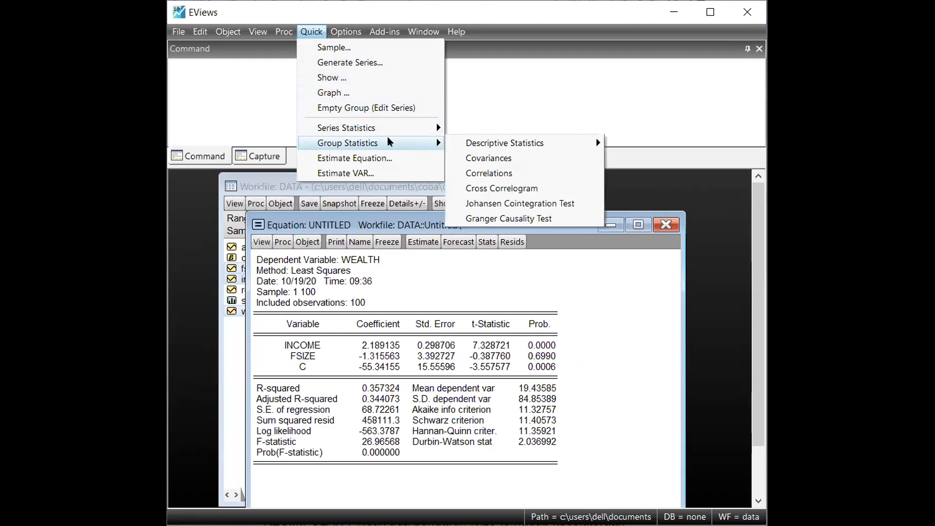
pyautogui.click(563, 173)
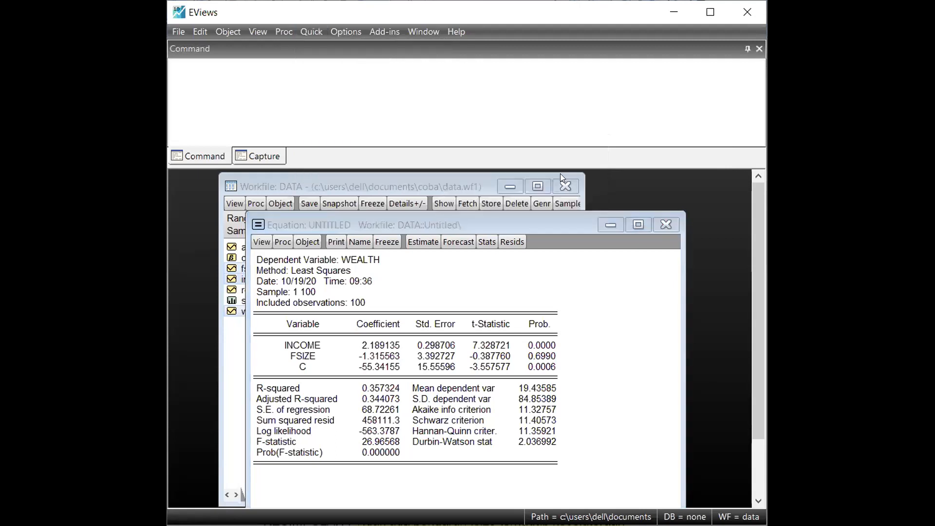
pyautogui.click(484, 222)
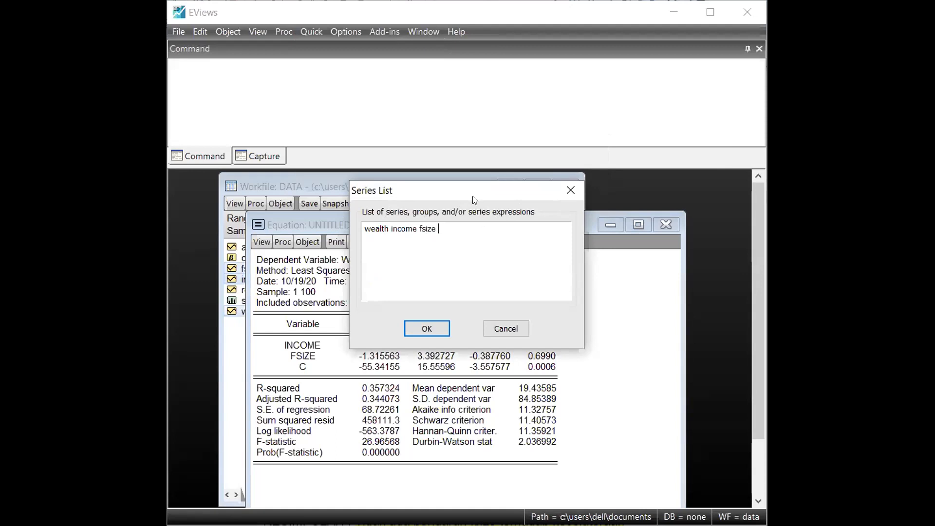
pyautogui.moveTo(473, 199); pyautogui.dragTo(488, 206)
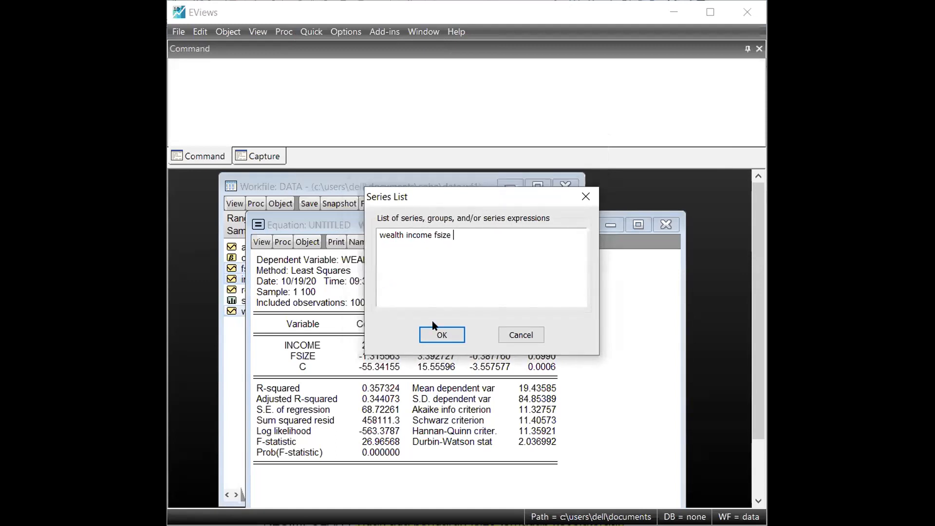
pyautogui.click(451, 337)
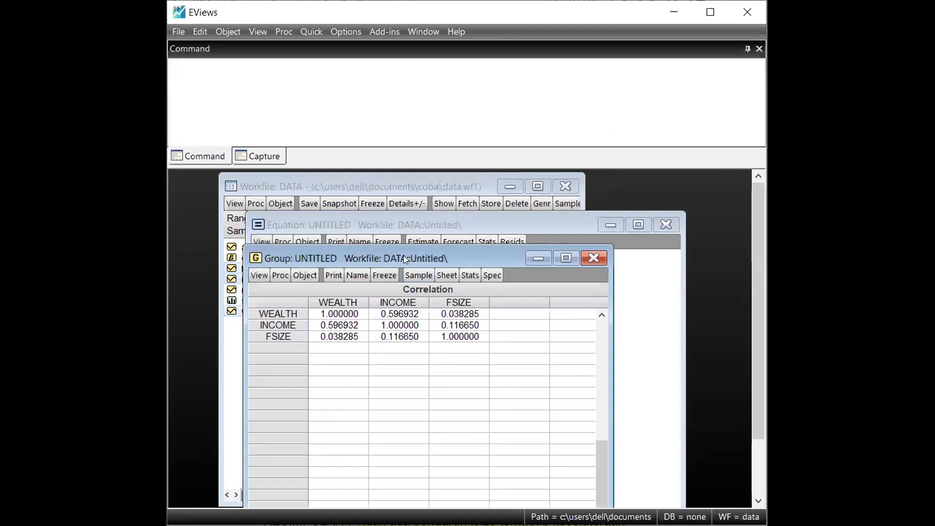
# Step: Copy the whole correlation matrix, including its row and column labels, as text with numbers at highest precision
pyautogui.moveTo(403, 255); pyautogui.dragTo(416, 218)
pyautogui.moveTo(292, 266); pyautogui.dragTo(292, 300)
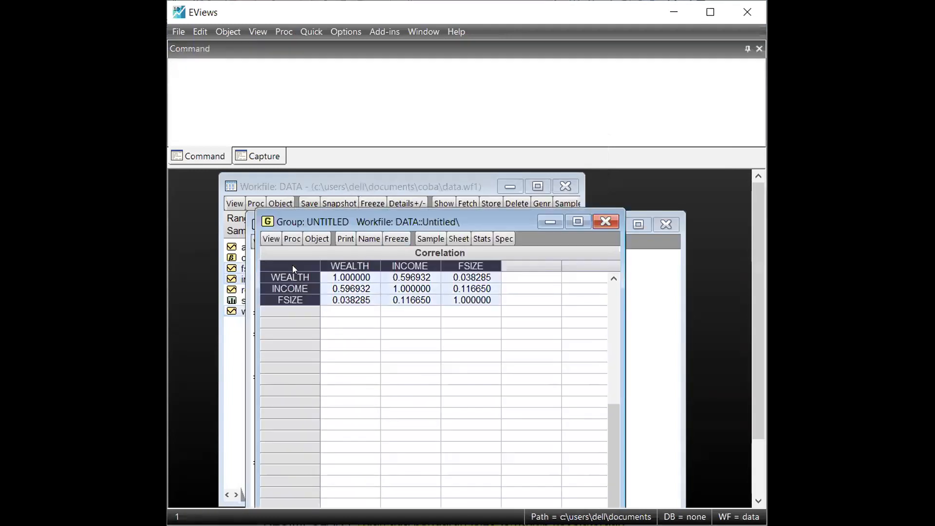
pyautogui.rightClick(293, 266)
pyautogui.click(303, 280)
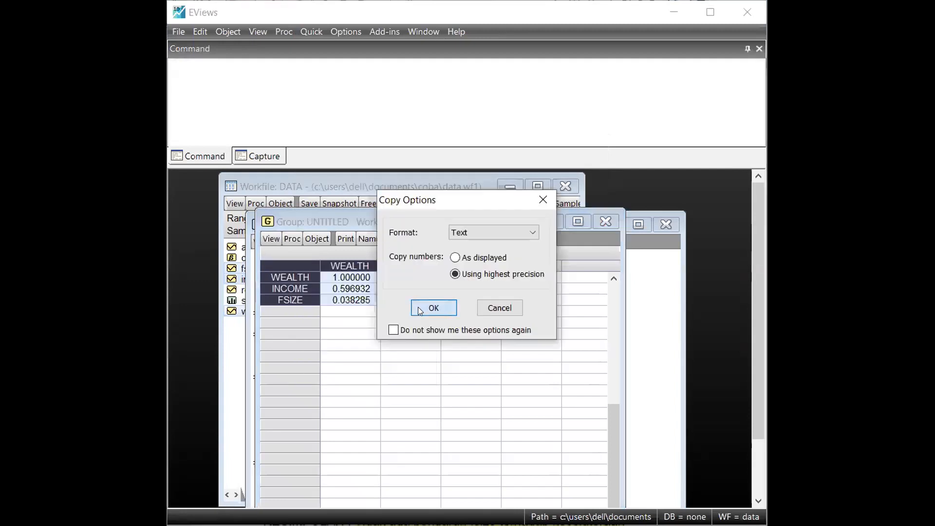
pyautogui.click(418, 307)
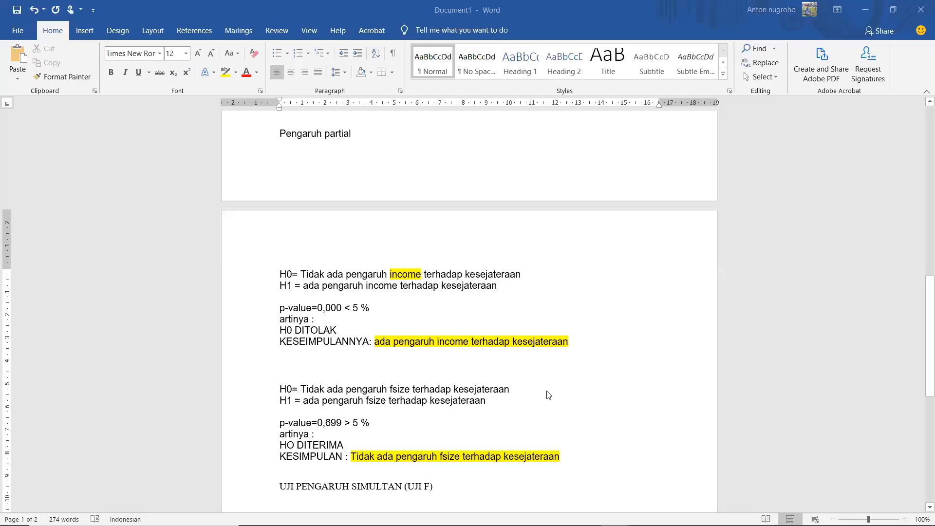
# Step: Switch to Word and add an empty line below the heading "UJI PENGARUH SIMULTAN (UJI F)"
pyautogui.click(471, 488)
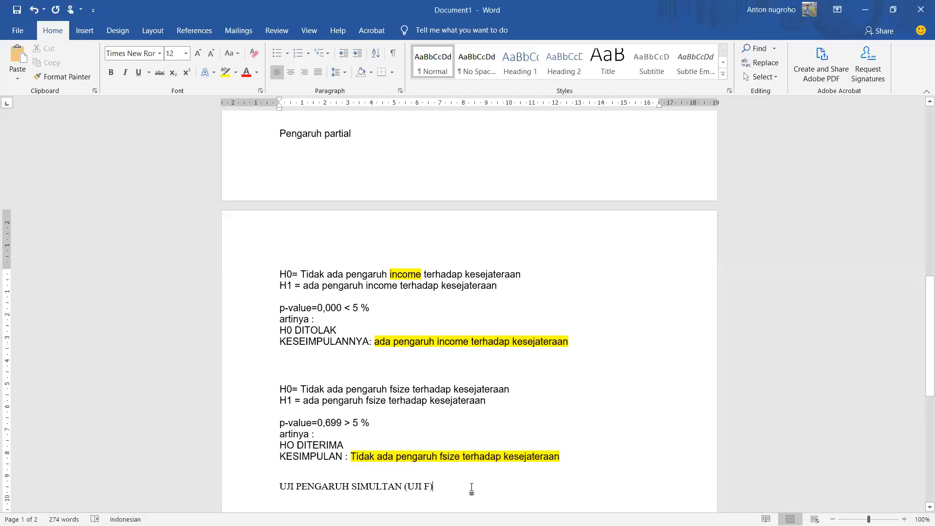
pyautogui.press('Return')
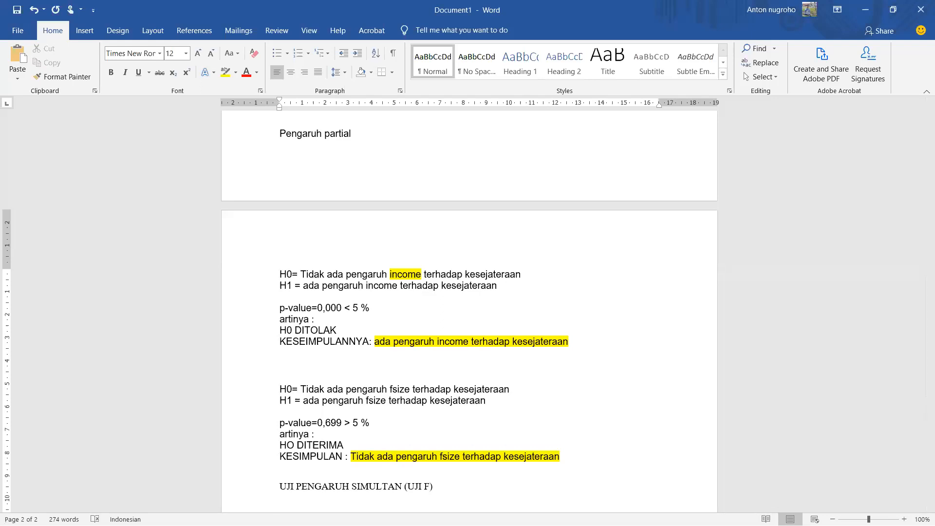
pyautogui.scroll(-5, 514, 480)
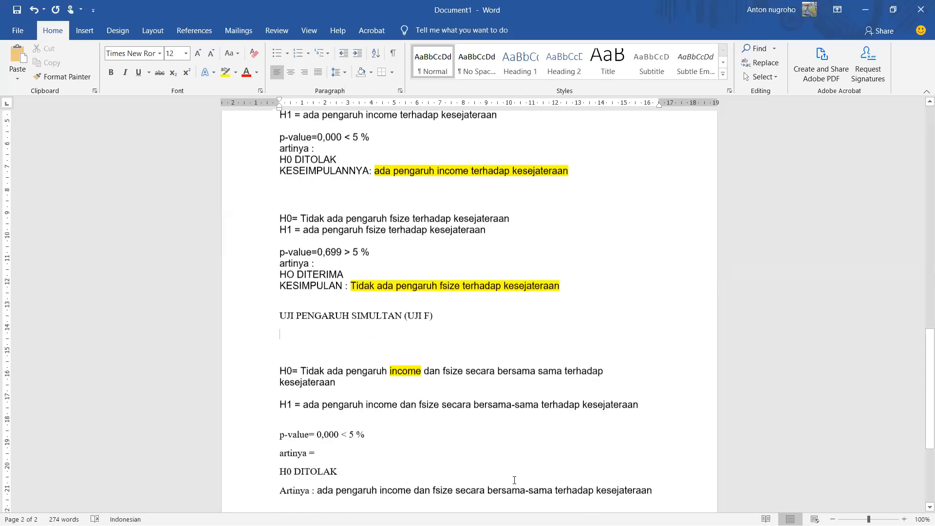
# Step: Add empty lines around the "Korelasi" heading and paste the copied correlation matrix below it
pyautogui.scroll(-5, 514, 480)
pyautogui.click(278, 393)
pyautogui.press('Return')
pyautogui.press('Return')
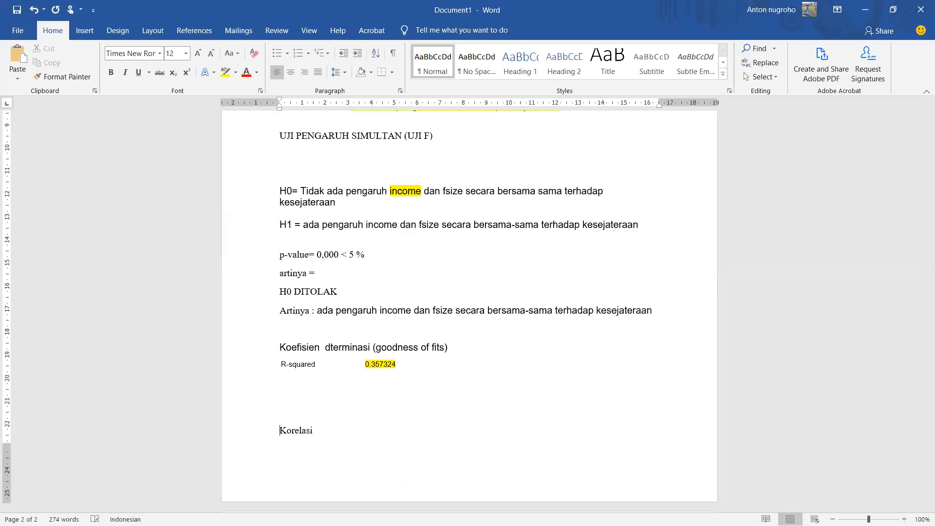
pyautogui.press('Return')
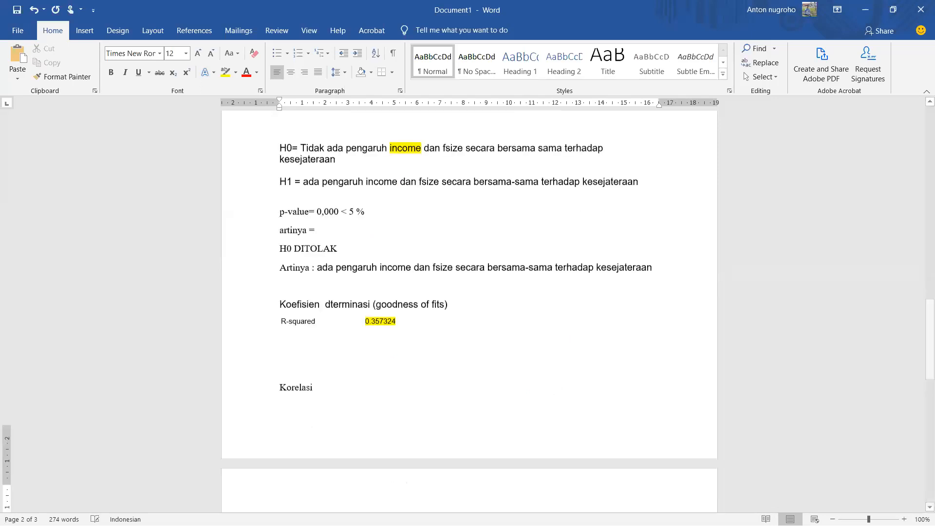
pyautogui.write('WEALTH\tINCOME\tFSIZE WEALTH\t1\t0.5969318136131638\t0.03828470374192342 INCOME\t0.5969318136131638\t1\t0.1166496006692347 FSIZE\t0.03828470374192342\t0.1166496006692347\t1')
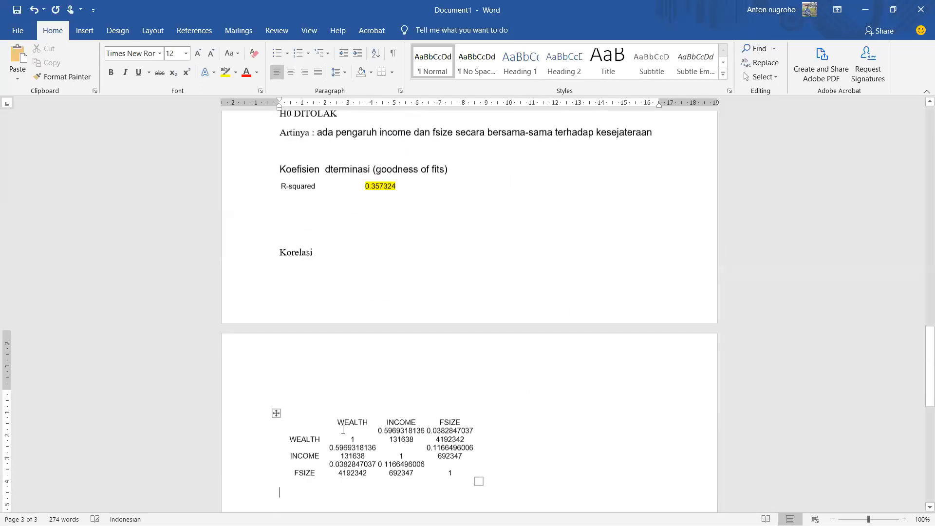
# Step: Apply all borders to the whole pasted correlation table
pyautogui.scroll(-2, 279, 371)
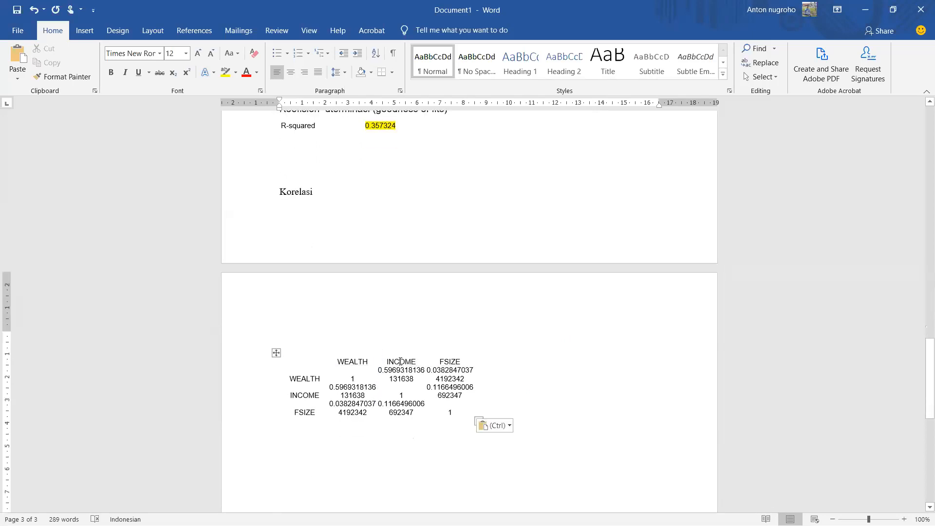
pyautogui.click(452, 387)
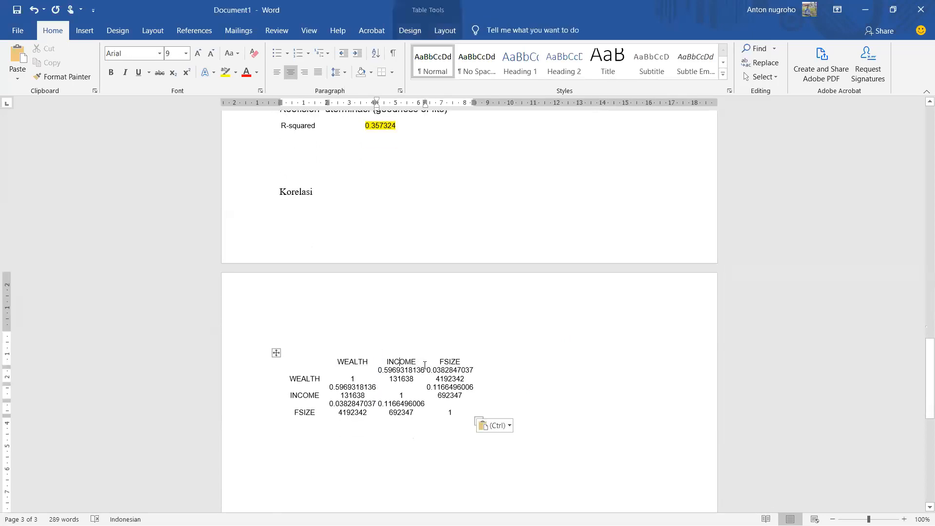
pyautogui.click(278, 351)
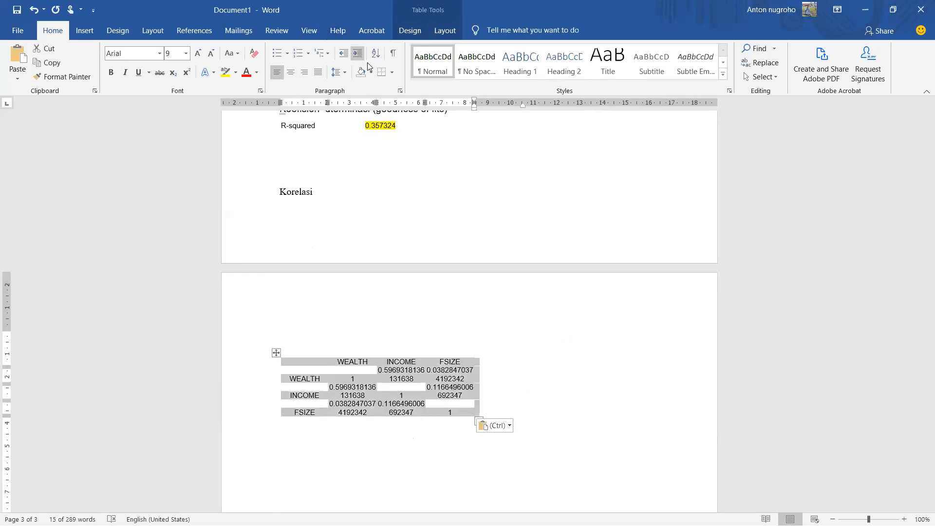
pyautogui.click(393, 72)
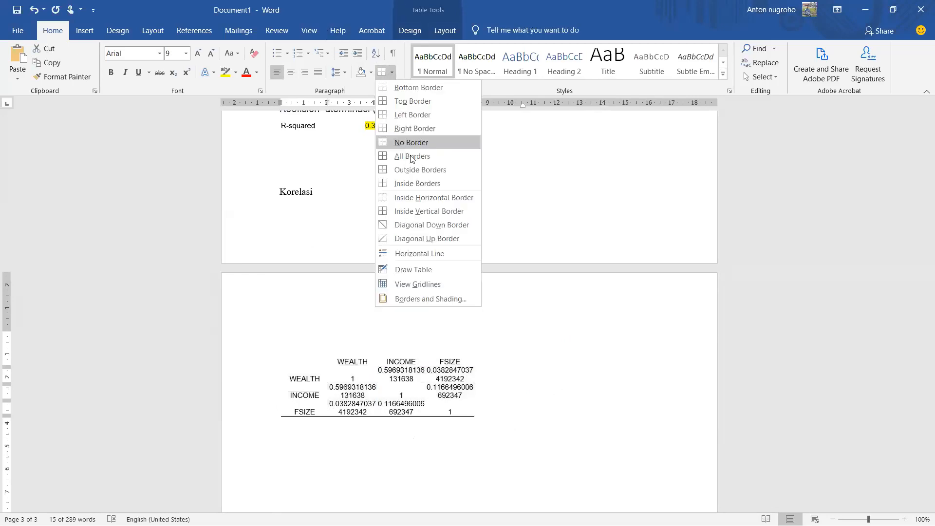
pyautogui.click(410, 154)
pyautogui.click(447, 388)
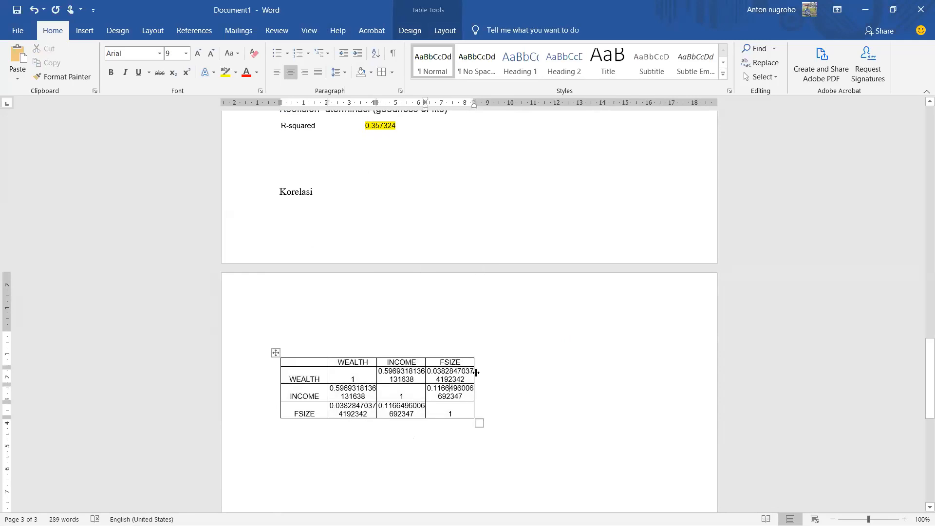
# Step: Widen the WEALTH, INCOME and FSIZE columns of the correlation table so each value fits on one line
pyautogui.doubleClick(477, 372)
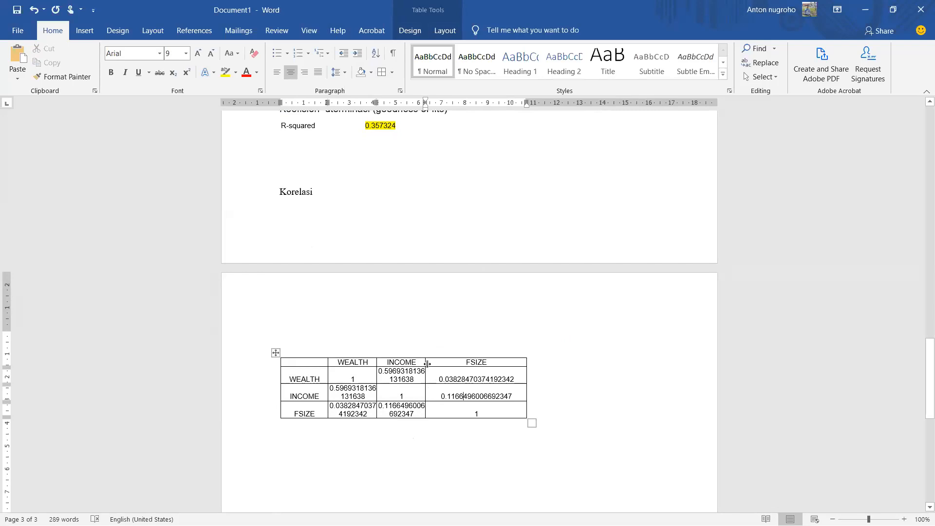
pyautogui.moveTo(427, 363); pyautogui.dragTo(458, 371)
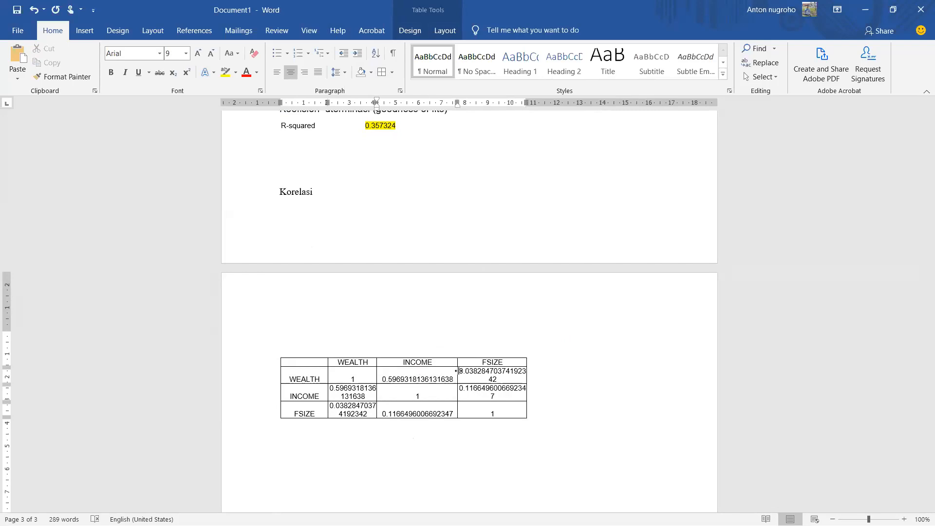
pyautogui.click(528, 378)
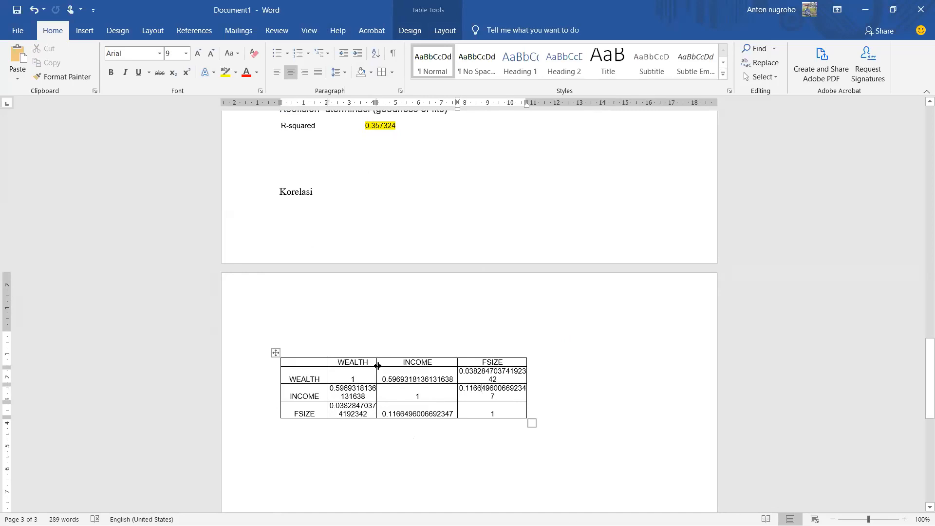
pyautogui.moveTo(378, 366); pyautogui.dragTo(405, 371)
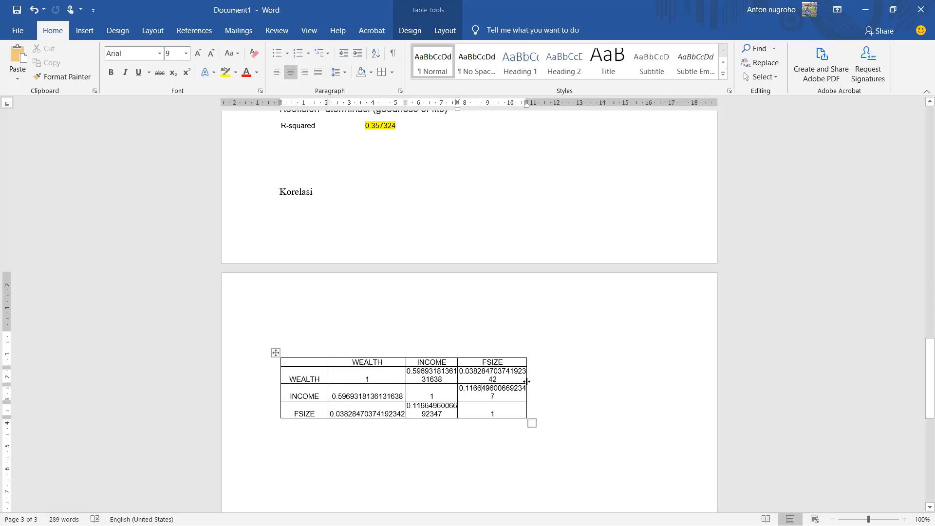
pyautogui.moveTo(526, 382); pyautogui.dragTo(584, 382)
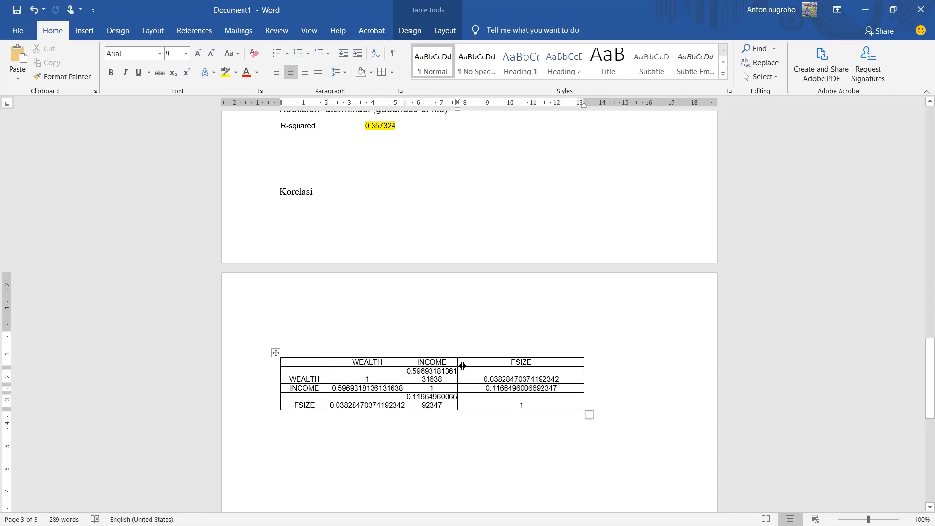
pyautogui.doubleClick(462, 365)
pyautogui.click(521, 433)
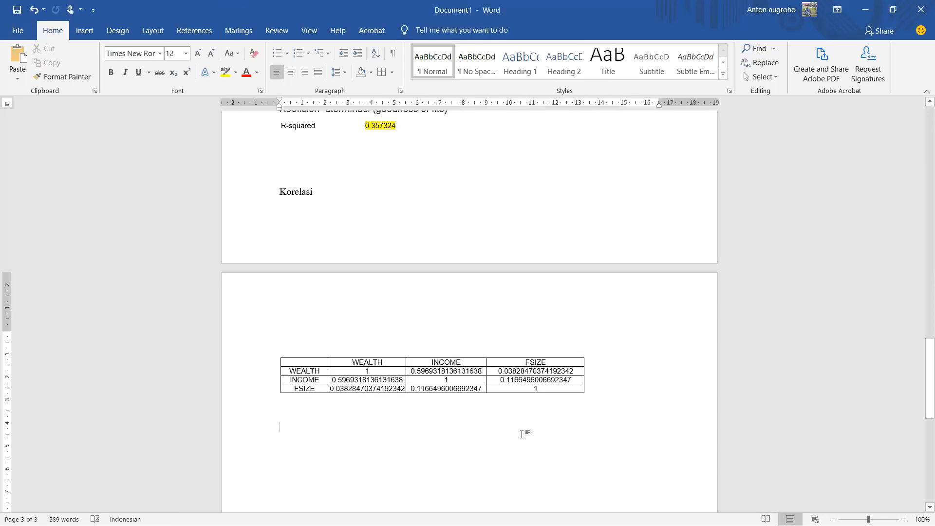
# Step: Below the correlation table, write the line "Korelasi antara :" and start the next line with "W – I ="
pyautogui.scroll(-1, 522, 434)
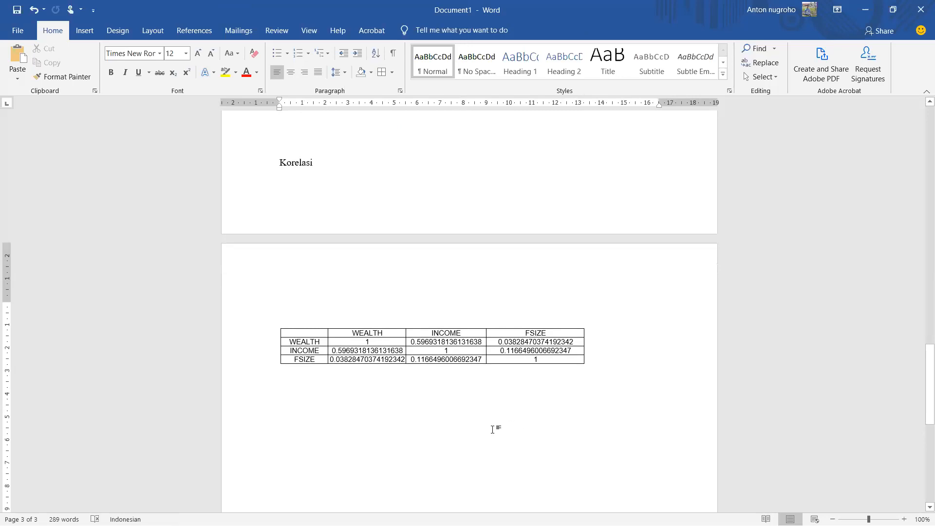
pyautogui.write('korela')
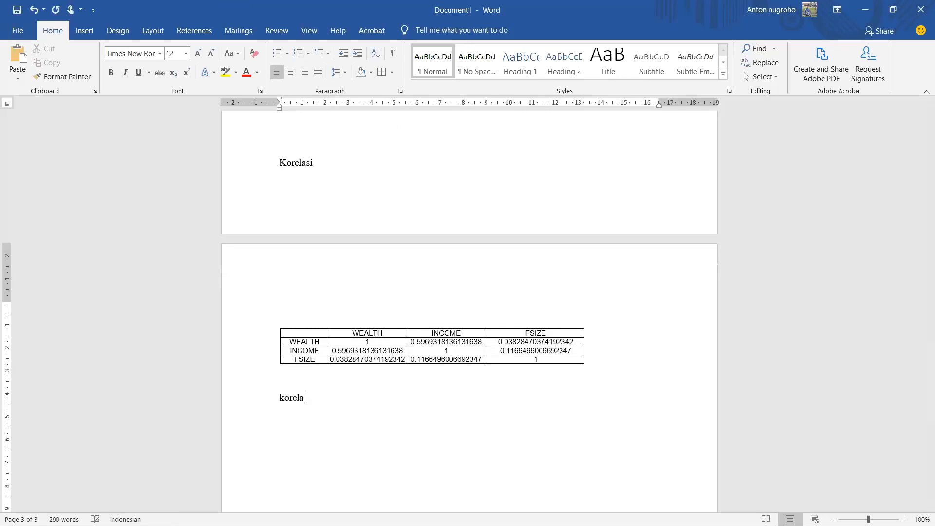
pyautogui.write('si antara :')
pyautogui.write('w')
pyautogui.press('BackSpace')
pyautogui.write('W')
pyautogui.write(' -')
pyautogui.write(' i')
pyautogui.write(' =')
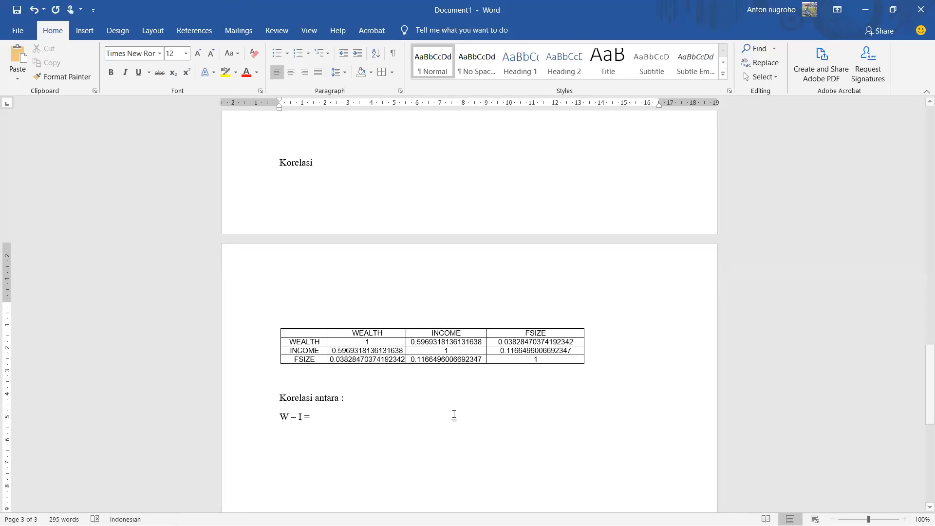
# Step: Examine the WEALTH and INCOME labels in the correlation table's header row and first column to locate their shared cell
pyautogui.doubleClick(303, 342)
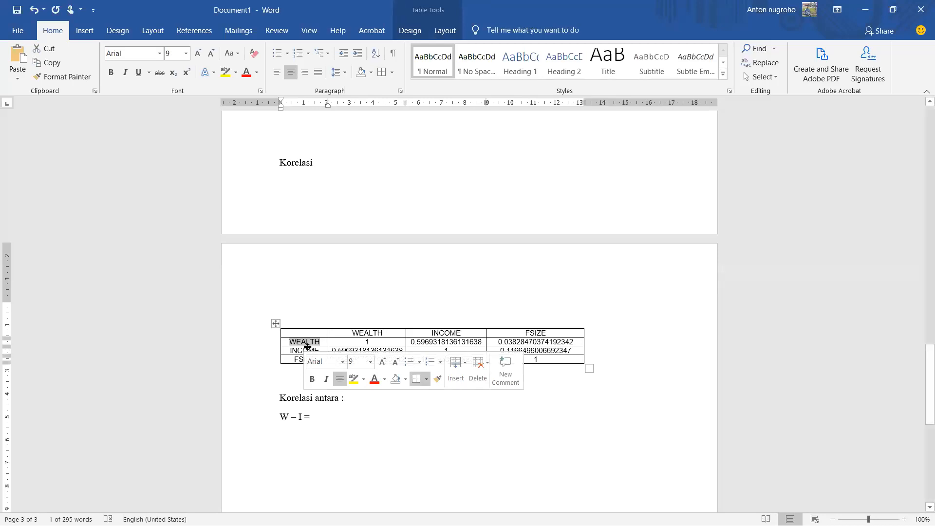
pyautogui.click(433, 333)
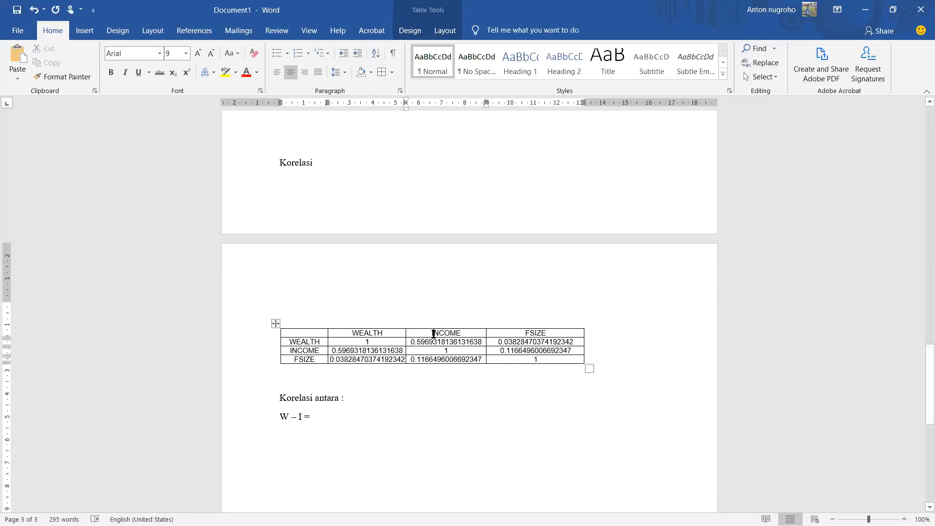
pyautogui.click(302, 343)
pyautogui.moveTo(304, 342); pyautogui.dragTo(316, 344)
pyautogui.click(315, 345)
pyautogui.click(444, 334)
pyautogui.click(369, 333)
pyautogui.moveTo(291, 350); pyautogui.dragTo(376, 336)
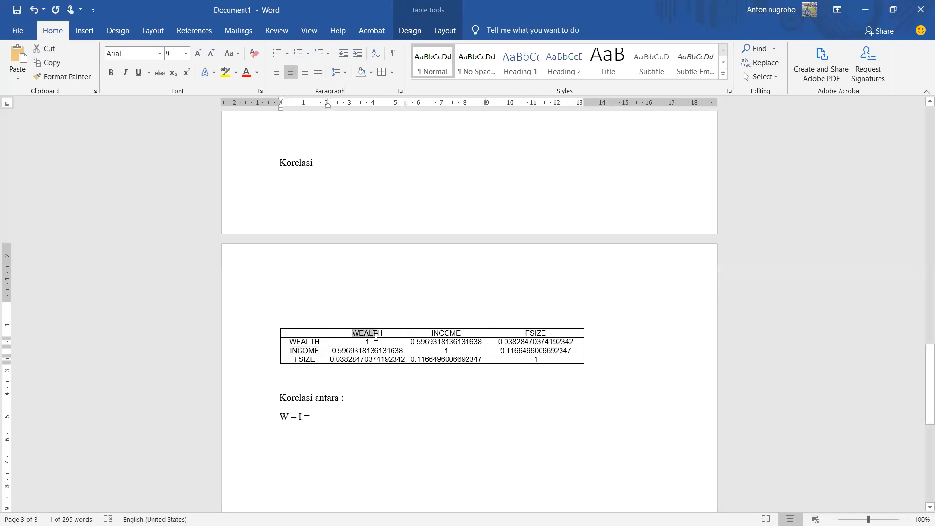
# Step: Copy the WEALTH–INCOME correlation value from the table and paste it after "W – I ="
pyautogui.doubleClick(376, 350)
pyautogui.hotkey('ctrl', 'c')
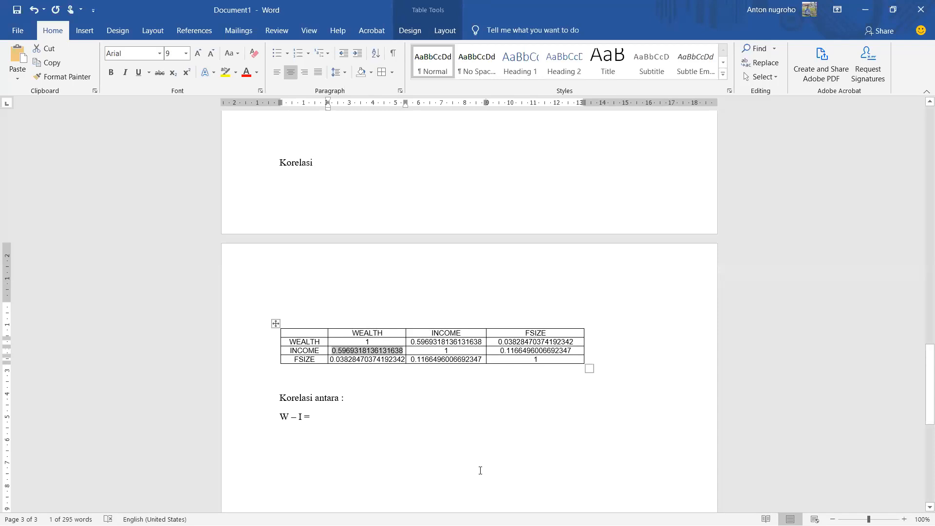
pyautogui.click(355, 417)
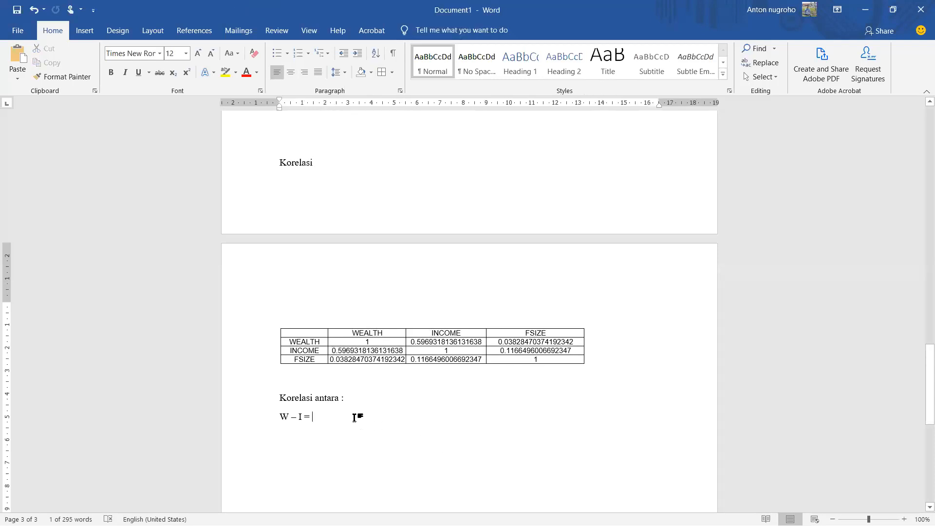
pyautogui.hotkey('ctrl', 'v')
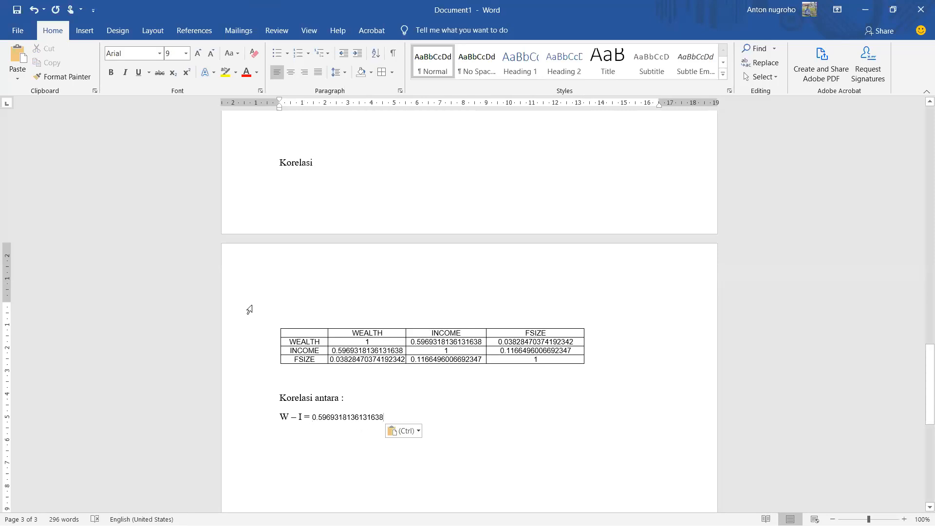
# Step: Set everything from the "Korelasi" heading through the "W – I" line, including the table, to Times New Roman 12
pyautogui.click(245, 168)
pyautogui.moveTo(260, 284); pyautogui.dragTo(265, 435)
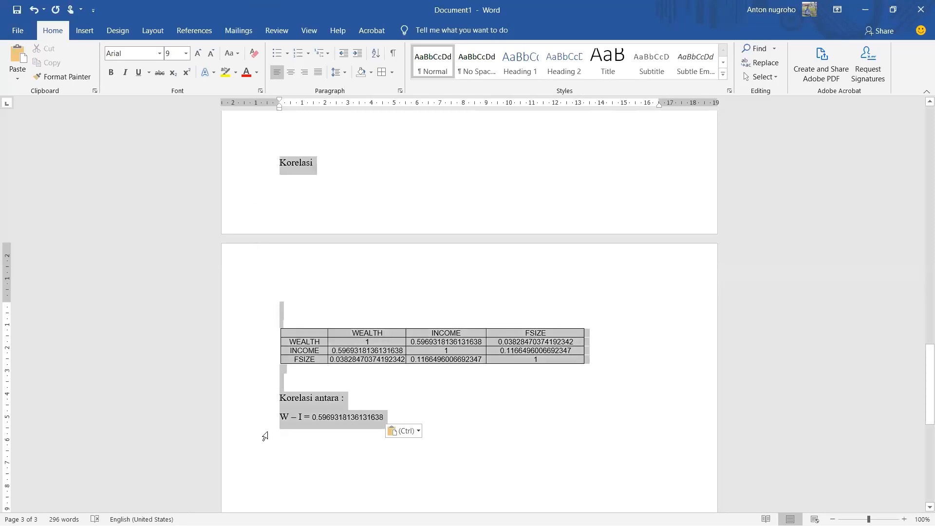
pyautogui.click(160, 53)
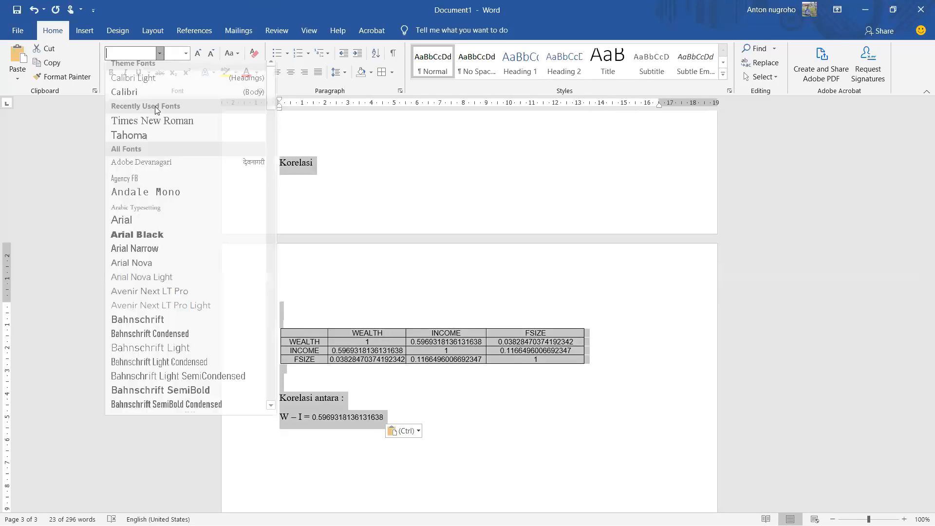
pyautogui.click(159, 121)
pyautogui.click(184, 56)
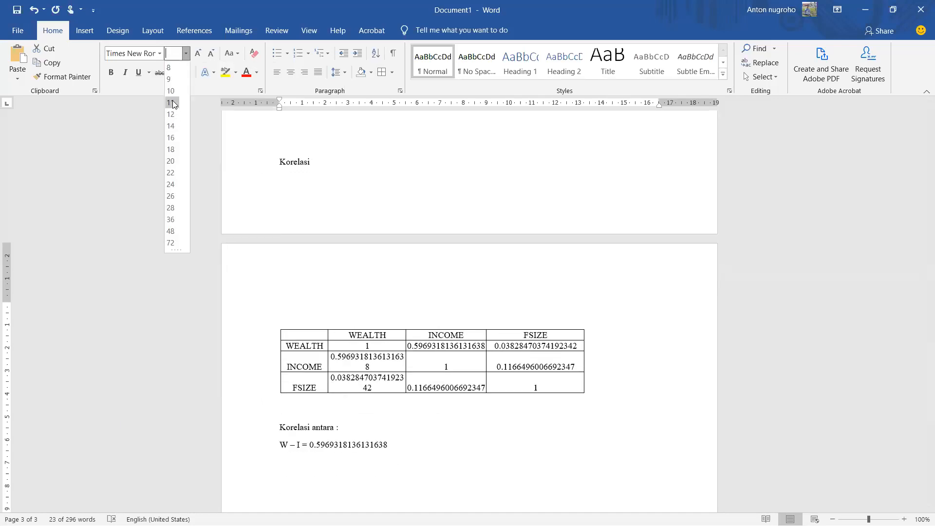
pyautogui.click(172, 113)
pyautogui.click(456, 380)
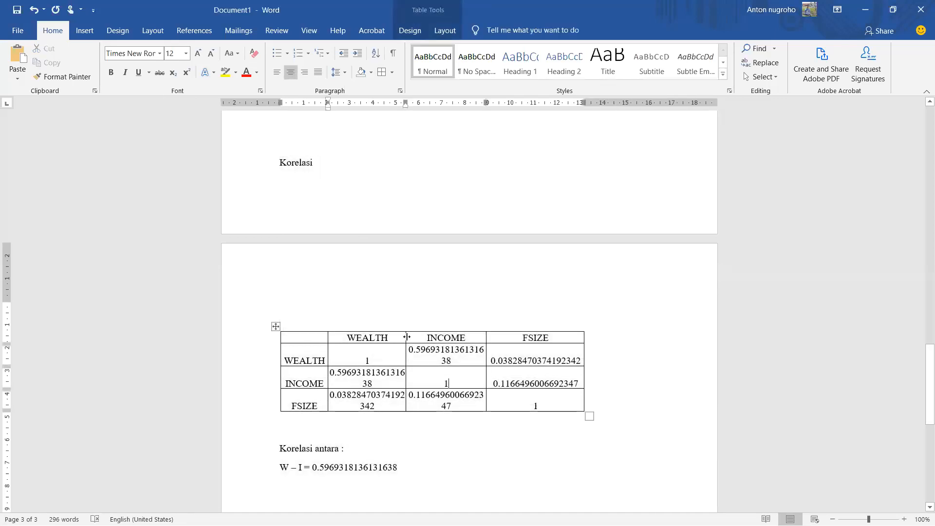
# Step: Widen the WEALTH, FSIZE and INCOME columns of the correlation table so every 12-point value fits on one line
pyautogui.moveTo(408, 336); pyautogui.dragTo(435, 336)
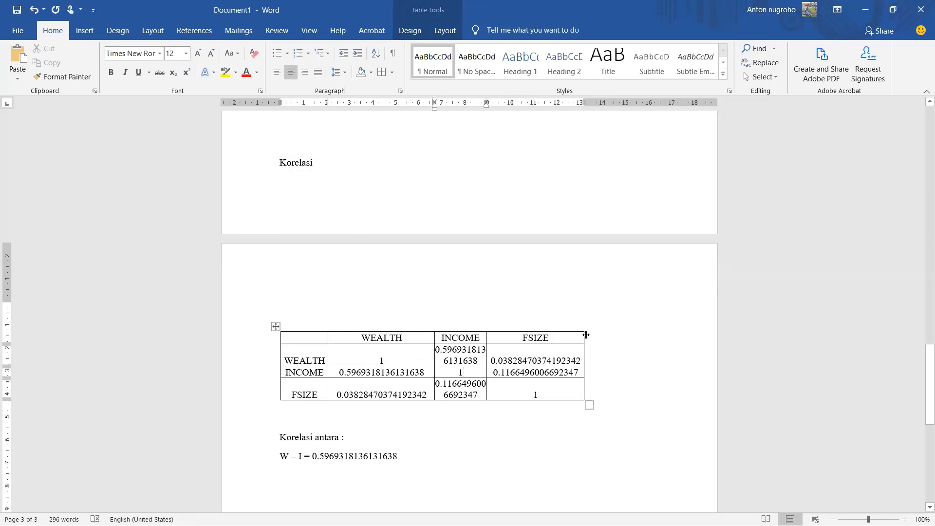
pyautogui.moveTo(586, 335); pyautogui.dragTo(653, 335)
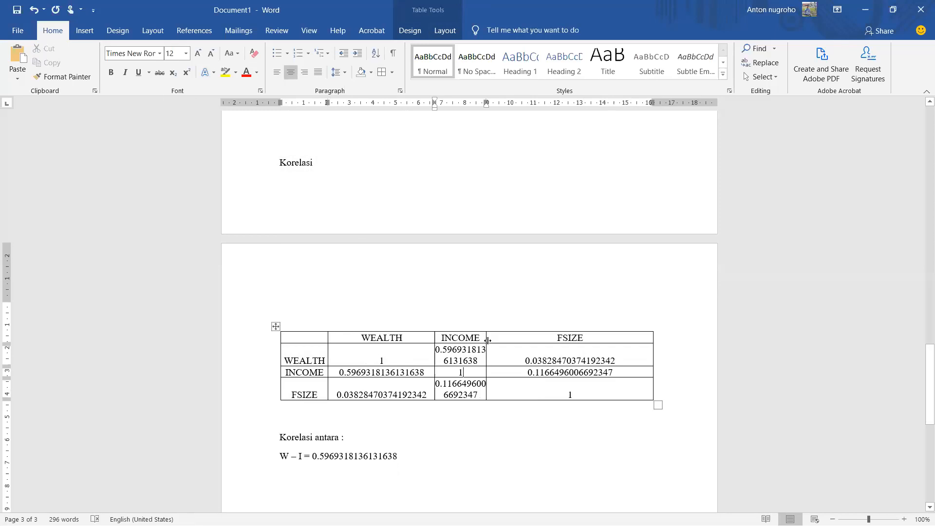
pyautogui.moveTo(488, 340); pyautogui.dragTo(539, 340)
pyautogui.click(460, 443)
pyautogui.scroll(-1, 461, 441)
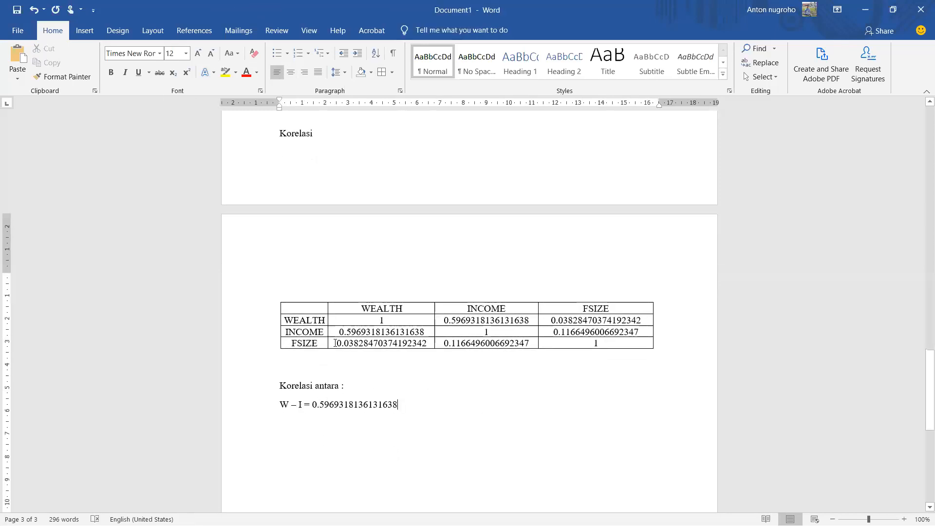
# Step: Highlight the INCOME and FSIZE correlations in the table's WEALTH column in yellow
pyautogui.moveTo(336, 332); pyautogui.dragTo(388, 333)
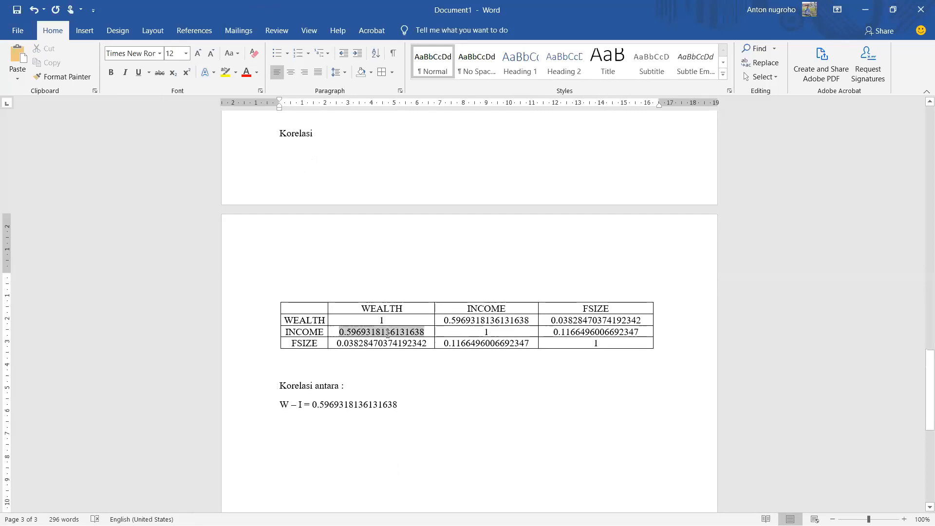
pyautogui.click(226, 72)
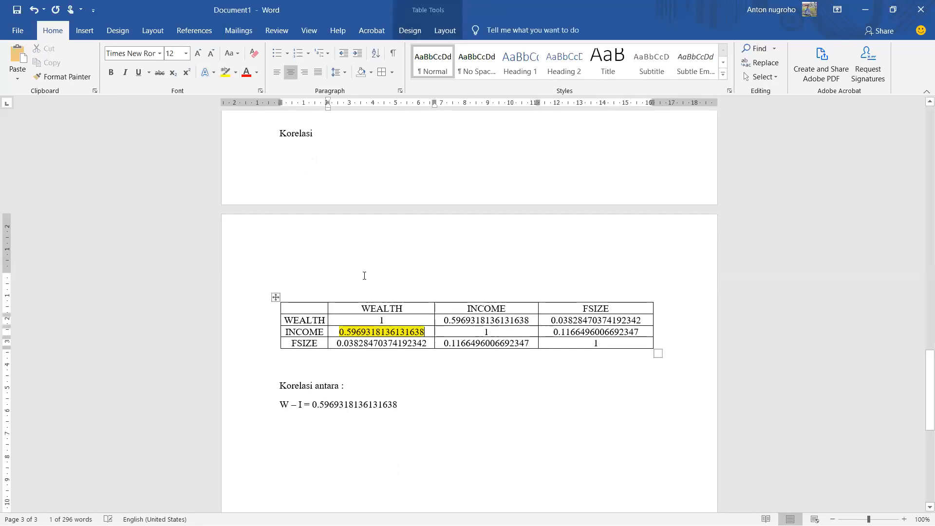
pyautogui.moveTo(333, 343); pyautogui.dragTo(428, 344)
pyautogui.click(226, 72)
# Step: Add a new line reading "W – F =" below the "W – I" line
pyautogui.click(289, 405)
pyautogui.click(402, 406)
pyautogui.press('Return')
pyautogui.write('W -')
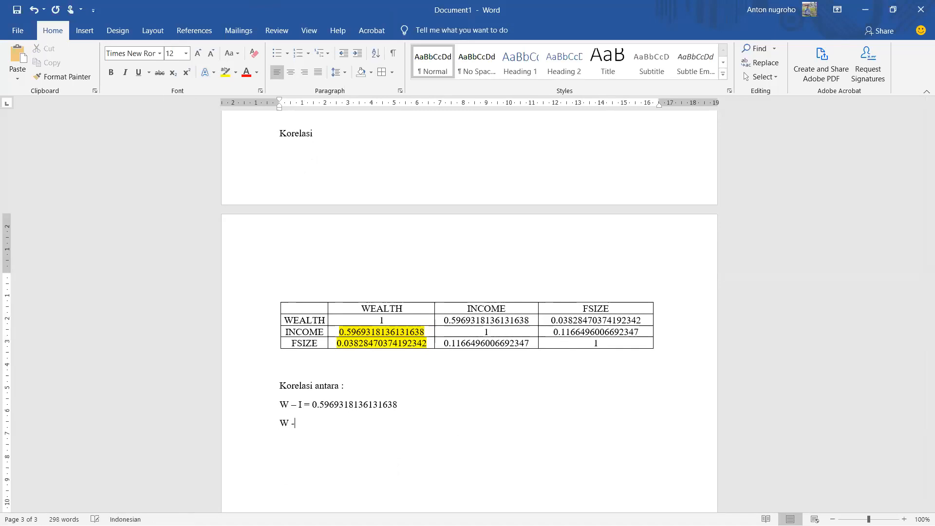
pyautogui.write('F =')
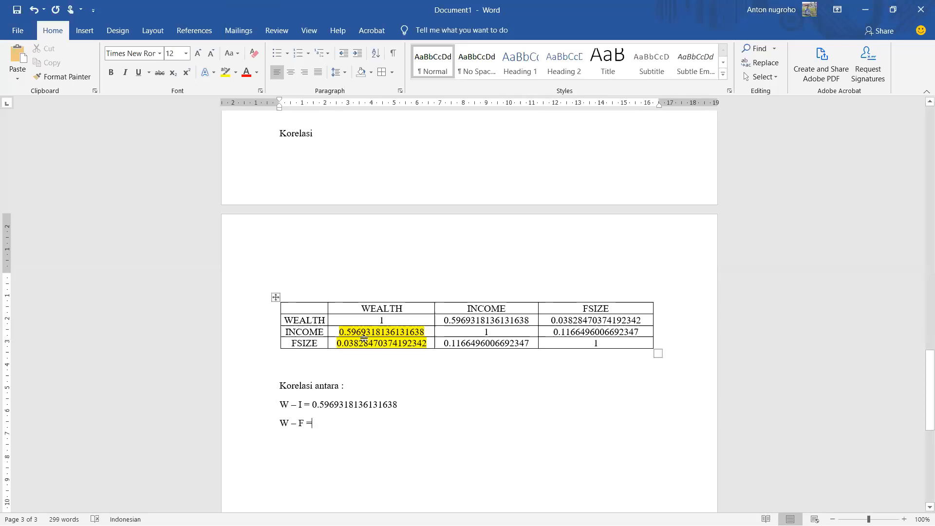
# Step: Copy the highlighted WEALTH–FSIZE correlation from the table and paste it after "W – F ="
pyautogui.doubleClick(347, 344)
pyautogui.click(338, 344)
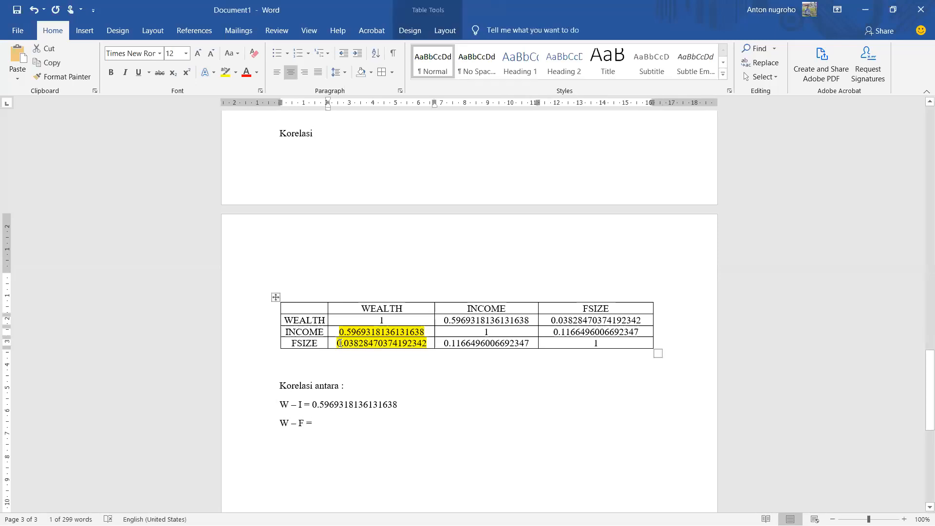
pyautogui.moveTo(337, 345); pyautogui.dragTo(371, 346)
pyautogui.hotkey('ctrl', 'c')
pyautogui.click(346, 422)
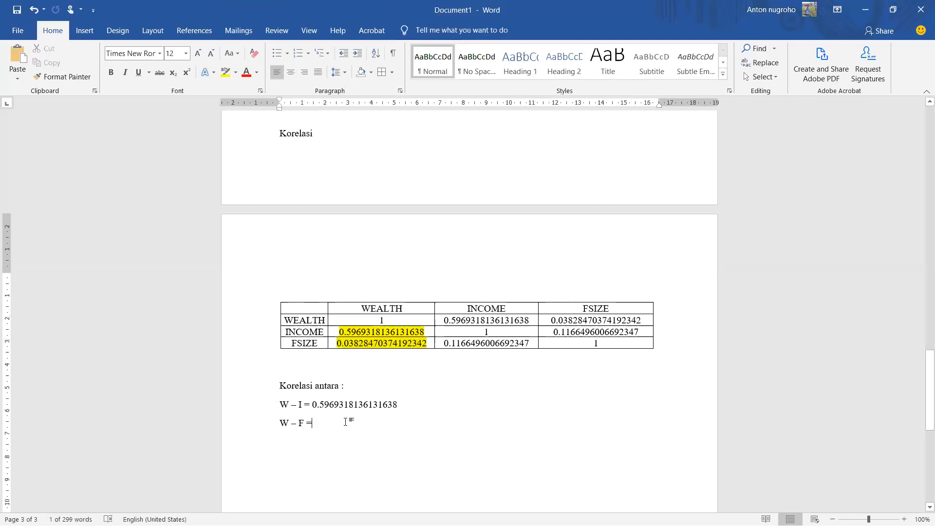
pyautogui.hotkey('ctrl', 'v')
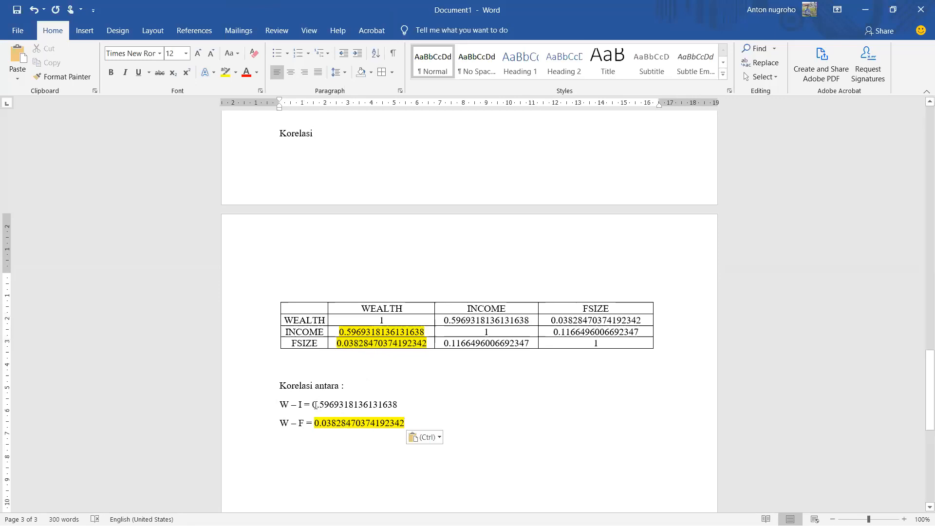
# Step: Replace the value after "W – I =" with a copy of the yellow-highlighted WEALTH–INCOME correlation from the table
pyautogui.moveTo(313, 404); pyautogui.dragTo(357, 404)
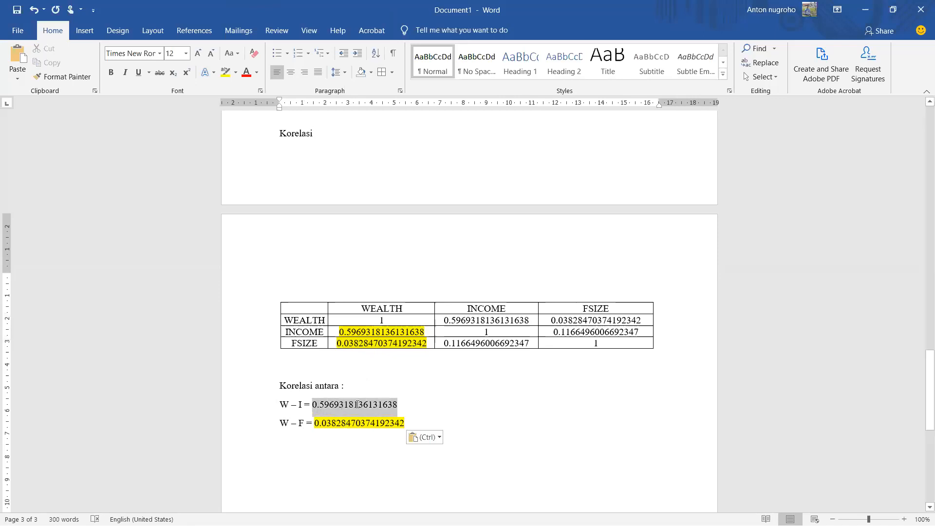
pyautogui.moveTo(341, 331); pyautogui.dragTo(396, 332)
pyautogui.hotkey('ctrl', 'c')
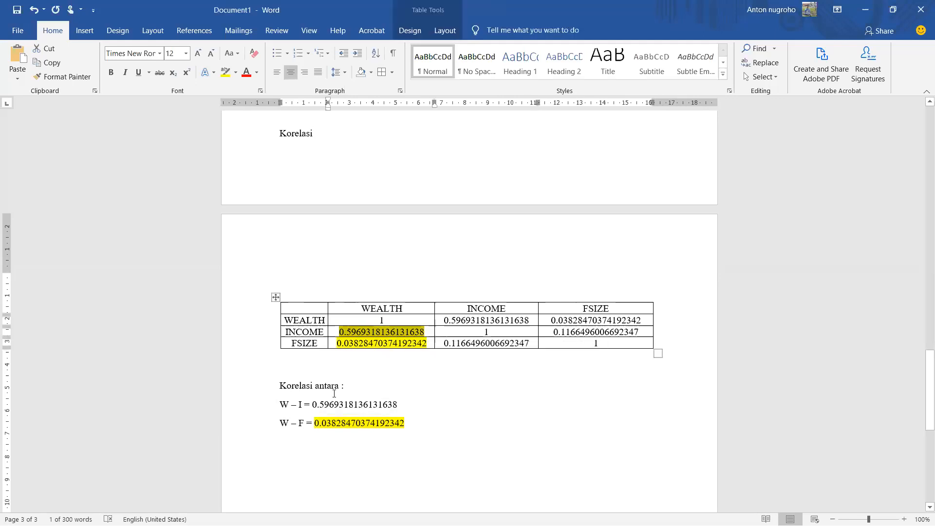
pyautogui.moveTo(316, 404); pyautogui.dragTo(390, 399)
pyautogui.hotkey('ctrl', 'v')
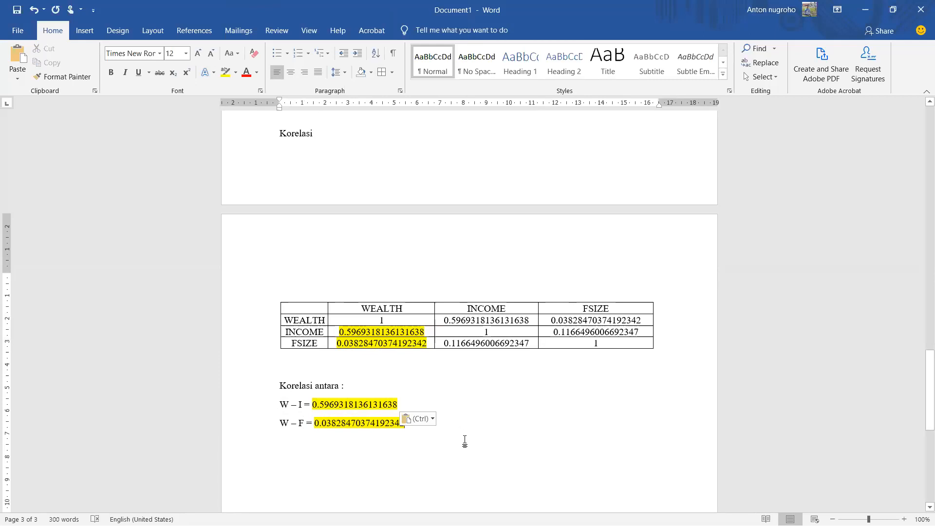
# Step: Insert a line reading "Artinya :" between the "W – I" and "W – F" lines
pyautogui.click(425, 403)
pyautogui.press('Return')
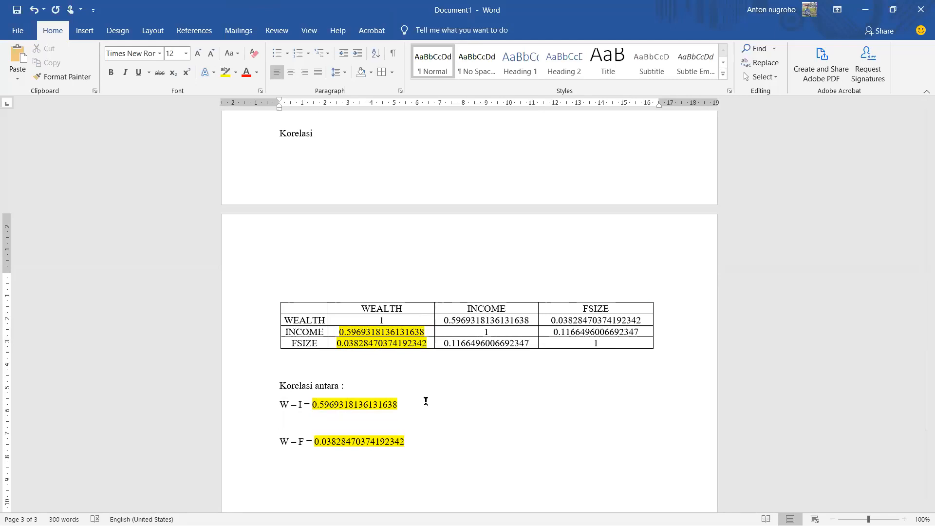
pyautogui.write('Artinya :')
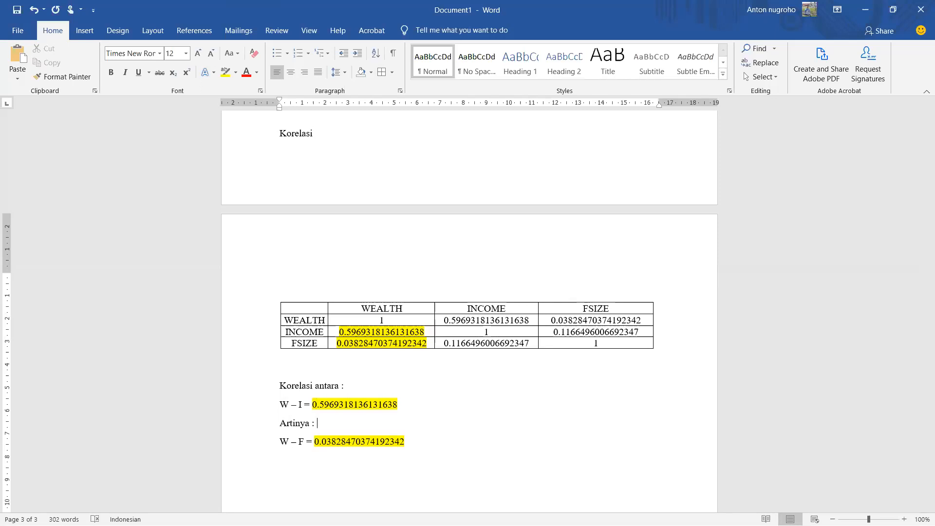
# Step: After the W – I value, leave a gap and write "hubungan antara kesejateraan dengan income cukup dan positif."
pyautogui.doubleClick(426, 405)
pyautogui.write('hubungan')
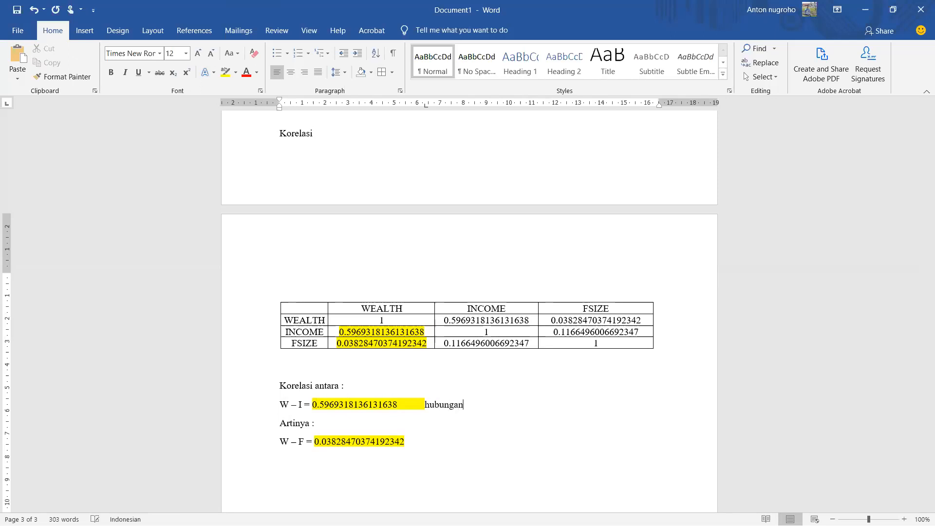
pyautogui.write(' antara kesejateraan dengan income ')
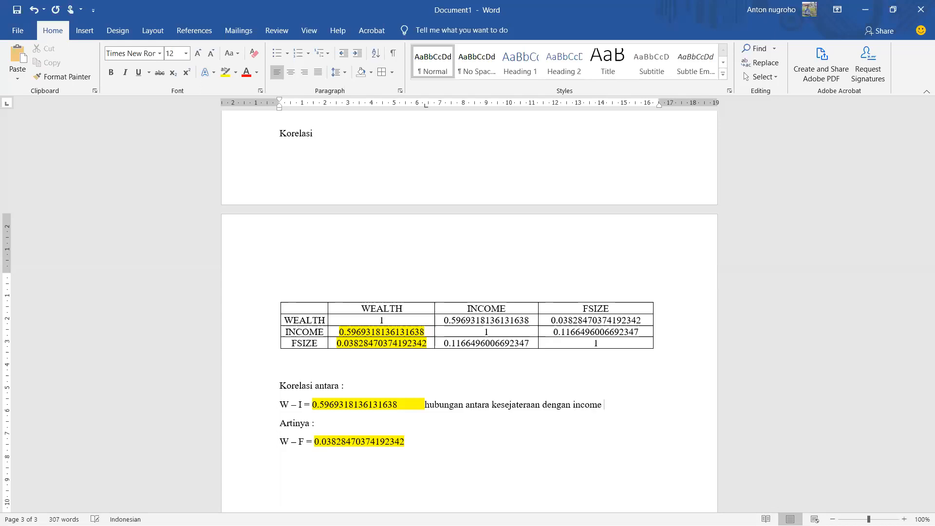
pyautogui.write(' icukup dan p')
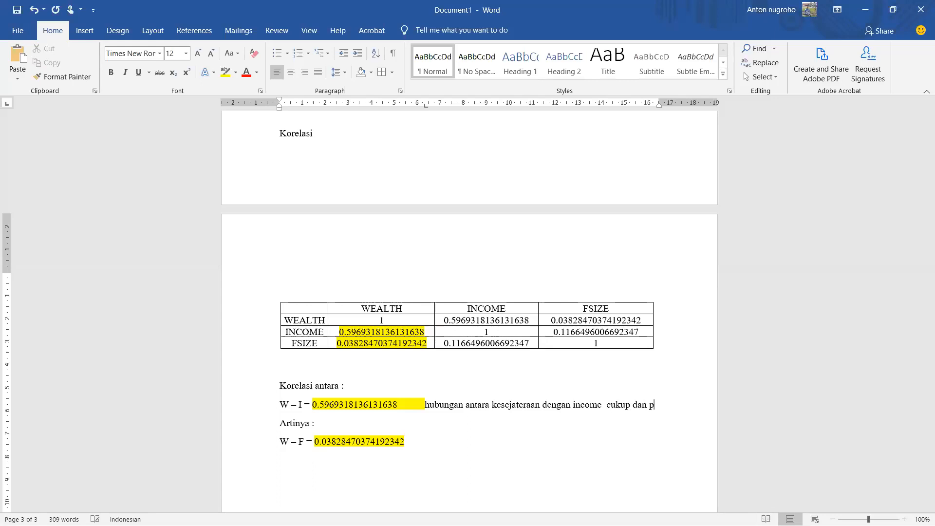
pyautogui.write('ositif. yang berarti jika')
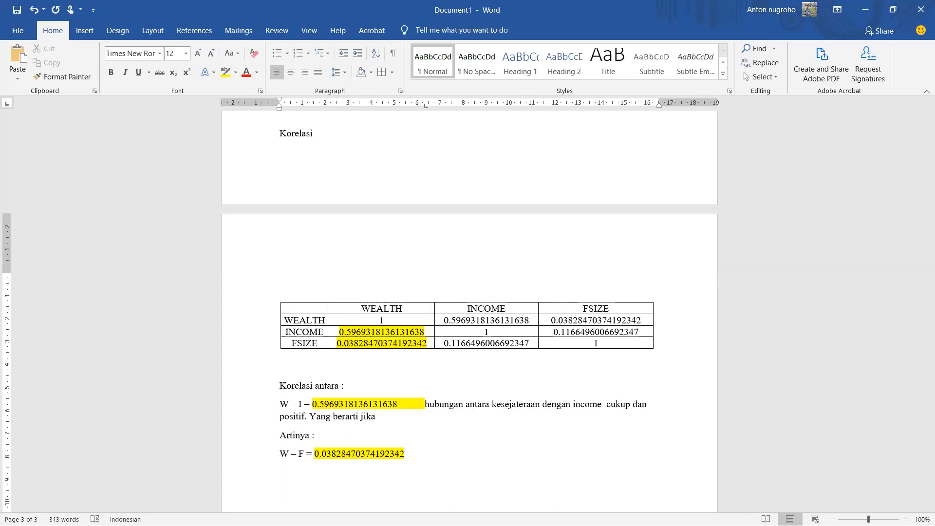
# Step: Continue the W – I interpretation with "Yang berarti jika income meningkat maka kesejateraan akan meningkat"
pyautogui.write('income meningkat maka')
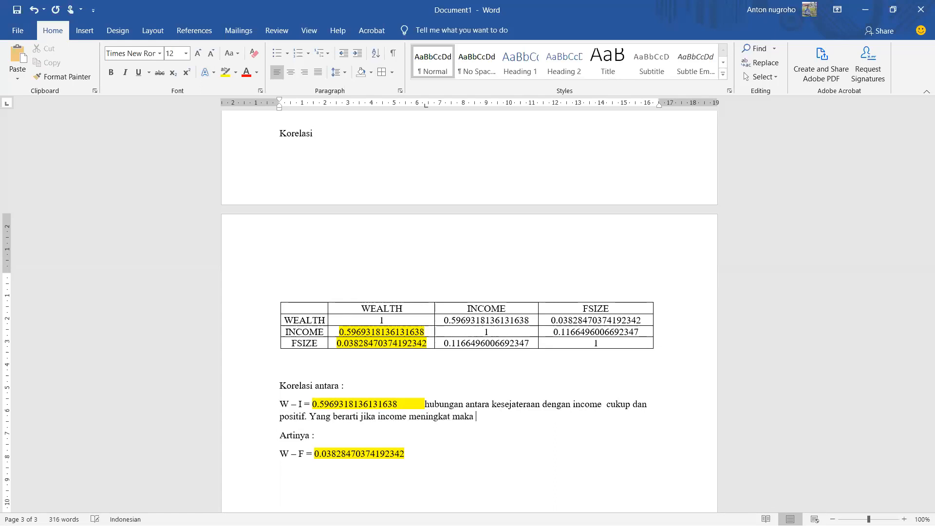
pyautogui.write(' kesejateraan akan m')
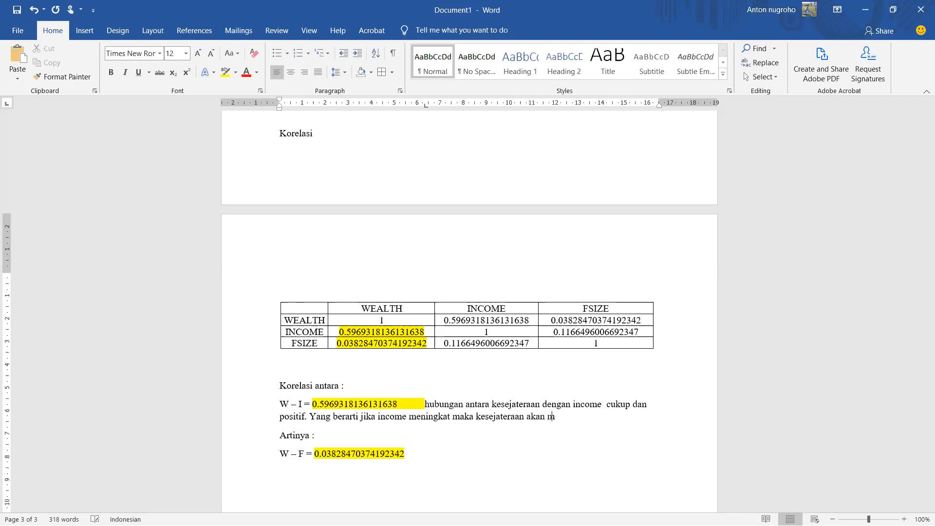
pyautogui.write('eningkat dan jika inco')
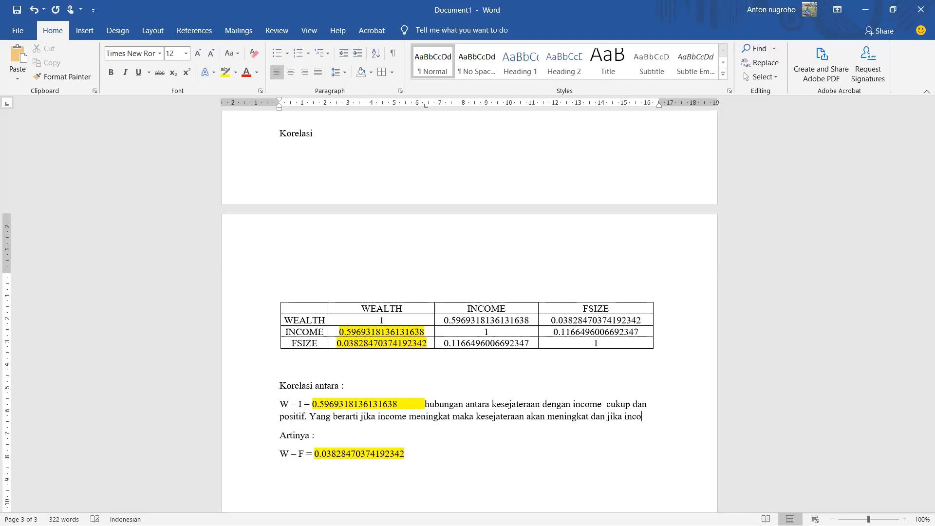
pyautogui.write('me ')
pyautogui.write('turun ma')
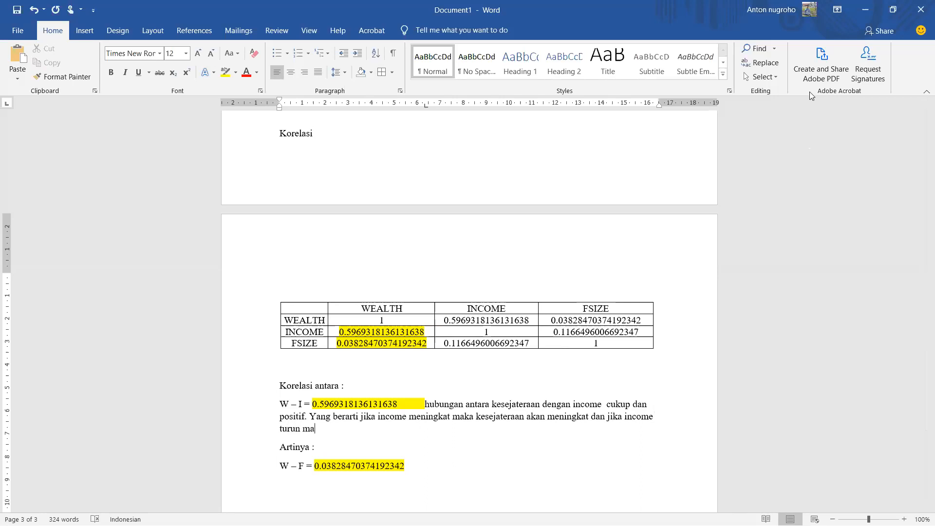
# Step: Extend the W – I interpretation with "dan jika income turun maka kesejahteraan akan turun"
pyautogui.click(838, 97)
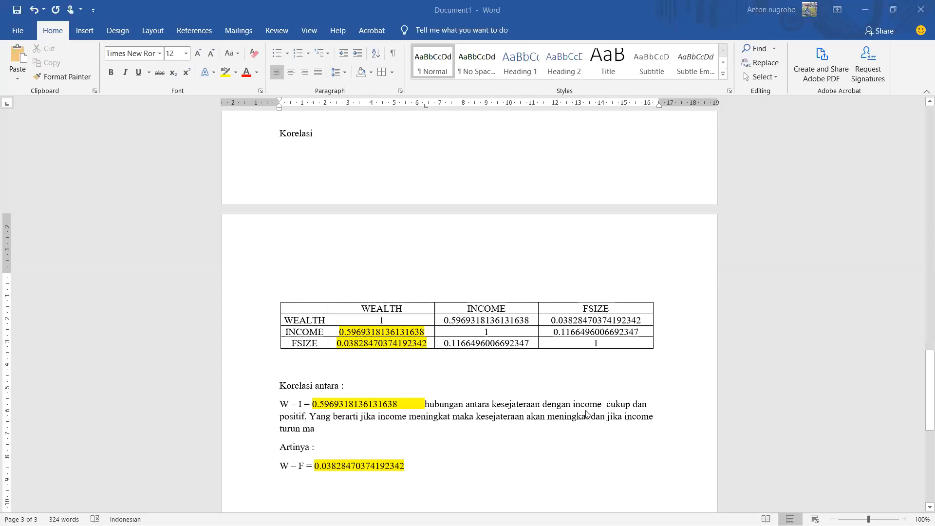
pyautogui.write('ka kesejaht')
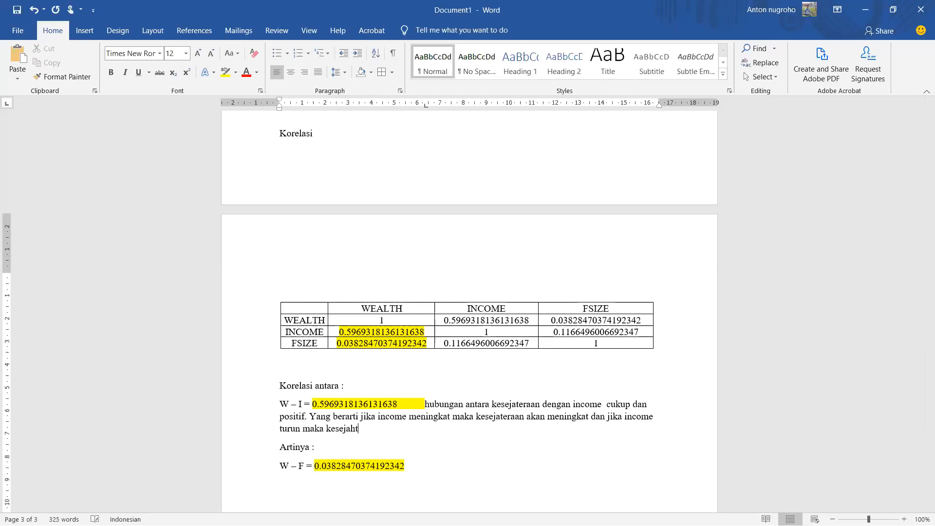
pyautogui.write('eraan akan turun')
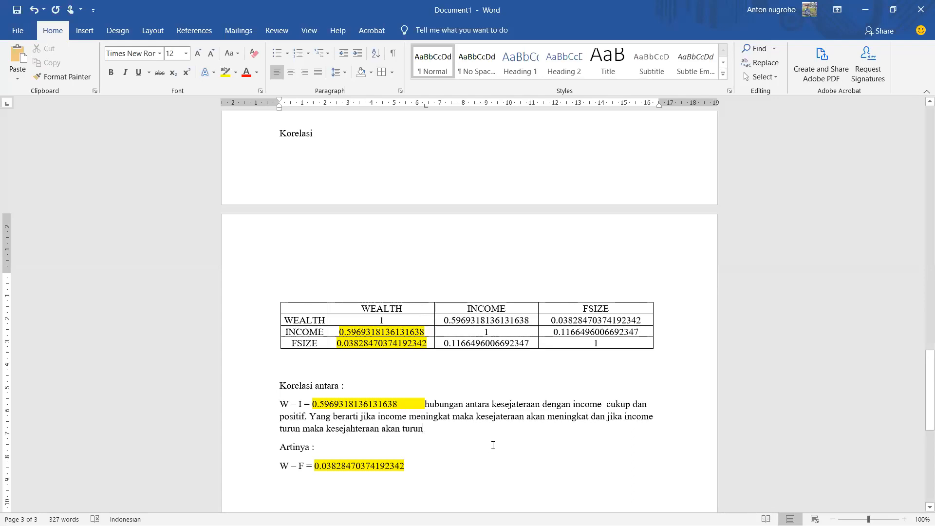
# Step: Start a new line reading "I-F =" below the "W – F" line, leaving one blank line between them
pyautogui.scroll(1, 493, 445)
pyautogui.scroll(-4, 465, 427)
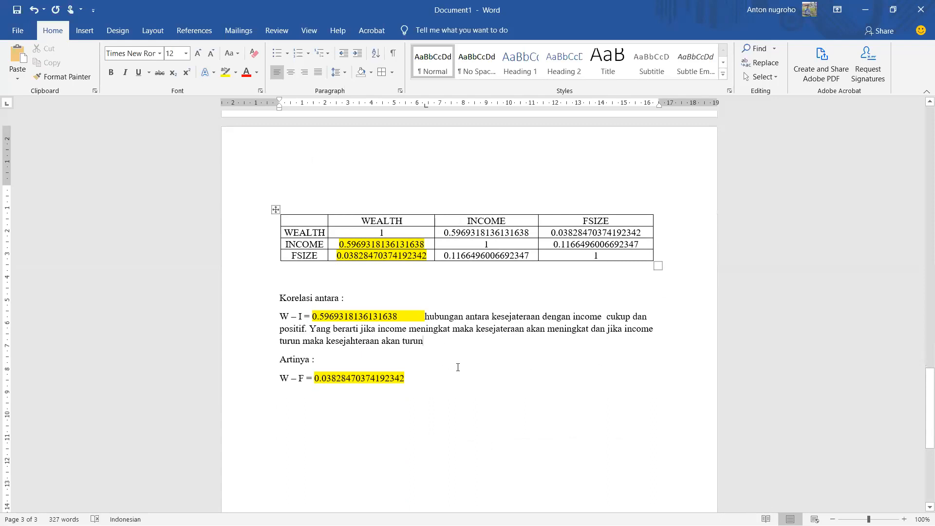
pyautogui.click(423, 375)
pyautogui.press('Return')
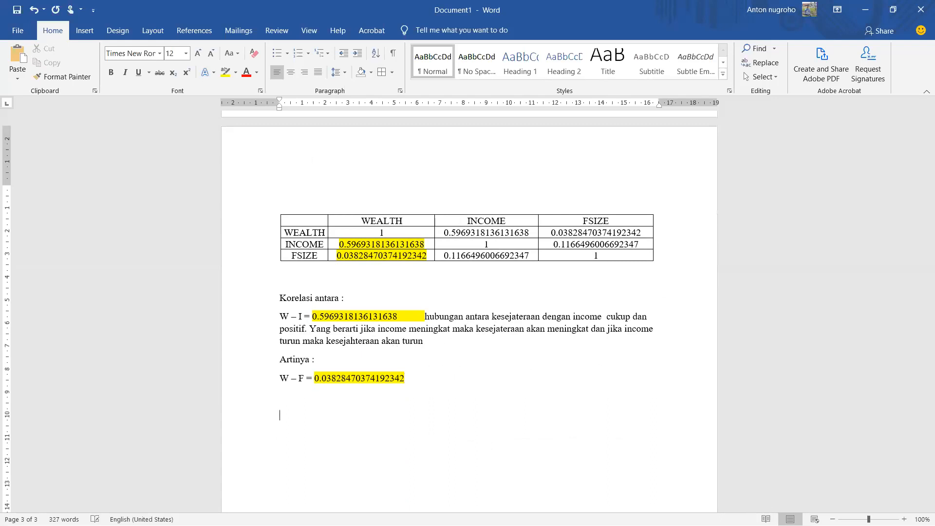
pyautogui.write('I-F =')
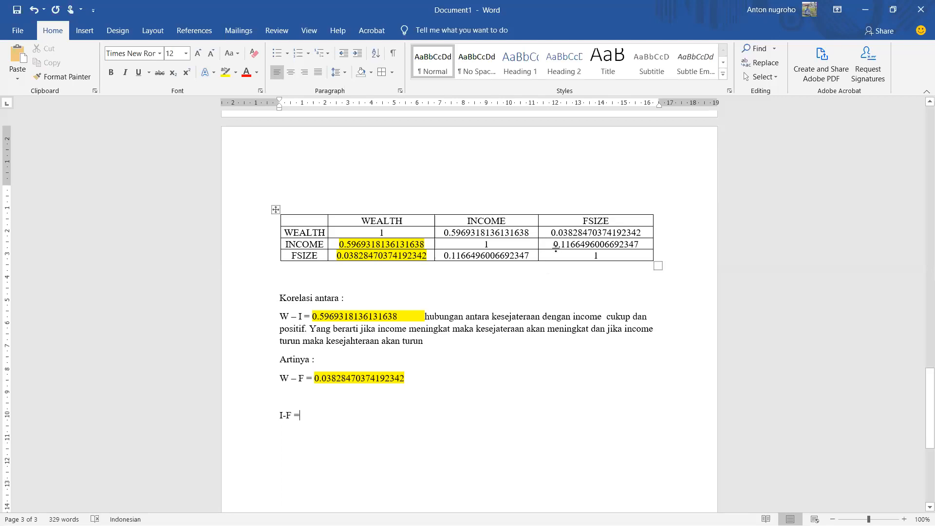
# Step: Highlight the INCOME–FSIZE correlation in the INCOME row of the table in pink
pyautogui.moveTo(553, 244); pyautogui.dragTo(625, 243)
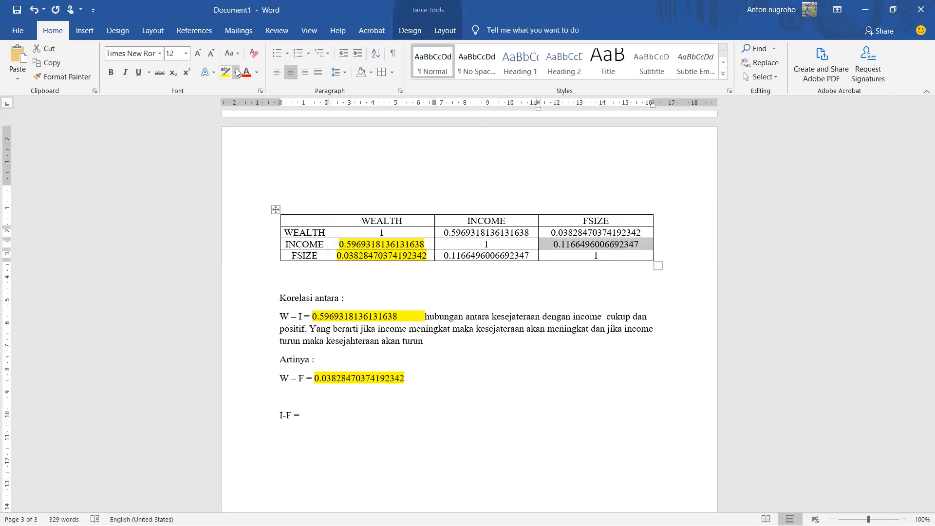
pyautogui.click(237, 72)
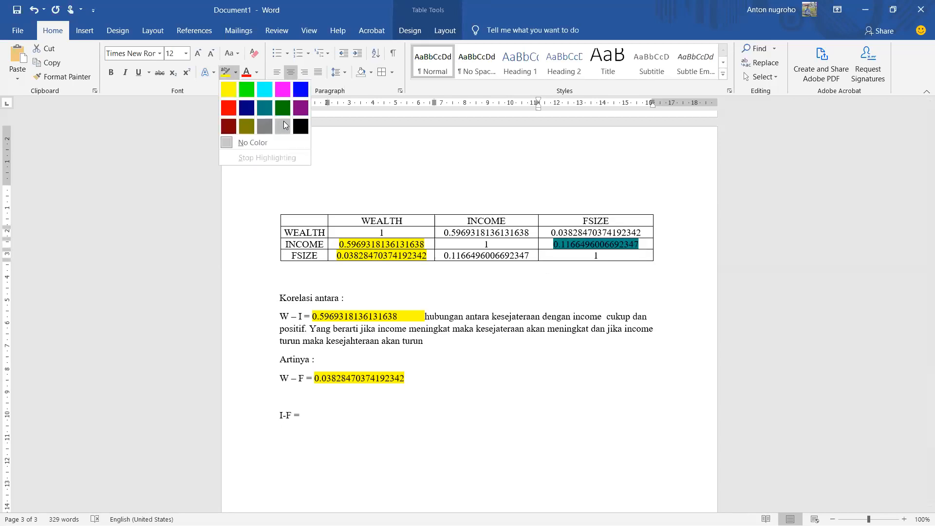
pyautogui.click(281, 92)
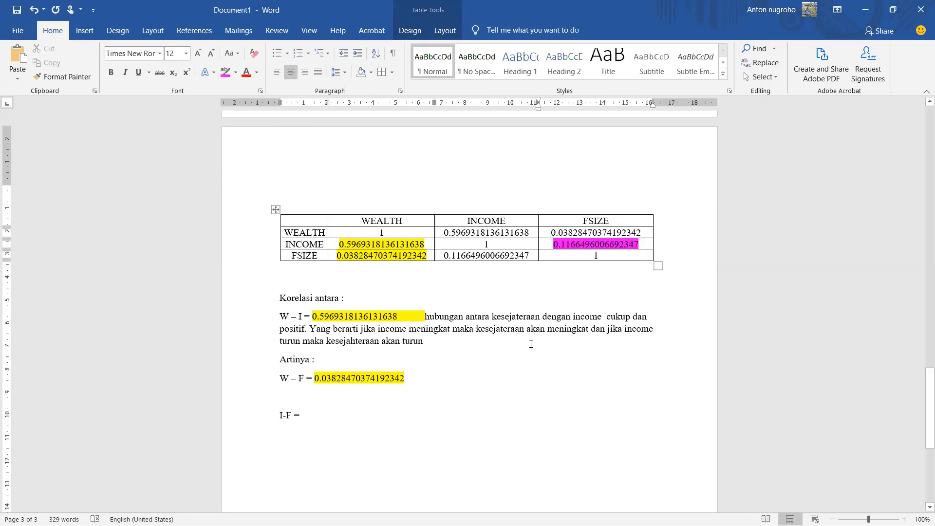
# Step: Copy the pink-highlighted INCOME–FSIZE correlation from the table to after "I-F ="
pyautogui.rightClick(565, 247)
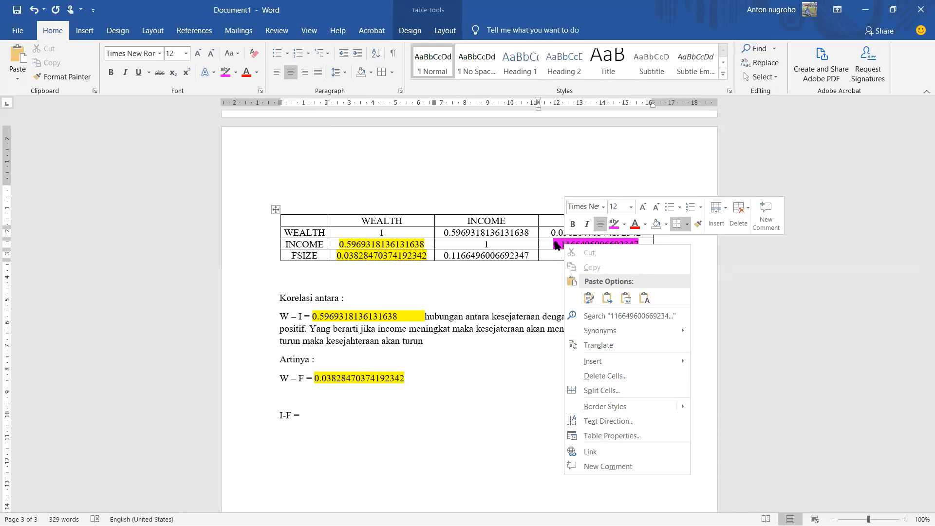
pyautogui.click(598, 243)
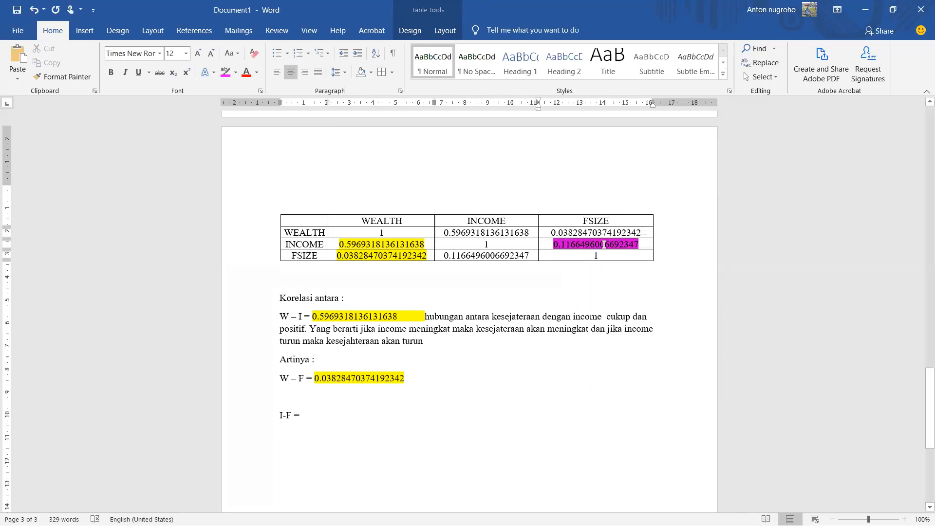
pyautogui.rightClick(604, 244)
pyautogui.click(618, 267)
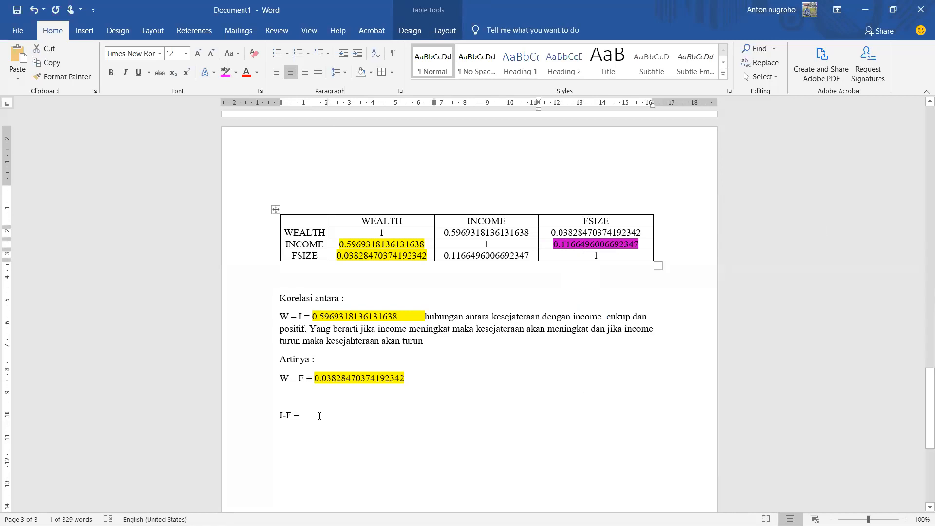
pyautogui.click(319, 415)
pyautogui.hotkey('ctrl', 'v')
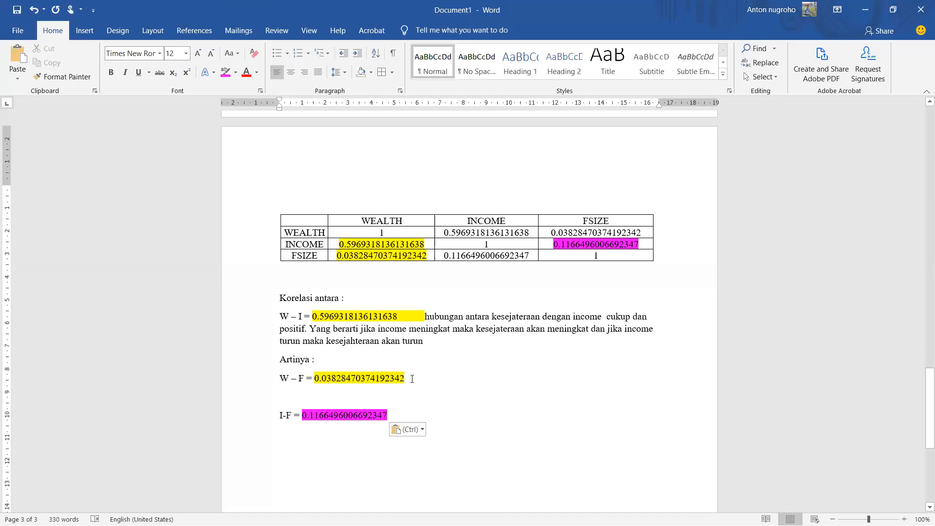
pyautogui.click(431, 377)
pyautogui.click(18, 10)
pyautogui.click(572, 337)
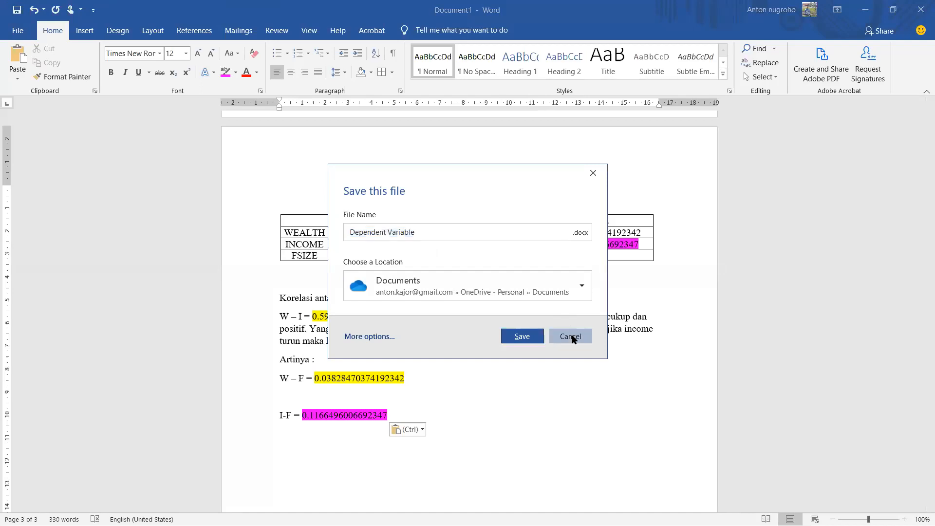
# Step: Review the regression output table at the start of the document, selecting its Adjusted R-squared row
pyautogui.scroll(10, 658, 292)
pyautogui.scroll(12, 657, 327)
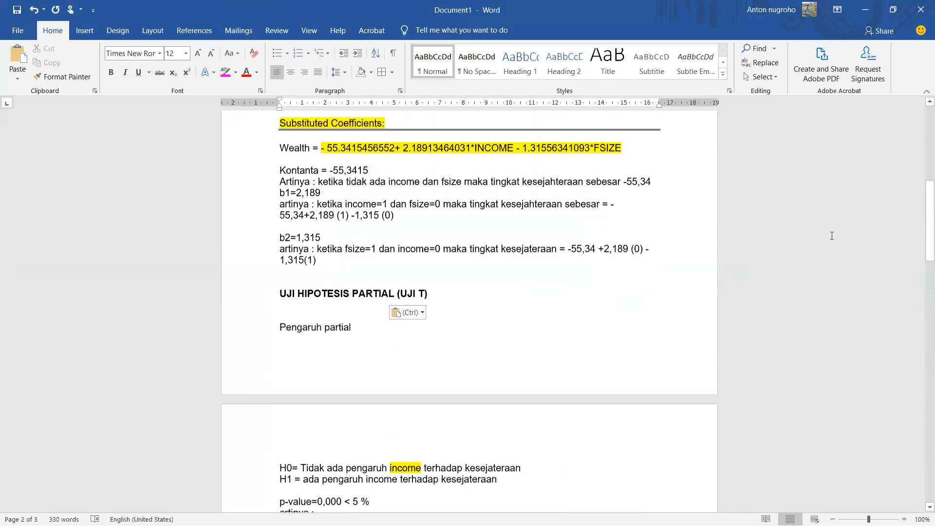
pyautogui.scroll(12, 832, 235)
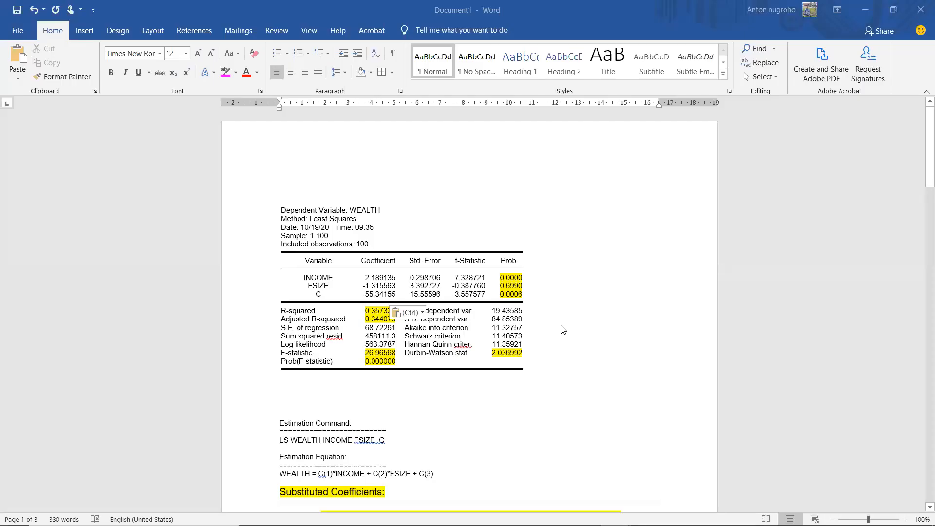
pyautogui.click(392, 352)
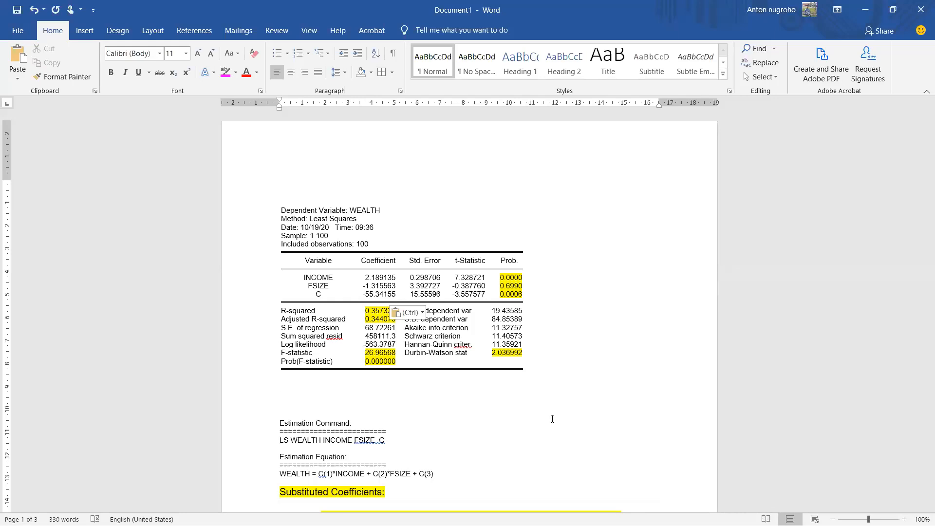
pyautogui.scroll(-1, 557, 411)
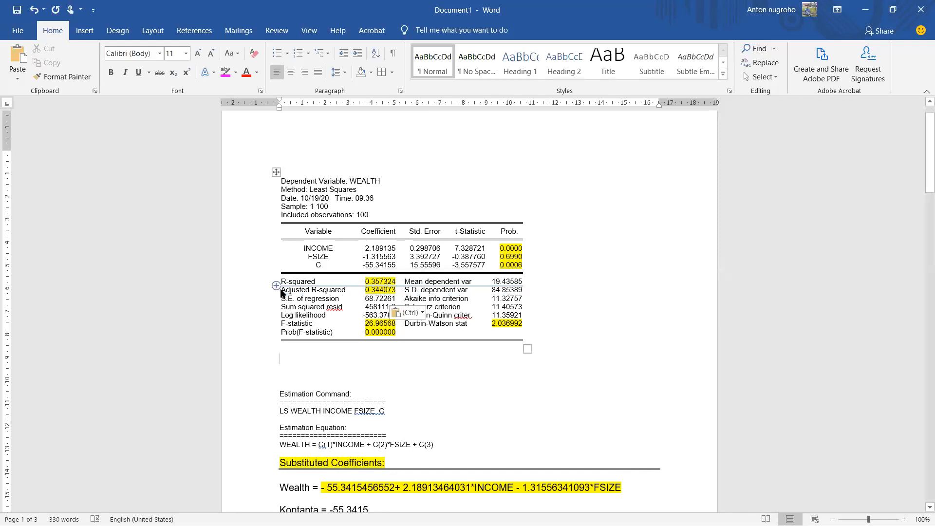
pyautogui.moveTo(286, 291); pyautogui.dragTo(377, 290)
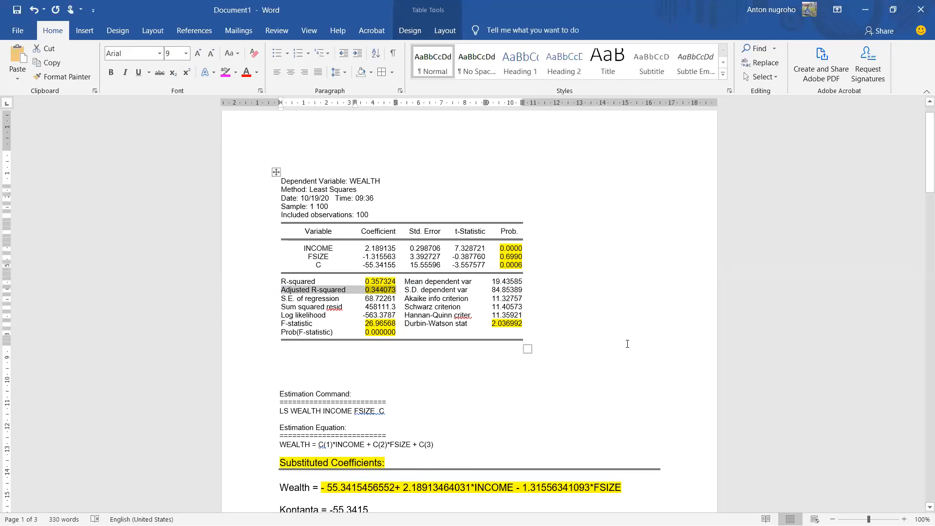
# Step: Add a row beneath R-squared in the goodness of fits table and enter "seban" in it
pyautogui.scroll(-2, 628, 346)
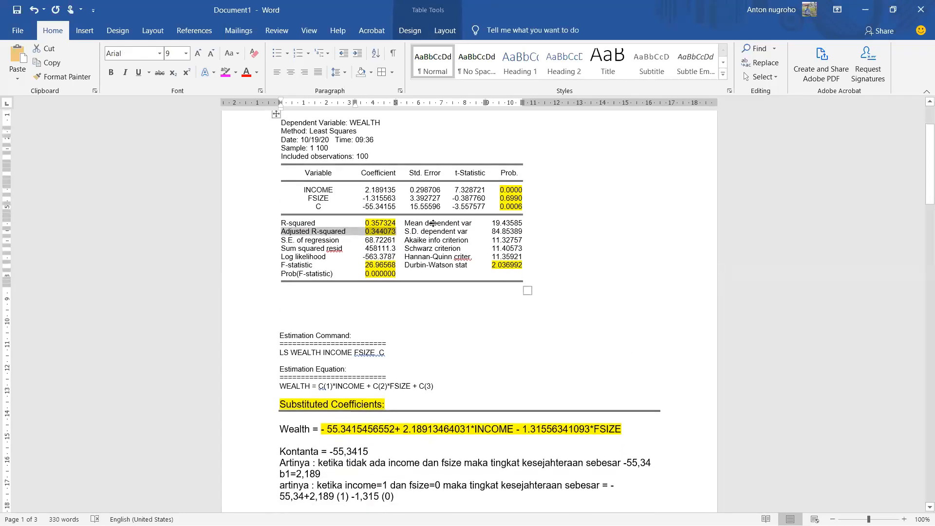
pyautogui.scroll(-15, 378, 221)
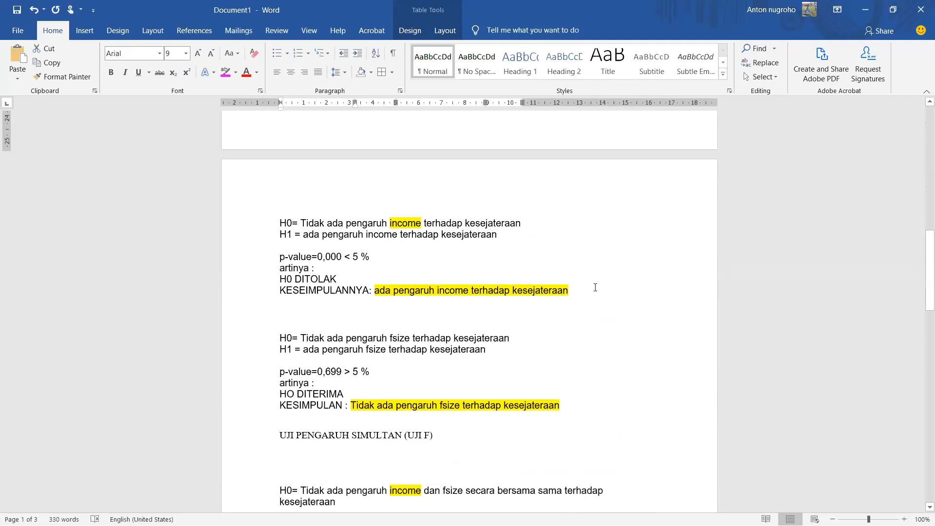
pyautogui.scroll(-10, 601, 265)
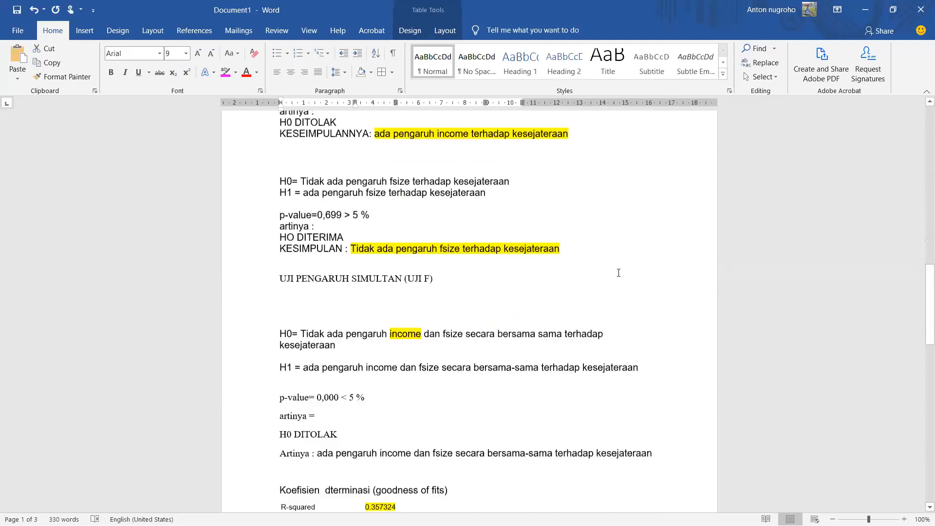
pyautogui.scroll(-12, 616, 287)
pyautogui.scroll(8, 604, 305)
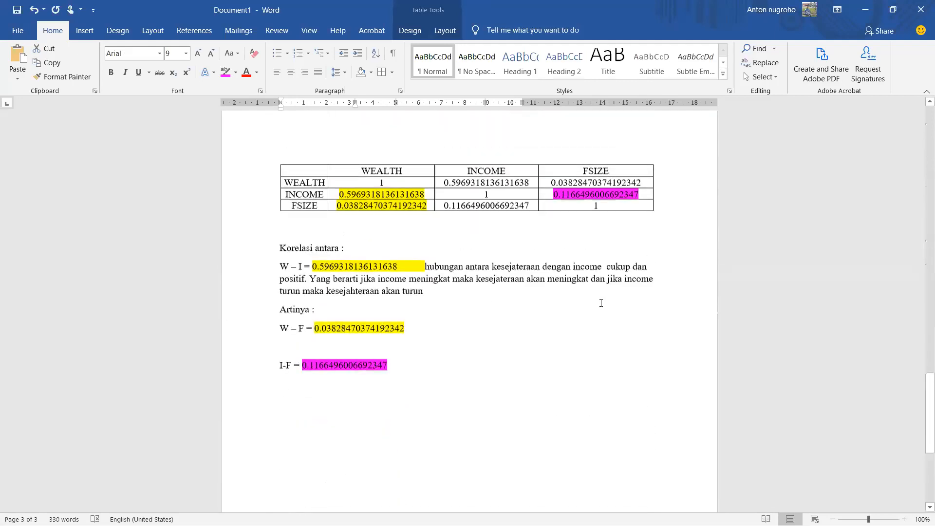
pyautogui.scroll(4, 601, 303)
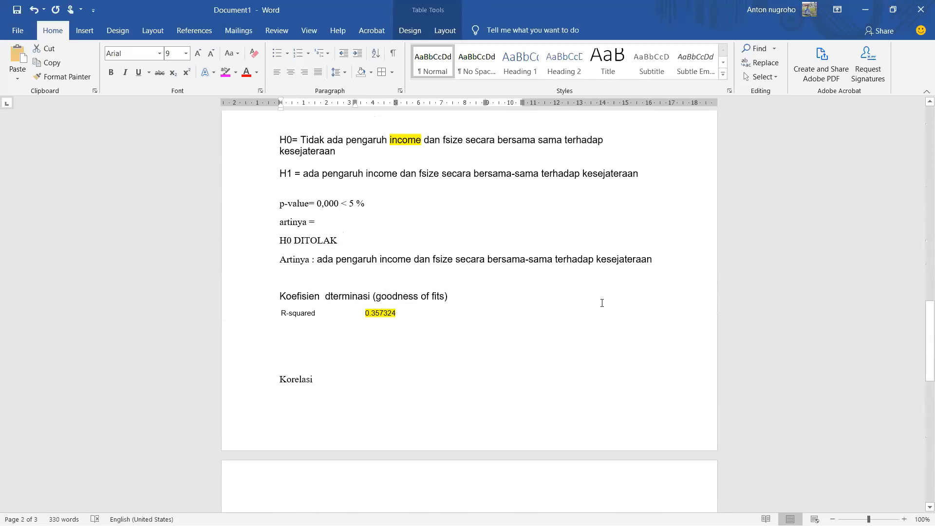
pyautogui.scroll(1, 568, 307)
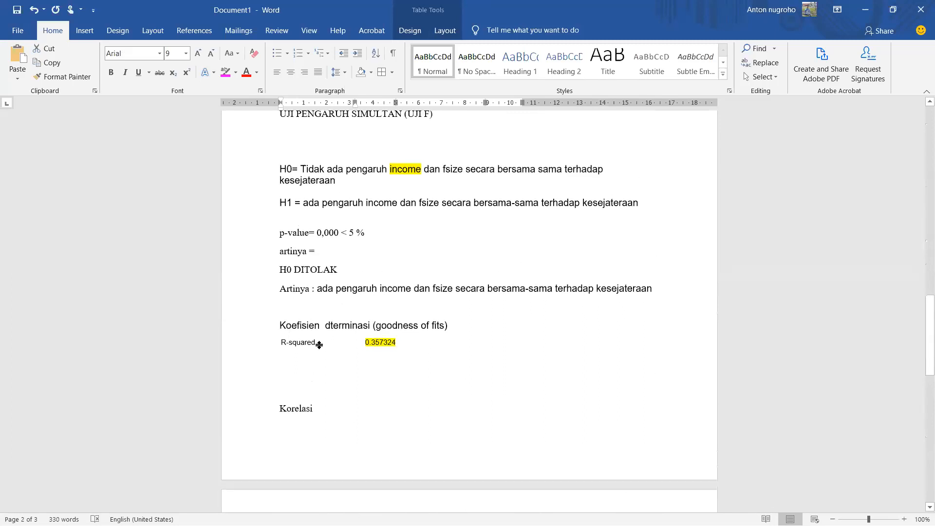
pyautogui.click(415, 345)
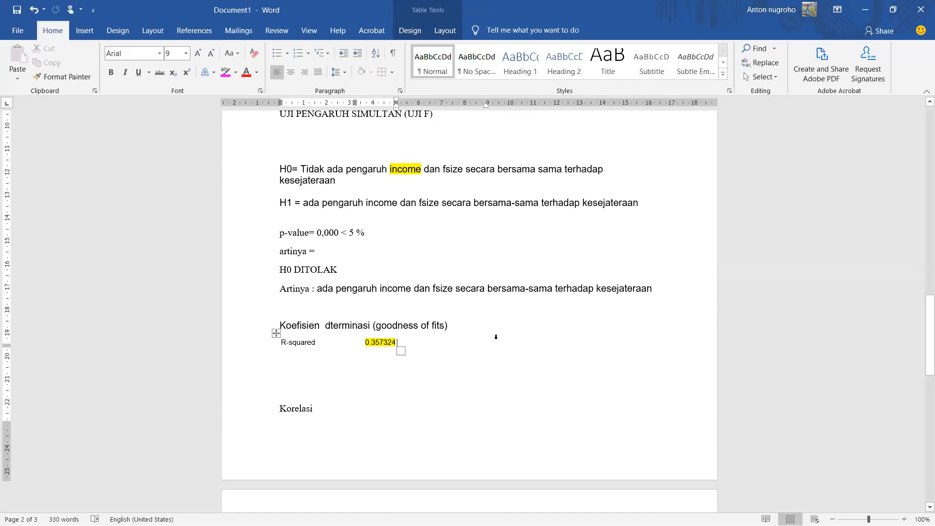
pyautogui.press('Tab')
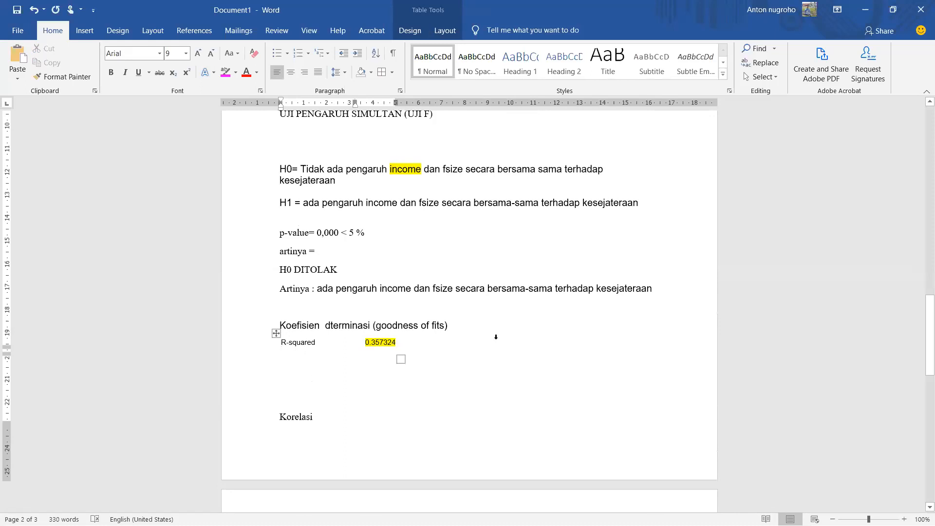
pyautogui.write('seban')
# Step: Set both rows of the R-squared table to Times New Roman, size 12
pyautogui.moveTo(250, 344); pyautogui.dragTo(251, 353)
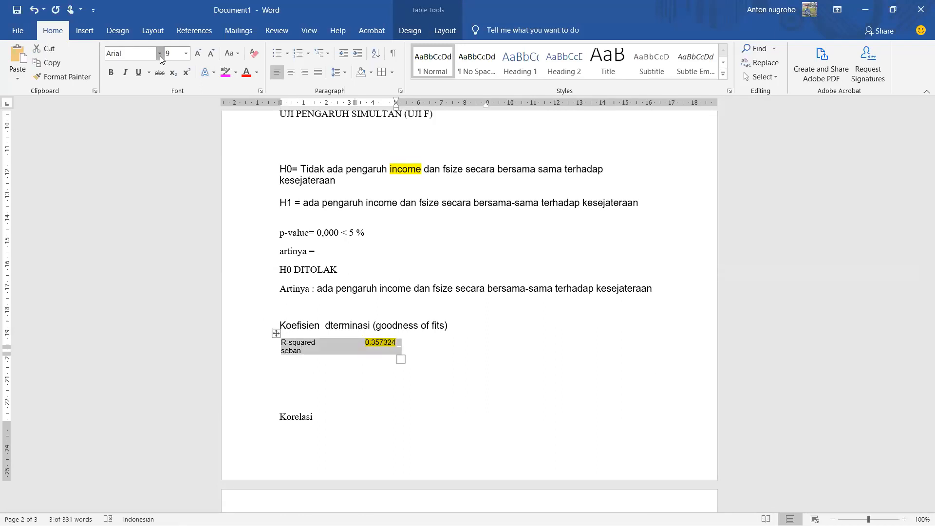
pyautogui.click(160, 54)
pyautogui.click(163, 119)
pyautogui.click(187, 57)
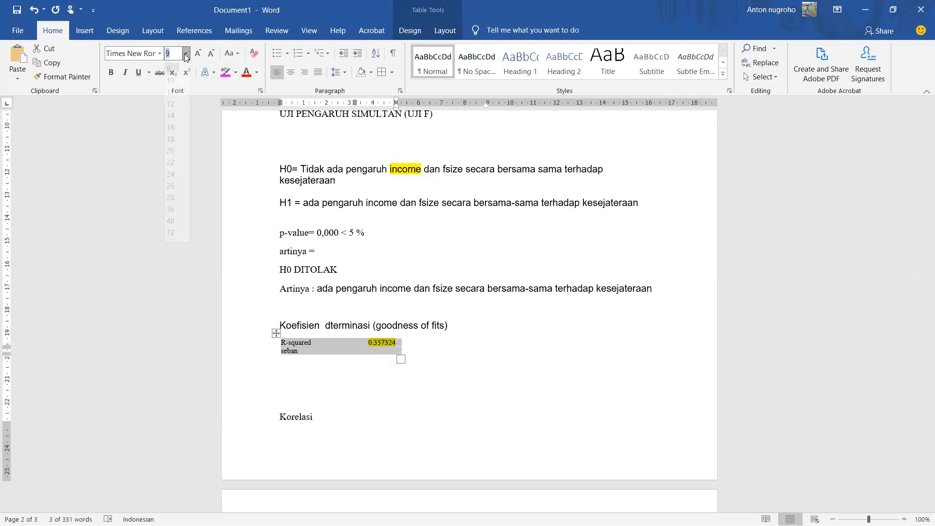
pyautogui.click(175, 122)
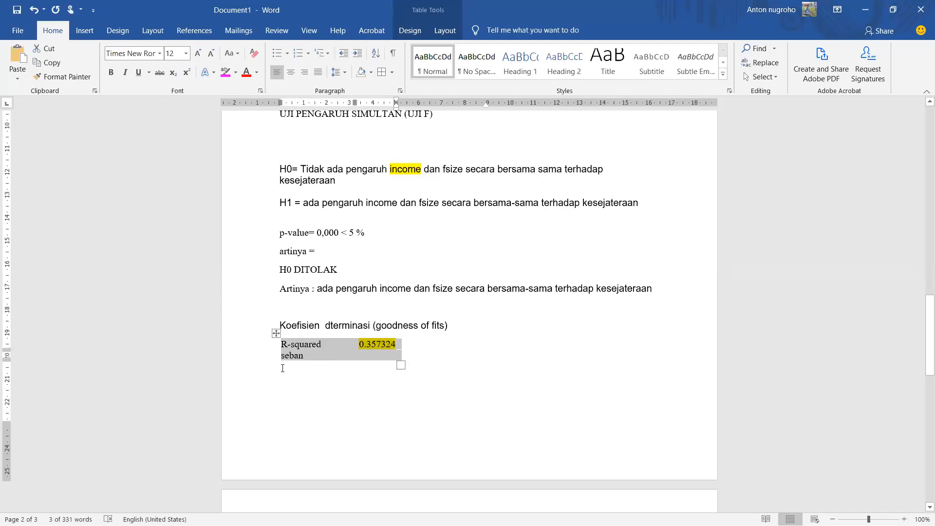
# Step: Clear "seban" from the row under R-squared and move the cursor to the blank line below the table
pyautogui.click(306, 356)
pyautogui.press('BackSpace')
pyautogui.press('BackSpace')
pyautogui.press('BackSpace')
pyautogui.press('BackSpace')
pyautogui.press('BackSpace')
pyautogui.press('Down')
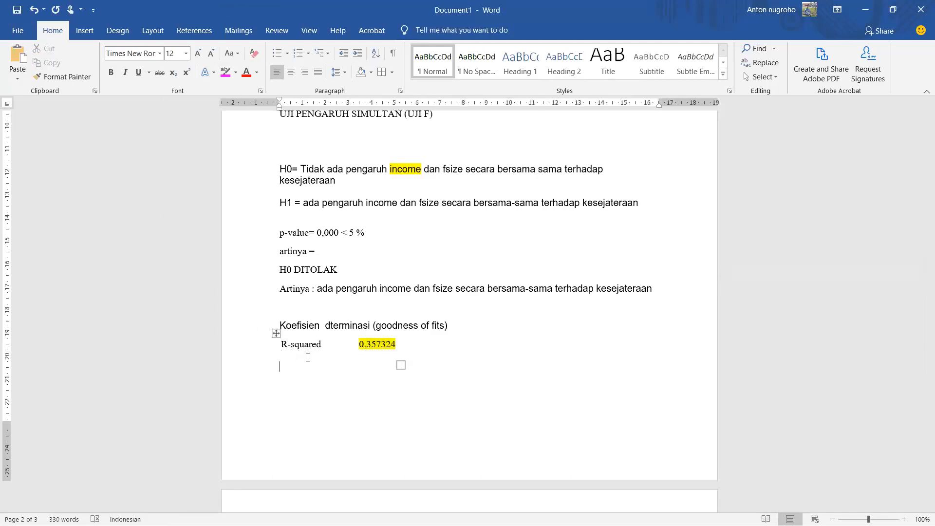
# Step: Below the R-squared table, begin the interpretation with "Sebanyak 35,73 % varian dari"
pyautogui.write('sebanyak')
pyautogui.write(' 35')
pyautogui.write(',7')
pyautogui.write('3')
pyautogui.write(' % vari')
pyautogui.write('an')
pyautogui.write(' dari')
pyautogui.write('es')
# Step: Continue the R-squared interpretation after "varian dari" with "kesejateraan itu disebabkan oleh"
pyautogui.press('BackSpace')
pyautogui.press('BackSpace')
pyautogui.write('k')
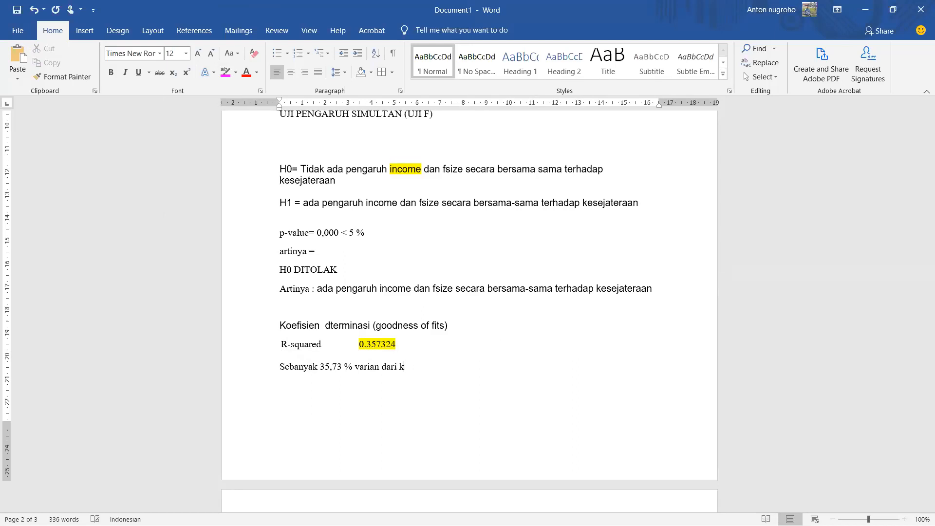
pyautogui.write('esejateraan itu disebabkan o')
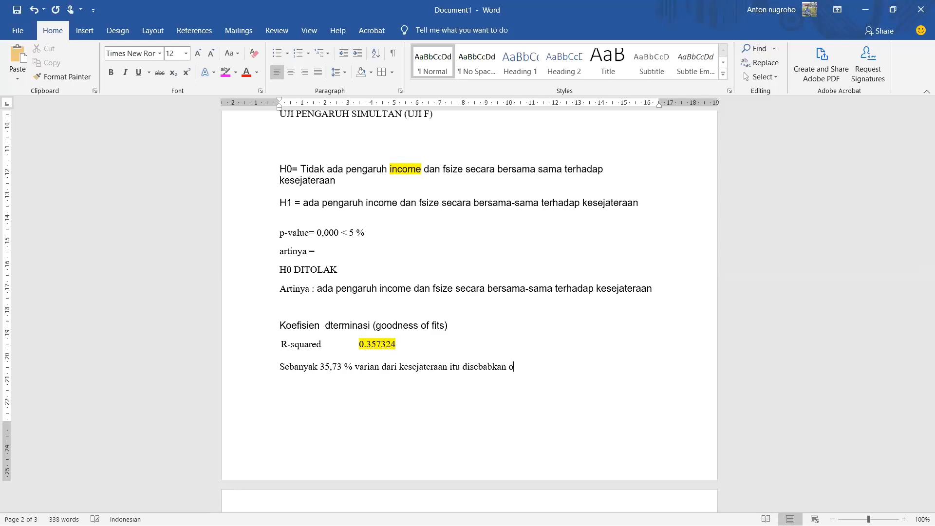
pyautogui.write('leh varians dari income dan fsize, sedangkan sisanya ')
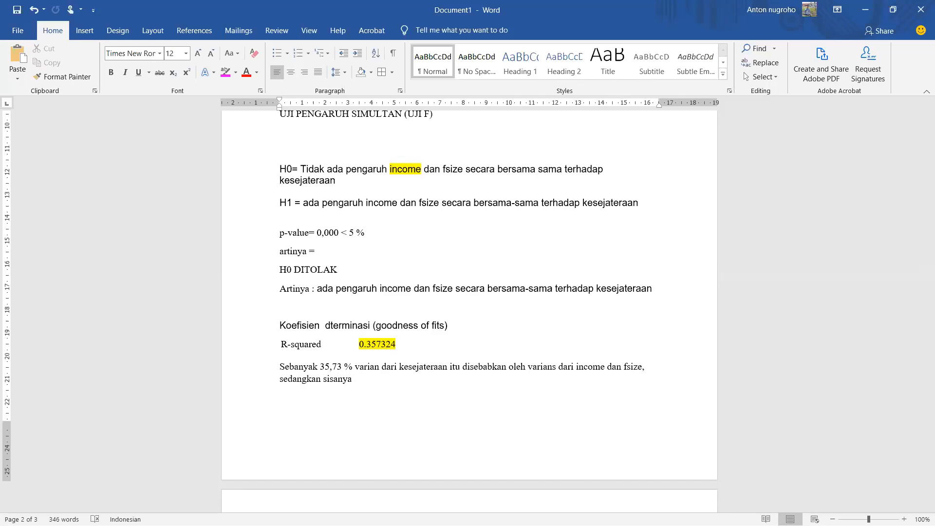
pyautogui.write('(')
pyautogui.click(456, 348)
pyautogui.press('Return')
pyautogui.write('100')
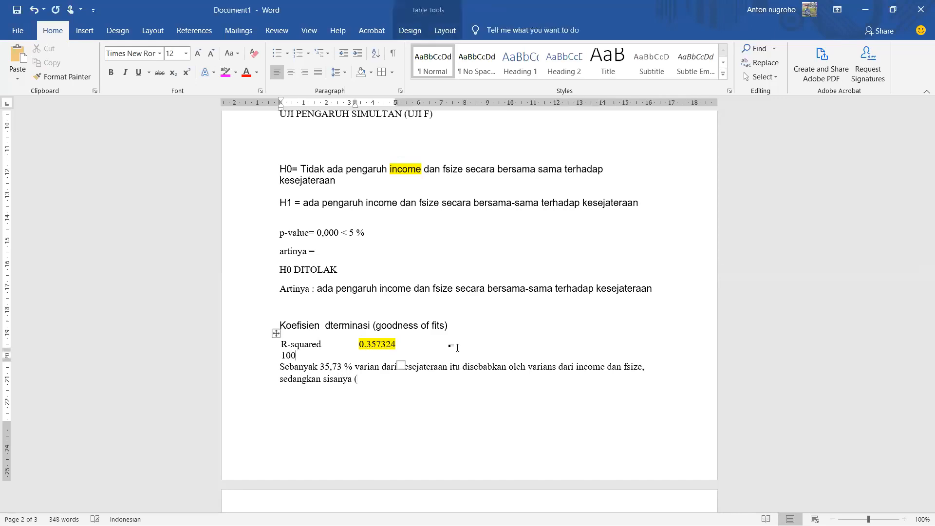
pyautogui.press('BackSpace')
pyautogui.press('BackSpace')
pyautogui.press('BackSpace')
# Step: Complete the parenthesis after "sedangkan sisanya" so it reads "(100 % - 35,73 %)"
pyautogui.click(424, 378)
pyautogui.write('10')
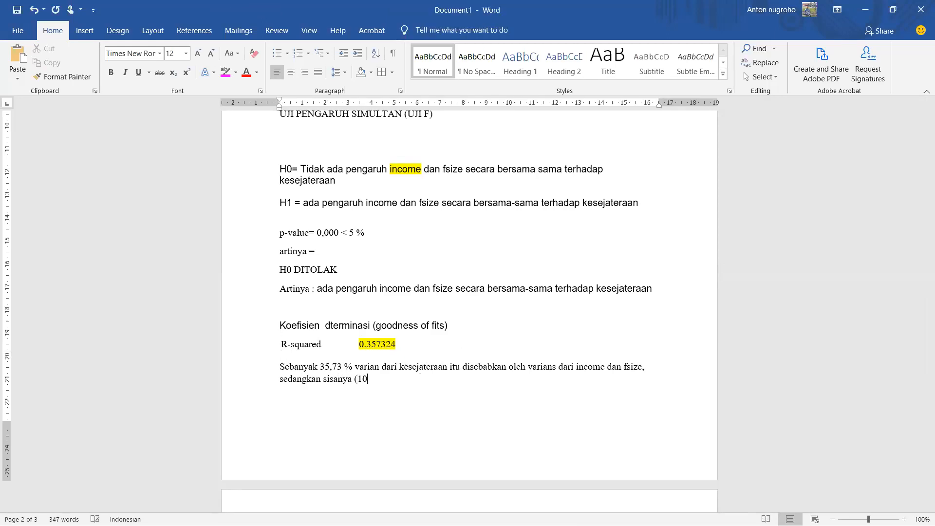
pyautogui.write('0 % - 35,73 %)')
# Step: Insert "sebesar" before the parenthesis and "=" in front of "100 %" inside it
pyautogui.press('Left')
pyautogui.press('Left')
pyautogui.press('Left')
pyautogui.press('Left')
pyautogui.press('Left')
pyautogui.press('Left')
pyautogui.press('Left')
pyautogui.press('Left')
pyautogui.press('Left')
pyautogui.press('Left')
pyautogui.press('Left')
pyautogui.press('Left')
pyautogui.write('sebesar ')
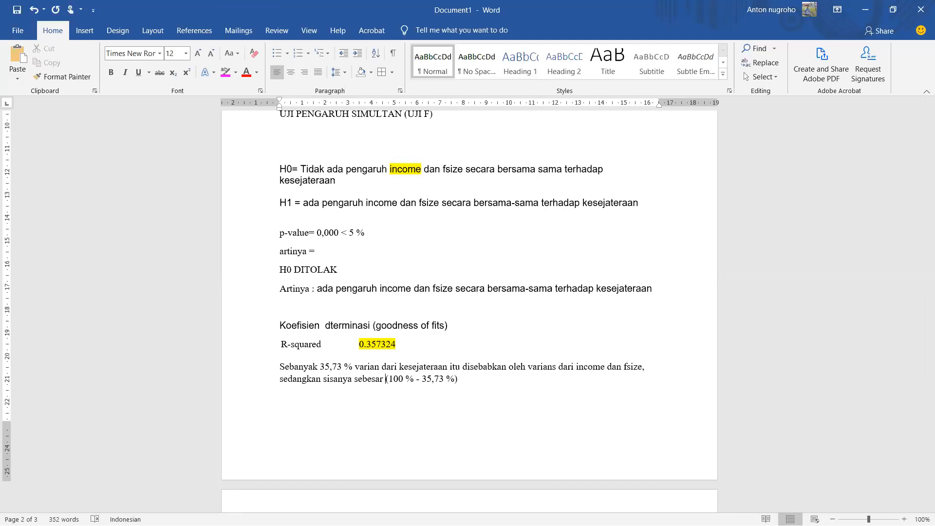
pyautogui.write('= ')
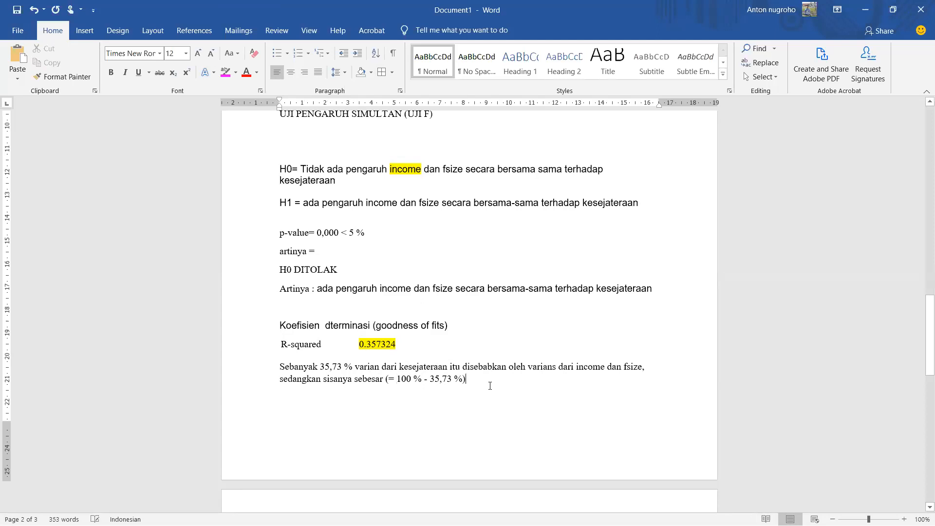
pyautogui.write(' disebabkan oleh varian variabel lain')
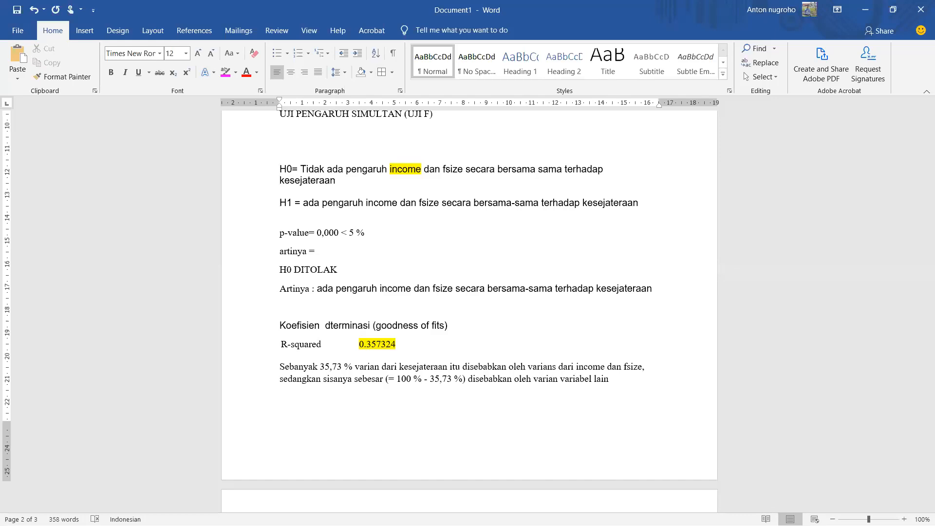
# Step: After the parenthesis, continue the sentence with "disebabkan oleh varian variabel lain"
pyautogui.write('.yang tidak dimasukkan dalam model penelitian')
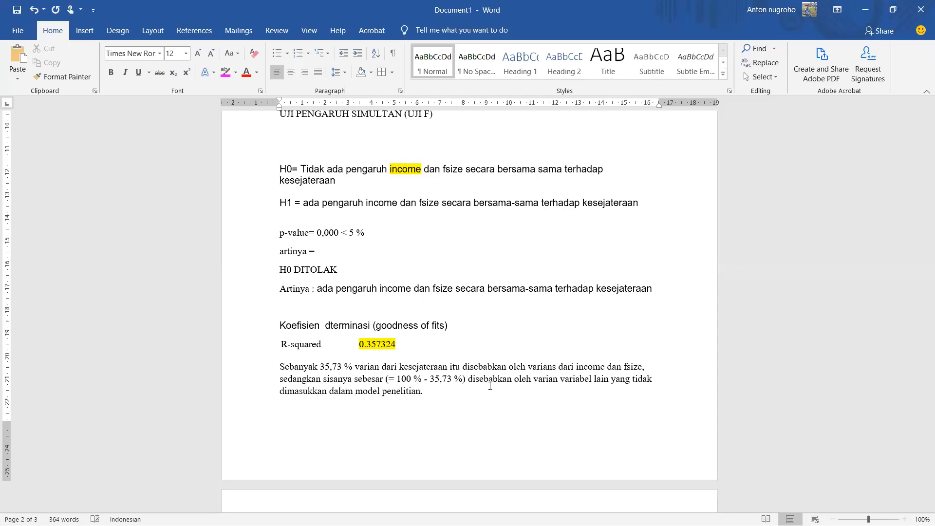
pyautogui.hotkey('ctrl', 's')
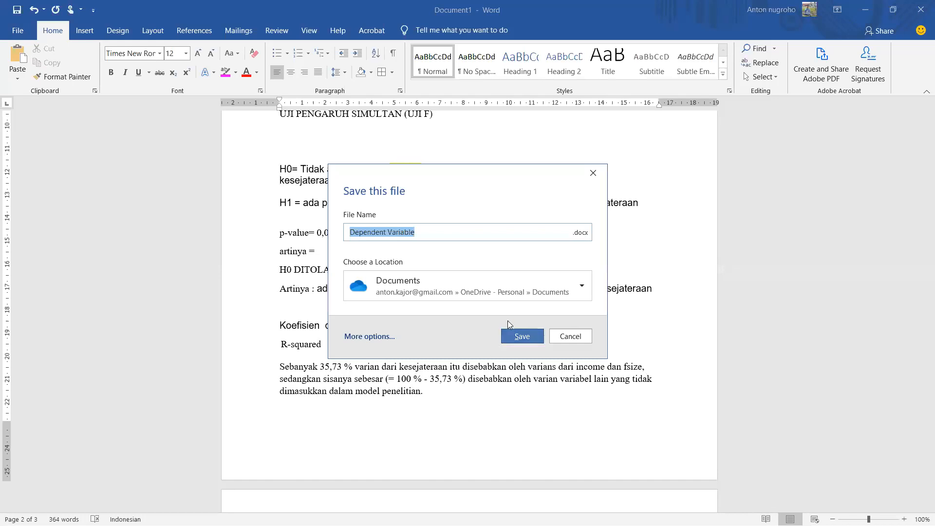
pyautogui.click(570, 336)
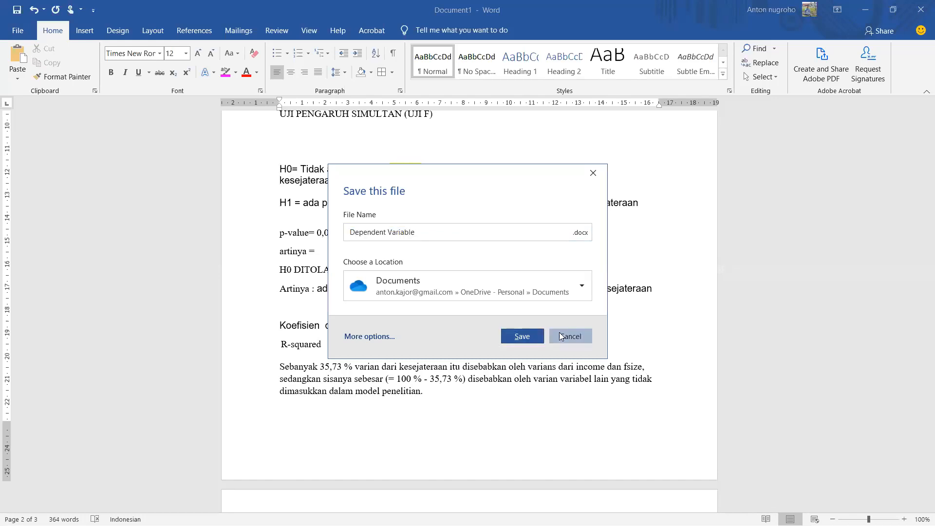
pyautogui.click(17, 10)
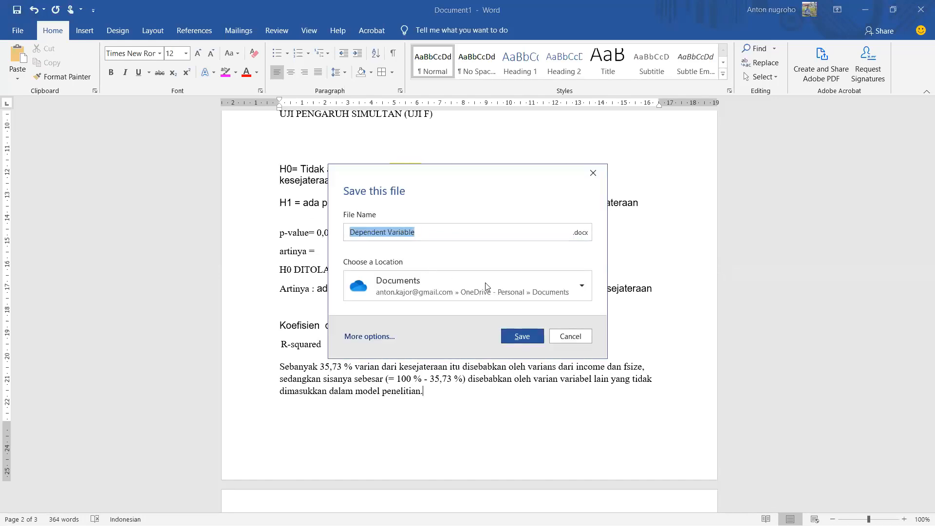
pyautogui.click(567, 335)
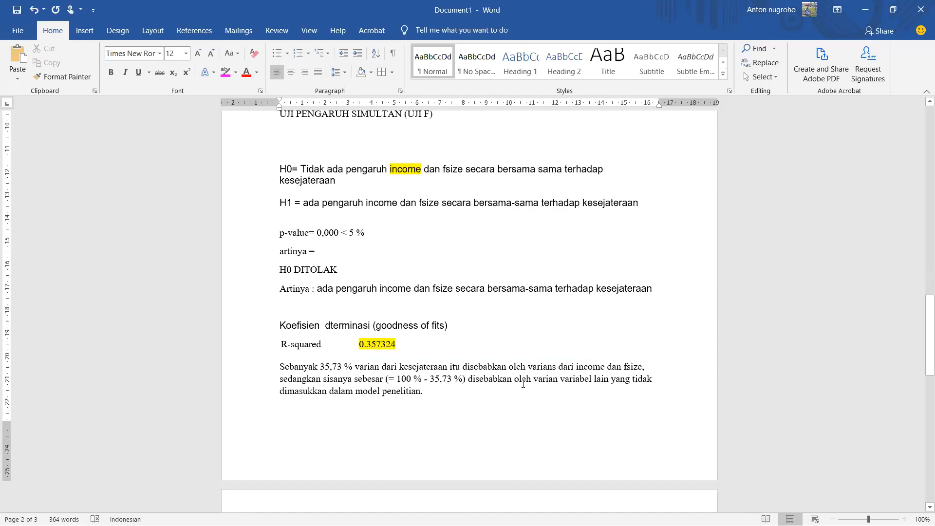
pyautogui.click(17, 10)
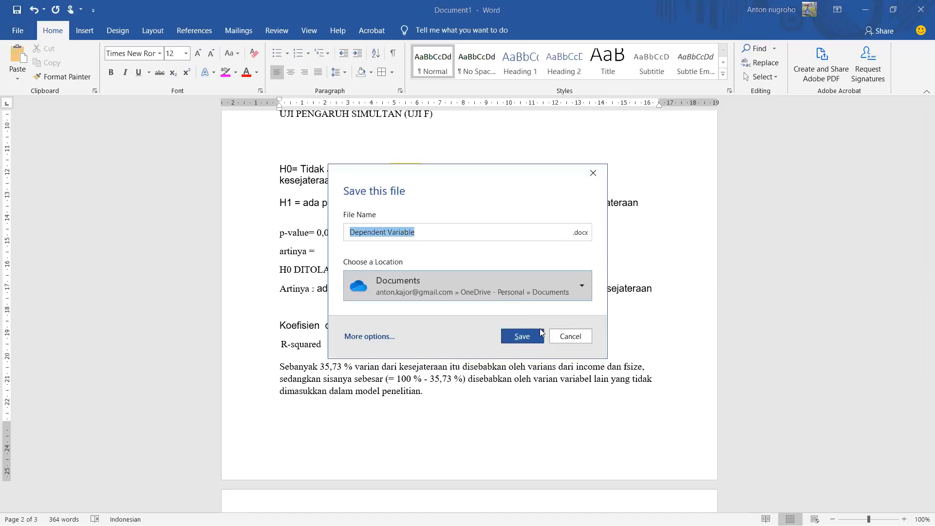
pyautogui.click(563, 335)
# Step: Review the whole write-up, from the regression output and hypothesis tests to the correlation table
pyautogui.scroll(-3, 610, 354)
pyautogui.scroll(-15, 610, 353)
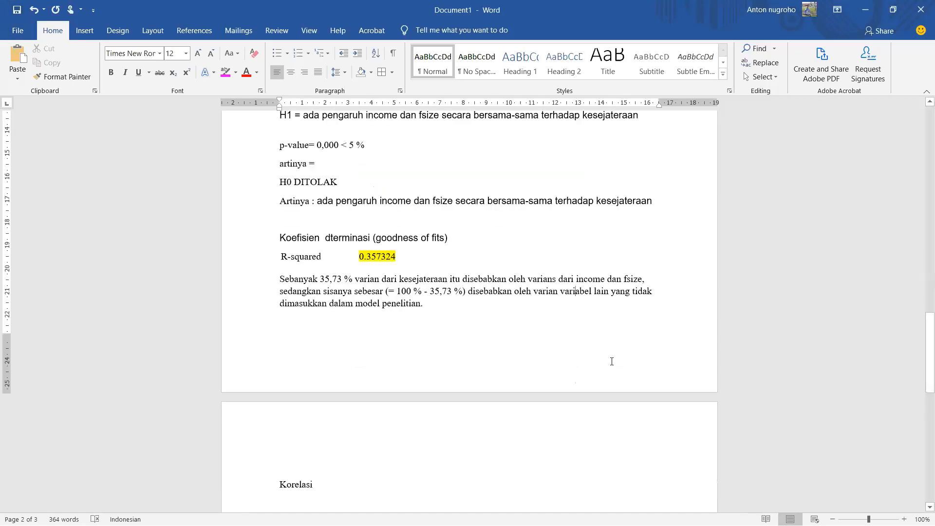
pyautogui.scroll(20, 613, 361)
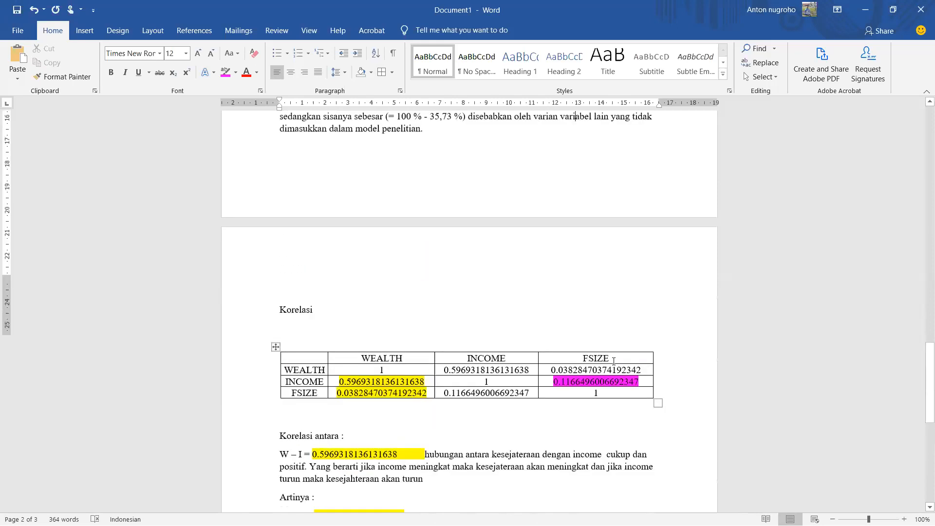
pyautogui.scroll(7, 604, 355)
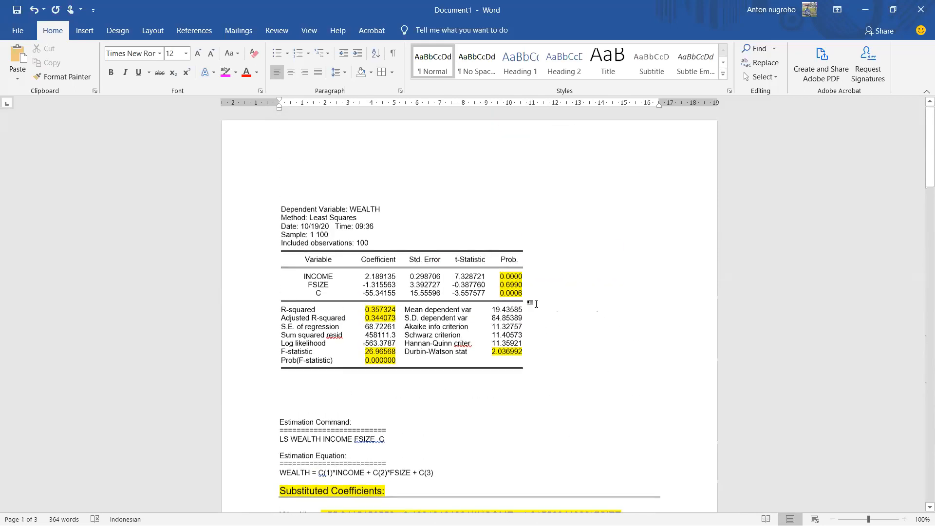
pyautogui.scroll(-16, 505, 289)
pyautogui.scroll(-11, 505, 289)
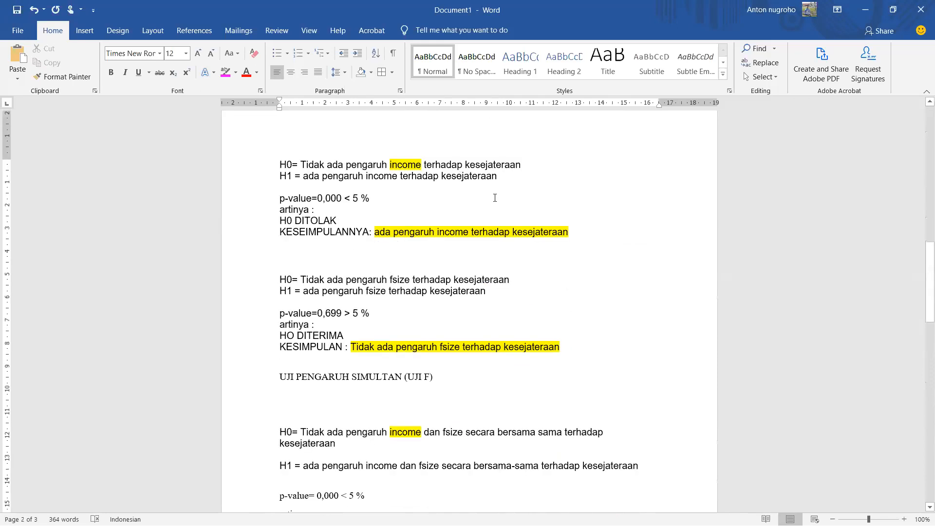
pyautogui.scroll(20, 500, 215)
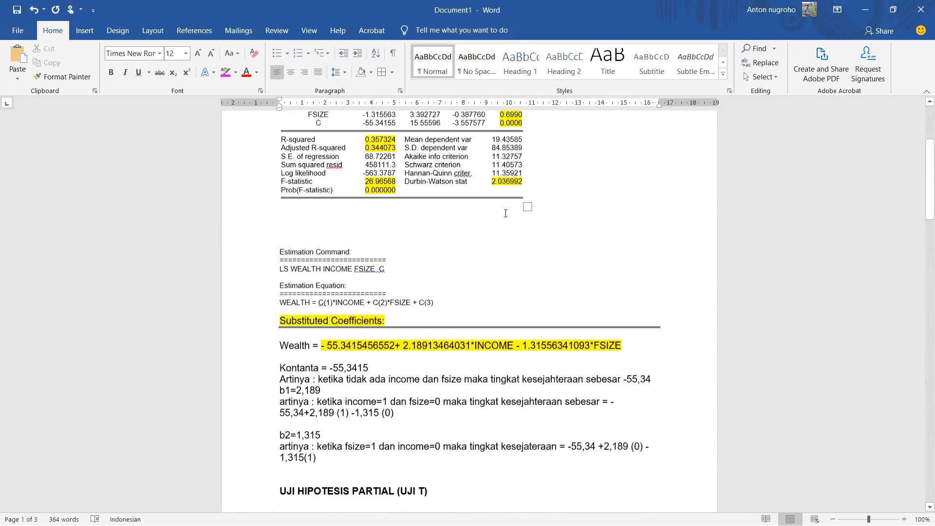
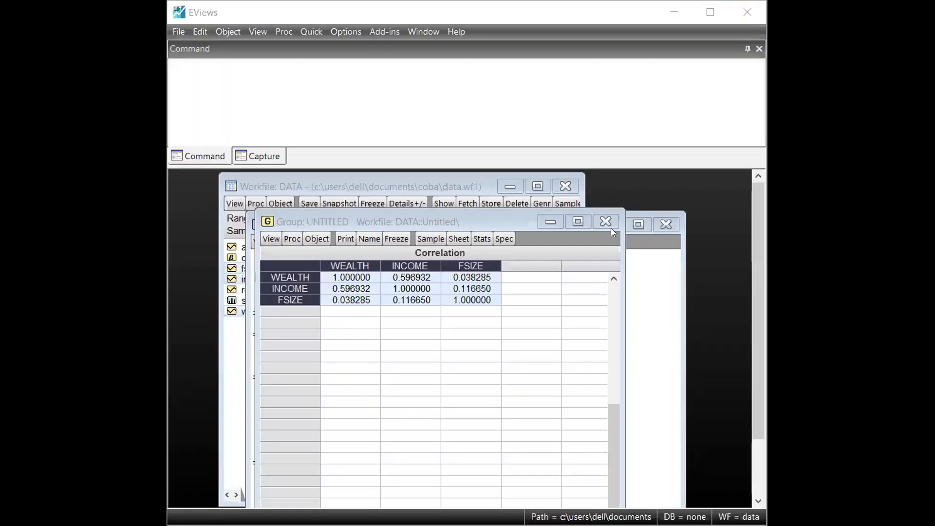
# Step: Close and delete the untitled correlation group and the untitled wealth equation, leaving only the DATA workfile open
pyautogui.click(609, 227)
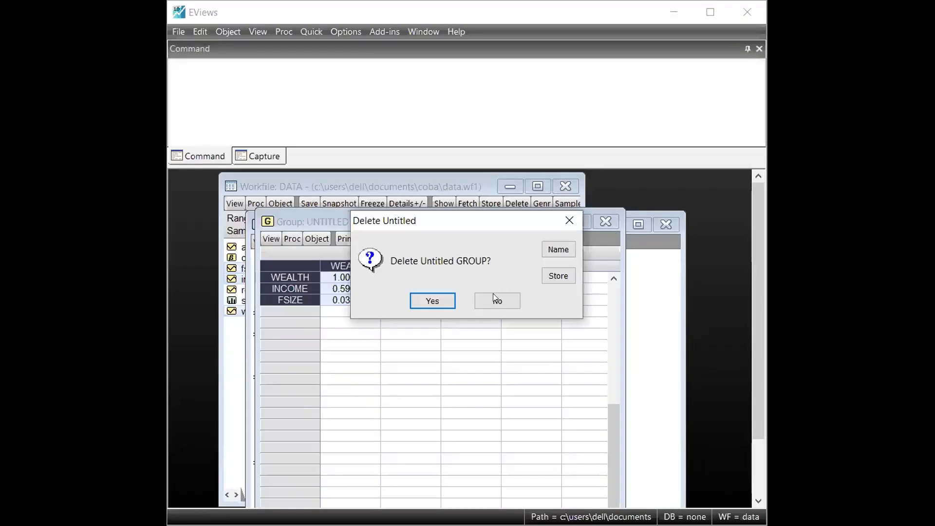
pyautogui.click(449, 302)
pyautogui.moveTo(475, 228); pyautogui.dragTo(485, 199)
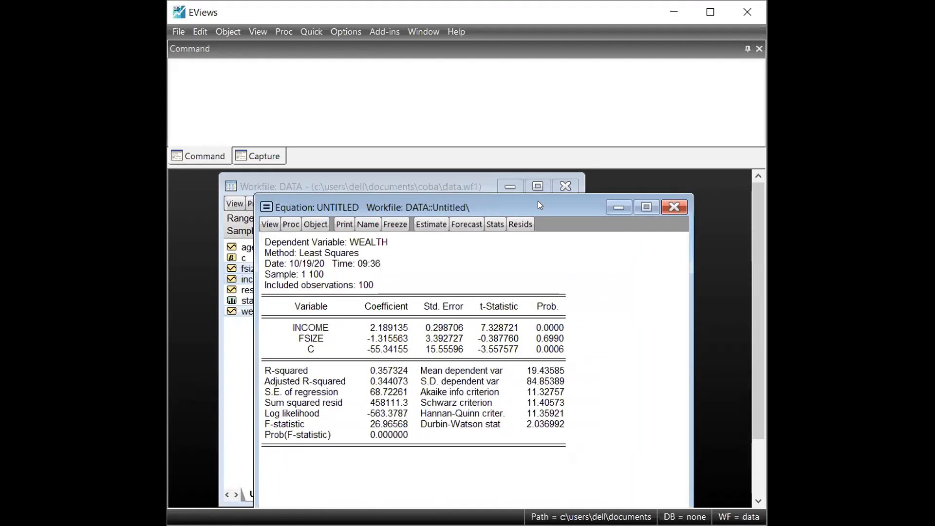
pyautogui.click(675, 195)
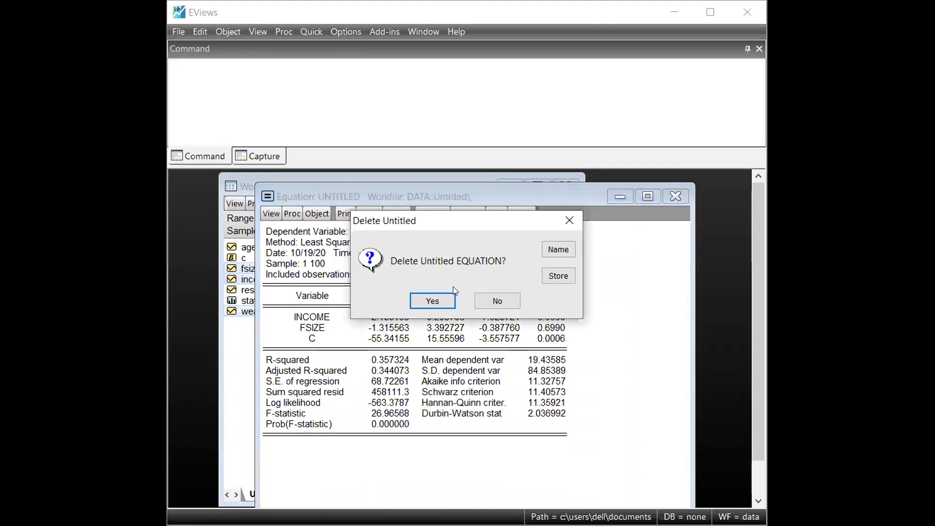
pyautogui.click(449, 300)
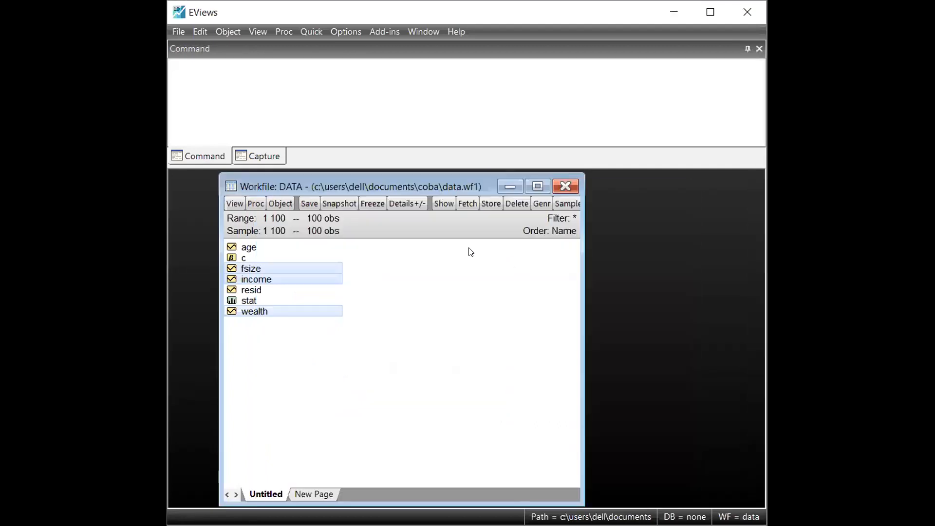
pyautogui.moveTo(403, 187); pyautogui.dragTo(436, 186)
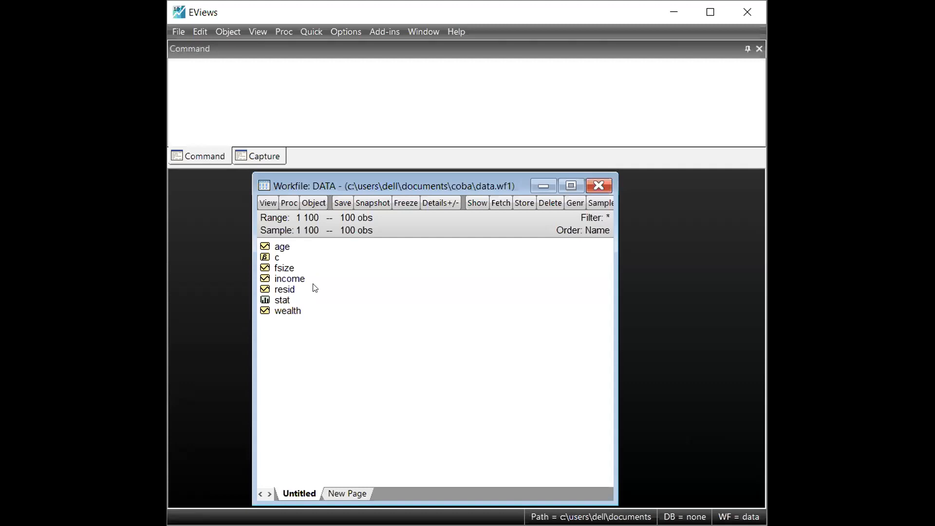
# Step: Open the wealth series, switch it to the spreadsheet view, and close it
pyautogui.click(290, 310)
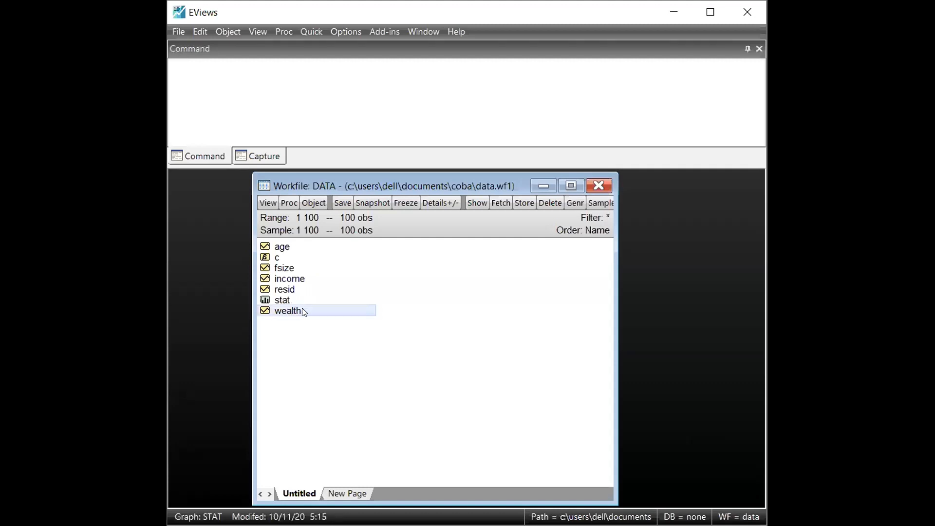
pyautogui.doubleClick(303, 312)
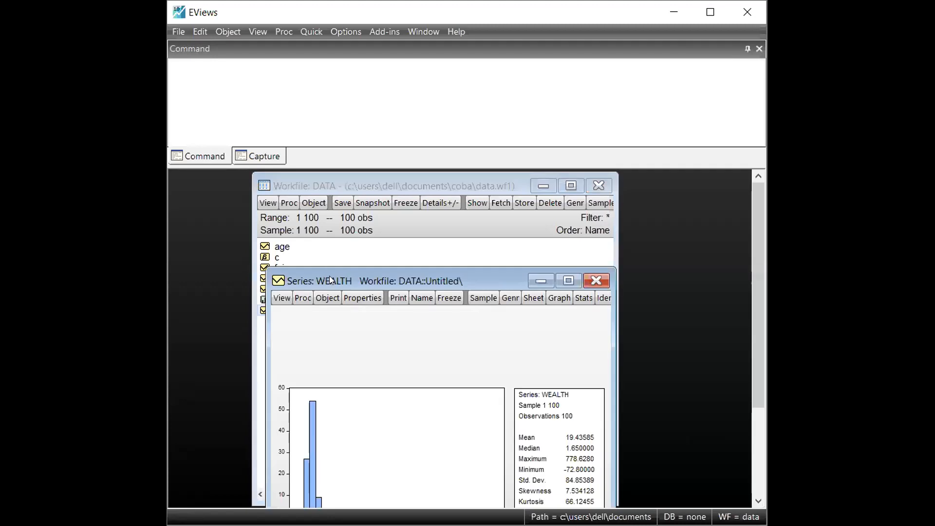
pyautogui.moveTo(330, 280); pyautogui.dragTo(380, 171)
pyautogui.click(332, 188)
pyautogui.click(411, 210)
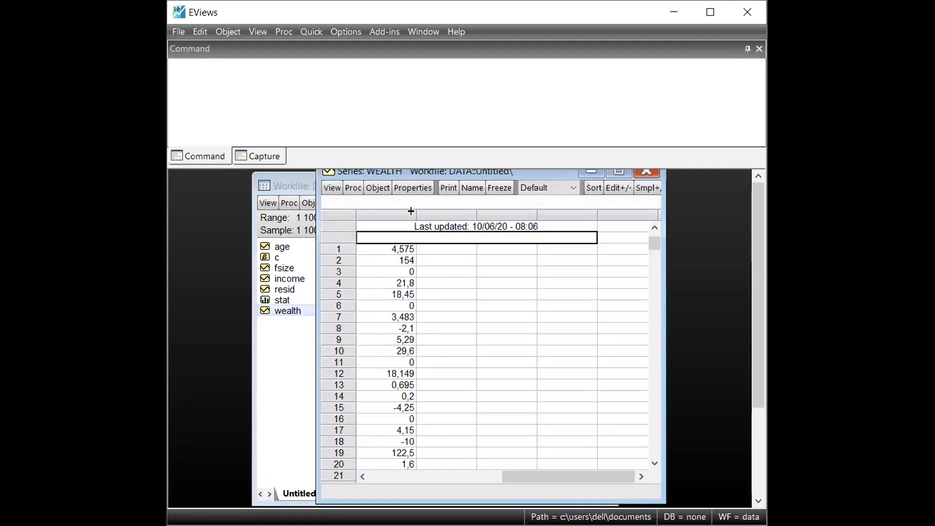
pyautogui.moveTo(555, 173); pyautogui.dragTo(565, 190)
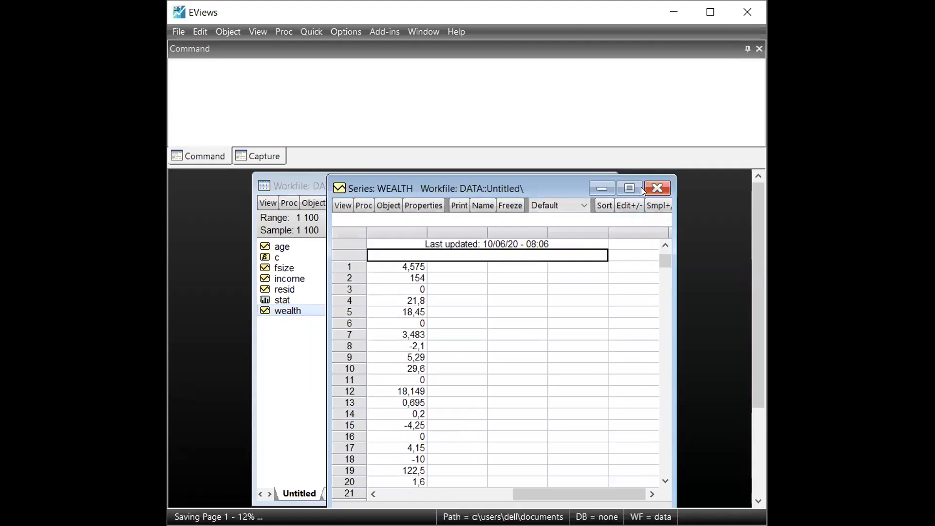
pyautogui.click(654, 189)
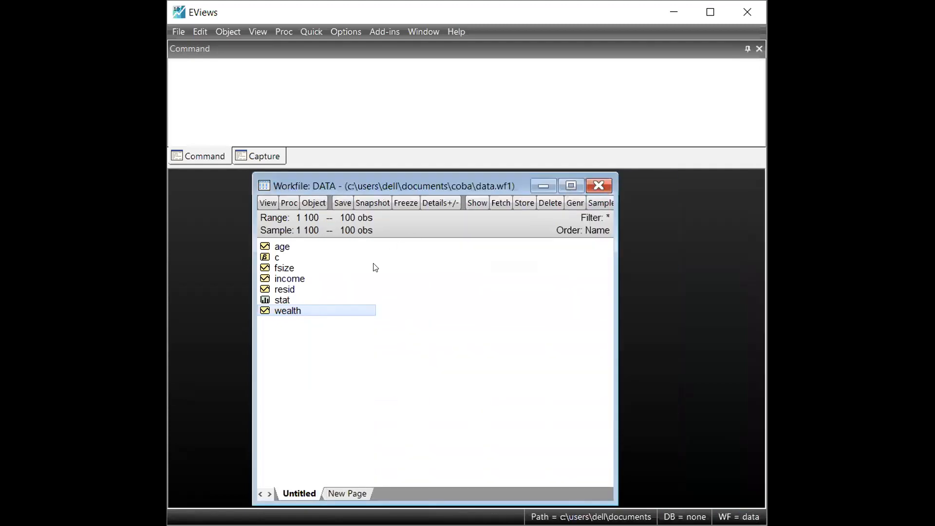
# Step: Open the wealth series again and display its histogram and descriptive statistics
pyautogui.doubleClick(332, 311)
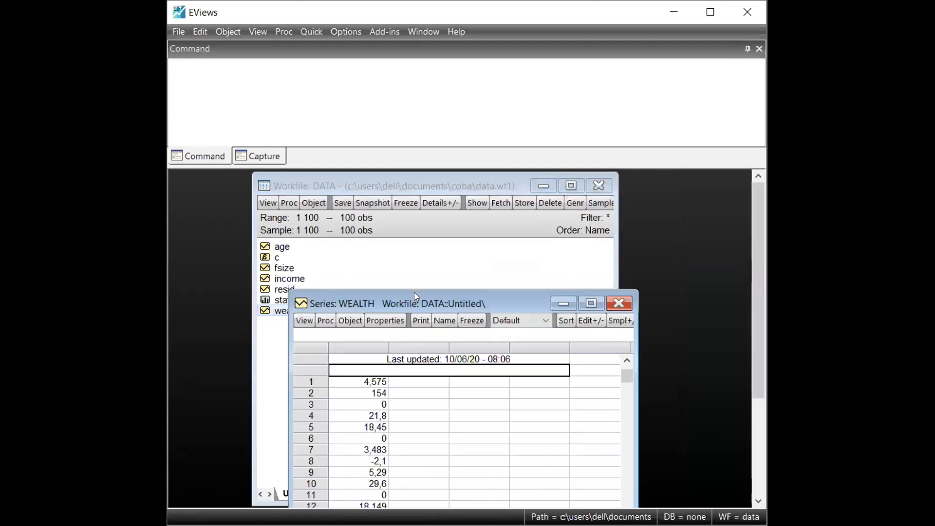
pyautogui.moveTo(415, 295); pyautogui.dragTo(438, 178)
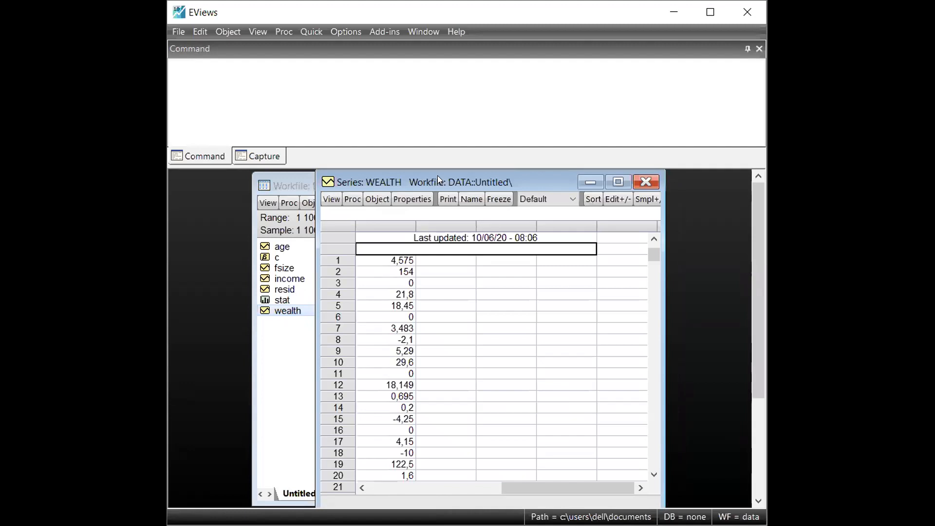
pyautogui.click(330, 201)
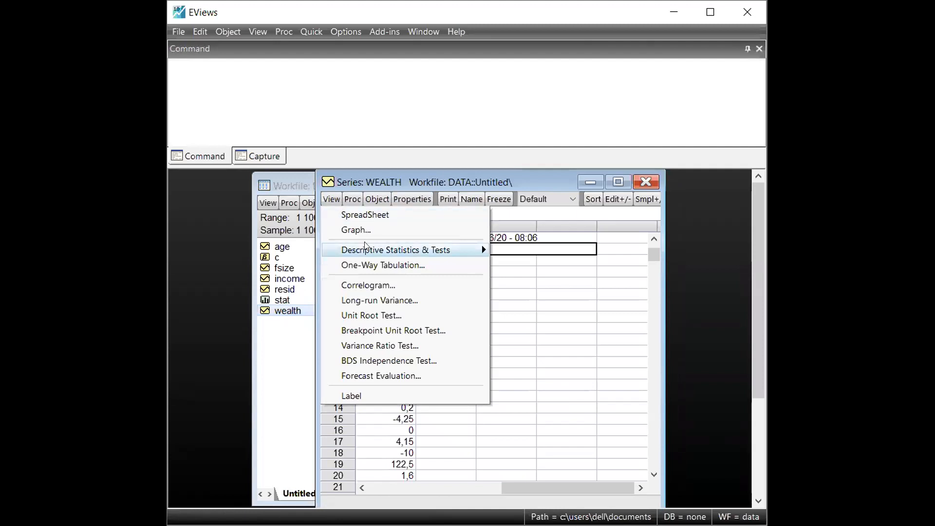
pyautogui.moveTo(403, 250)
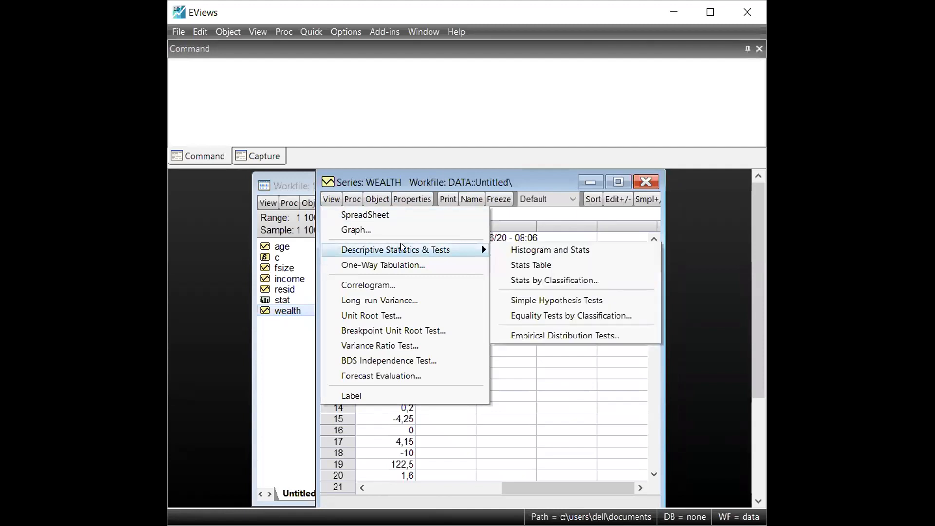
pyautogui.click(602, 247)
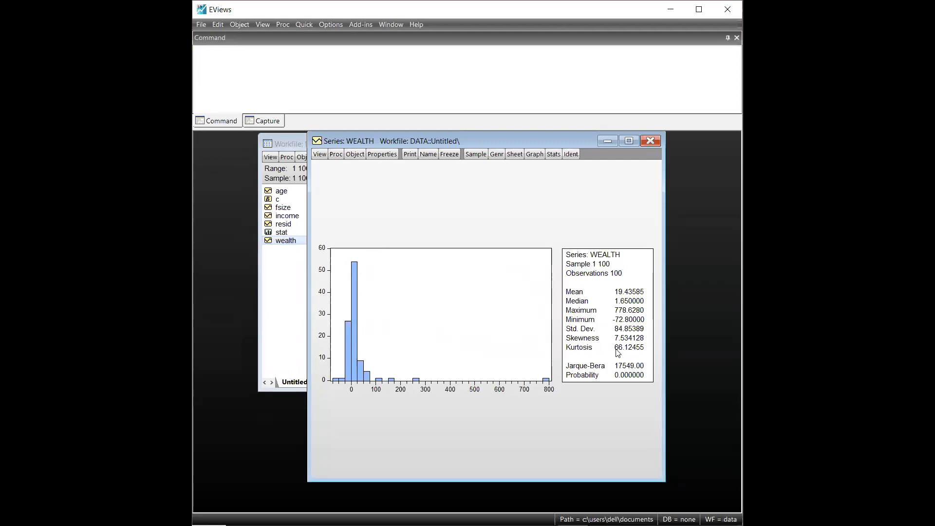
pyautogui.click(361, 525)
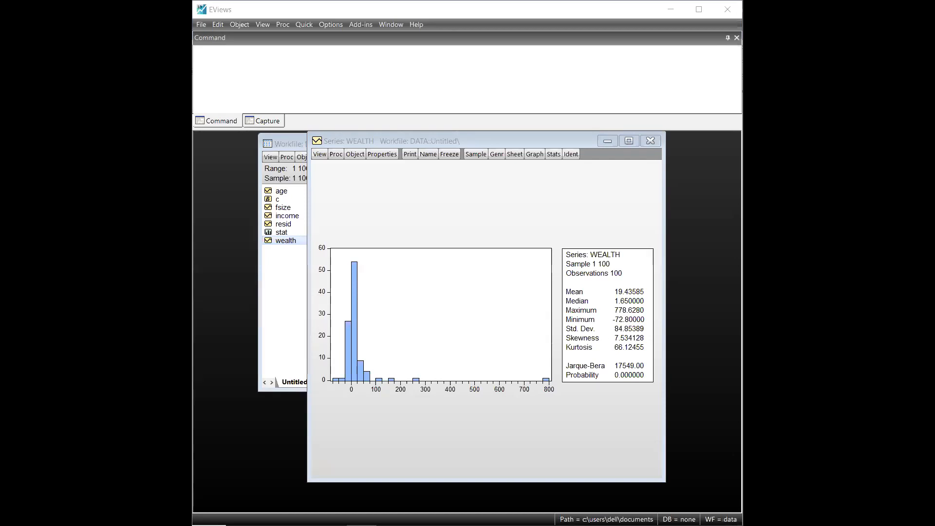
pyautogui.click(568, 22)
pyautogui.click(352, 354)
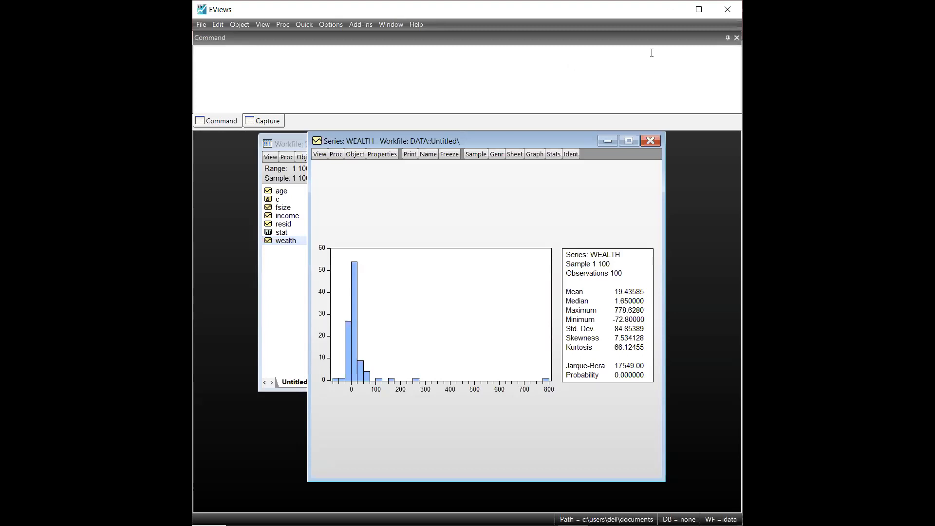
pyautogui.click(598, 71)
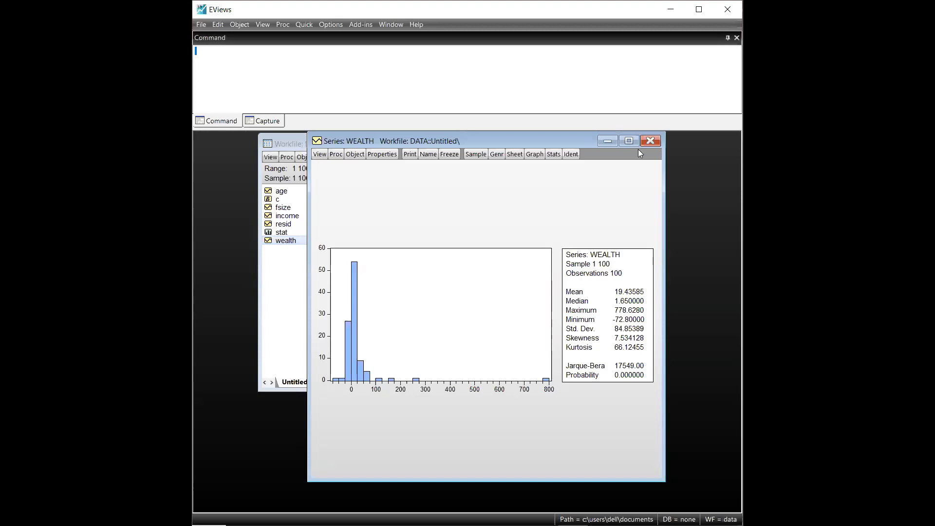
# Step: Return the wealth series to its spreadsheet view and close it
pyautogui.click(320, 154)
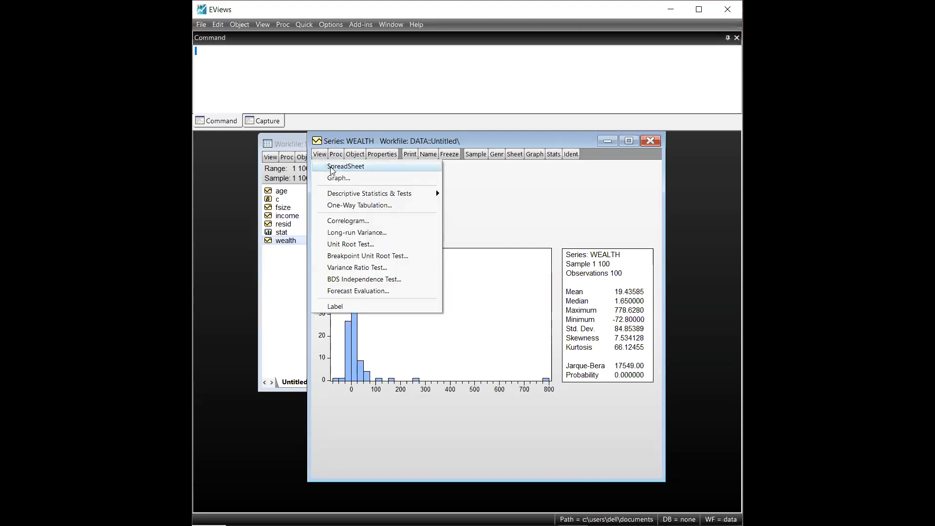
pyautogui.click(345, 166)
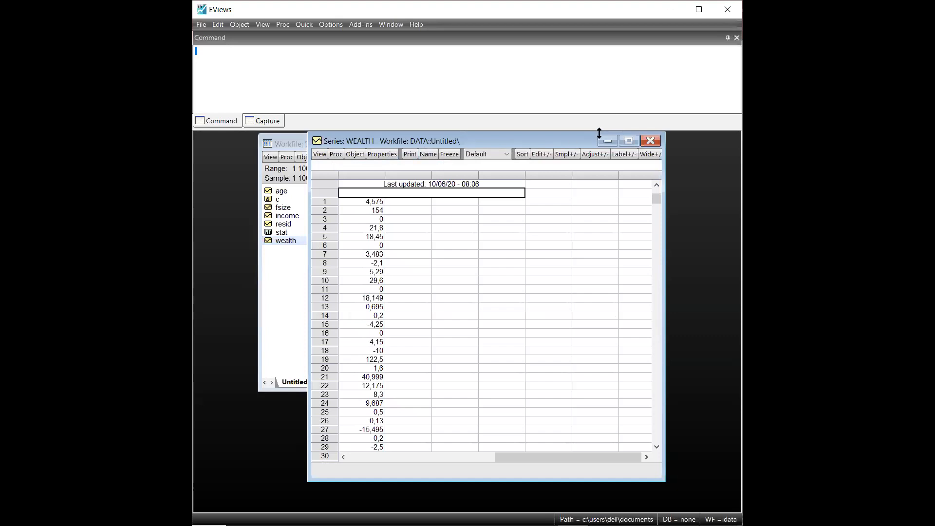
pyautogui.click(649, 141)
# Step: Select wealth, income and fsize in that order and estimate them as a least squares equation with a constant over sample 1 100
pyautogui.click(336, 257)
pyautogui.click(297, 240)
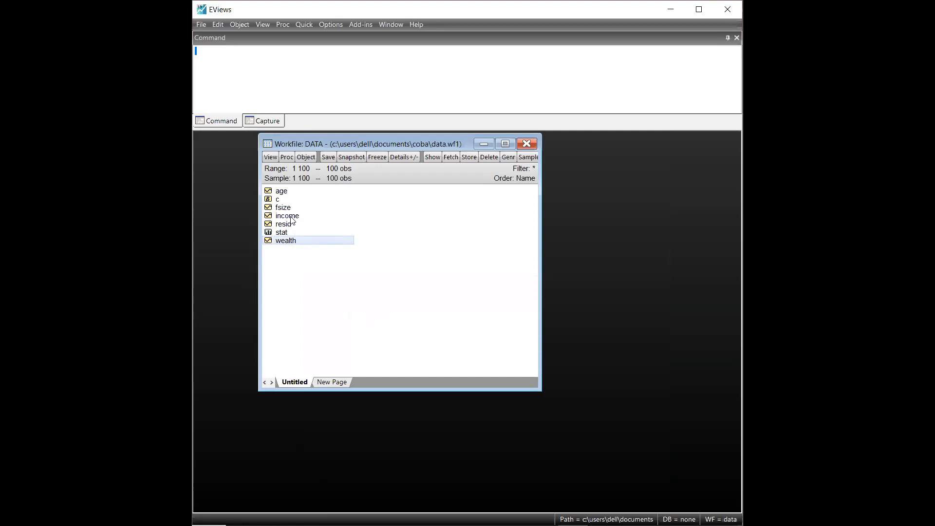
pyautogui.keyDown('ctrl'); pyautogui.click(291, 217); pyautogui.keyUp('ctrl')
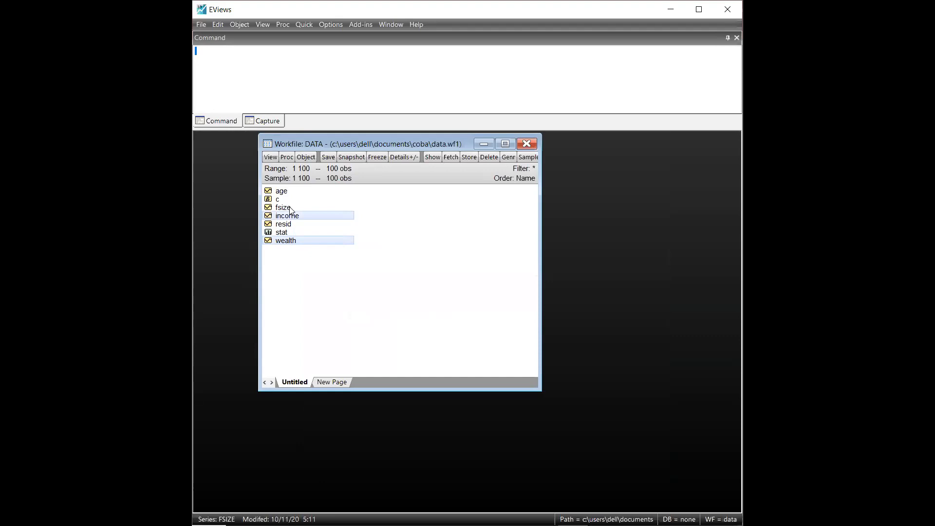
pyautogui.keyDown('ctrl'); pyautogui.click(290, 210); pyautogui.keyUp('ctrl')
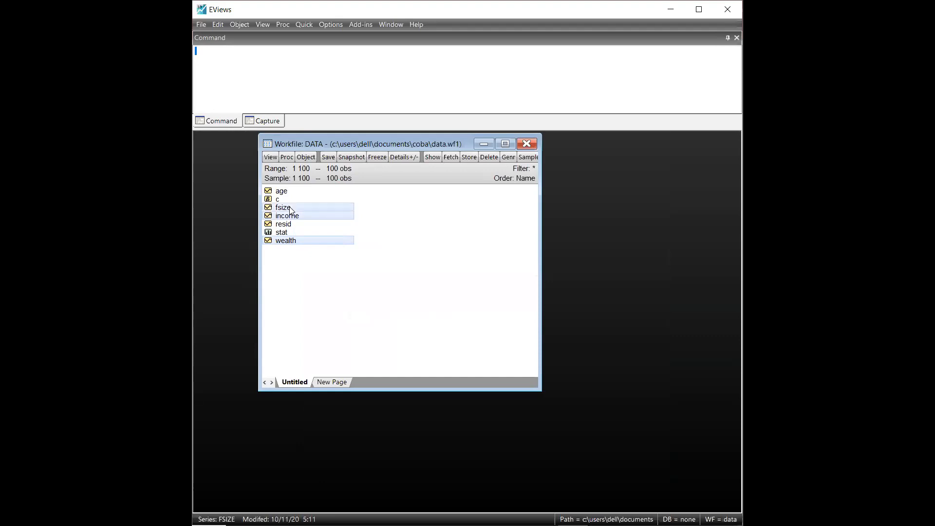
pyautogui.rightClick(326, 205)
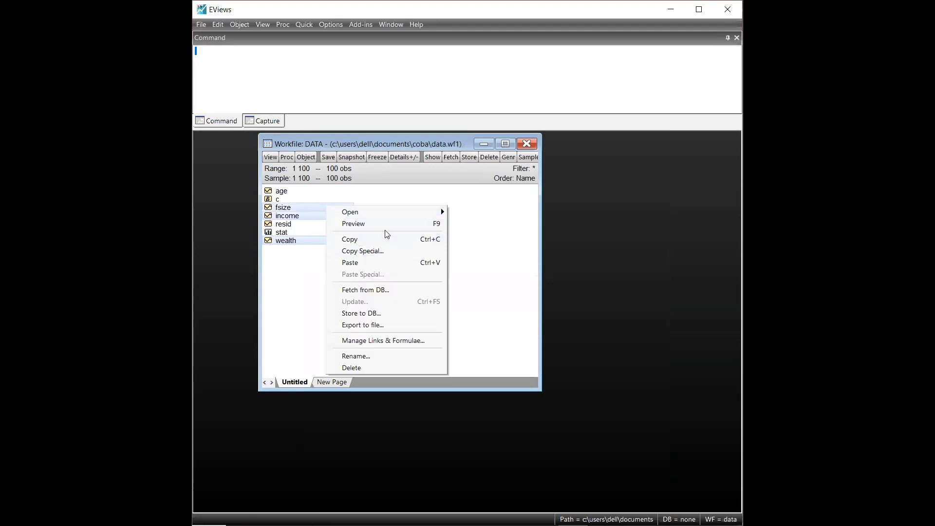
pyautogui.moveTo(380, 210)
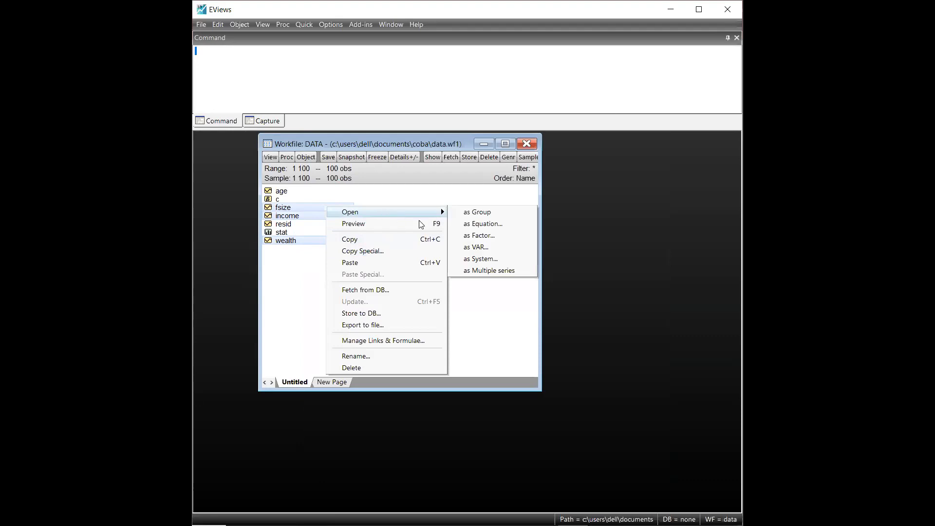
pyautogui.click(474, 225)
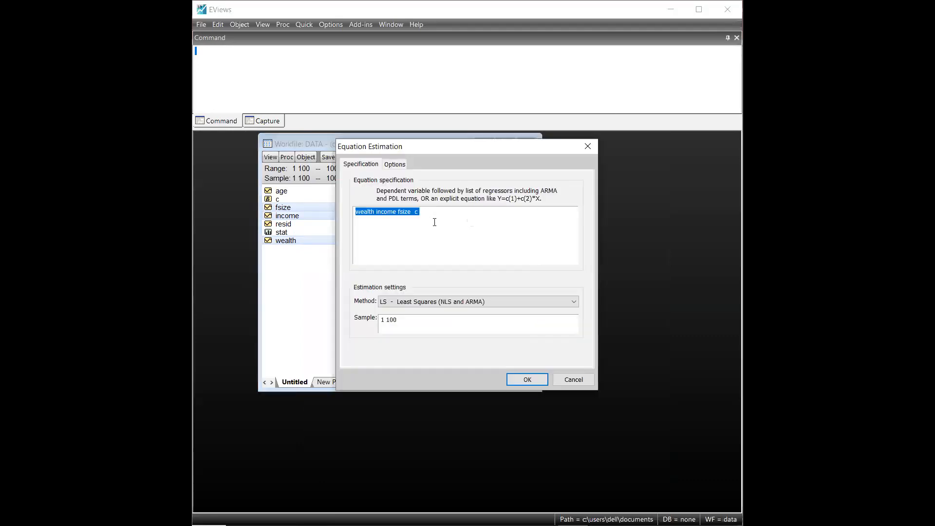
pyautogui.click(536, 381)
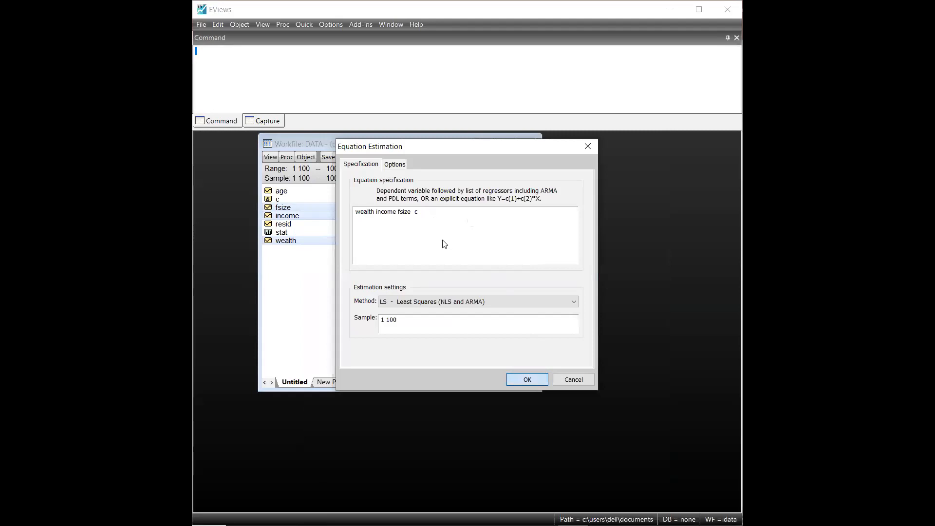
pyautogui.moveTo(432, 253); pyautogui.dragTo(530, 172)
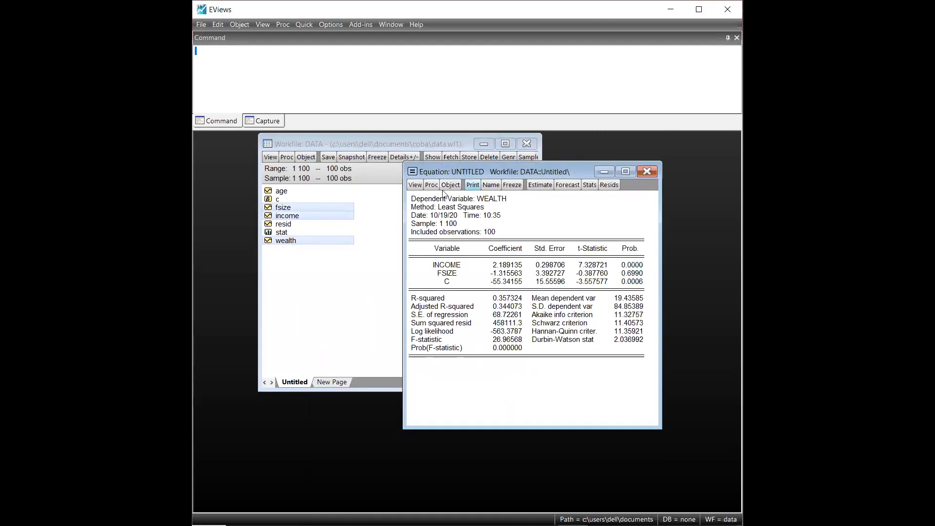
pyautogui.click(415, 186)
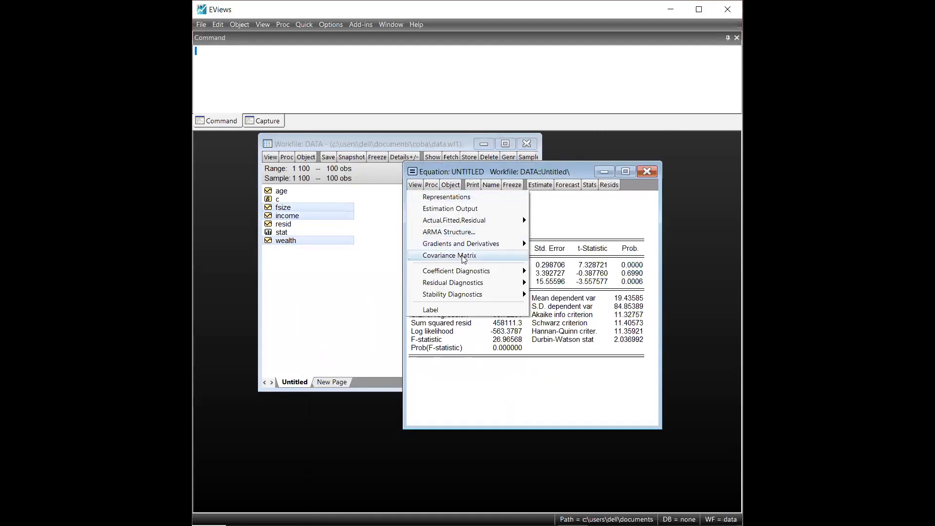
pyautogui.moveTo(475, 275)
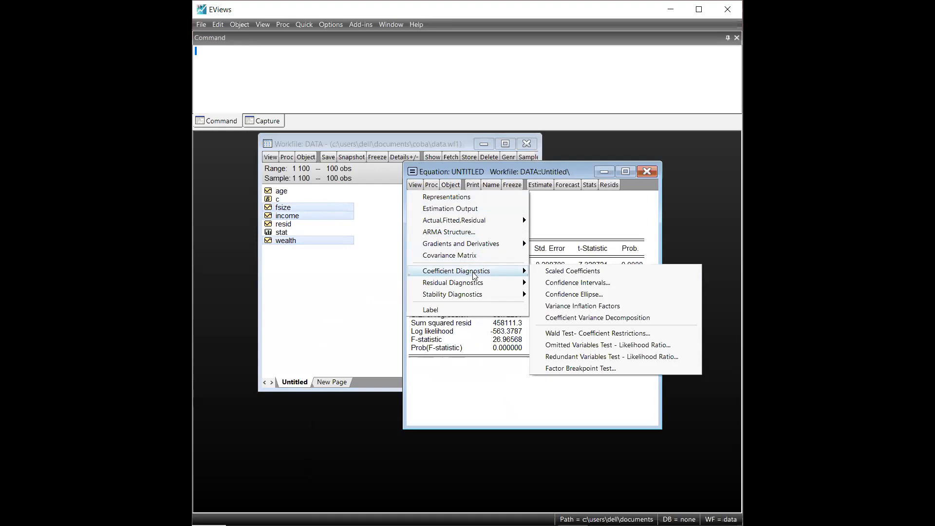
pyautogui.moveTo(481, 285)
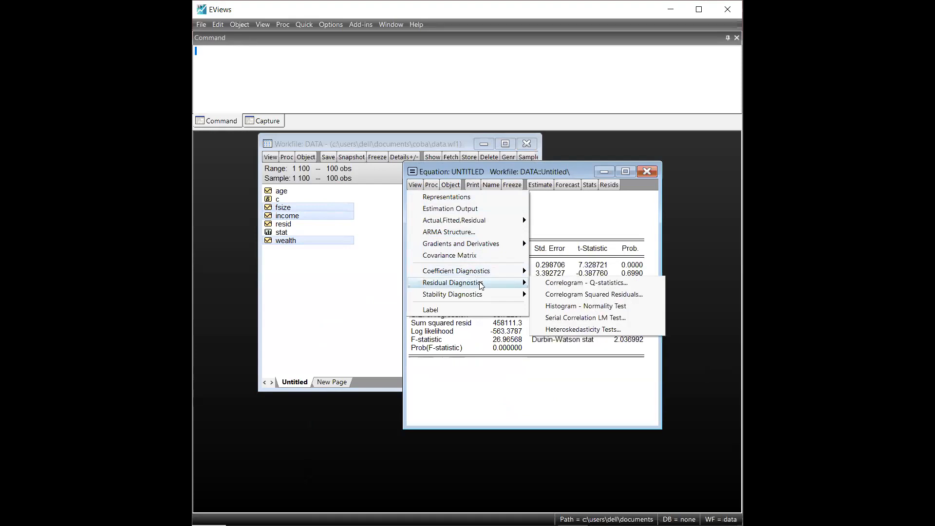
pyautogui.click(454, 165)
pyautogui.moveTo(454, 169); pyautogui.dragTo(438, 164)
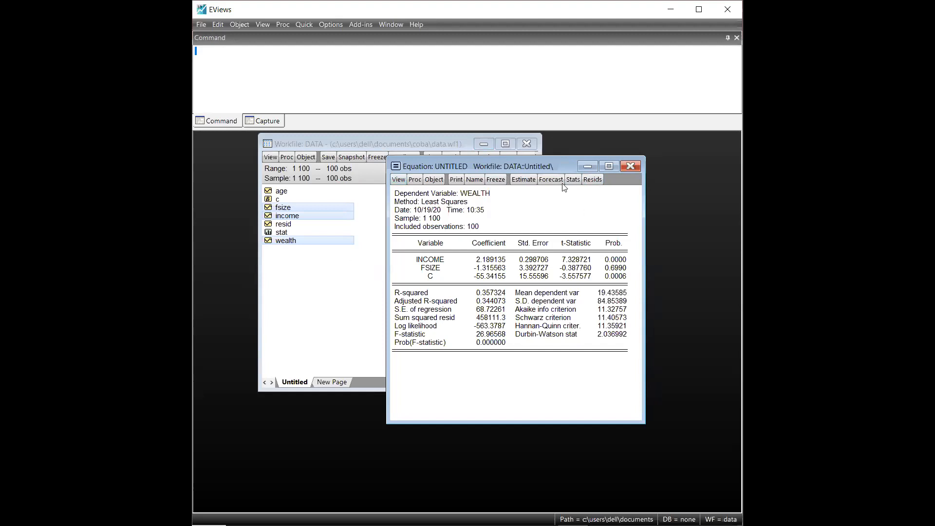
# Step: Run the histogram normality test on the residuals of the wealth equation
pyautogui.moveTo(503, 159); pyautogui.dragTo(504, 153)
pyautogui.click(403, 175)
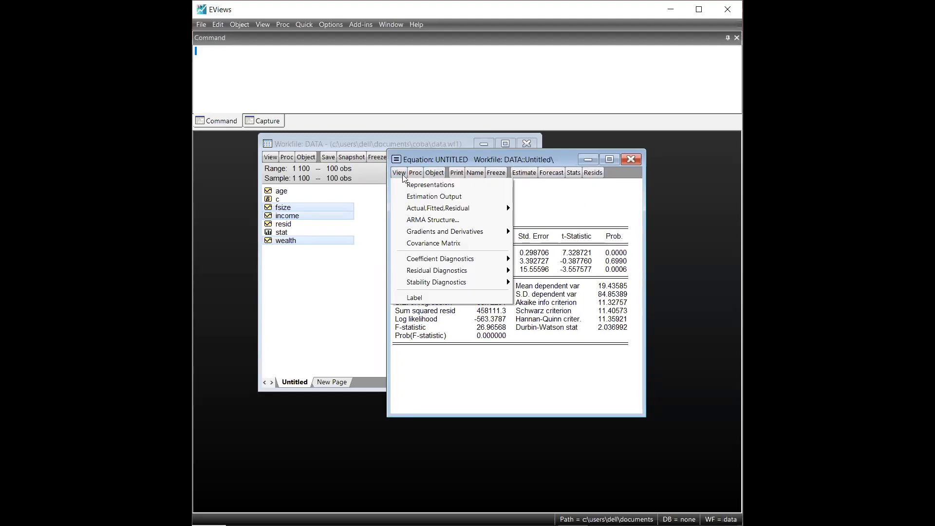
pyautogui.moveTo(476, 274)
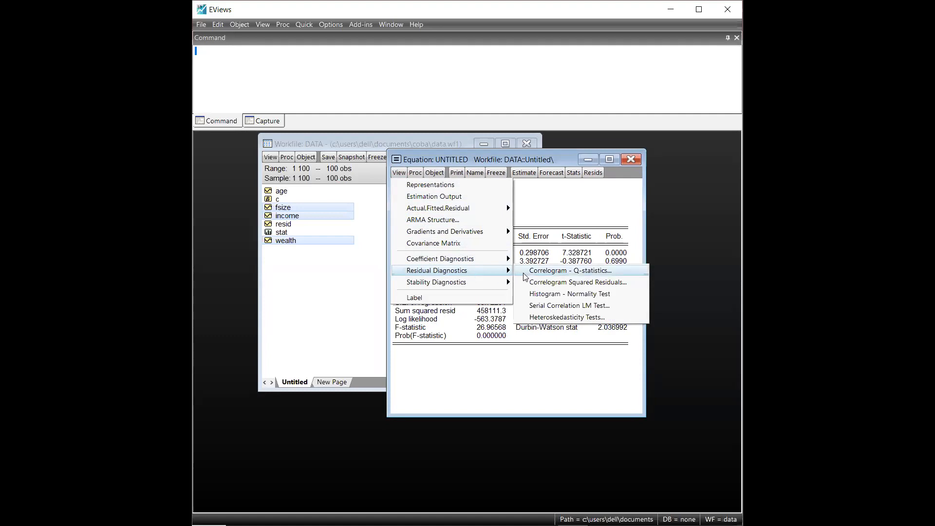
pyautogui.click(636, 295)
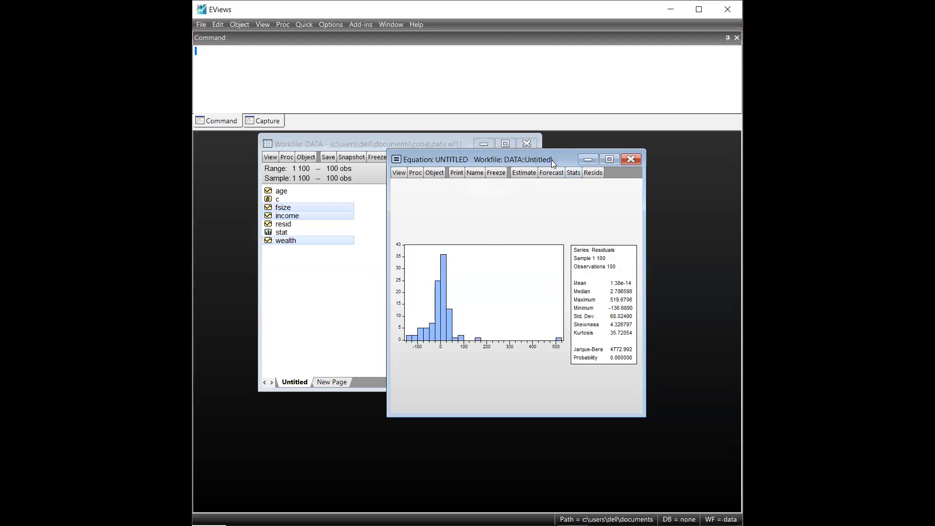
pyautogui.moveTo(553, 158); pyautogui.dragTo(552, 132)
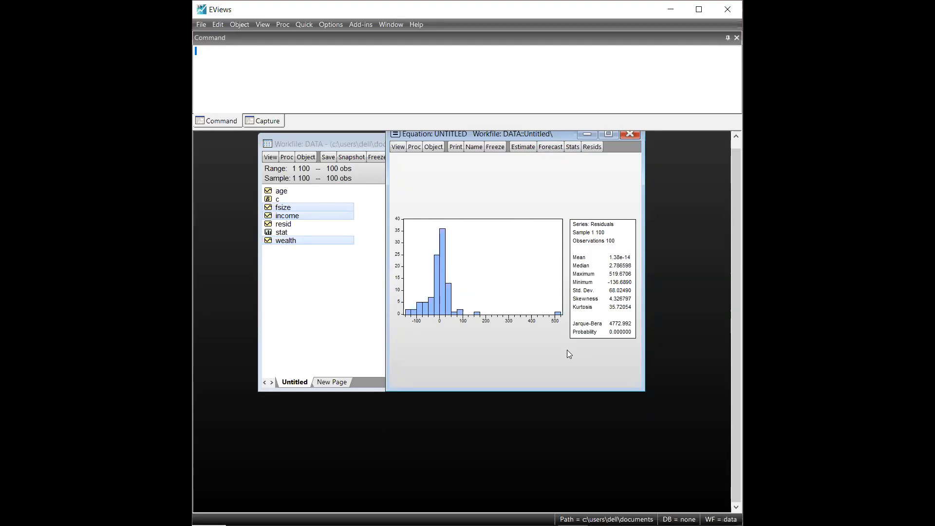
pyautogui.moveTo(511, 136); pyautogui.dragTo(526, 158)
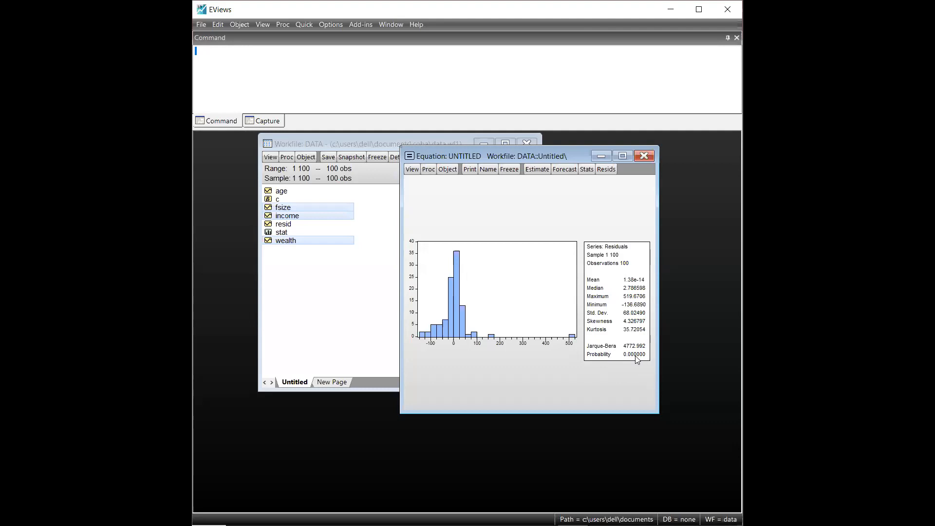
# Step: Switch to the PowerPoint slide on the Jarque-Bera test and examine the H0 and H1 hypotheses
pyautogui.hotkey('alt', 'Tab')
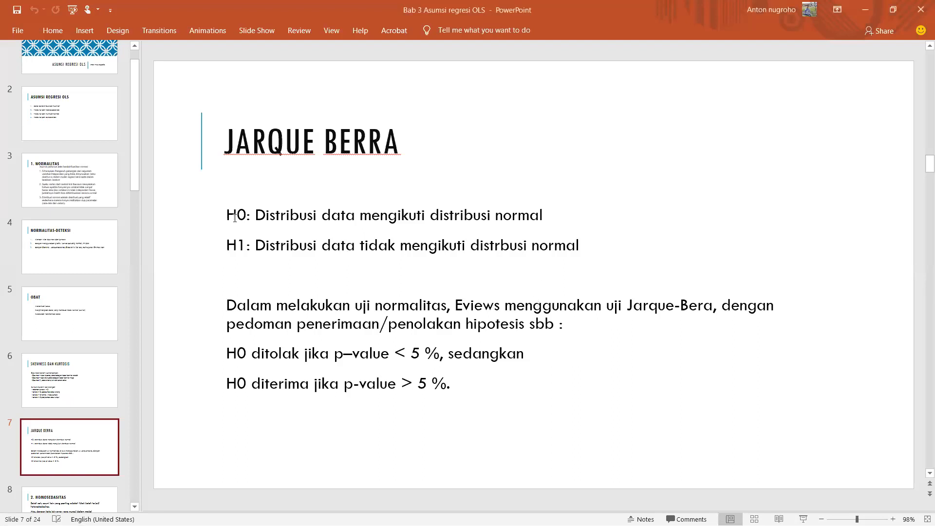
pyautogui.moveTo(229, 214); pyautogui.dragTo(614, 233)
pyautogui.click(630, 254)
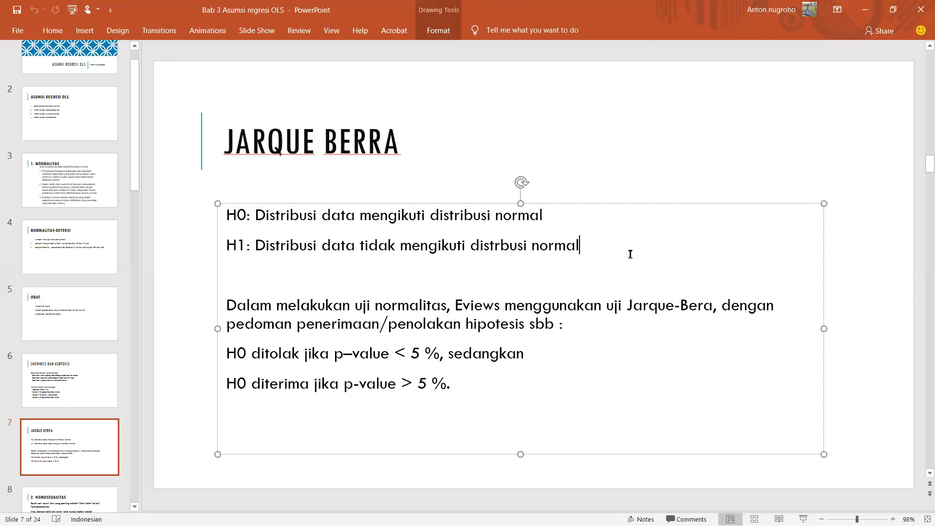
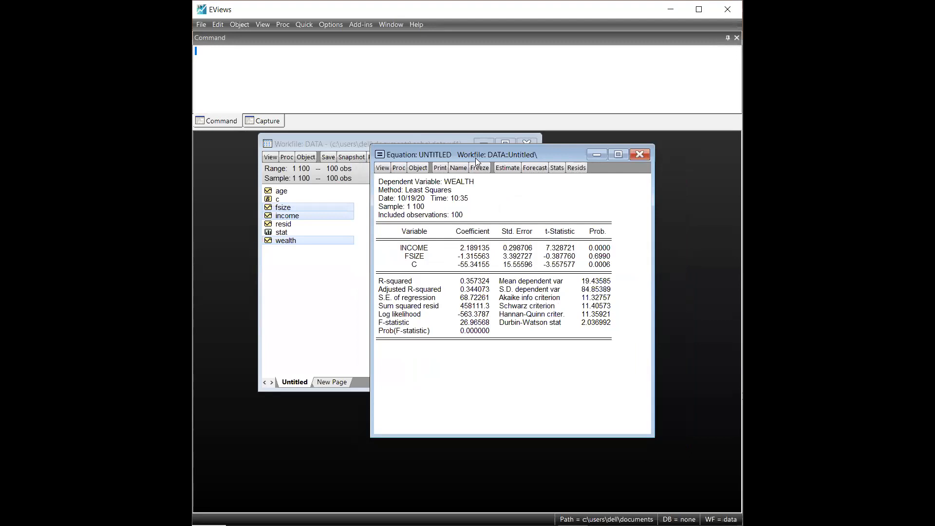
# Step: Run the White heteroskedasticity test, including cross terms, on the residuals of the wealth equation
pyautogui.moveTo(475, 159); pyautogui.dragTo(480, 159)
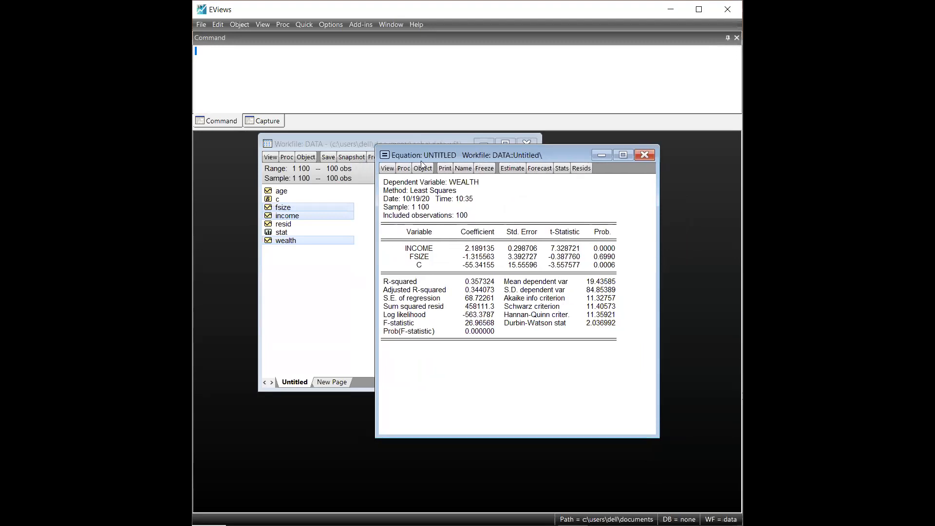
pyautogui.click(387, 168)
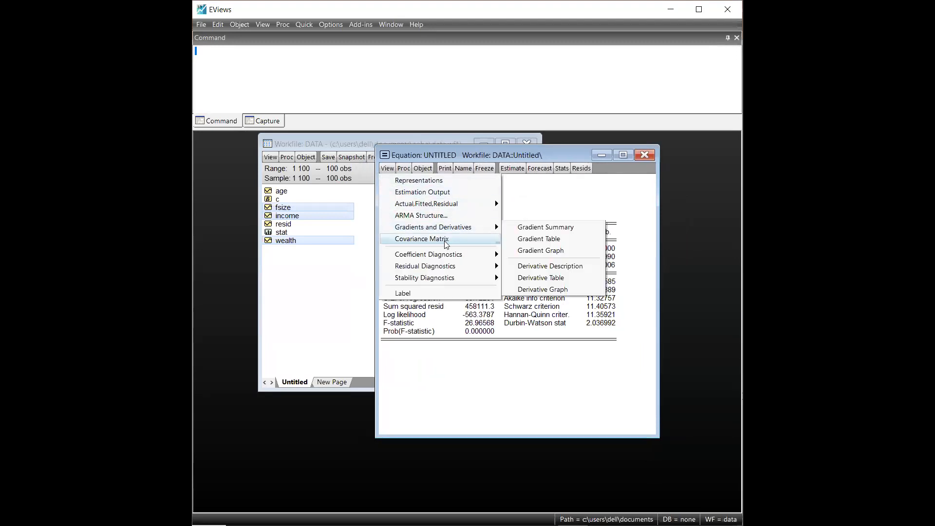
pyautogui.moveTo(459, 266)
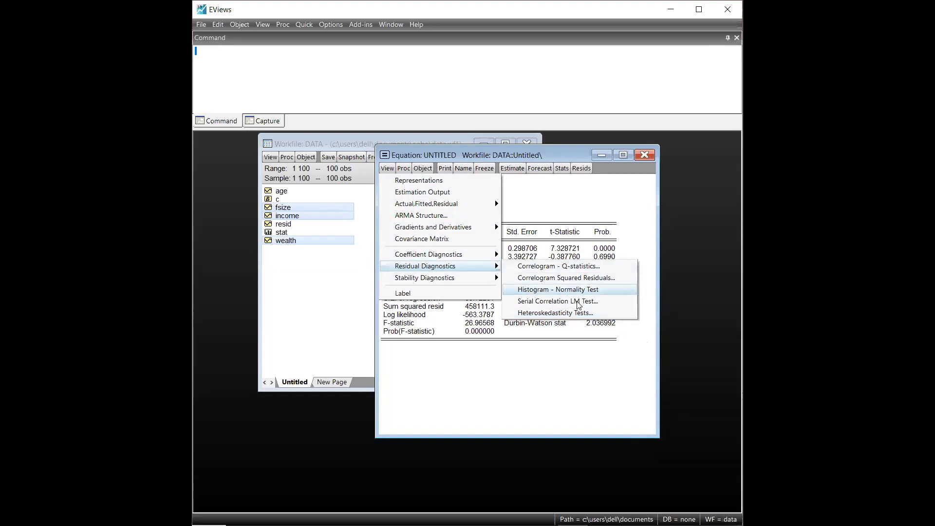
pyautogui.click(621, 316)
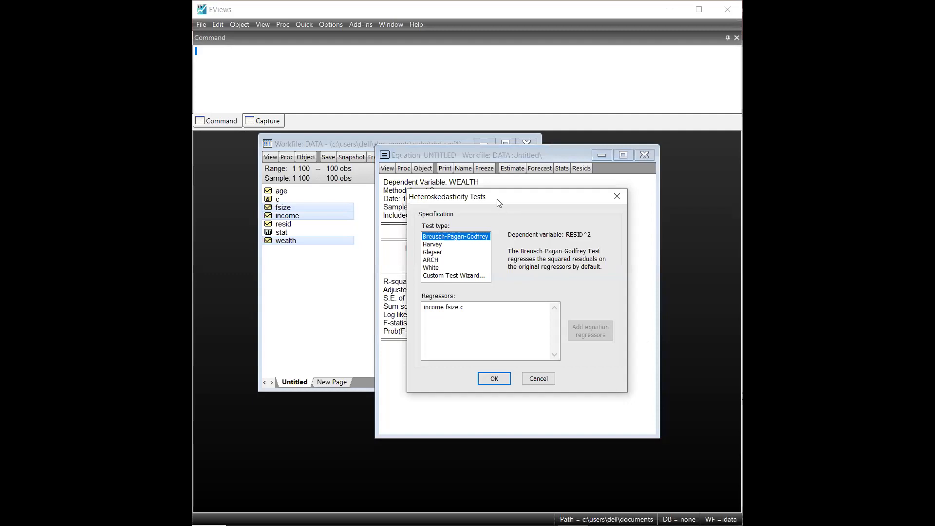
pyautogui.moveTo(499, 203); pyautogui.dragTo(469, 177)
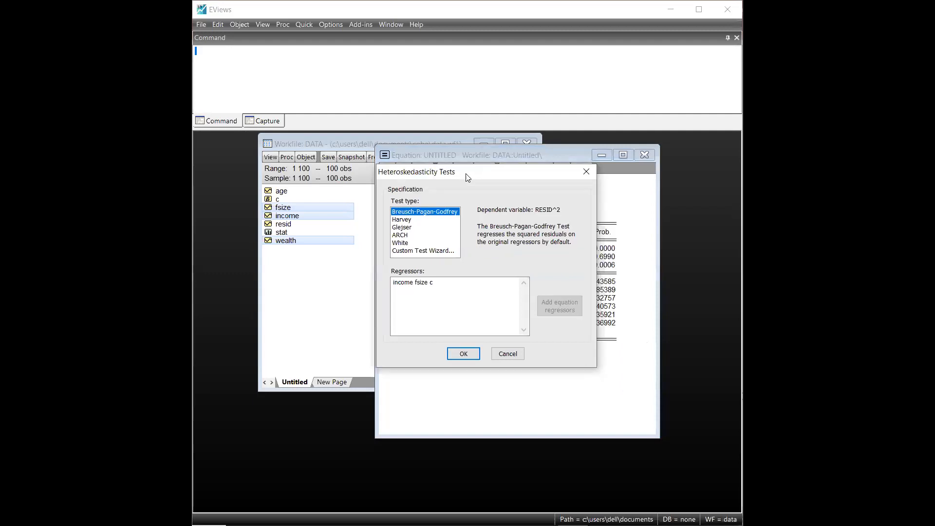
pyautogui.click(407, 243)
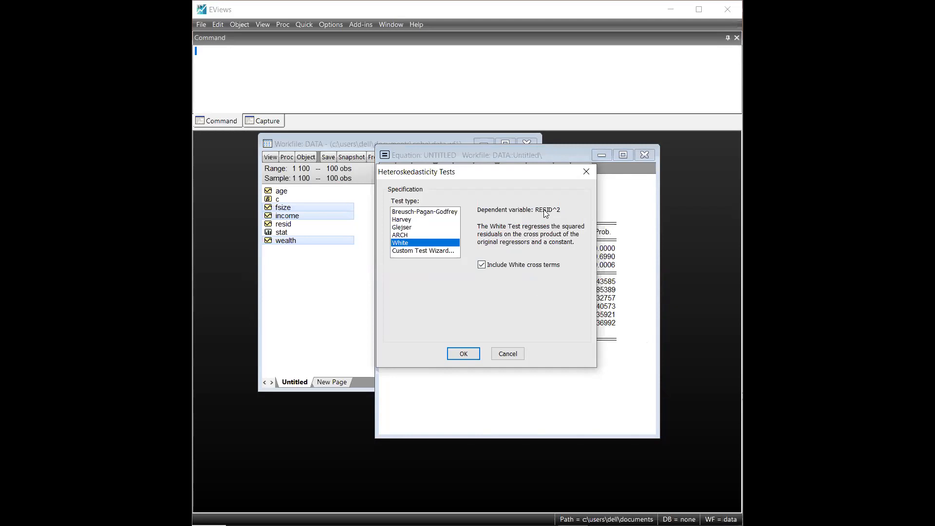
pyautogui.click(456, 354)
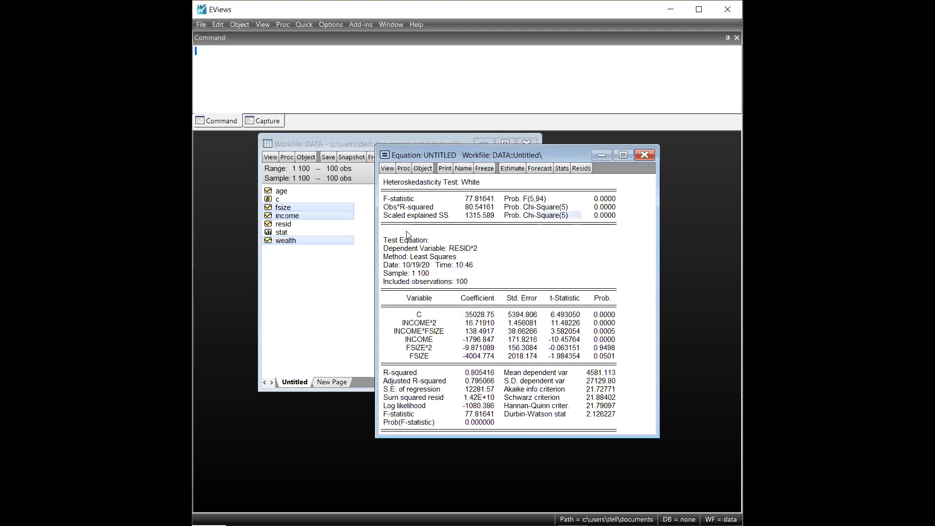
# Step: Highlight the Obs*R-squared row of the White test output, from its label through its chi-square probability
pyautogui.click(385, 208)
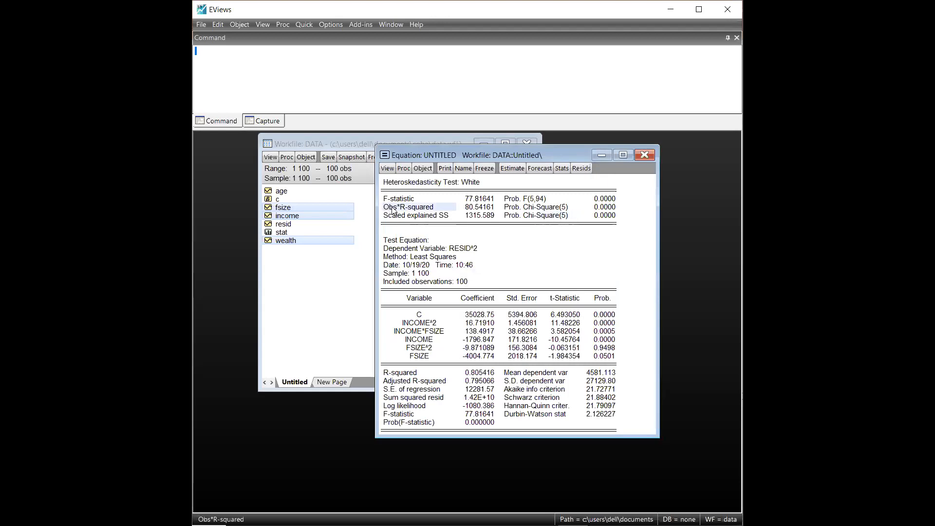
pyautogui.hotkey('shift', 'Right')
pyautogui.hotkey('shift', 'Right')
pyautogui.hotkey('shift', 'Right')
pyautogui.hotkey('shift', 'Right')
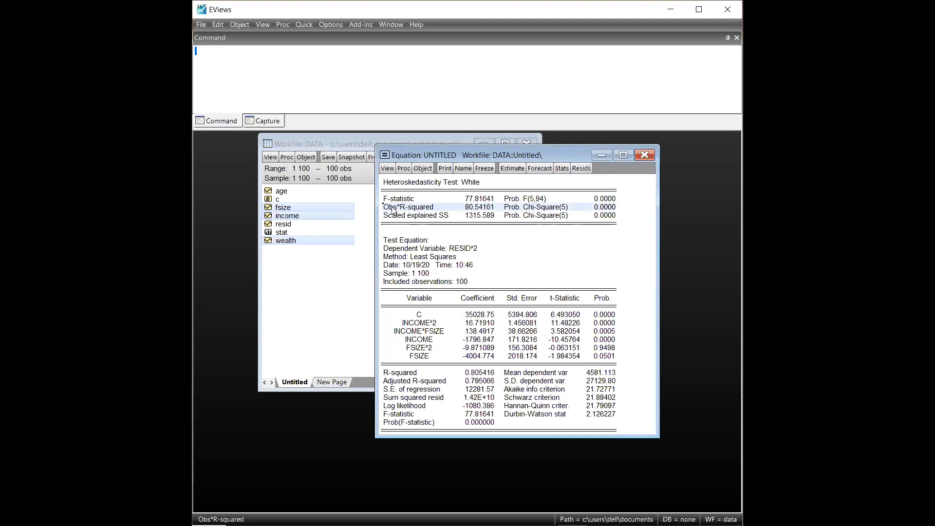
# Step: Copy the entire White test output, from the heading to Prob(F-statistic), with numbers as displayed
pyautogui.moveTo(388, 183); pyautogui.dragTo(640, 431)
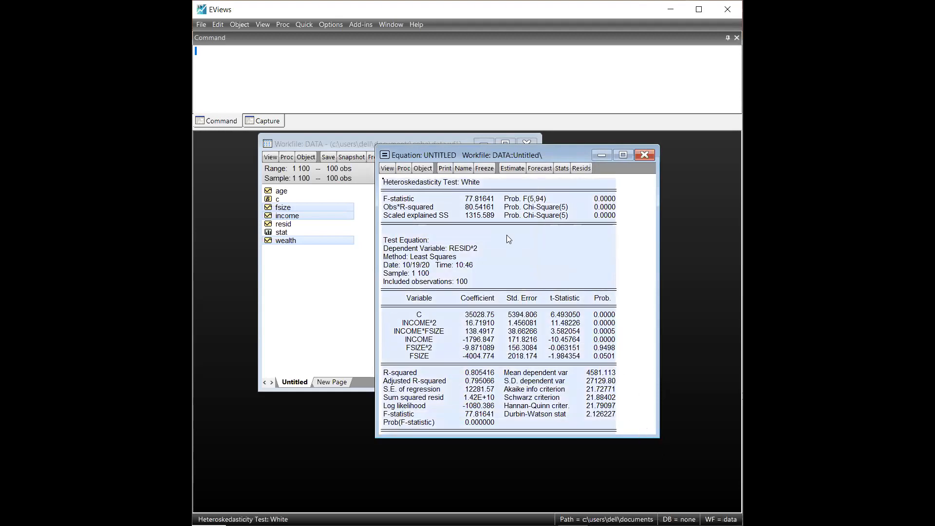
pyautogui.rightClick(506, 234)
pyautogui.click(518, 245)
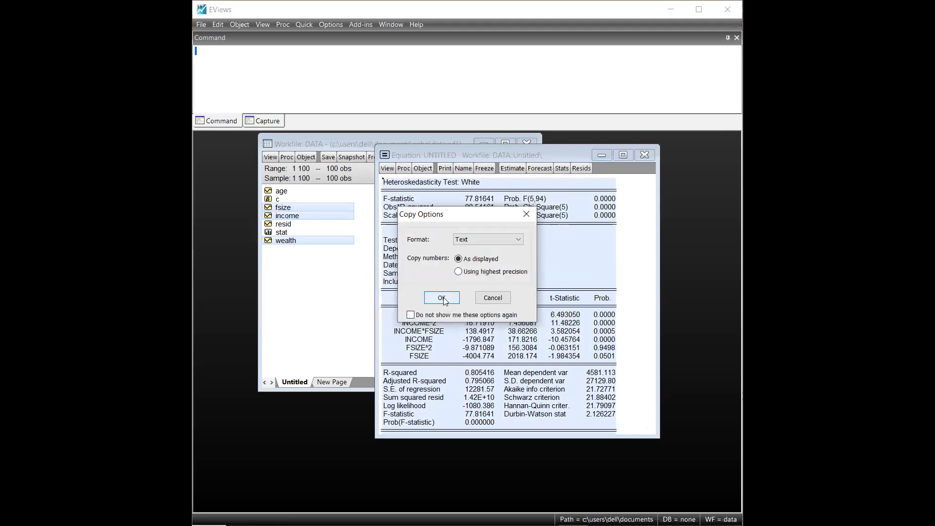
pyautogui.click(442, 297)
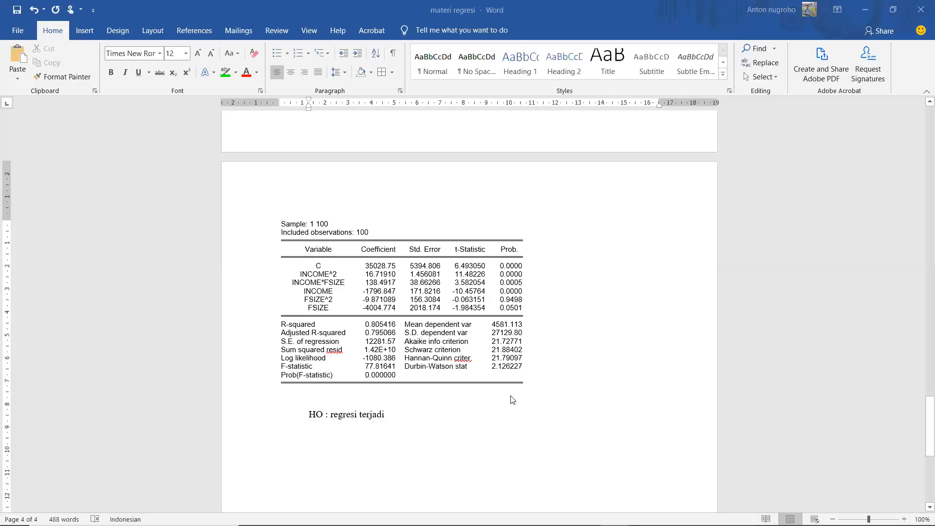
# Step: In the materi regresi Word document, examine the White test output under HETEROSEDASITAS and the HO line below it
pyautogui.scroll(6, 543, 396)
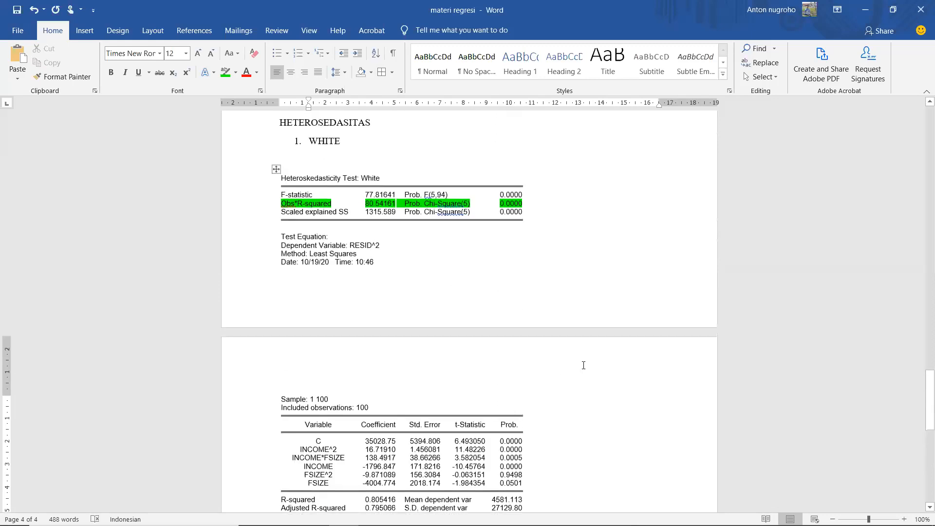
pyautogui.scroll(1, 583, 363)
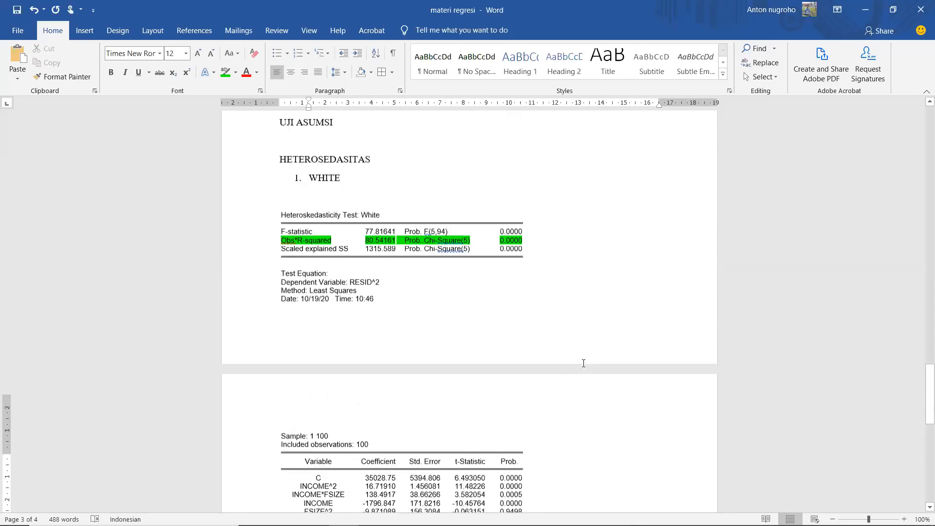
pyautogui.scroll(-1, 583, 364)
pyautogui.scroll(-2, 584, 363)
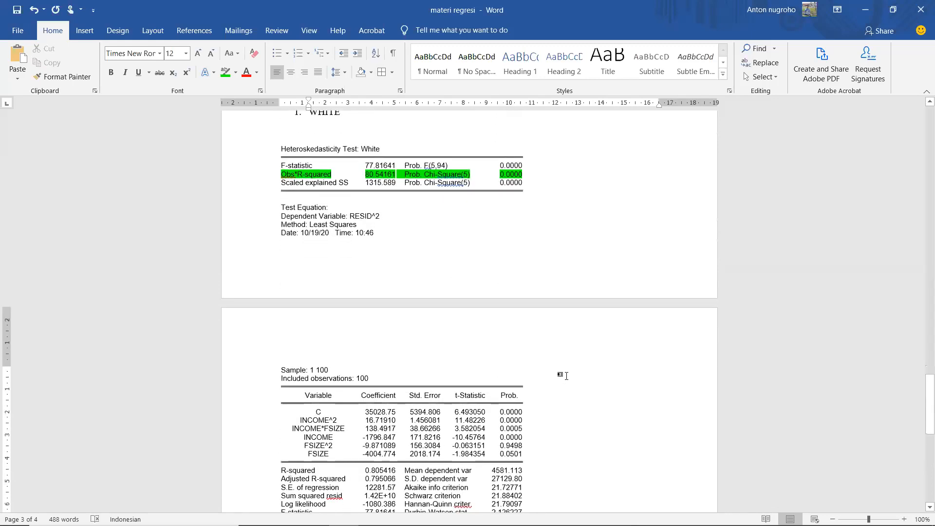
pyautogui.scroll(1, 560, 376)
pyautogui.scroll(-7, 566, 375)
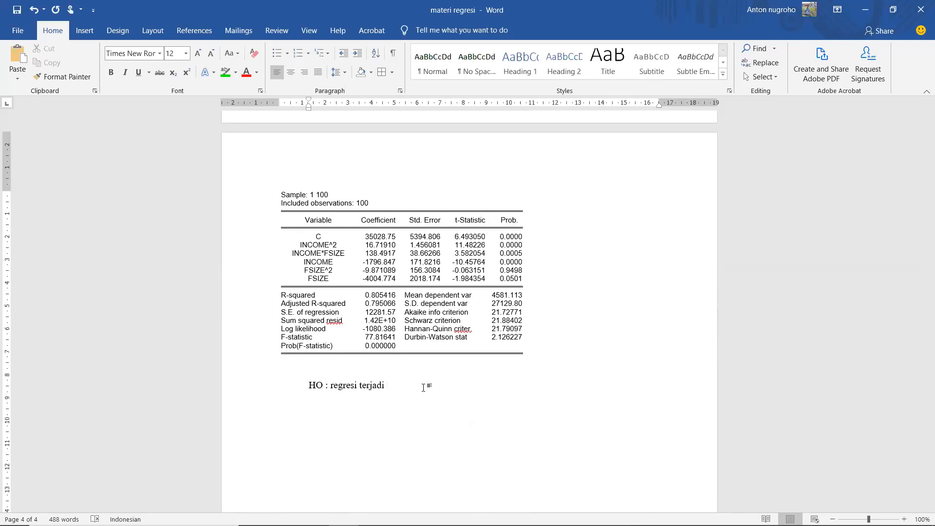
pyautogui.scroll(7, 423, 387)
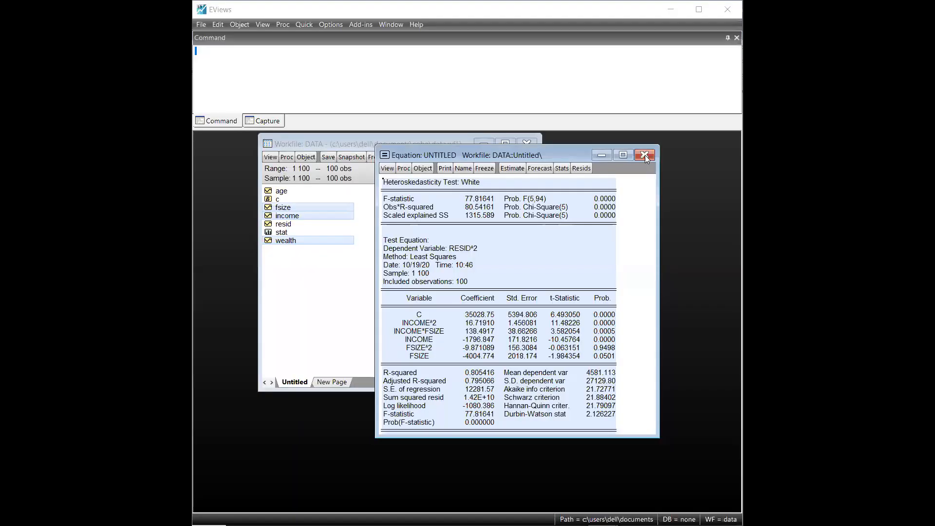
# Step: Switch to EViews, close and discard the untitled equation, and shift the DATA workfile window slightly
pyautogui.click(645, 155)
pyautogui.click(440, 293)
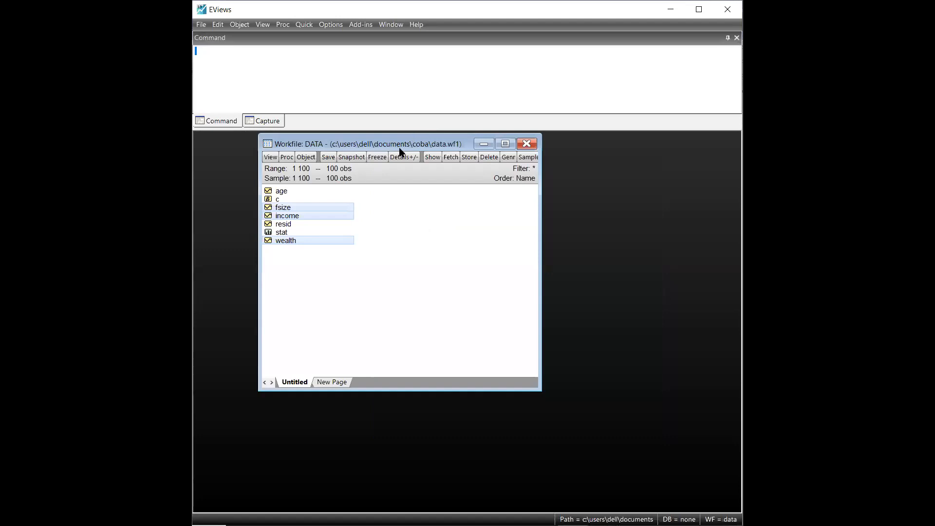
pyautogui.moveTo(399, 151); pyautogui.dragTo(429, 162)
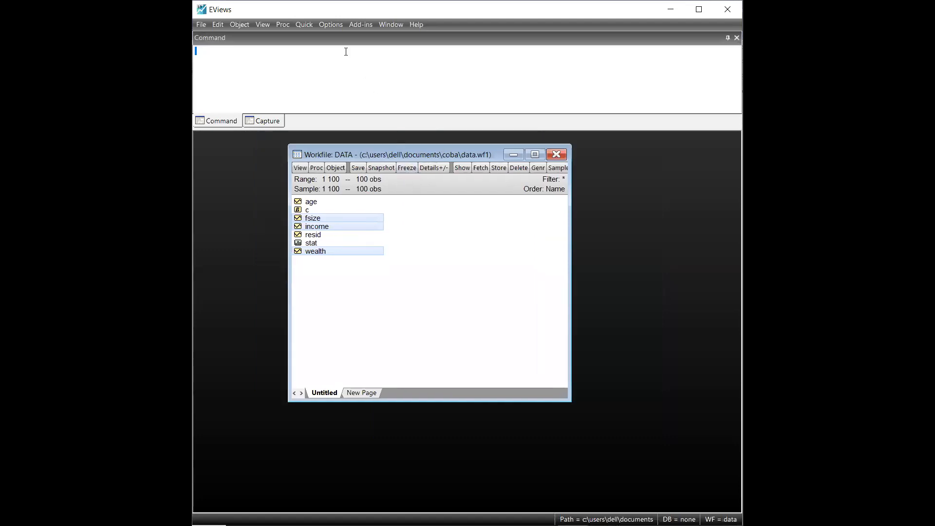
# Step: Open the selected wealth, income and fsize series as a least squares equation with a constant over sample 1 100 and place its window beside the workfile list
pyautogui.rightClick(350, 222)
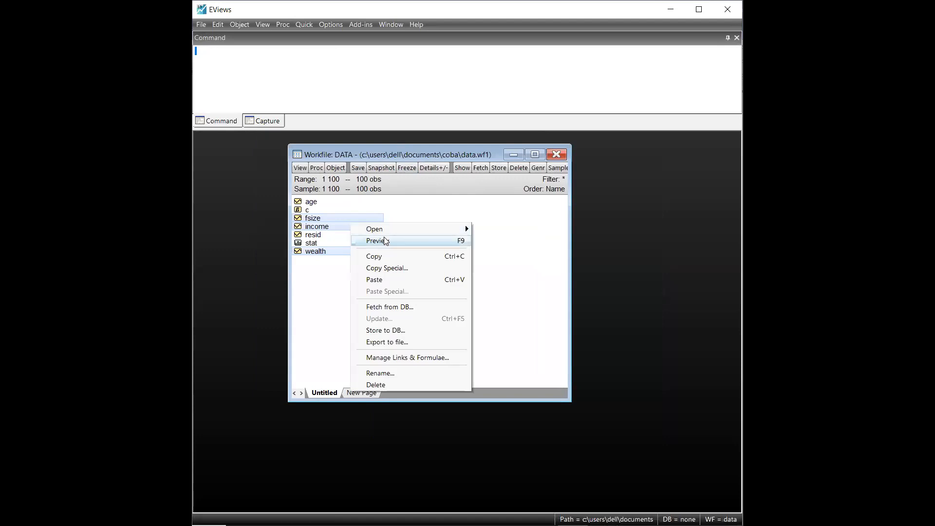
pyautogui.moveTo(389, 229)
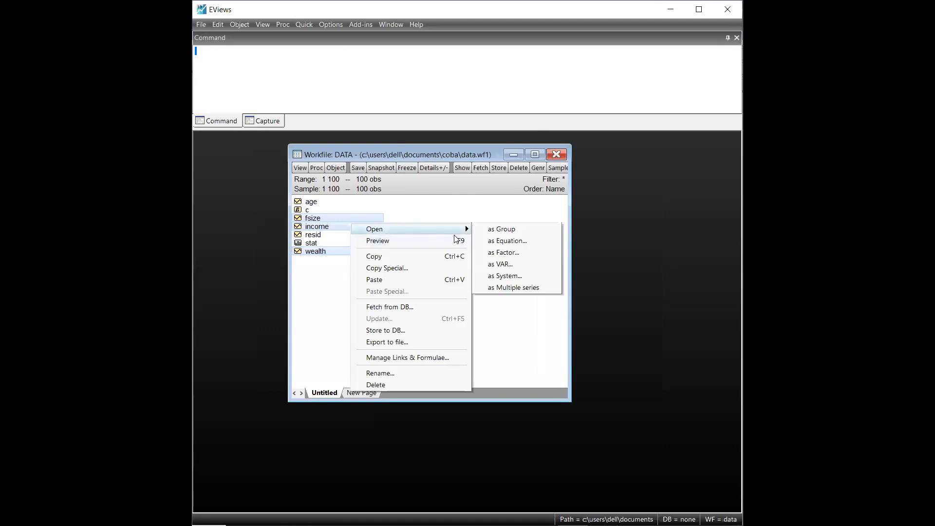
pyautogui.click(507, 241)
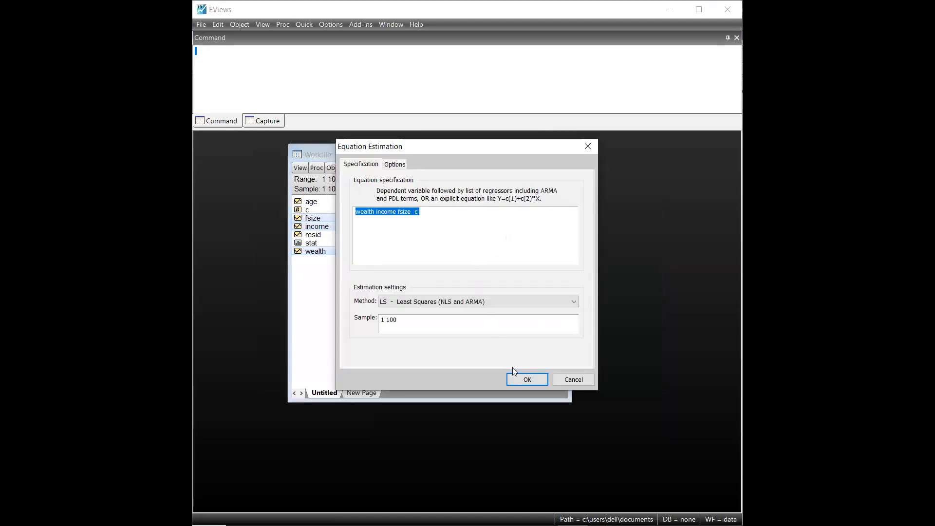
pyautogui.click(521, 380)
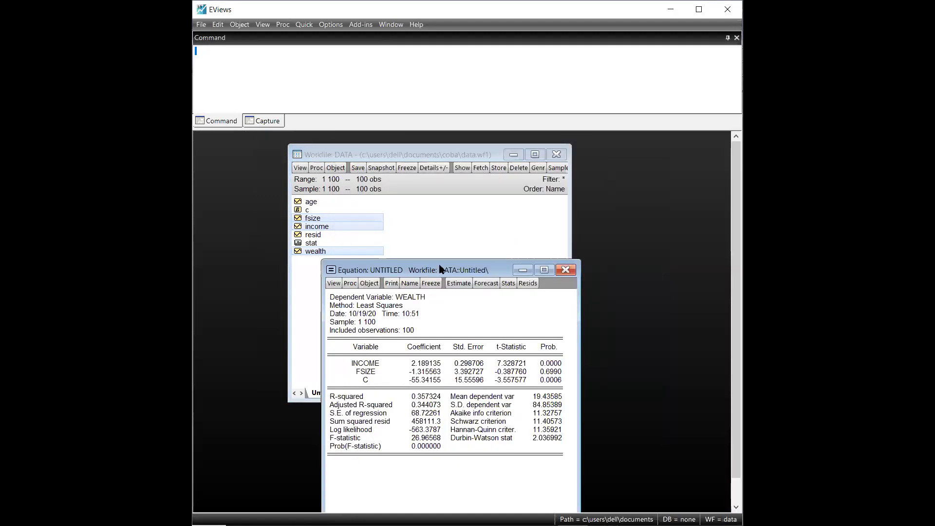
pyautogui.moveTo(440, 269); pyautogui.dragTo(494, 153)
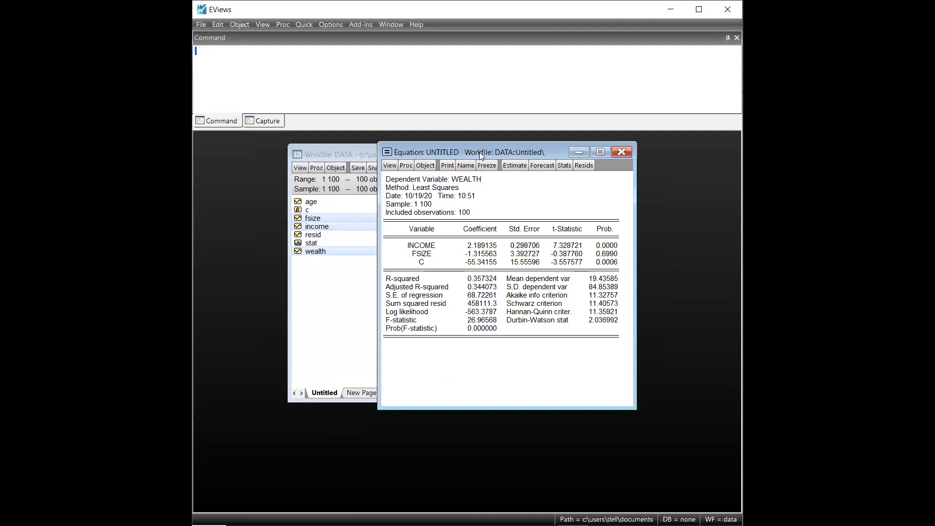
# Step: Run the White heteroskedasticity test with cross terms on the re-estimated wealth equation and widen its output window
pyautogui.click(391, 166)
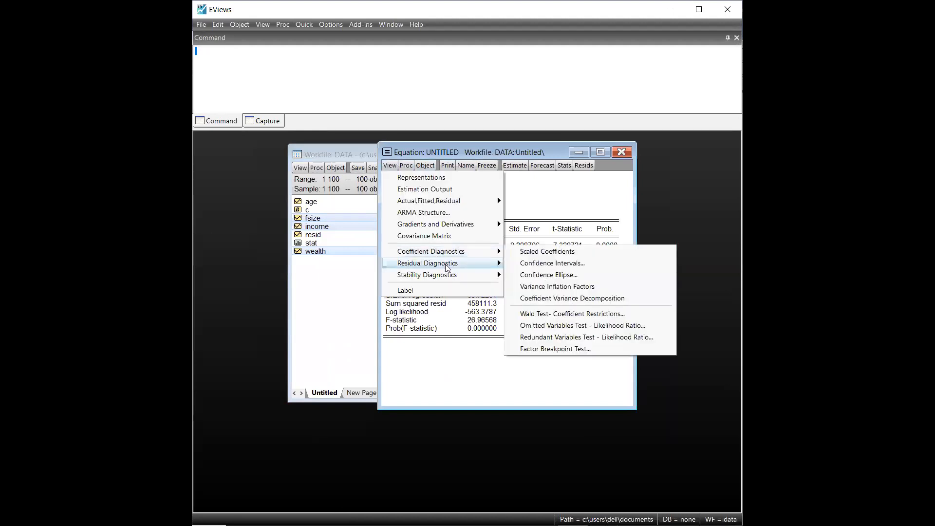
pyautogui.moveTo(447, 267)
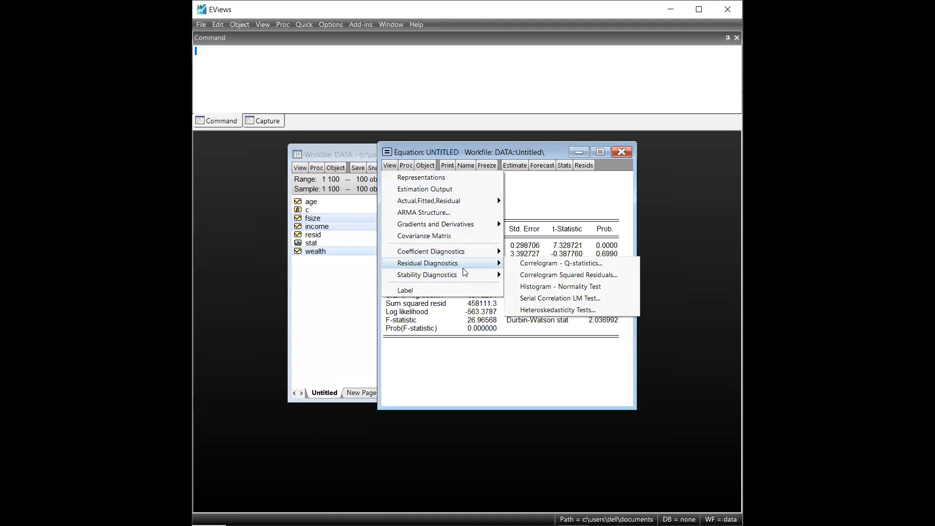
pyautogui.click(611, 311)
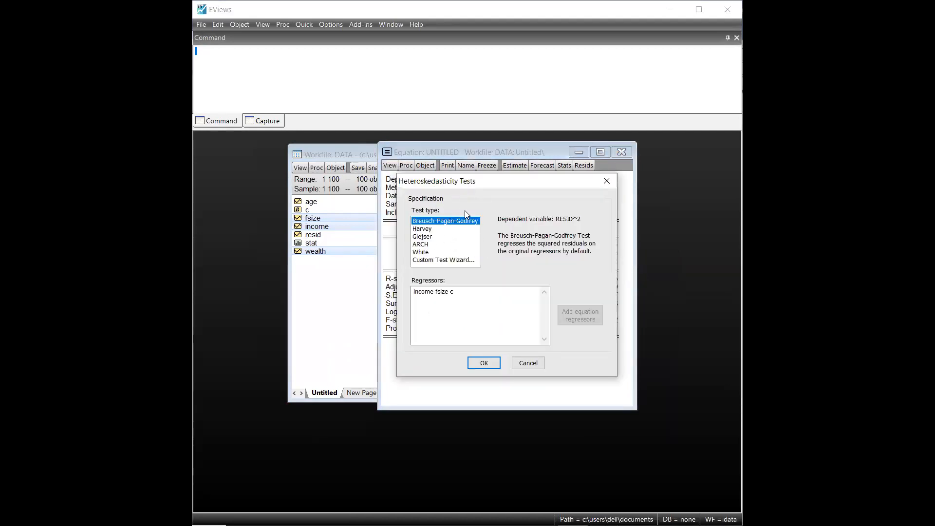
pyautogui.click(433, 252)
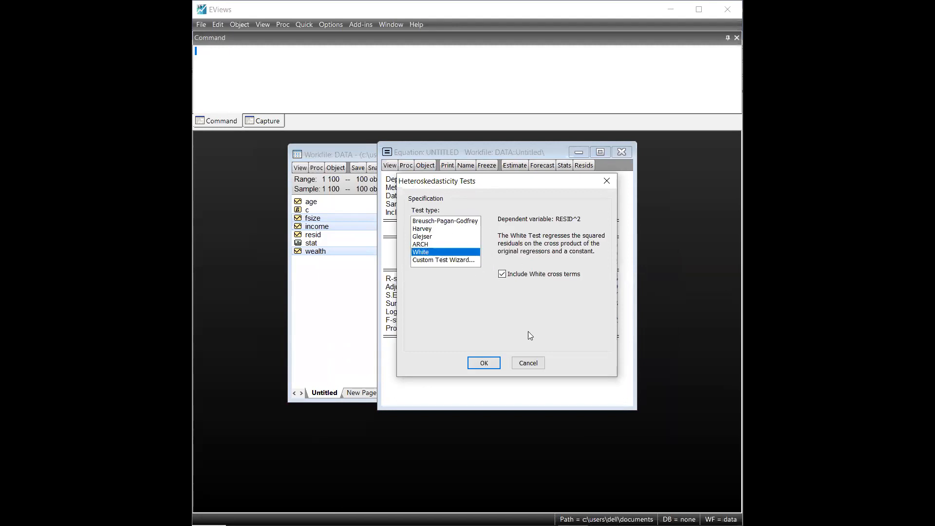
pyautogui.click(484, 363)
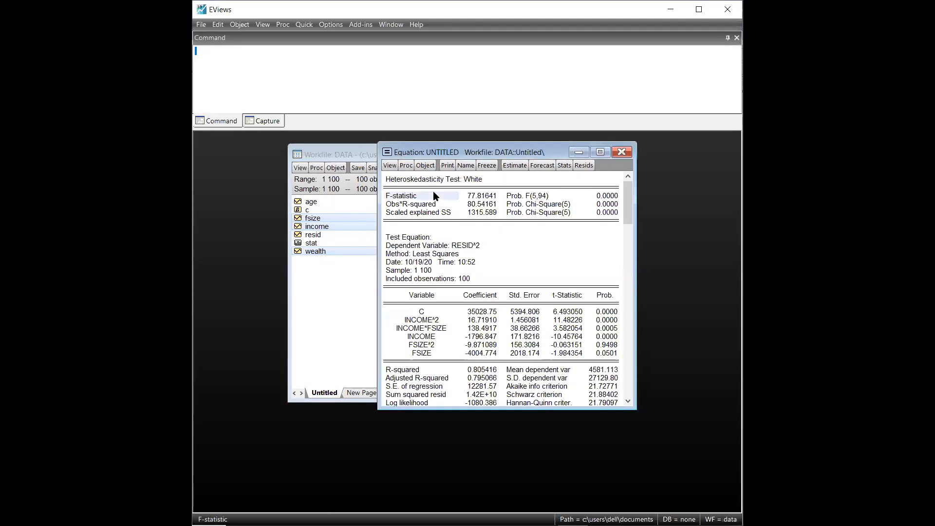
pyautogui.moveTo(637, 259); pyautogui.dragTo(695, 259)
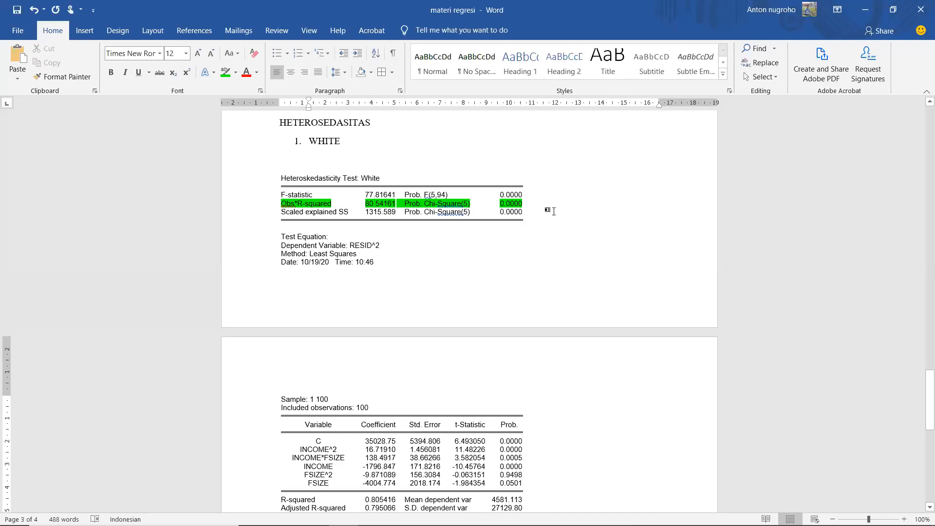
# Step: Complete the HO line below the White test output as "HO : model regresi terjadi homosedasitas"
pyautogui.scroll(-5, 553, 210)
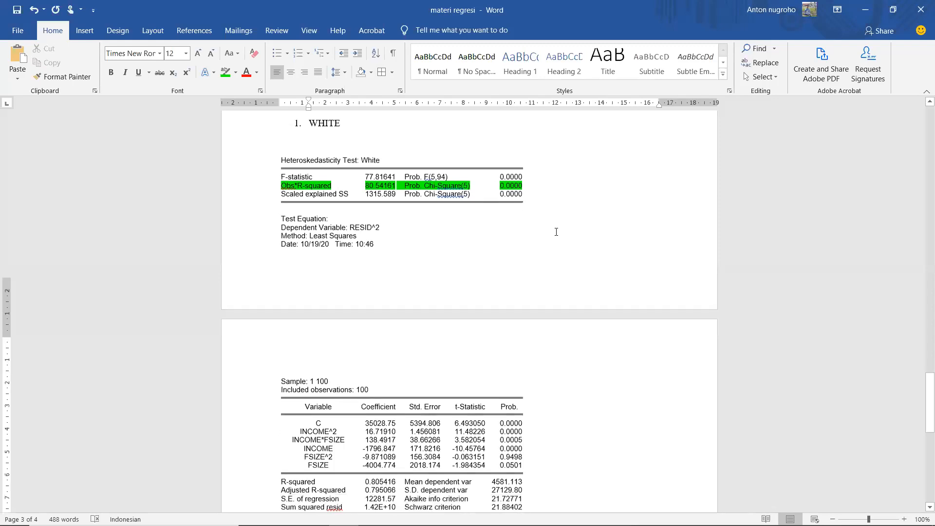
pyautogui.click(402, 359)
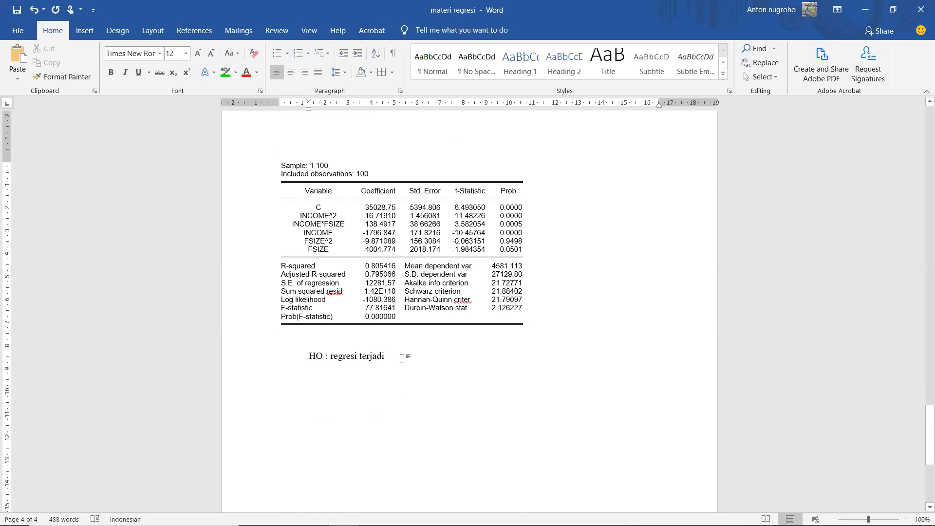
pyautogui.press('BackSpace')
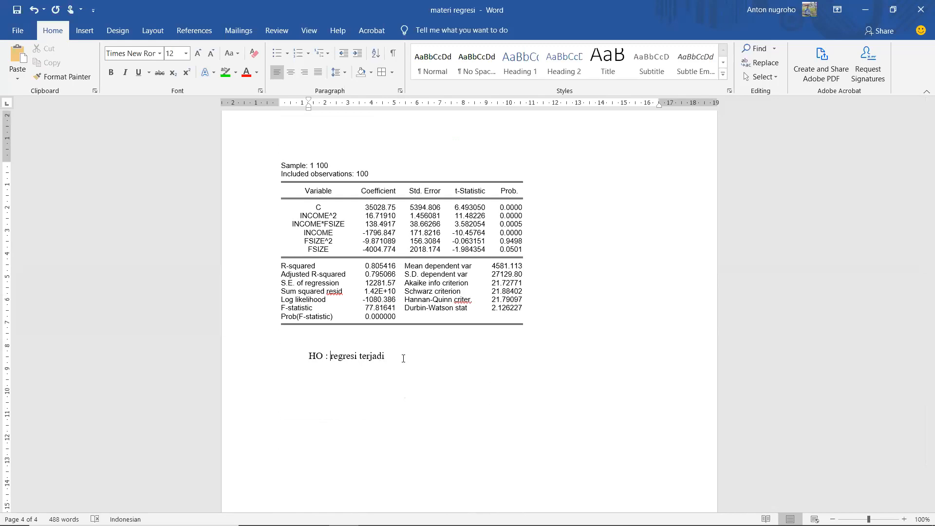
pyautogui.write('model regresi')
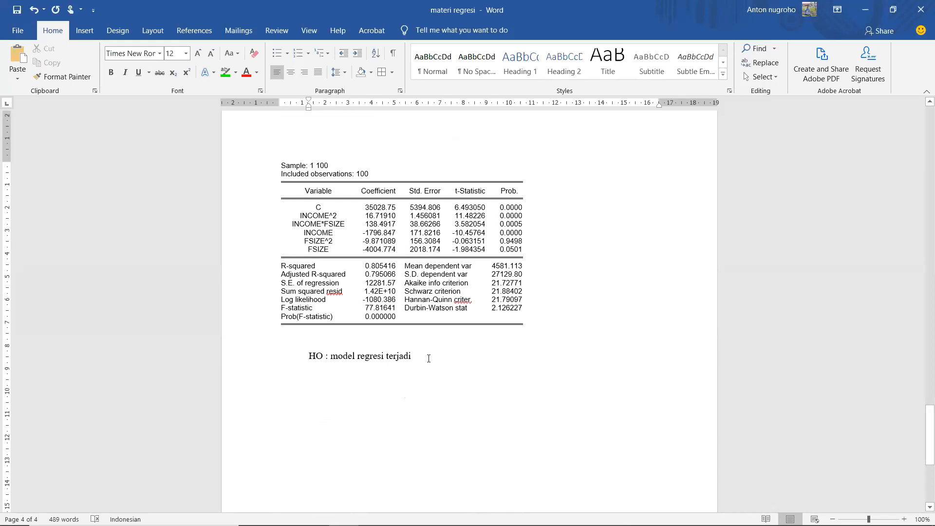
pyautogui.write(' terjadi homo')
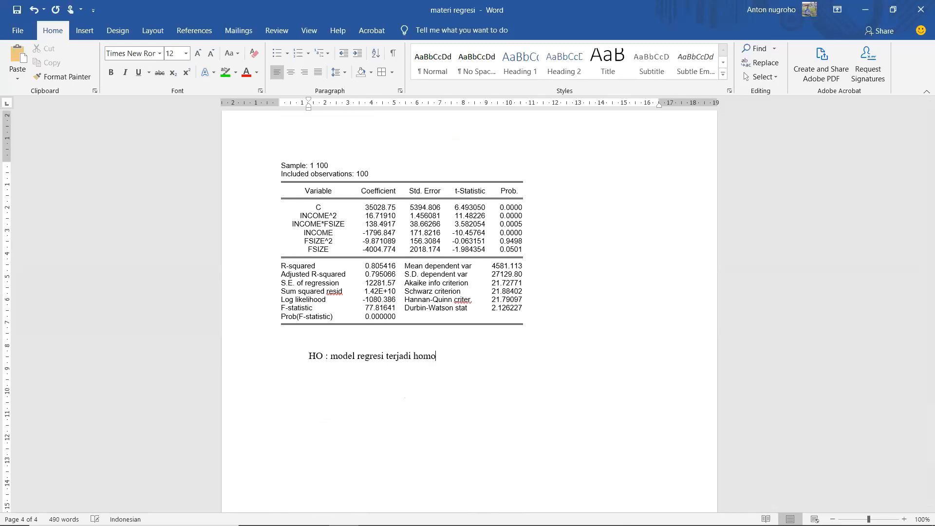
pyautogui.write('sed')
pyautogui.write('as')
pyautogui.write('itas ')
pyautogui.write('H1 :')
# Step: Add the alternative hypothesis "H1 : model regresi terjadi heterosedasitas" on the line below HO
pyautogui.press('alt')
pyautogui.press('alt')
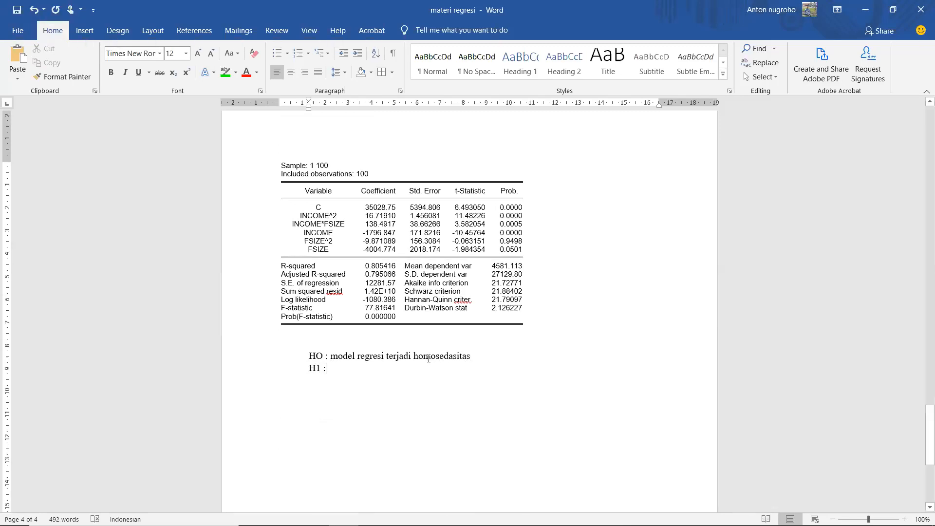
pyautogui.write('model ')
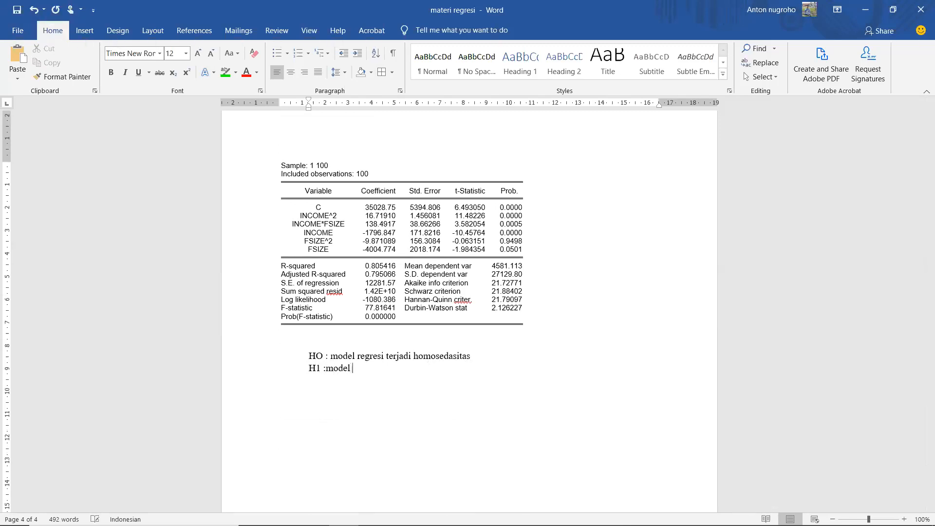
pyautogui.write('regresi  terjadi heterosedas')
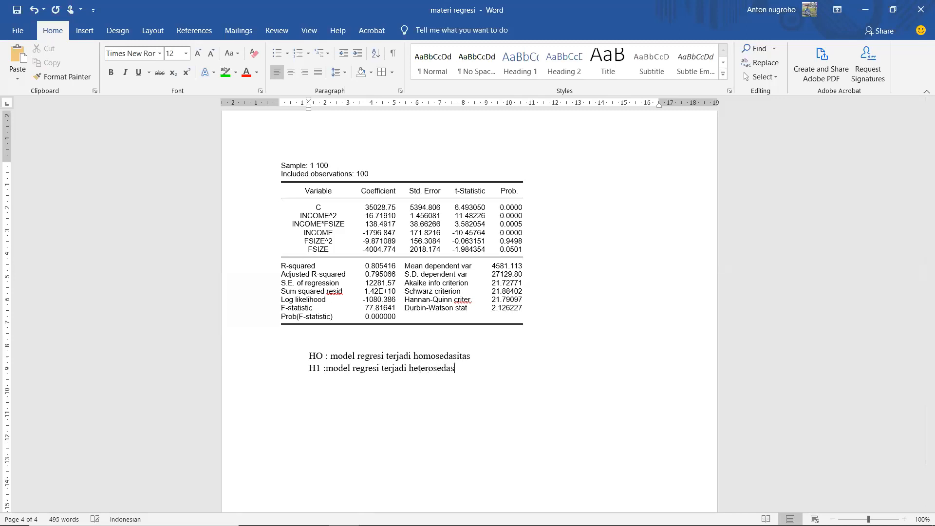
pyautogui.write('itas')
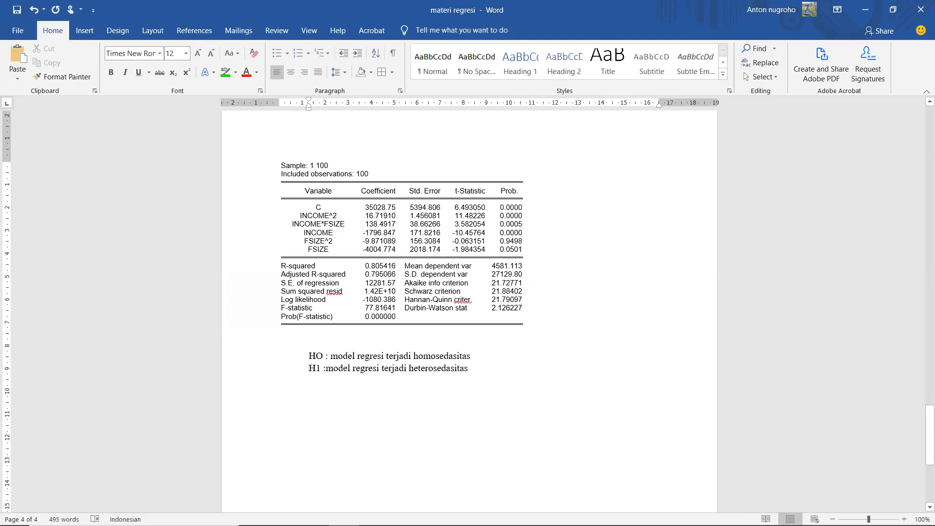
pyautogui.click(325, 369)
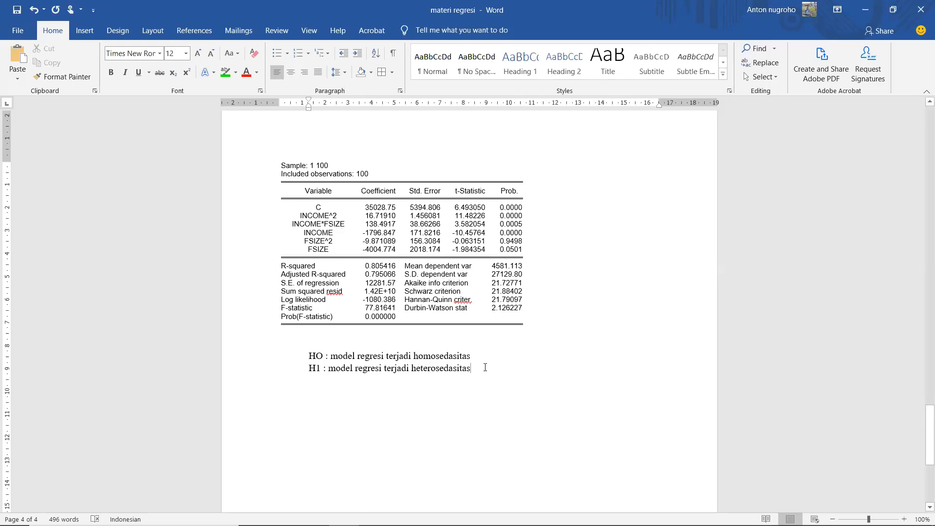
# Step: Check the White test probability and write "p-value 0,000 < 5 % artinya H0 DITOLAK" after a blank line below H1
pyautogui.press('Return')
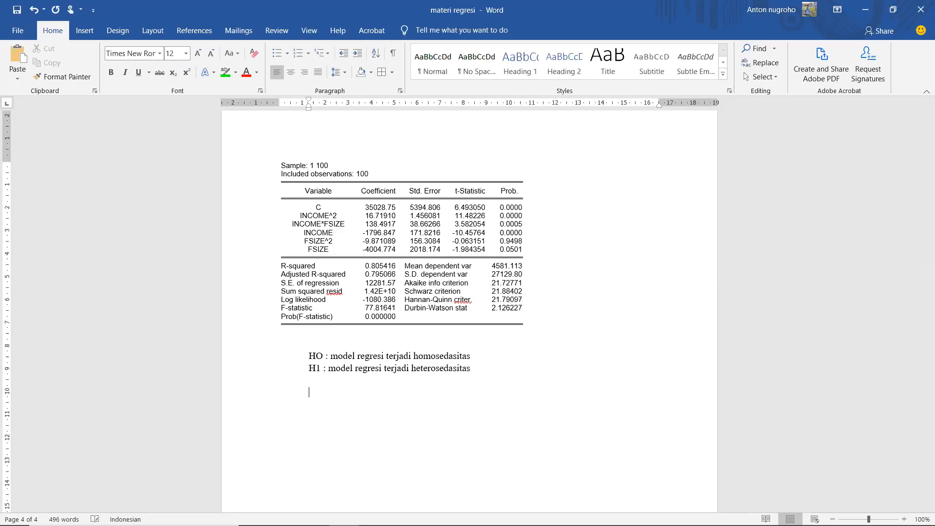
pyautogui.scroll(8, 296, 234)
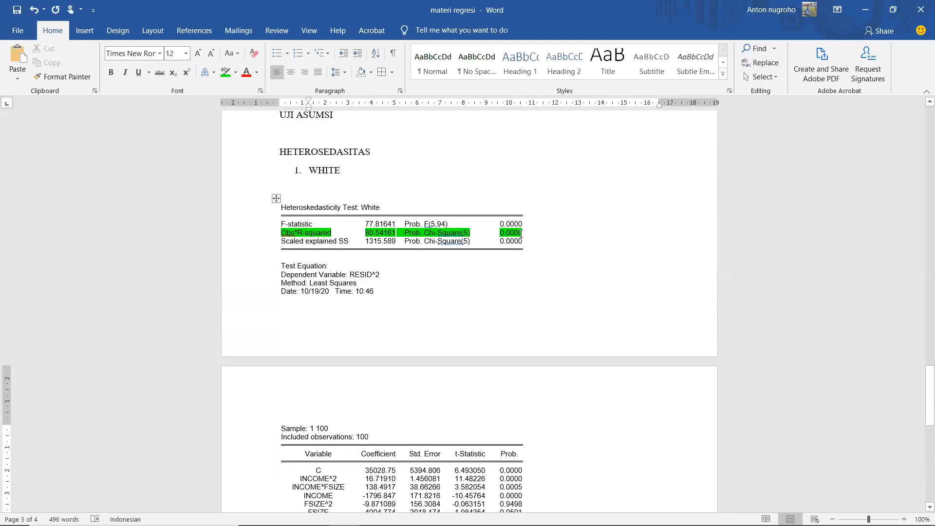
pyautogui.scroll(-7, 521, 234)
pyautogui.click(491, 316)
pyautogui.write('p')
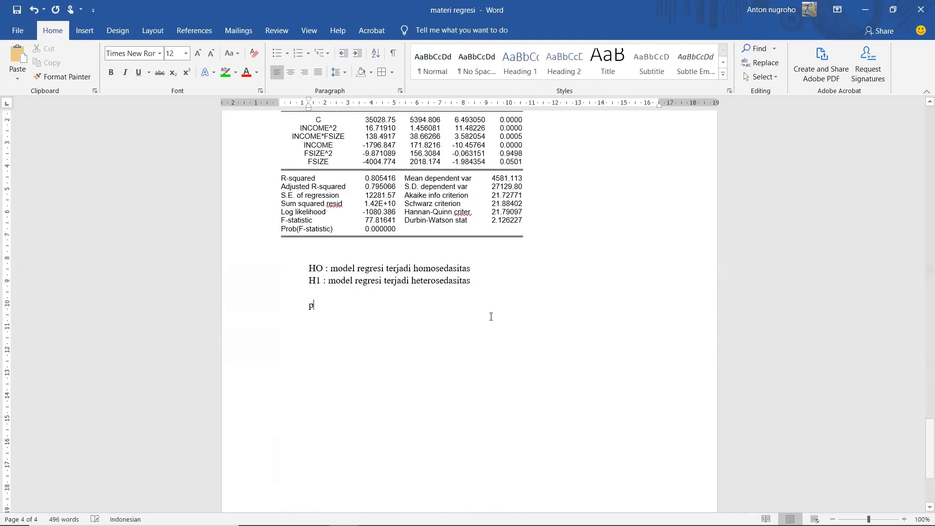
pyautogui.write('-value ')
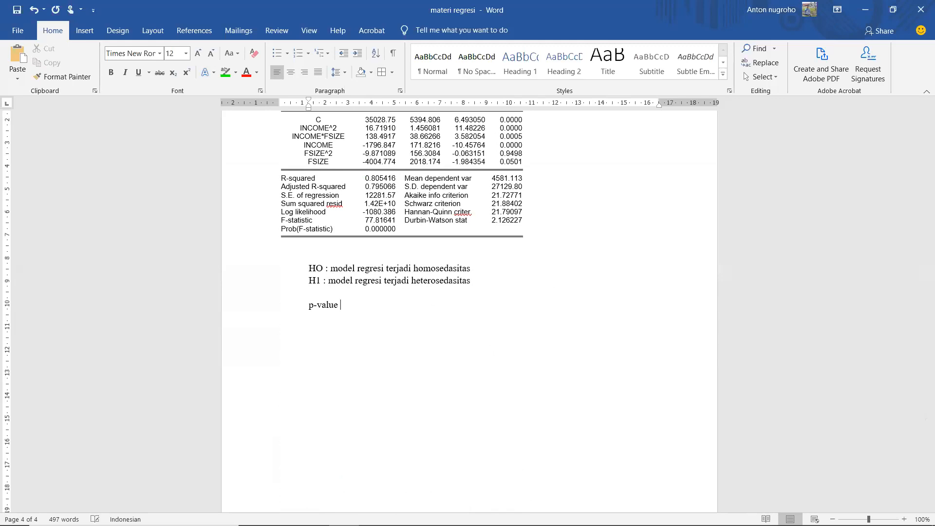
pyautogui.write('0,000 < 5 % artinya H0 DITO')
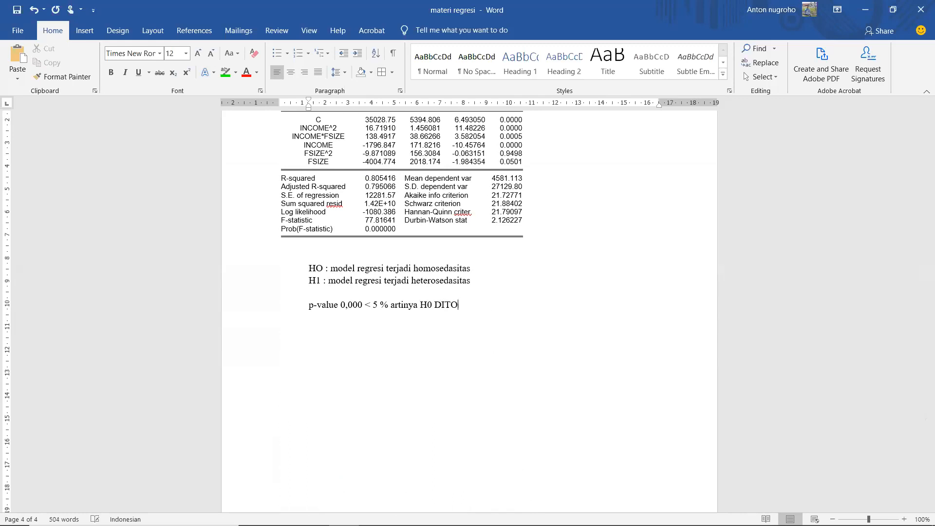
pyautogui.write('LAK')
# Step: Add the conclusion line "SEHINGGA MODEL REGRESI TERJADI HETEROSEDASITAS" below the p-value line and save the document
pyautogui.press('Return')
pyautogui.write('SEHINGGA')
pyautogui.scroll(8, 328, 374)
pyautogui.scroll(-5, 329, 373)
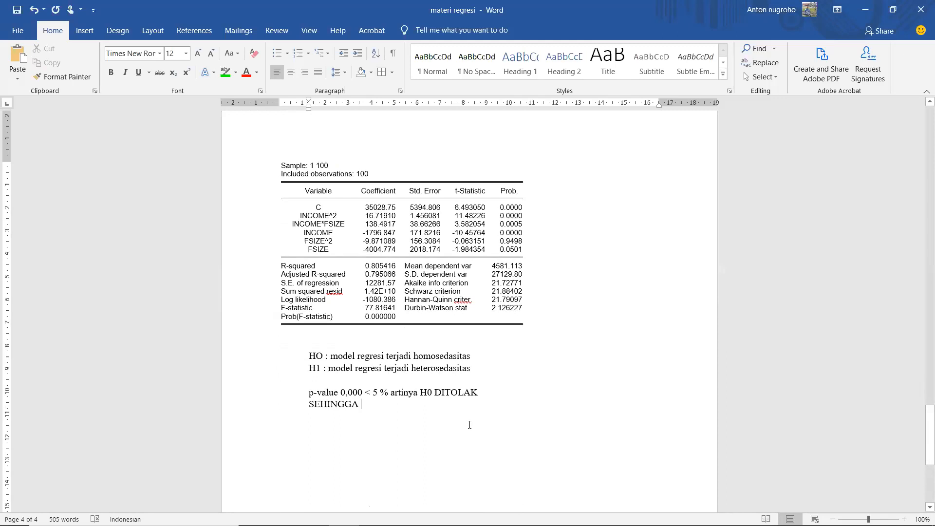
pyautogui.write('MODEL')
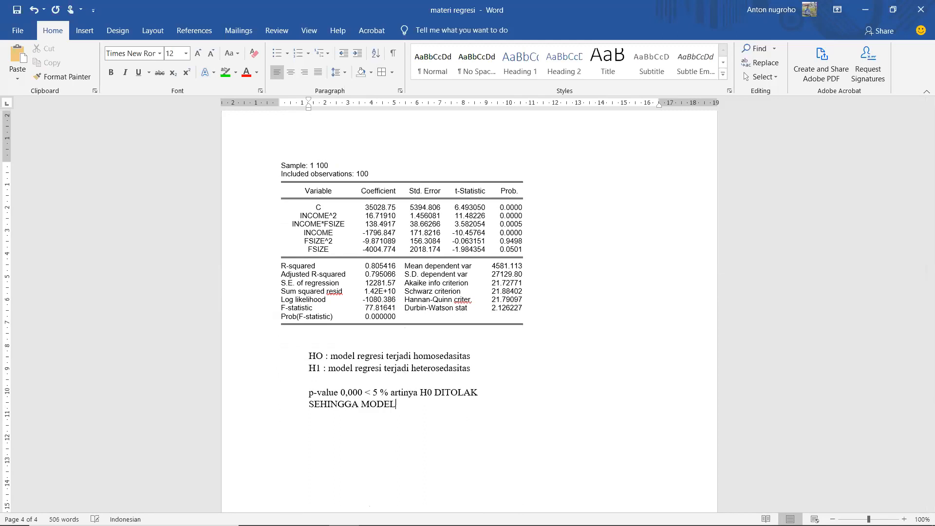
pyautogui.write(' REGRESI TERJADI HETER')
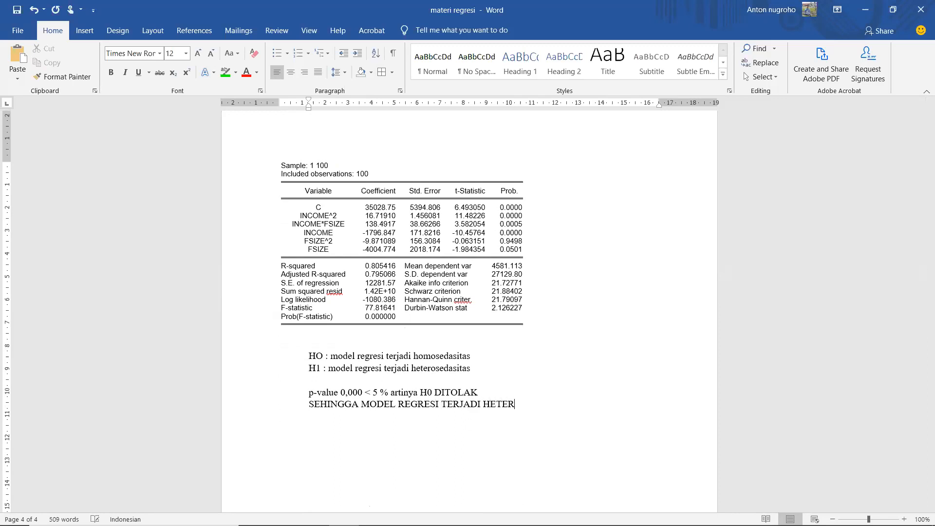
pyautogui.write('ITAS')
pyautogui.hotkey('ctrl', 's')
# Step: Switch to EViews, return the wealth equation from the White test to its estimation output, and shift its window slightly
pyautogui.scroll(10, 469, 427)
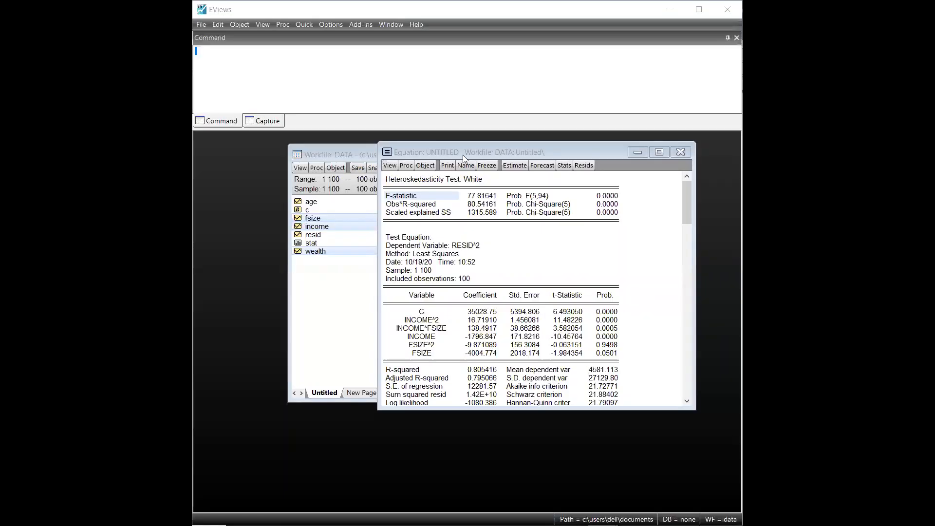
pyautogui.moveTo(461, 153); pyautogui.dragTo(434, 150)
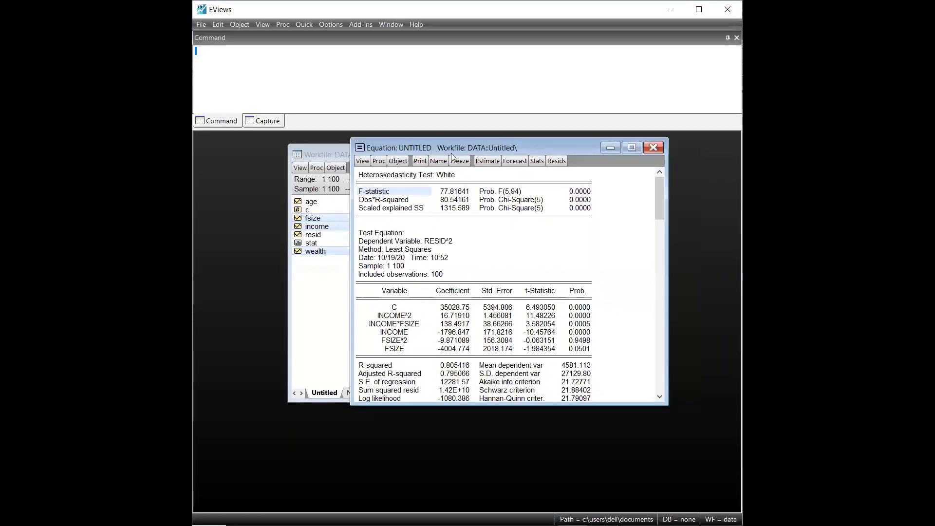
pyautogui.click(371, 162)
pyautogui.click(388, 186)
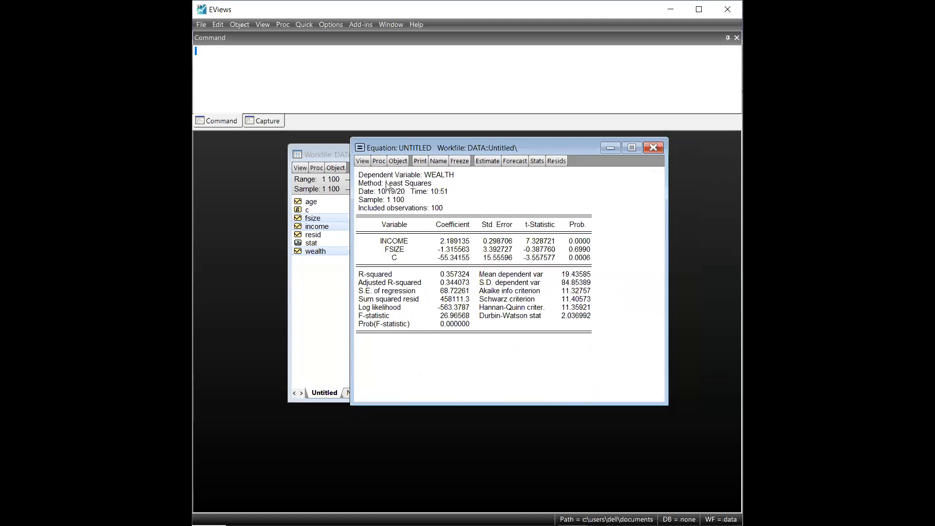
pyautogui.moveTo(392, 150); pyautogui.dragTo(403, 150)
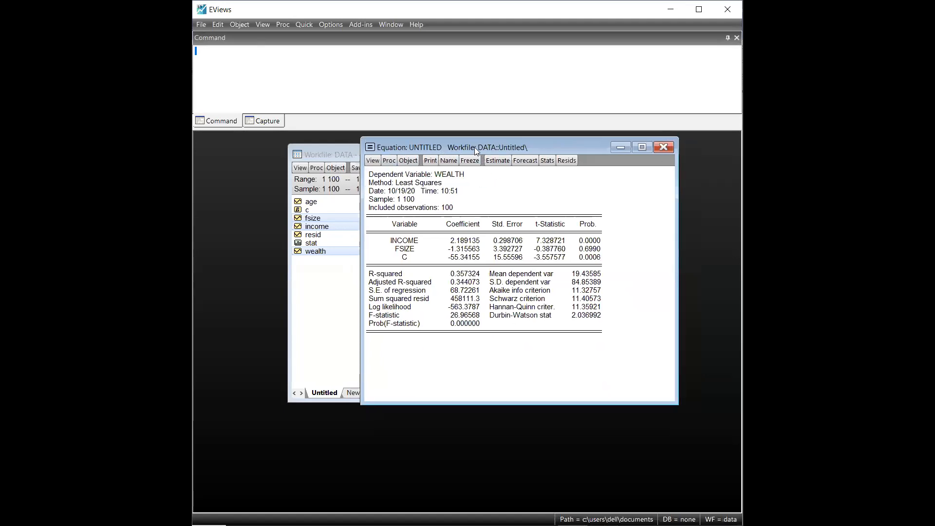
pyautogui.moveTo(474, 147); pyautogui.dragTo(467, 141)
# Step: Run the Glejser heteroskedasticity test on the wealth equation with regressors income, fsize and c
pyautogui.click(364, 154)
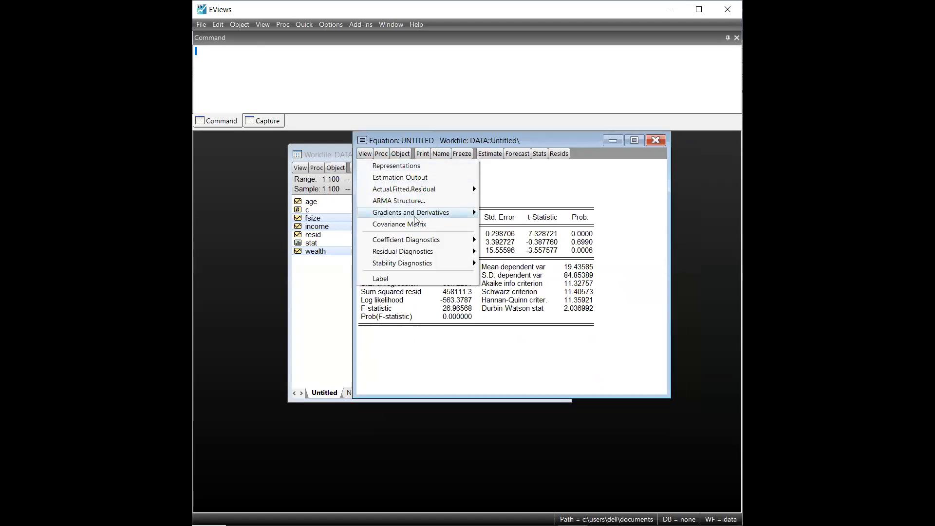
pyautogui.moveTo(449, 254)
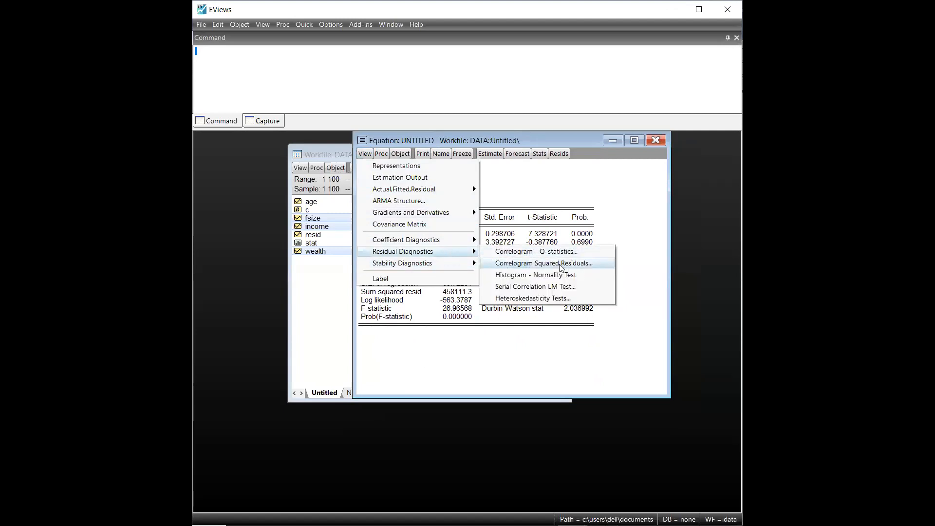
pyautogui.click(587, 303)
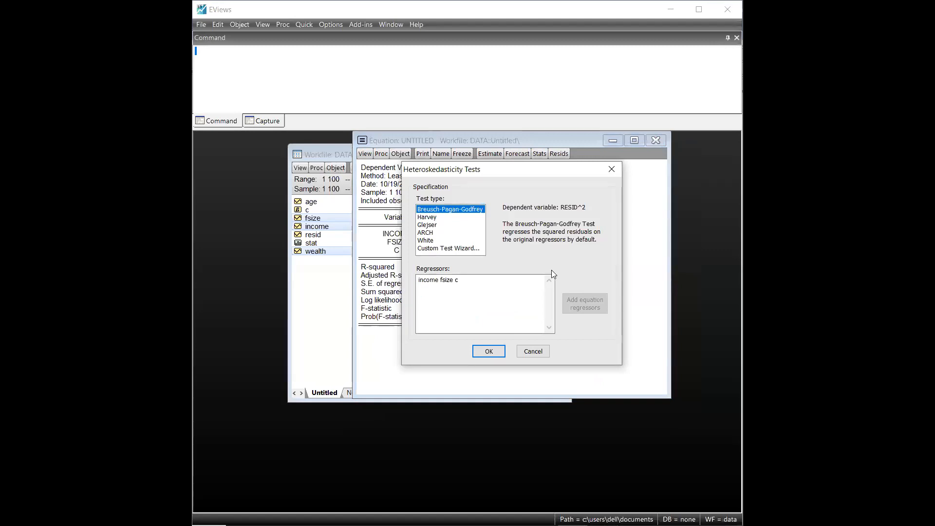
pyautogui.click(440, 225)
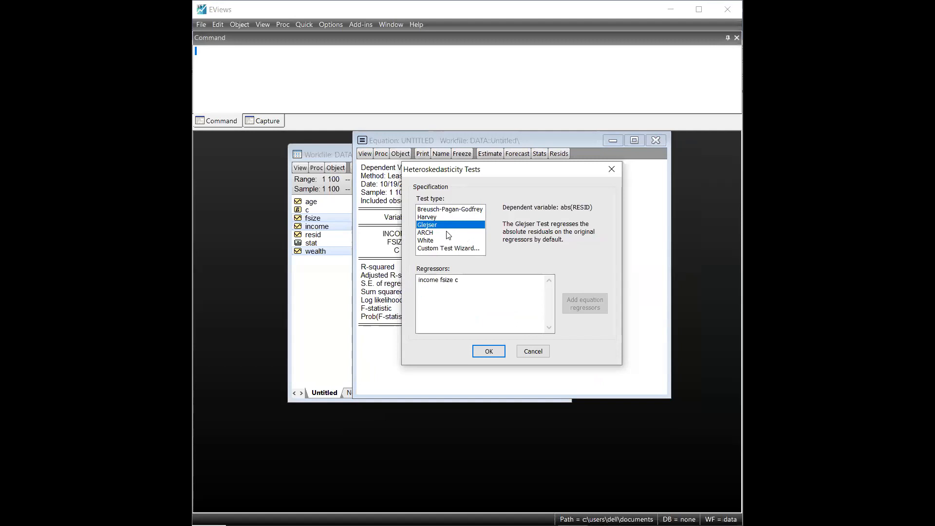
pyautogui.click(493, 354)
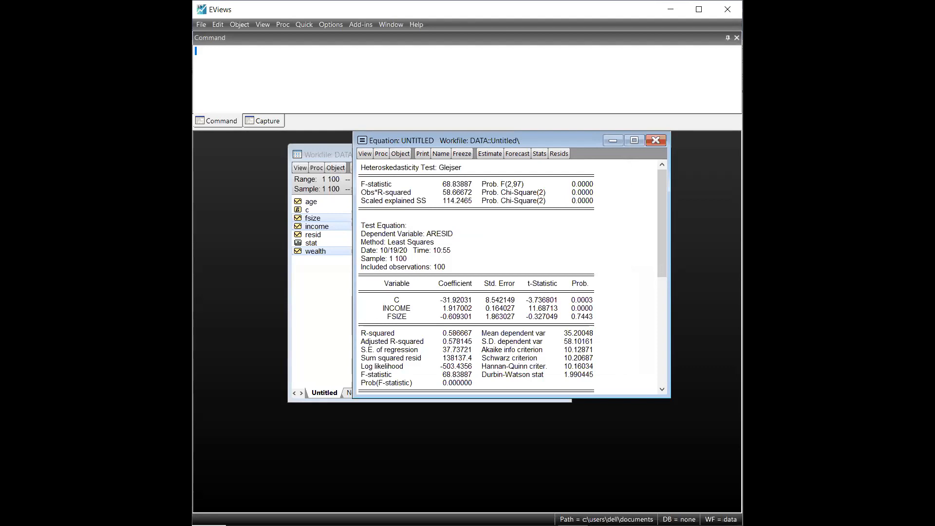
# Step: Select the Glejser test output from its title through the regression statistics and copy it as text with numbers as displayed
pyautogui.hotkey('alt', 'Tab')
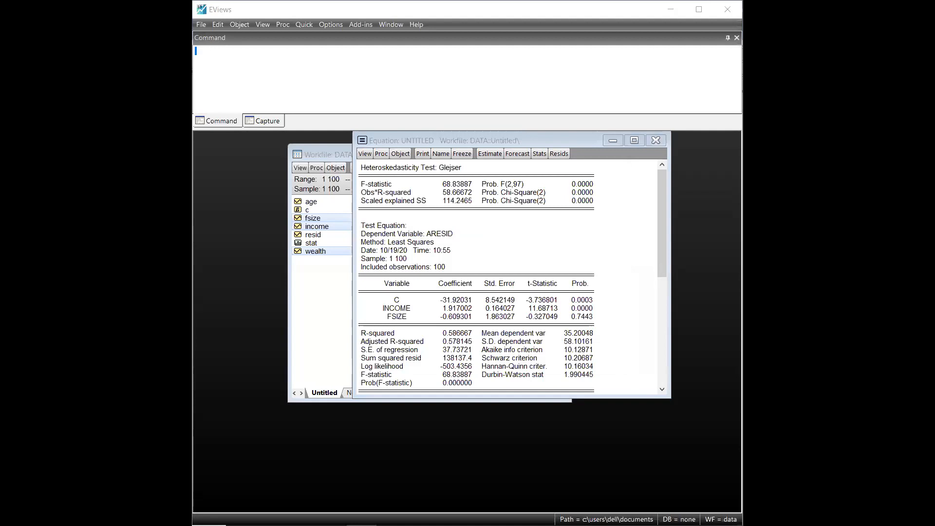
pyautogui.click(473, 234)
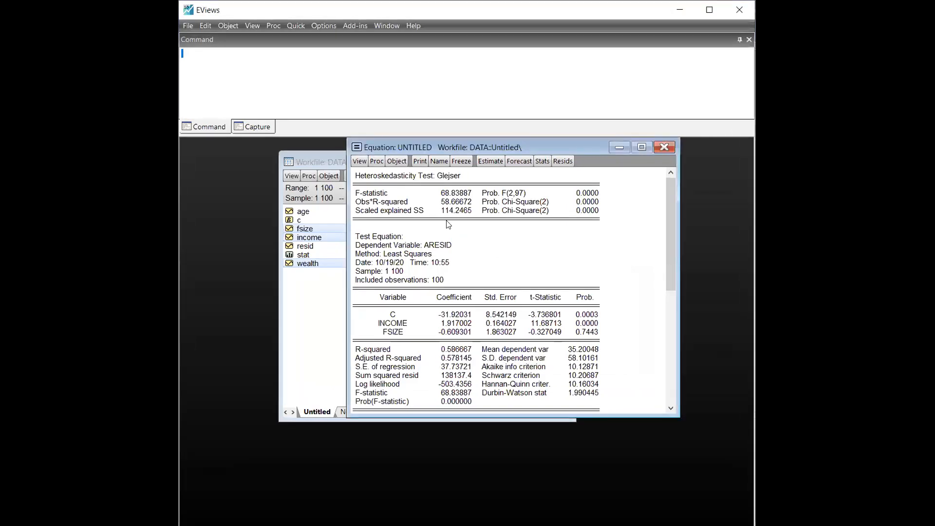
pyautogui.click(363, 175)
pyautogui.moveTo(367, 169); pyautogui.dragTo(621, 395)
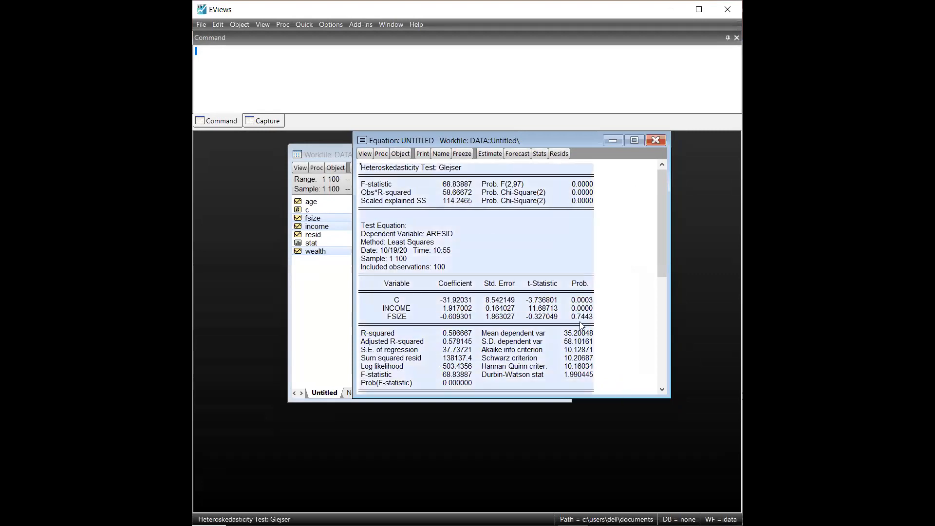
pyautogui.rightClick(485, 204)
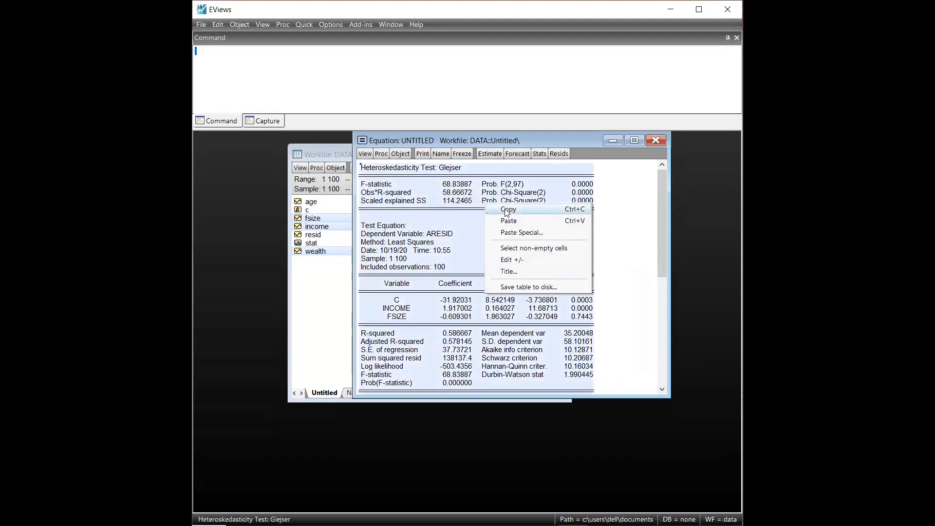
pyautogui.click(507, 209)
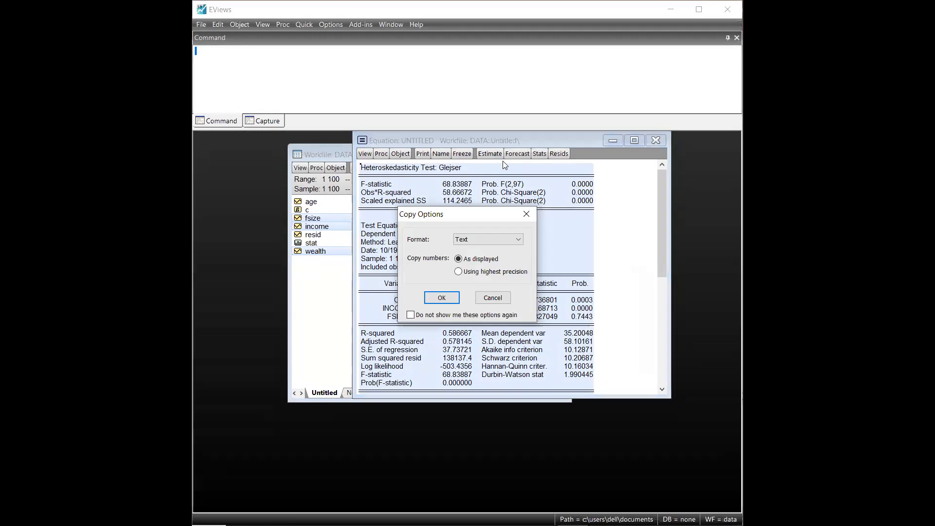
pyautogui.click(441, 298)
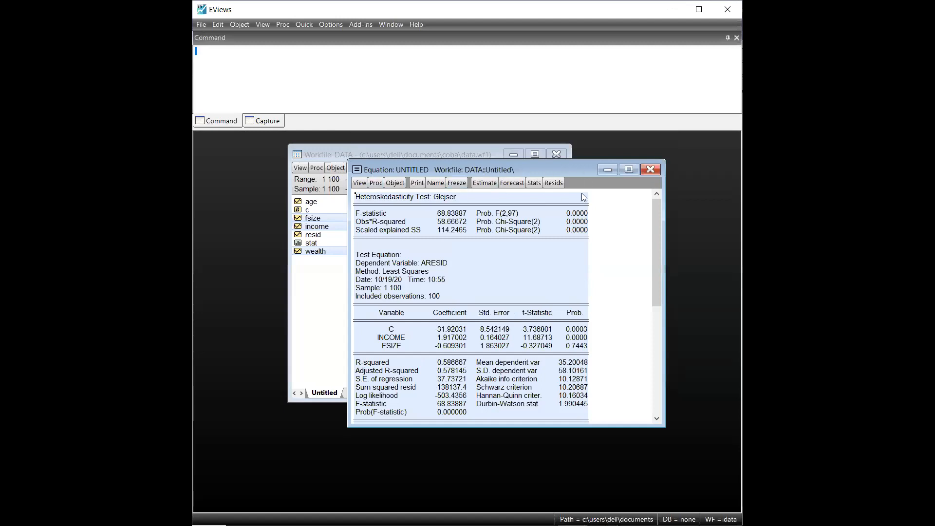
# Step: Return the wealth equation from the Glejser test results to its estimation output
pyautogui.click(653, 171)
pyautogui.click(360, 182)
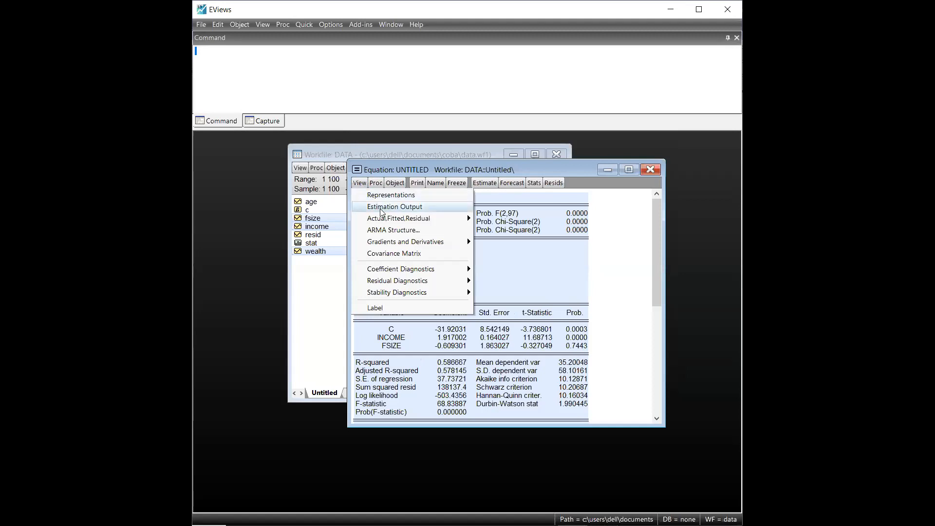
pyautogui.click(380, 211)
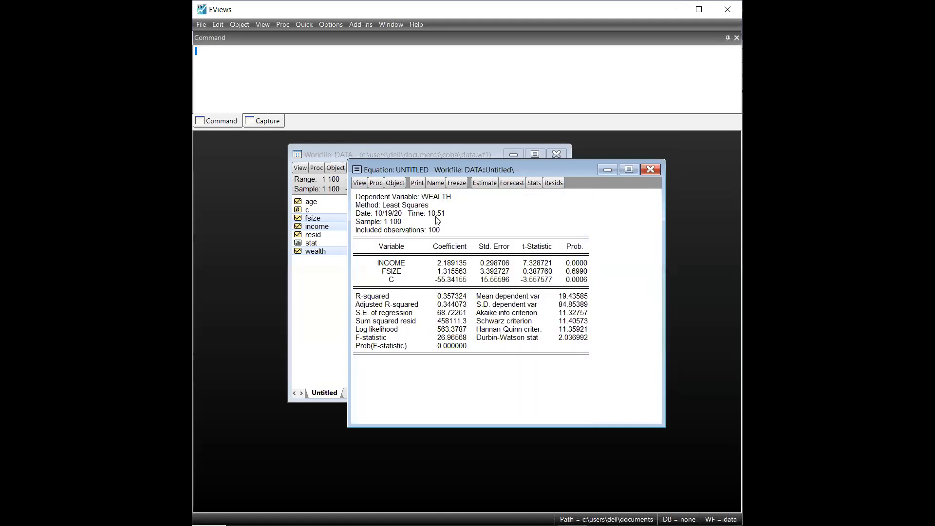
# Step: Rerun the Glejser heteroskedasticity test on the wealth equation with regressors income, fsize and c, and select the output's title
pyautogui.click(360, 182)
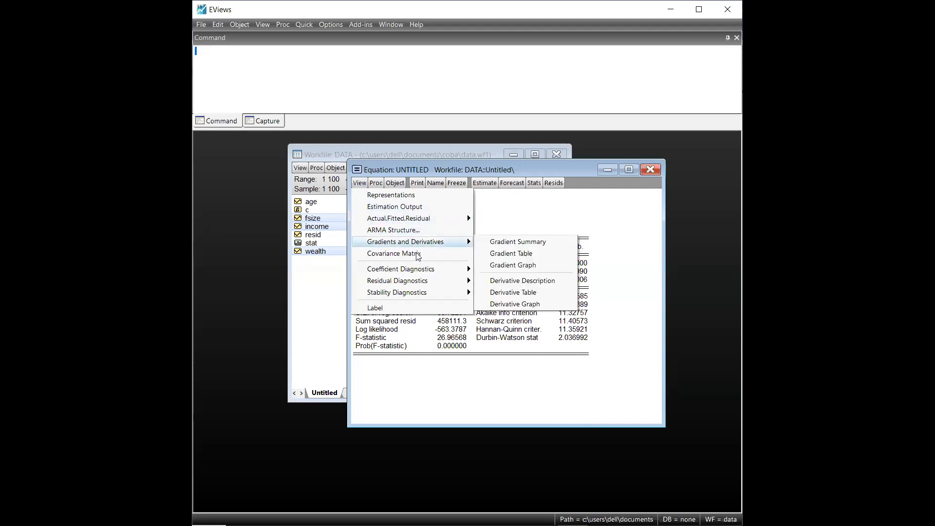
pyautogui.moveTo(446, 292)
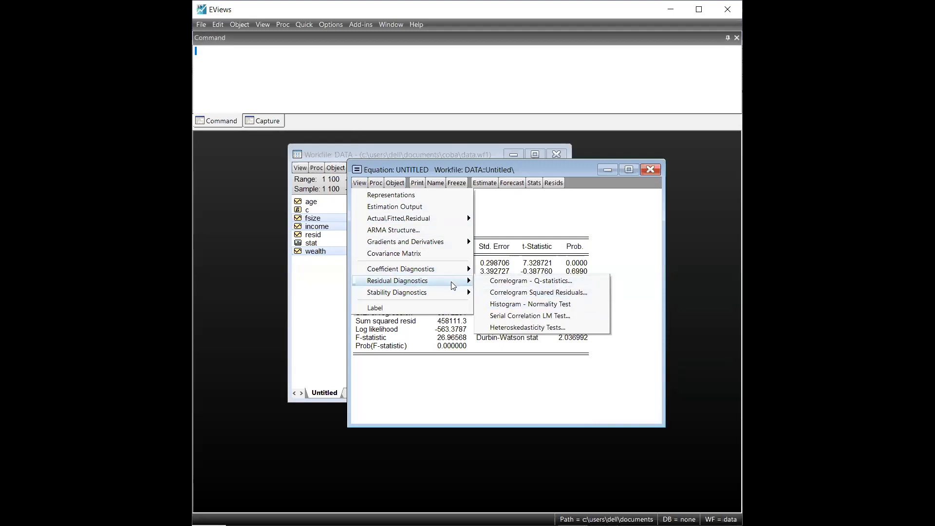
pyautogui.click(586, 332)
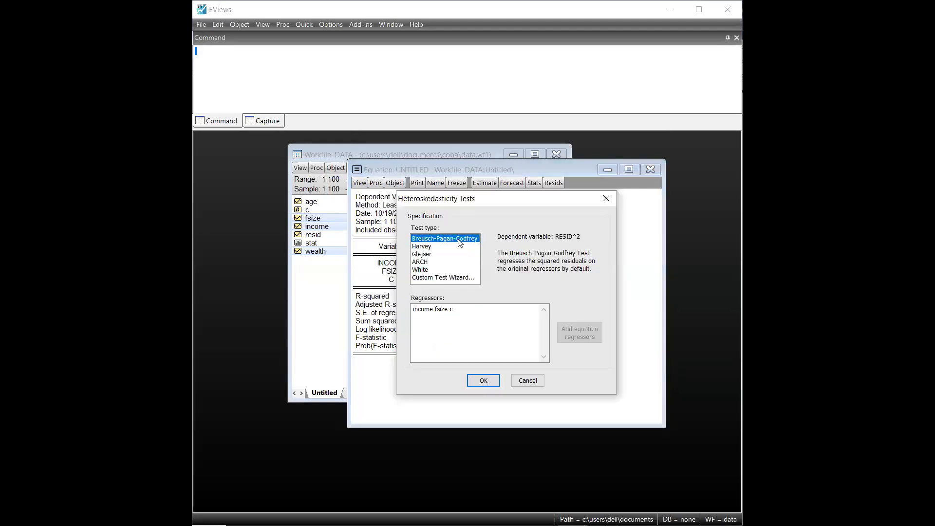
pyautogui.click(421, 253)
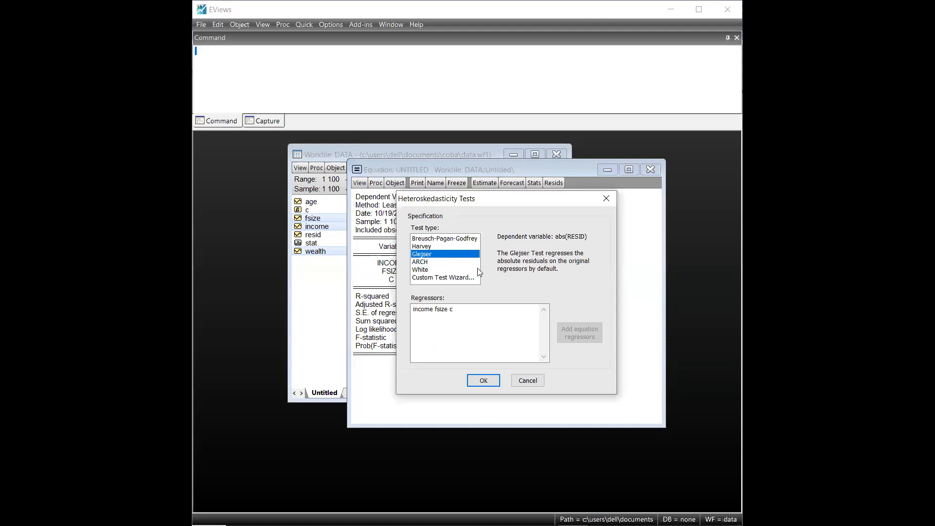
pyautogui.click(490, 381)
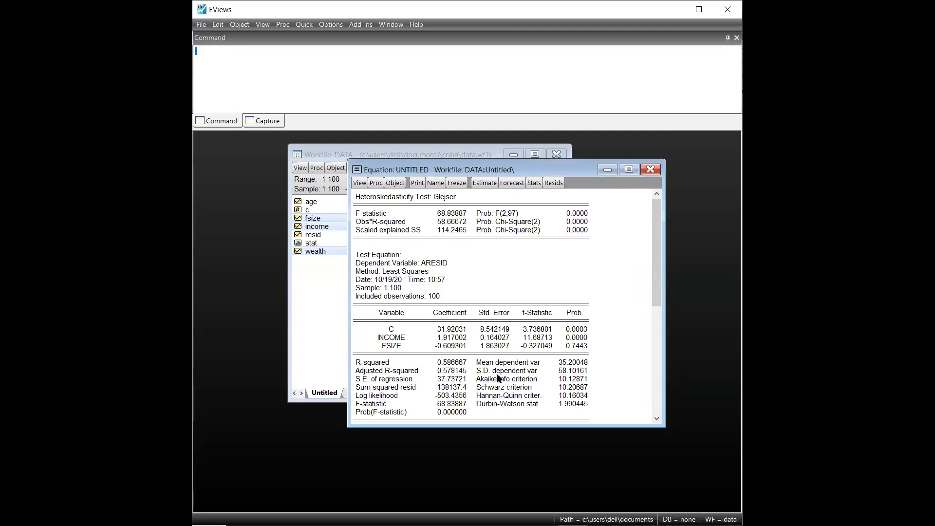
pyautogui.click(404, 210)
pyautogui.moveTo(357, 199); pyautogui.dragTo(388, 207)
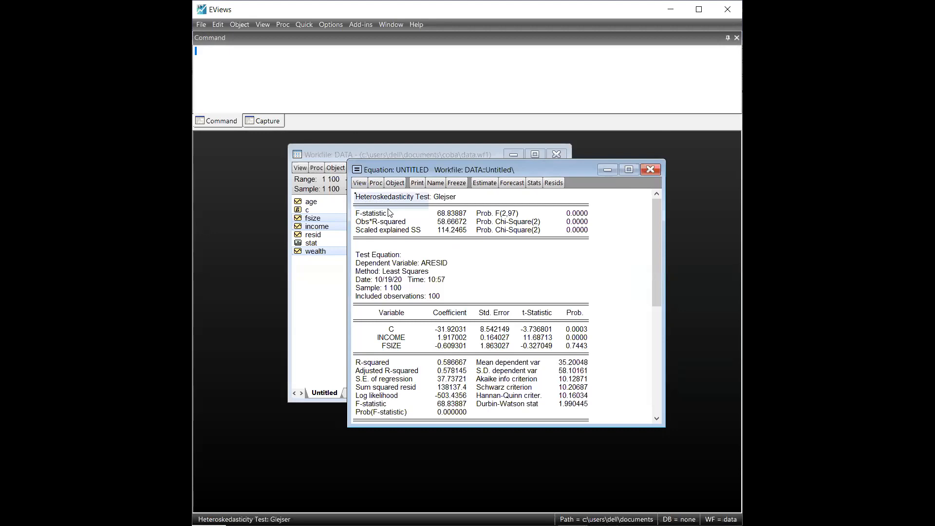
# Step: Switch to Word and review the highlighted Obs*R-squared rows in the White and Glejser outputs, down to the Glejser hypotheses and conclusion
pyautogui.click(422, 230)
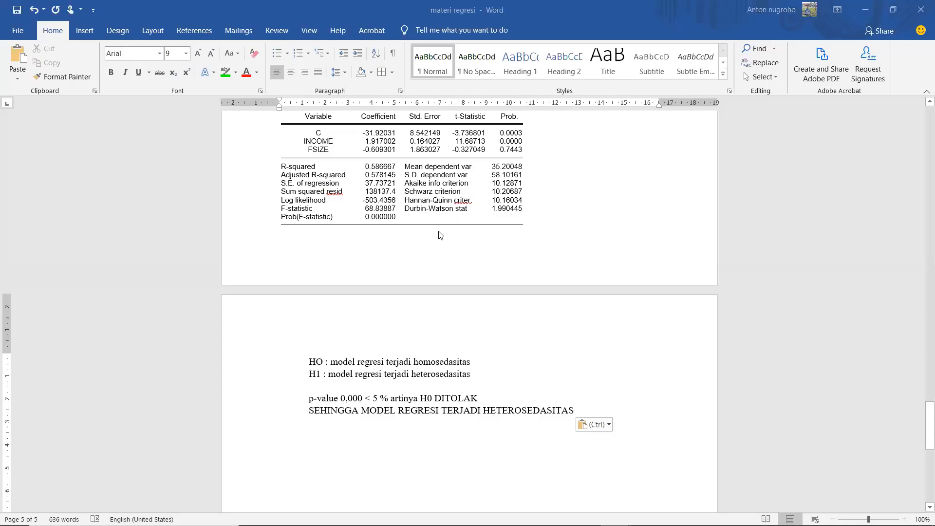
pyautogui.scroll(3, 541, 205)
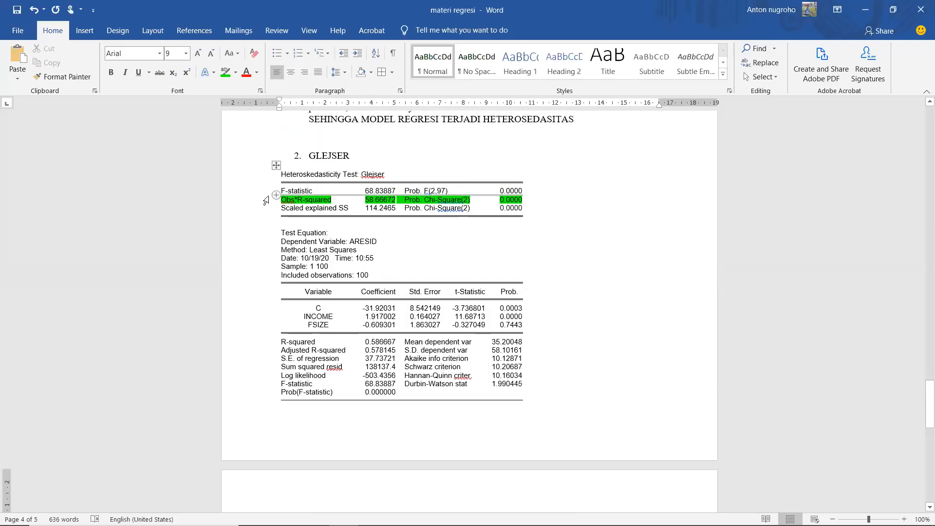
pyautogui.scroll(15, 298, 217)
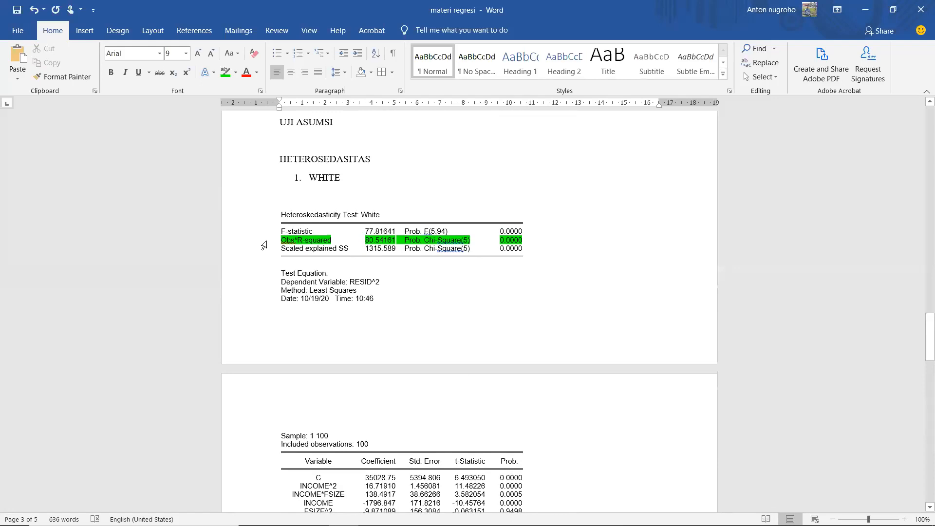
pyautogui.scroll(-15, 263, 245)
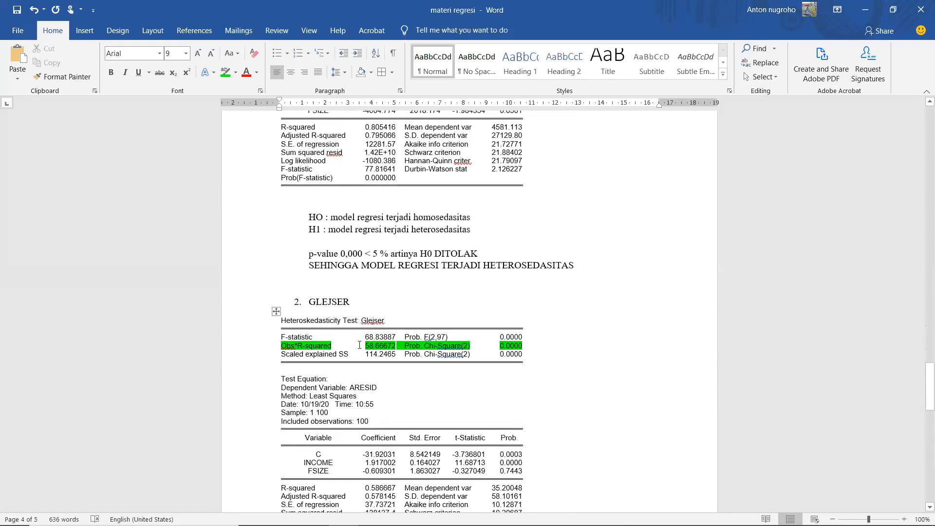
pyautogui.scroll(-2, 528, 308)
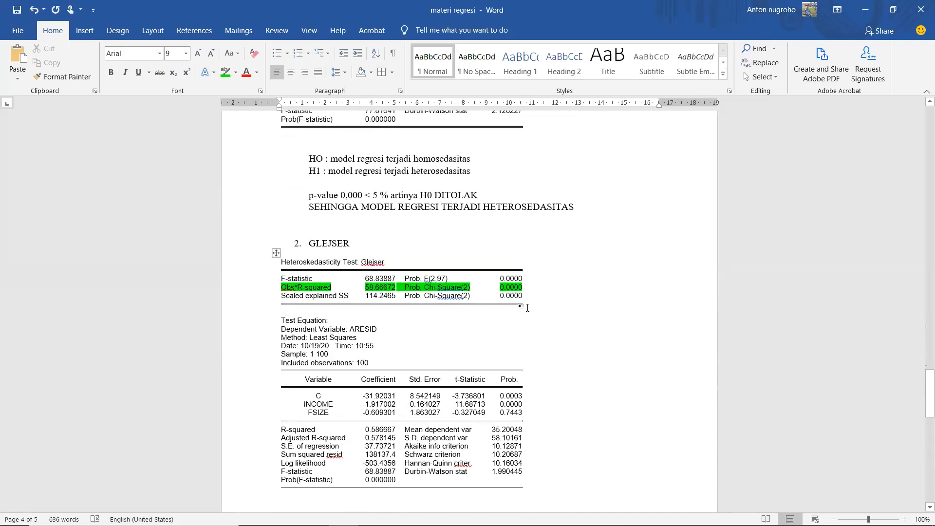
pyautogui.scroll(-3, 528, 304)
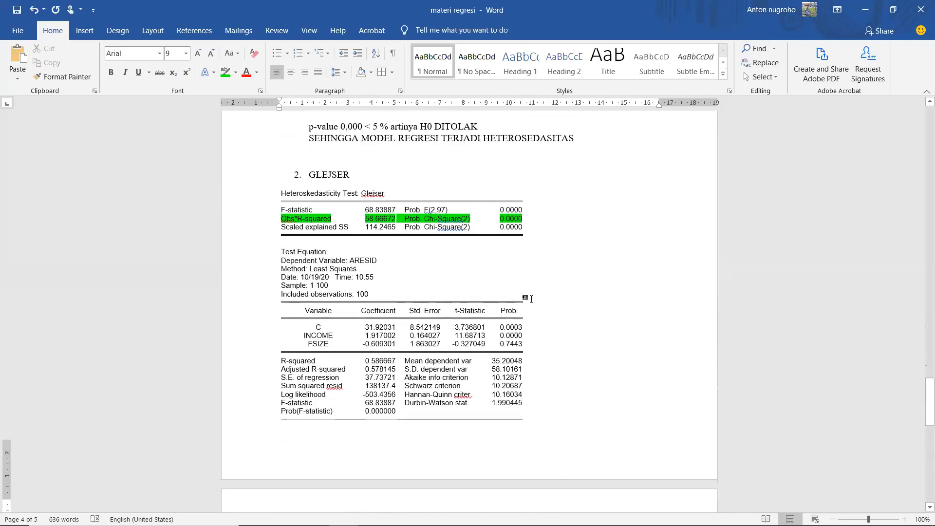
pyautogui.write('HO : model regresi terjadi homosedasitas H1 : model regresi terjadi heterosedasitas  p-value 0,000 < 5 % artinya H0 DITOLAK SEHINGGA MODEL REGRESI TERJADI HETEROSEDASITAS')
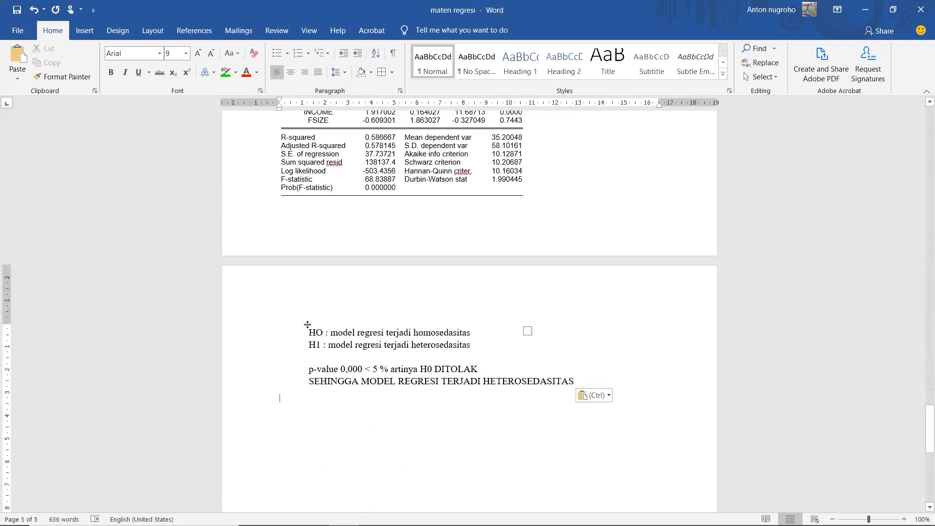
# Step: Select the H0 and H1 hypothesis lines below the Glejser output, check them against the test table, and save the document
pyautogui.moveTo(290, 333); pyautogui.dragTo(509, 355)
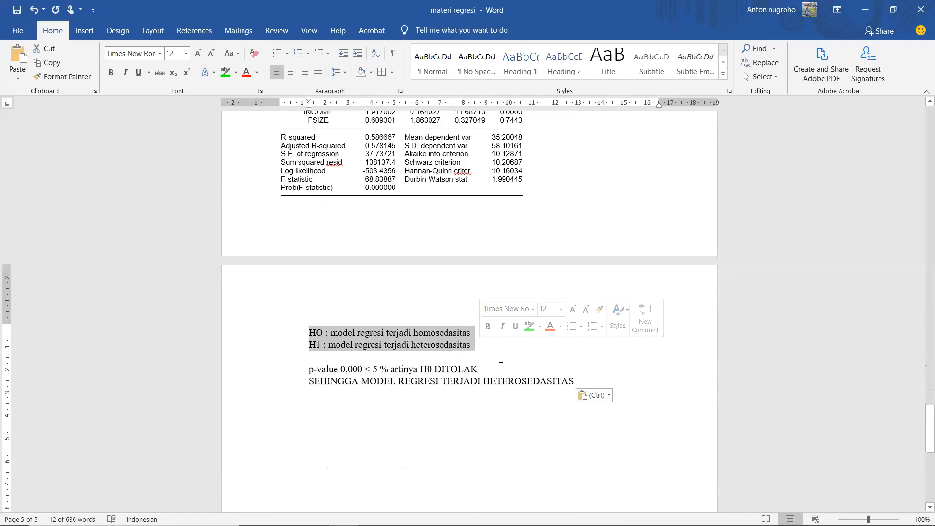
pyautogui.scroll(6, 511, 317)
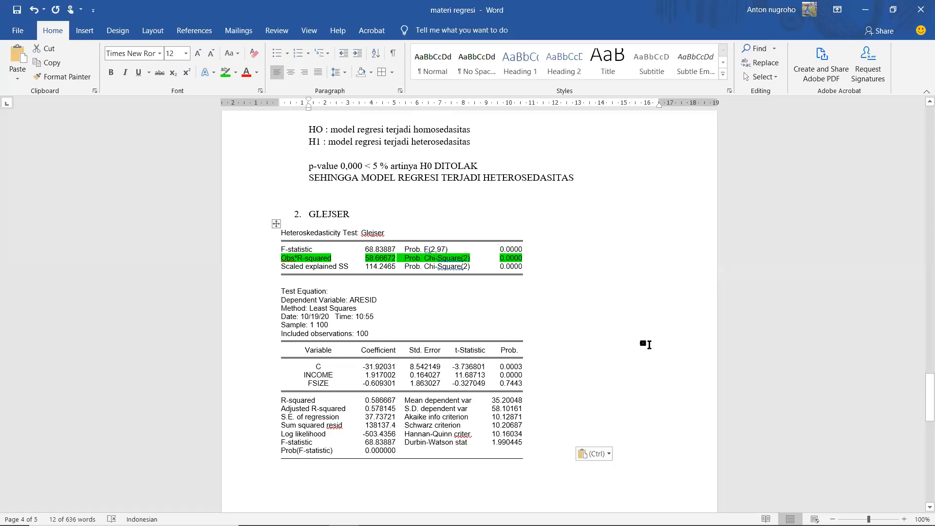
pyautogui.scroll(-8, 648, 346)
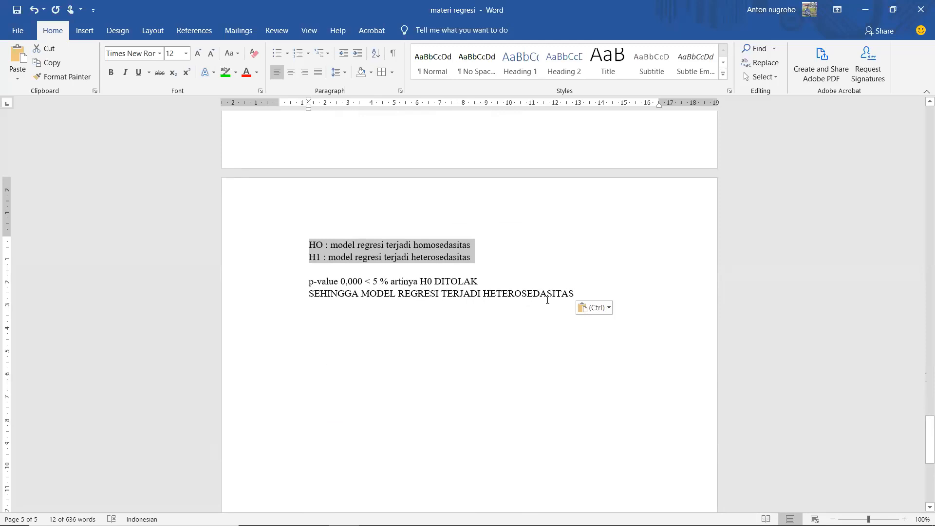
pyautogui.hotkey('ctrl', 's')
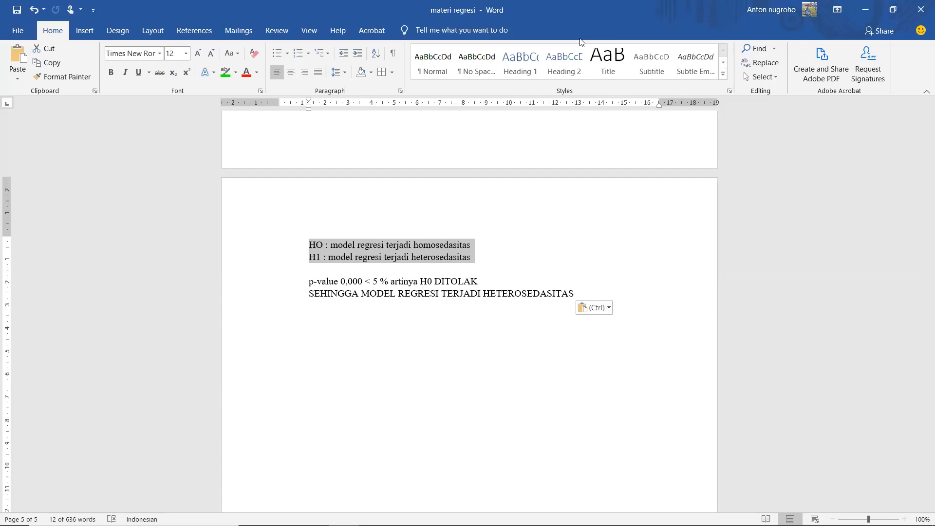
pyautogui.hotkey('alt', 'Tab')
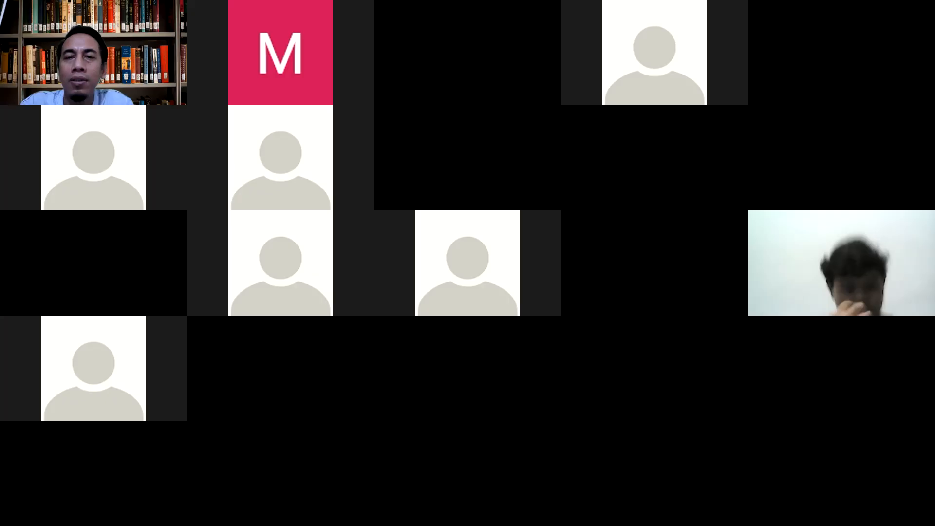